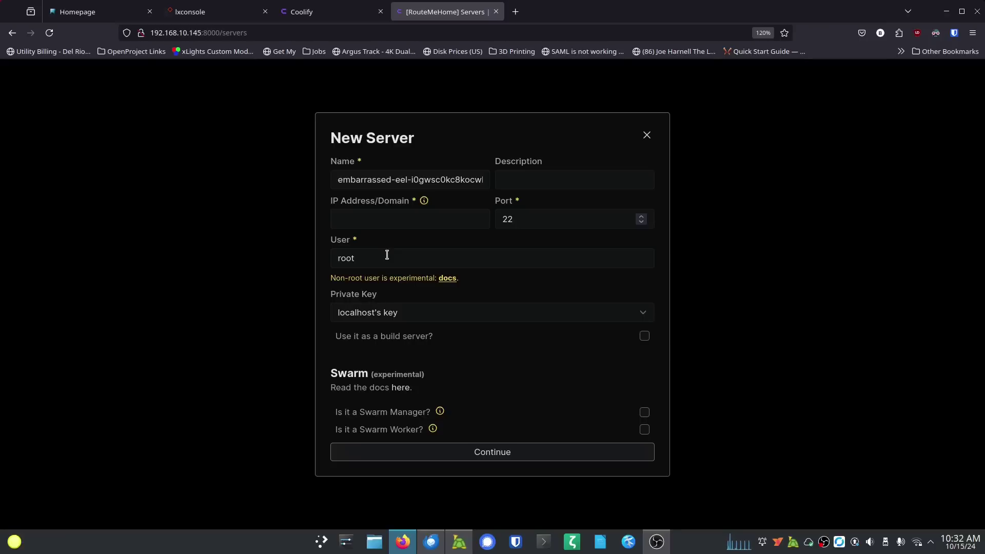
Step: Discard the new server form after trying another private key, then show lxconsole's container Instances list
left_click(425, 315)
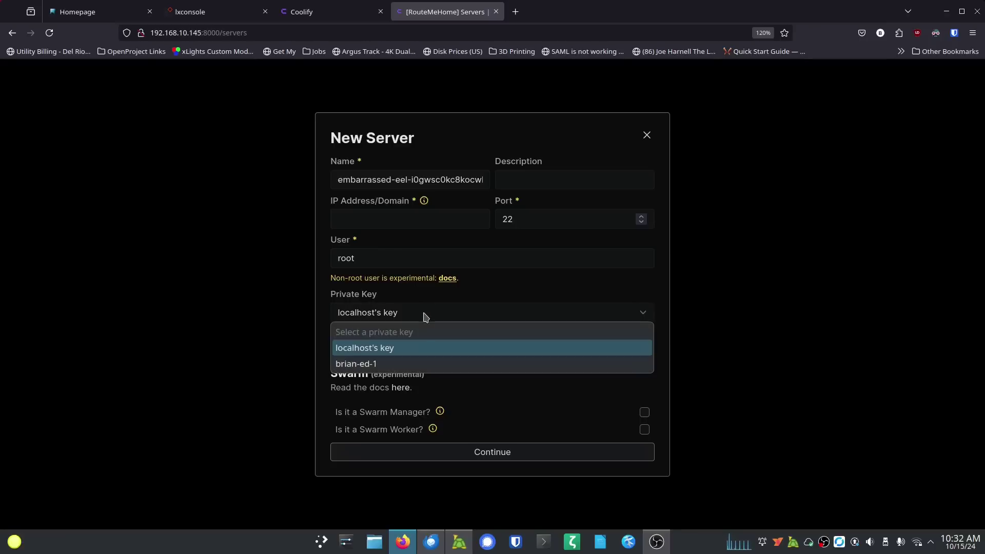
left_click(415, 364)
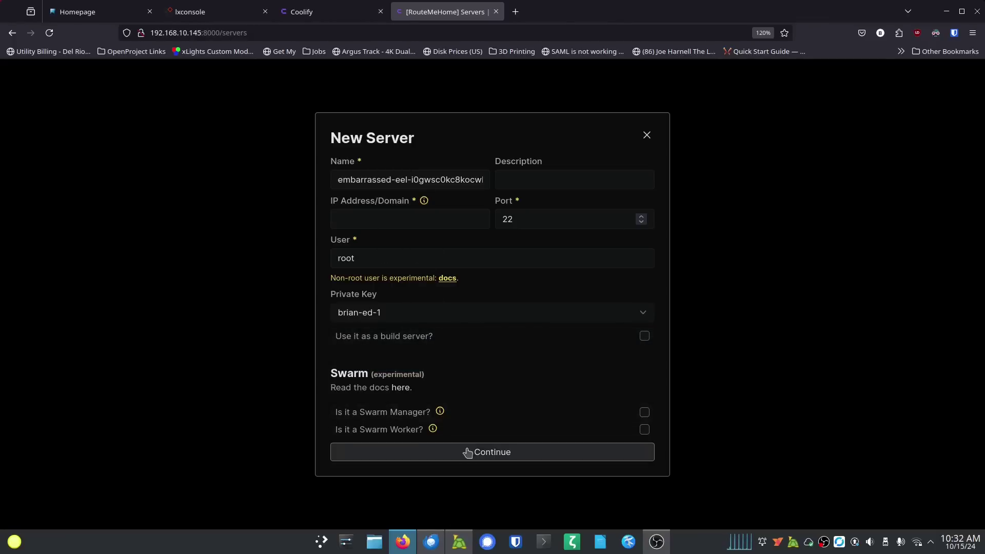
left_click(647, 135)
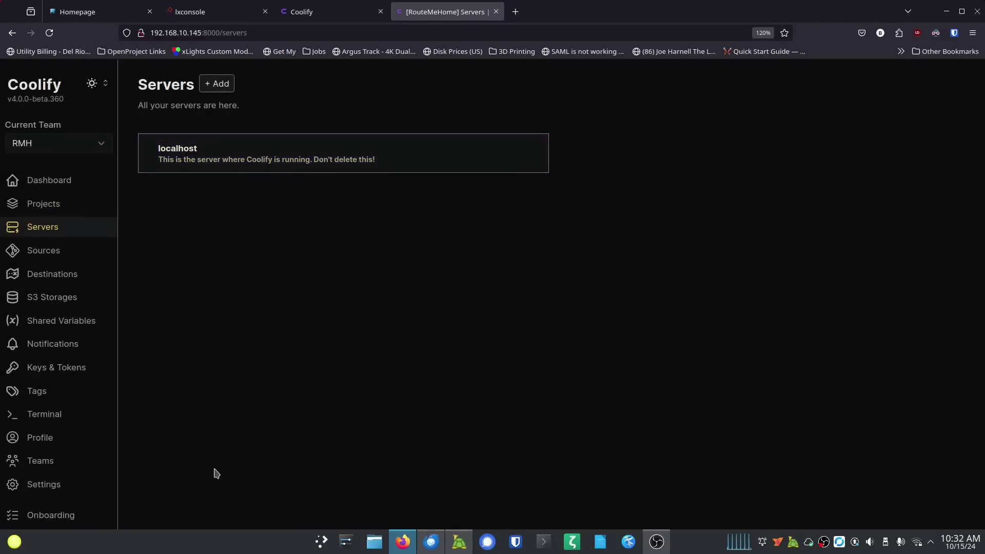
left_click(194, 13)
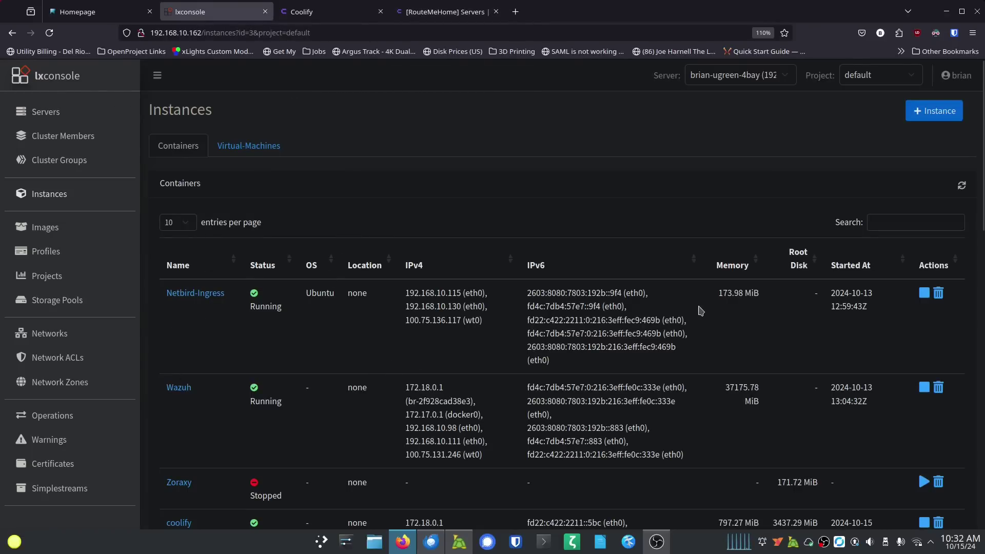
Step: Return from lxconsole to Coolify's Servers page, which still lists only localhost
left_click(445, 13)
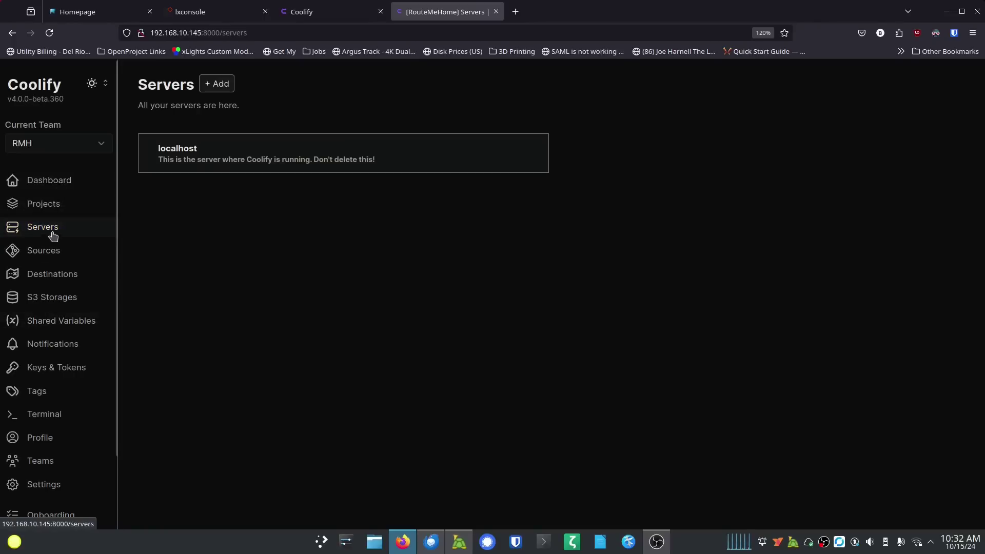
Step: Confirm the Projects list is empty, then open the localhost server's General settings
left_click(64, 185)
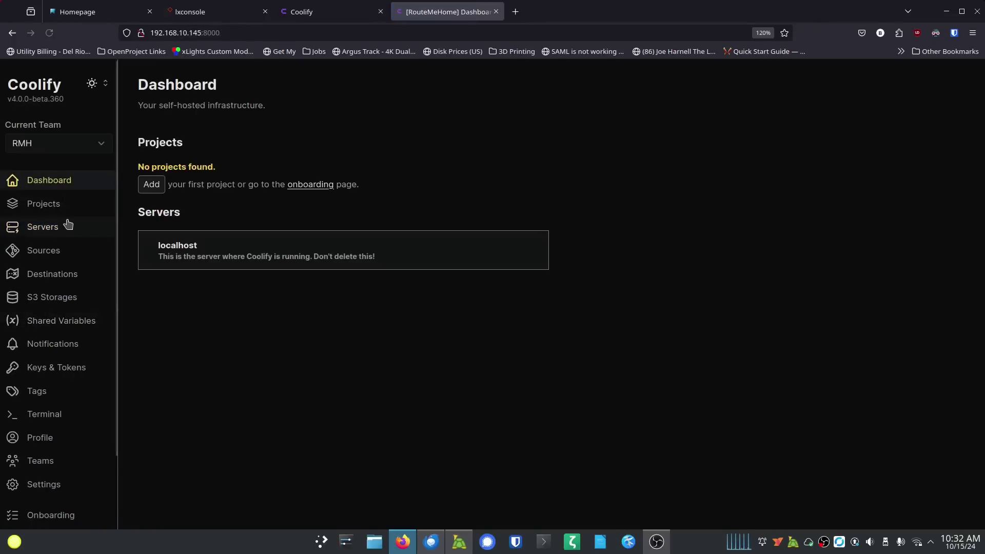
left_click(58, 205)
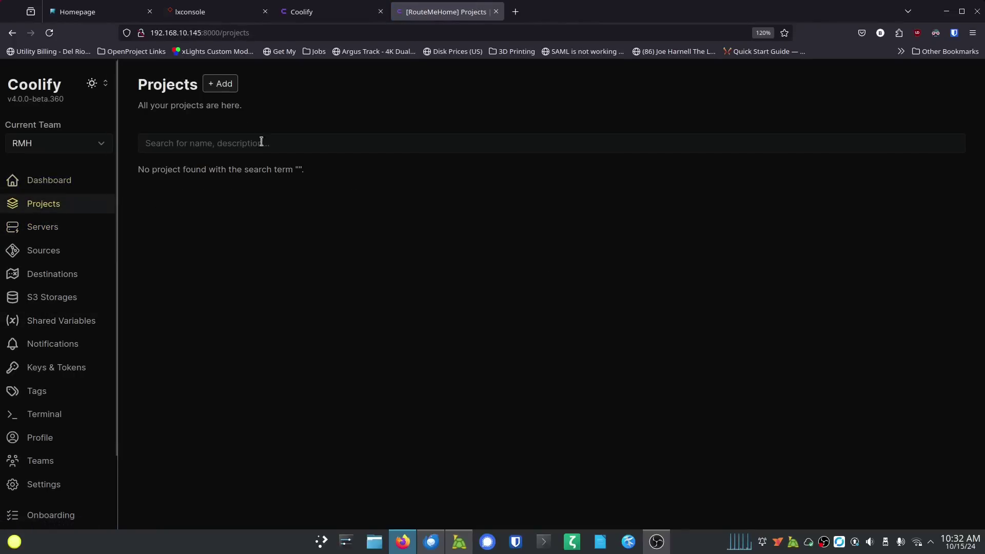
left_click(57, 180)
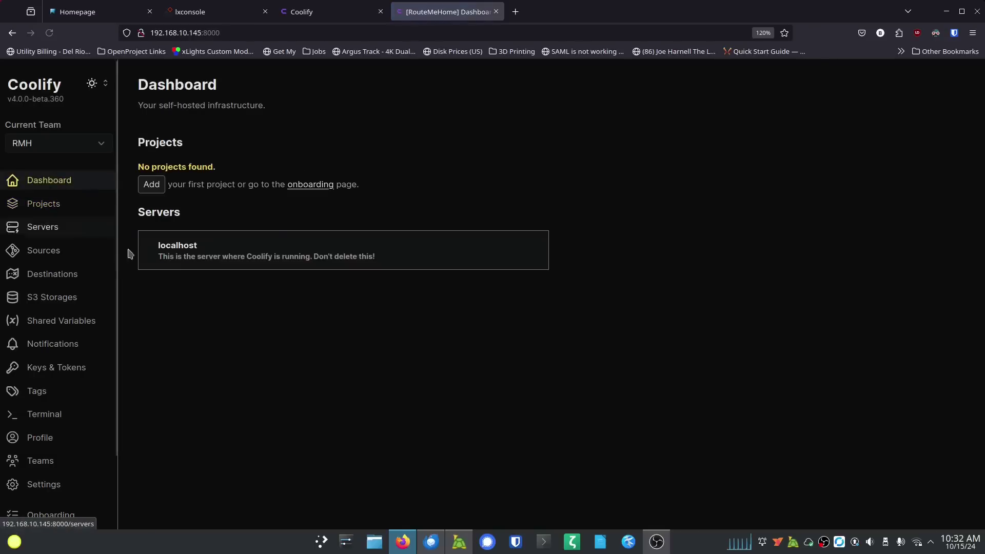
left_click(226, 251)
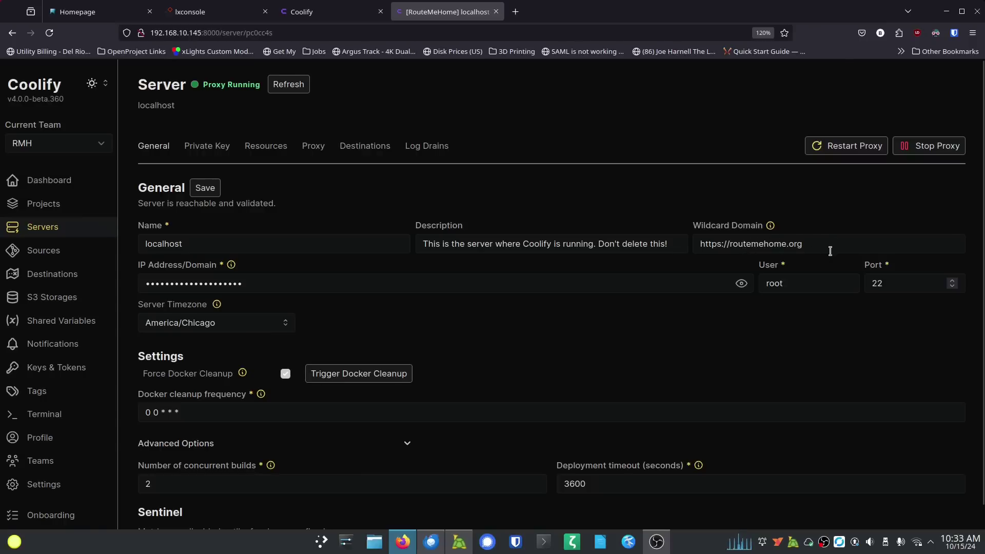
left_click(732, 244)
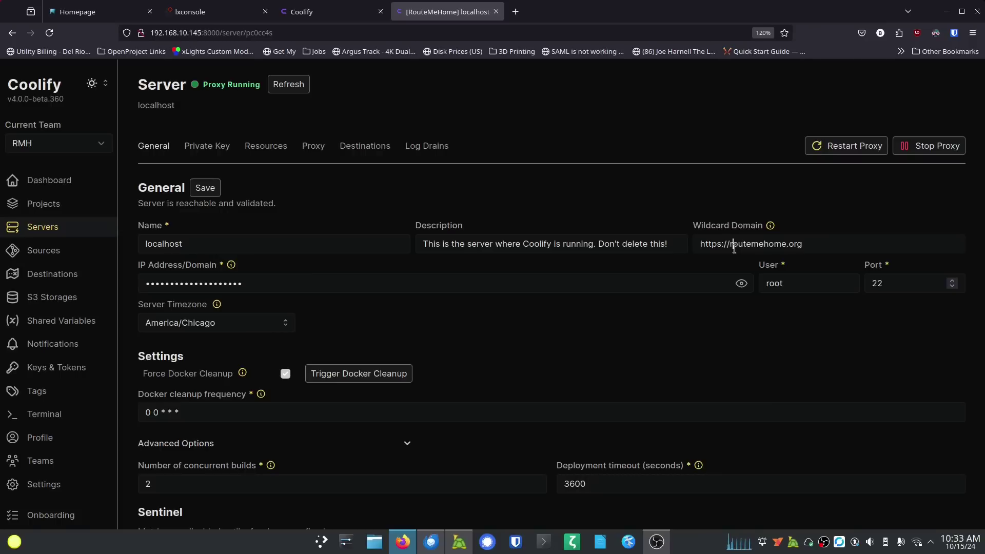
left_click(734, 248)
type("cool.")
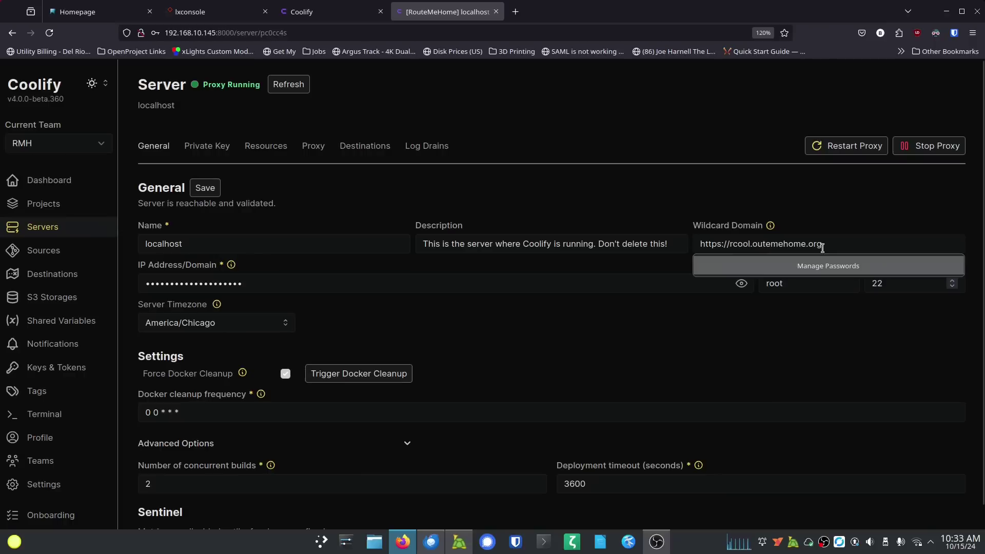
key("End")
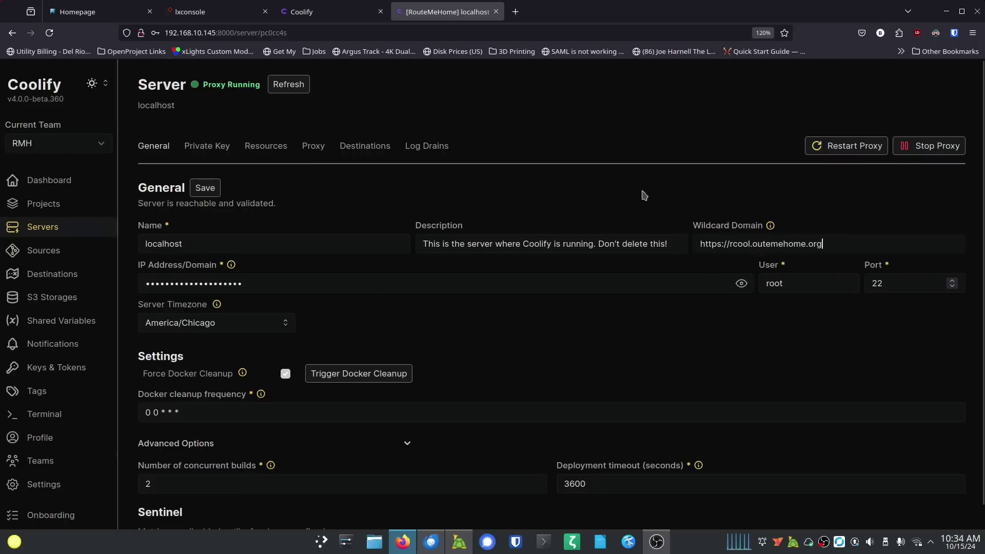
left_click(205, 188)
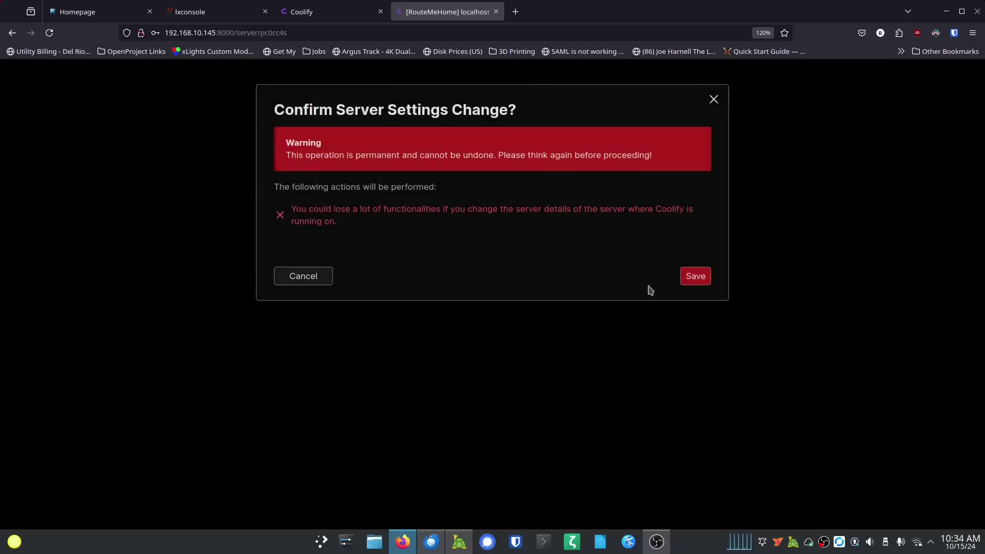
left_click(694, 277)
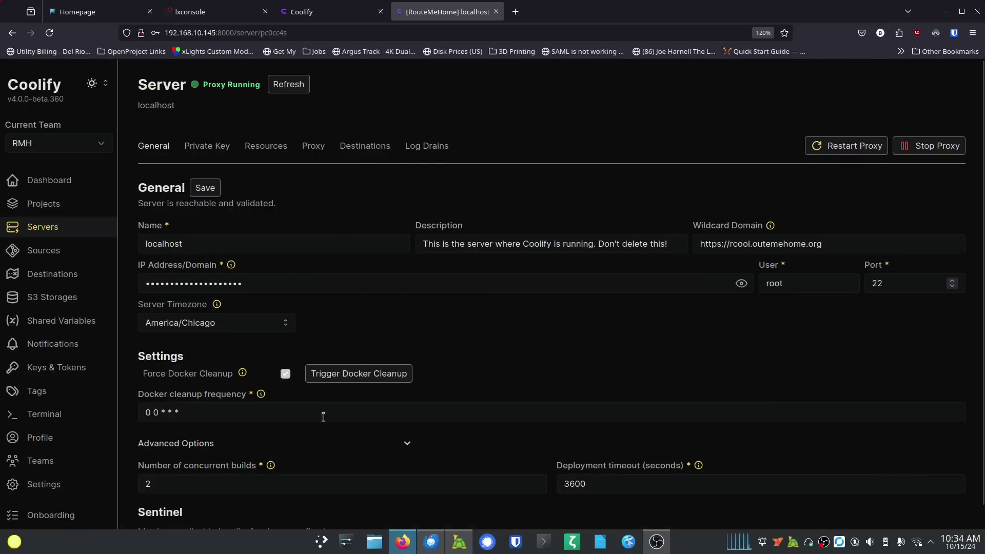
scroll(323, 417, "down", 1)
scroll(328, 400, "up", 1)
Step: Decline Firefox's save-password prompt on the empty Projects page and return to the Servers list
left_click(39, 205)
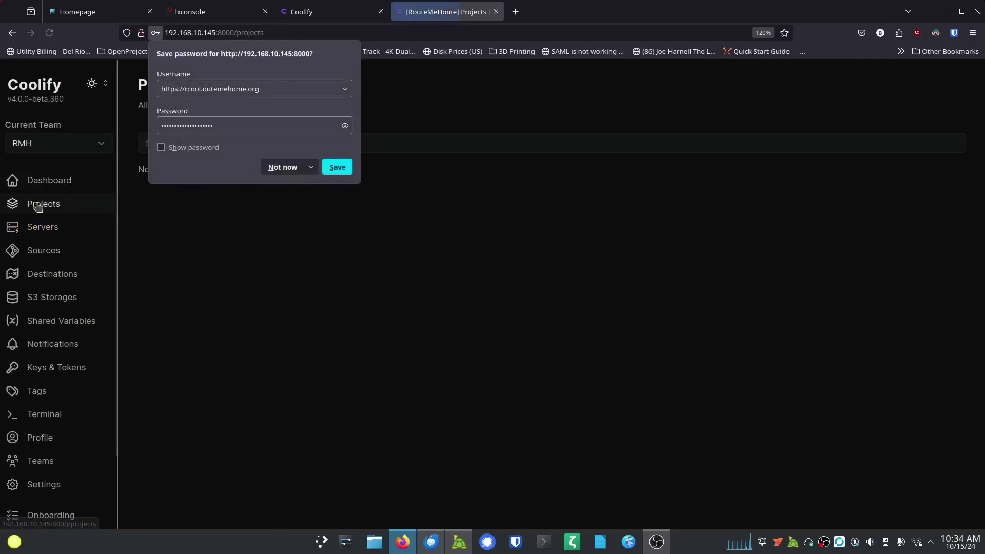
left_click(289, 169)
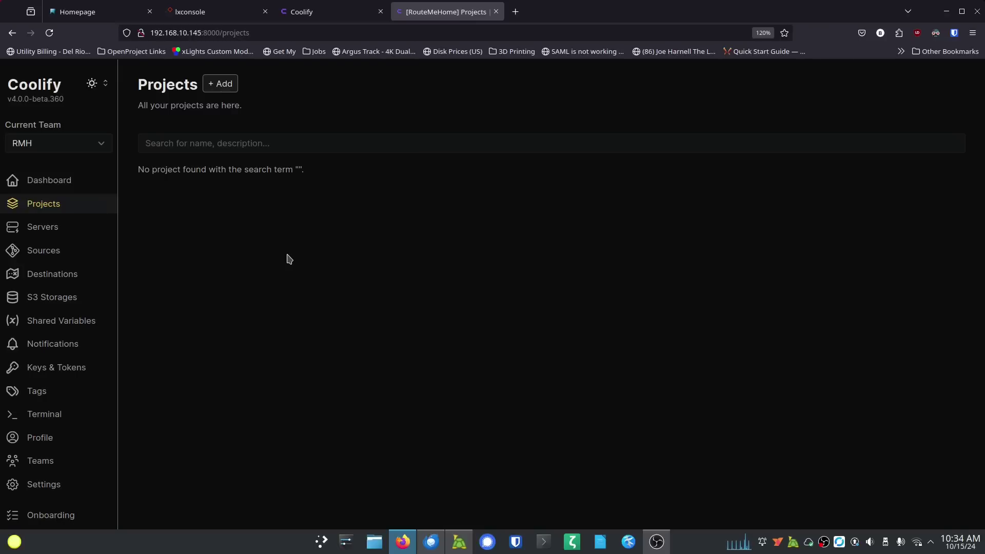
left_click(44, 226)
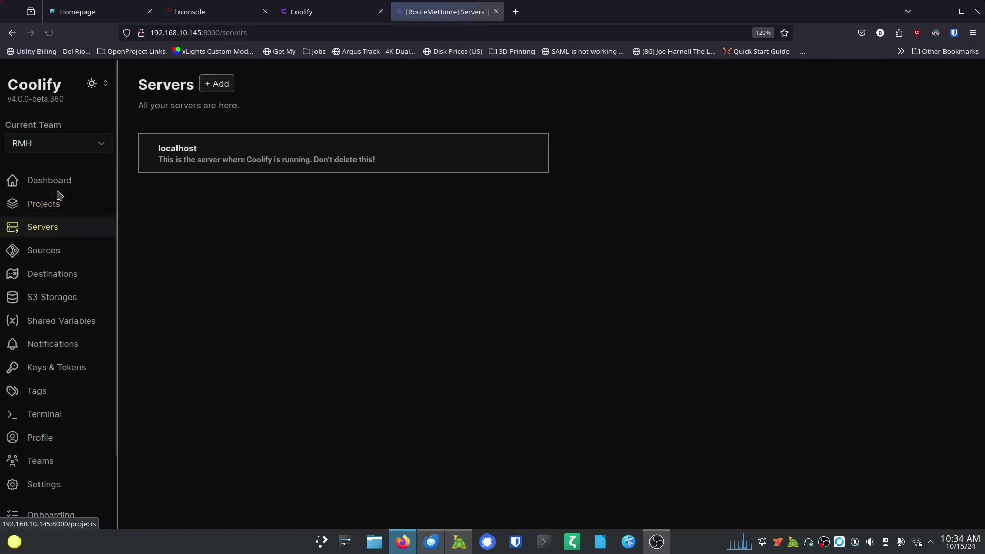
Step: Move the reverse proxy shape beside the Coolify server in the draw.io network diagram
left_click(192, 163)
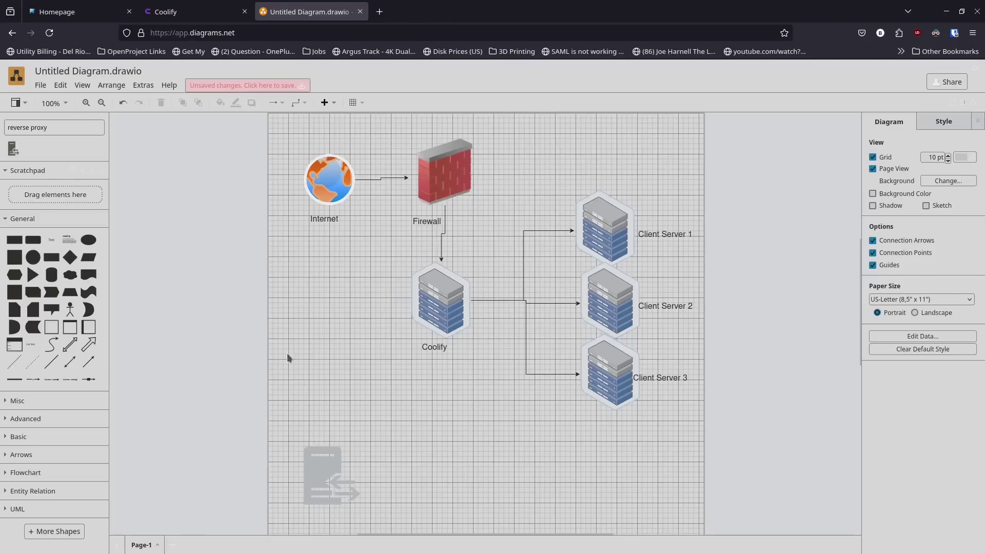
left_click_drag(316, 462, 433, 231)
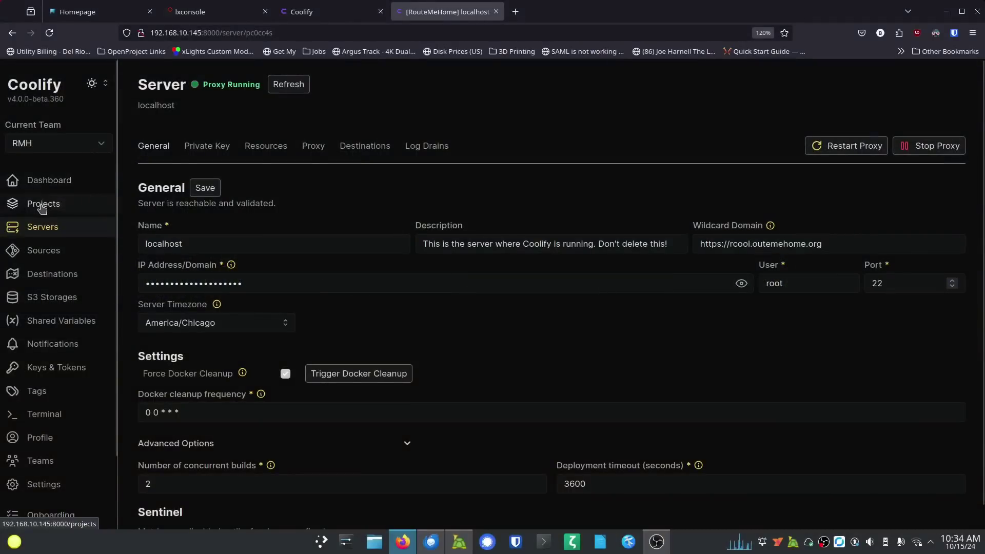
Step: Create a new project named Home, declining the browser's password prompt first
left_click(41, 204)
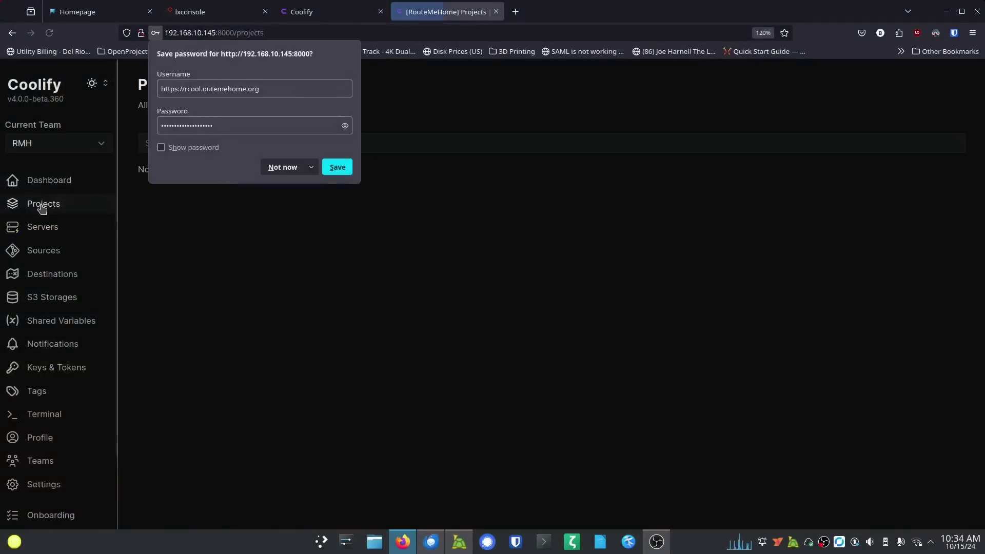
left_click(280, 168)
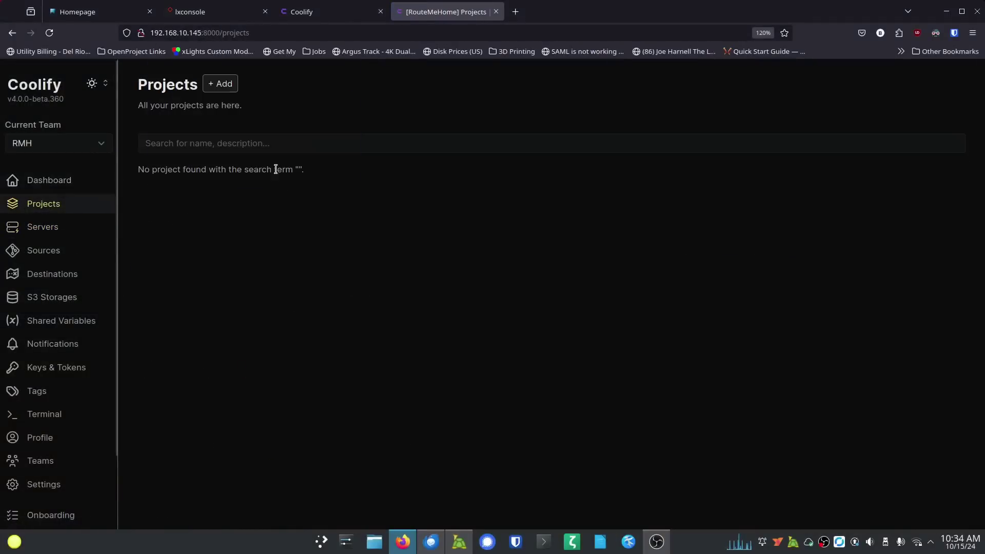
left_click(223, 85)
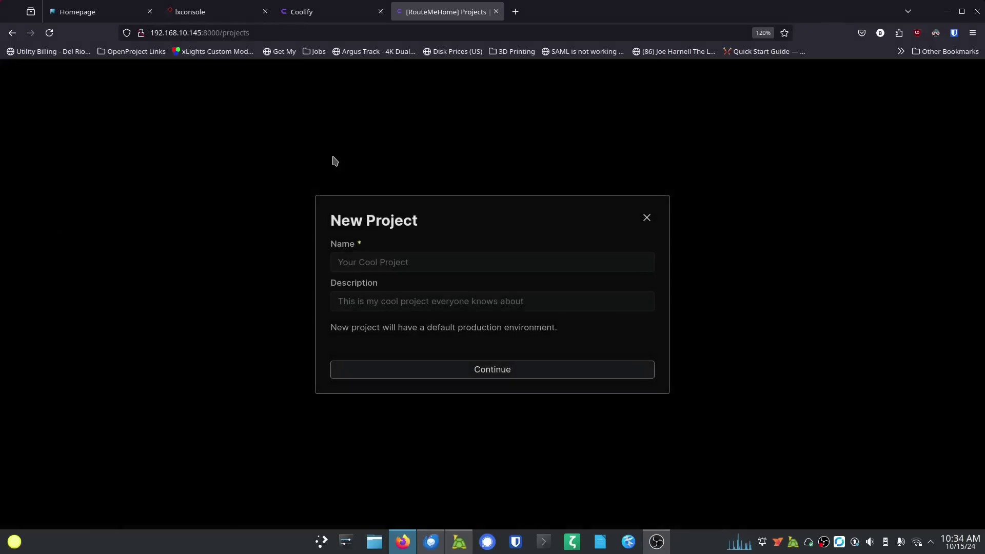
left_click(434, 265)
type("Home")
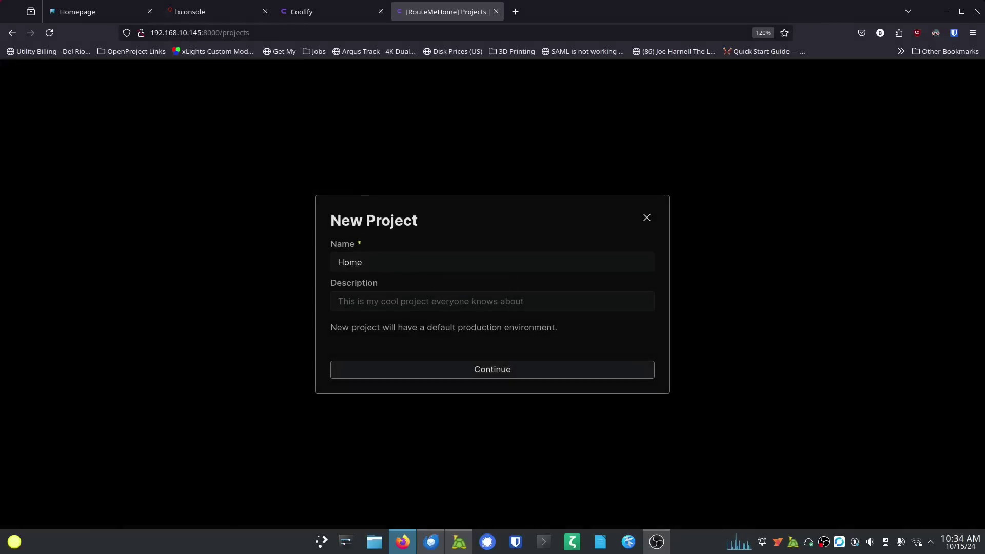
key("BackSpace")
type("B")
key("BackSpace")
key("BackSpace")
key("BackSpace")
key("BackSpace")
key("BackSpace")
key("BackSpace")
key("BackSpace")
key("BackSpace")
key("BackSpace")
type("H")
left_click(492, 373)
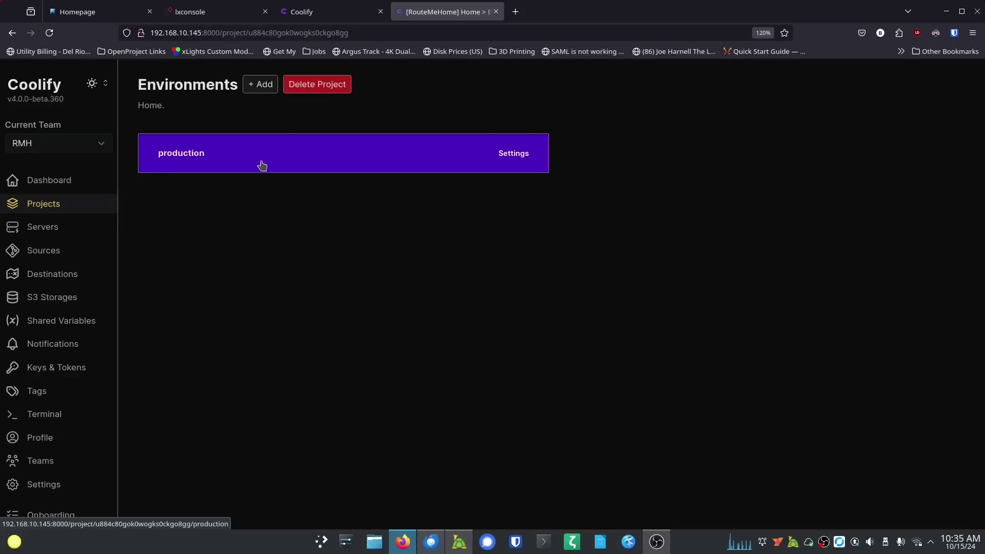
Step: Add edge and staging environments to the Home project
left_click(260, 84)
left_click(406, 305)
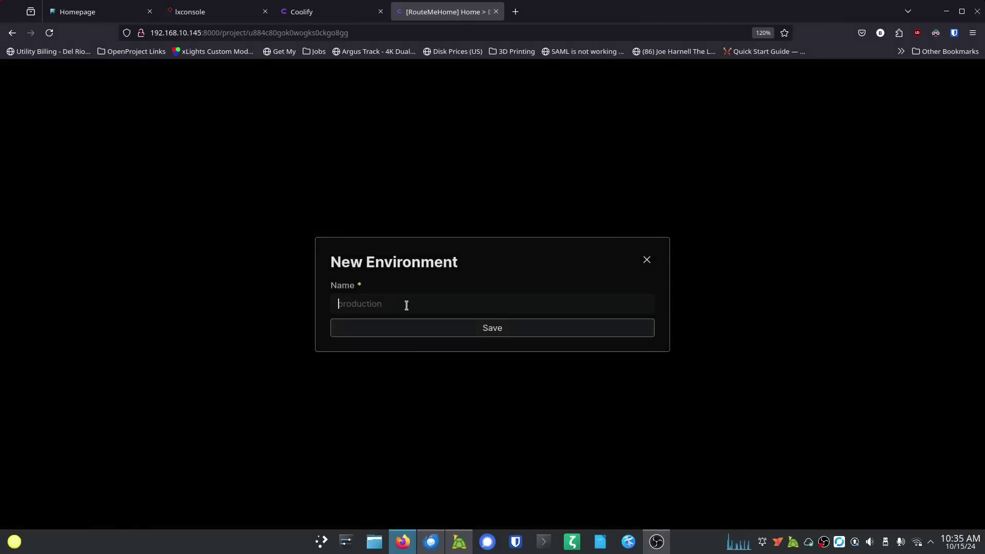
type("Edge")
left_click(477, 331)
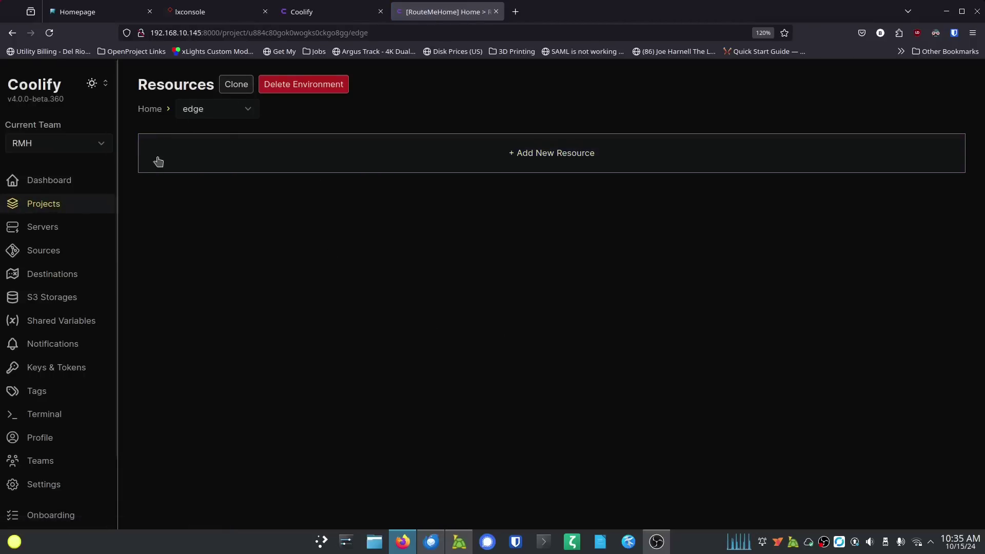
left_click(52, 204)
left_click(208, 185)
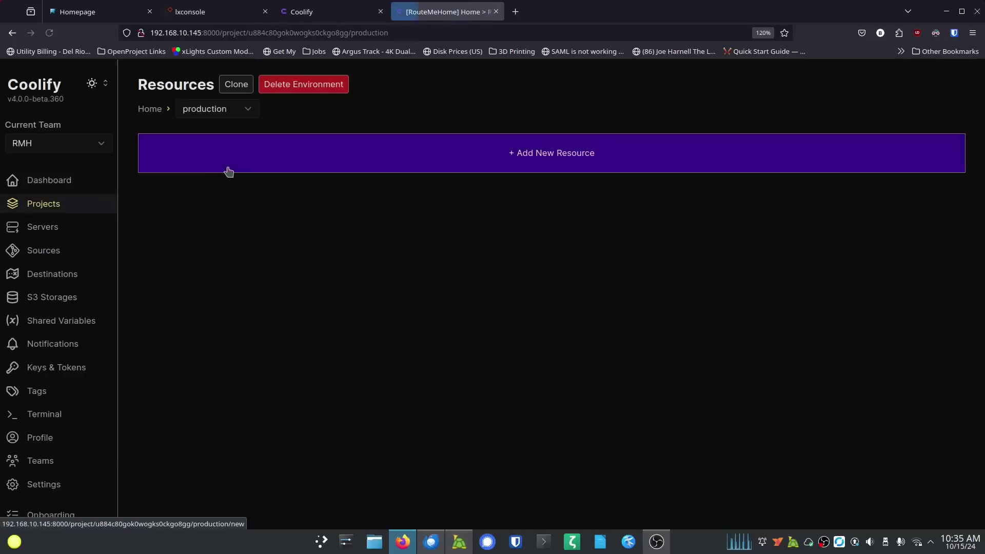
left_click(150, 109)
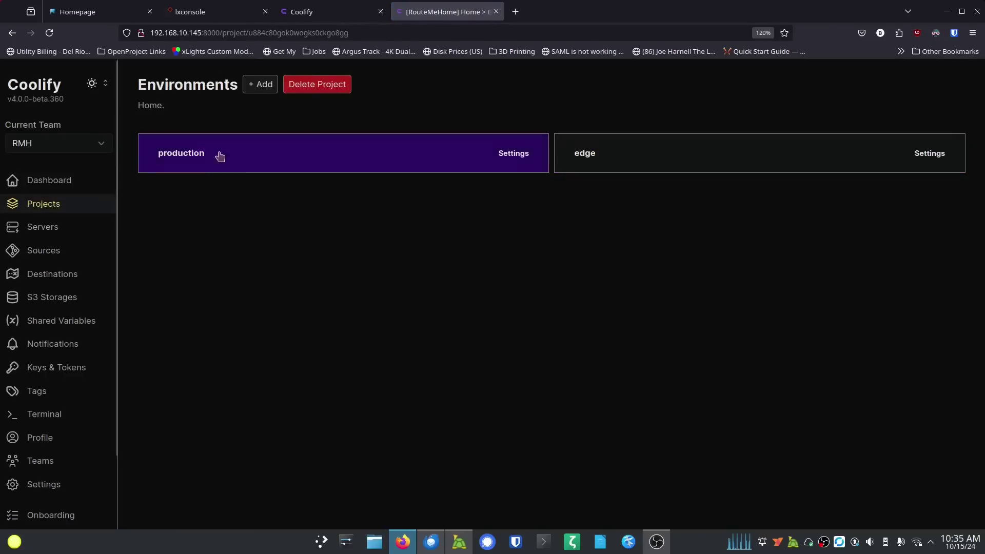
left_click(267, 87)
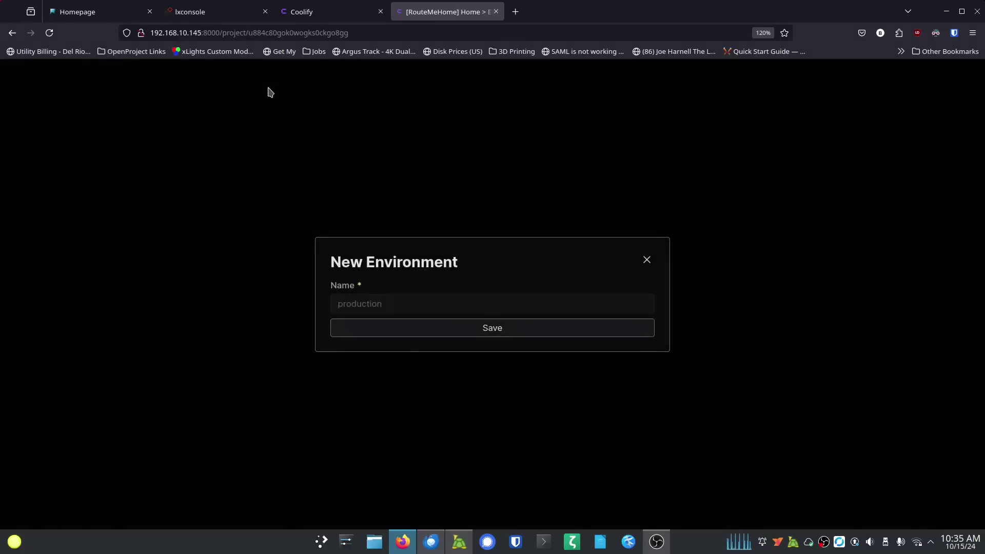
type("Staging")
left_click(451, 328)
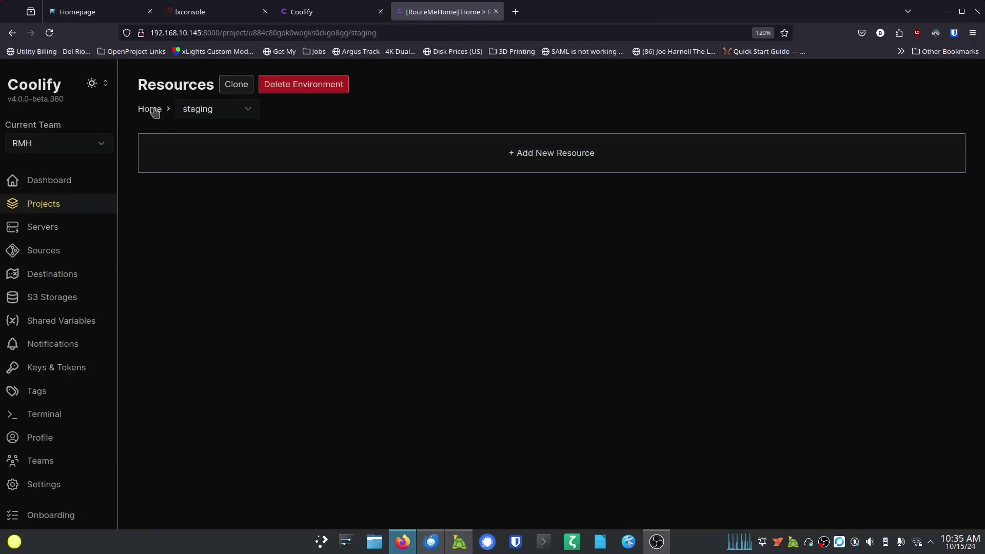
Step: Open the production environment and start adding a new resource to it
left_click(150, 108)
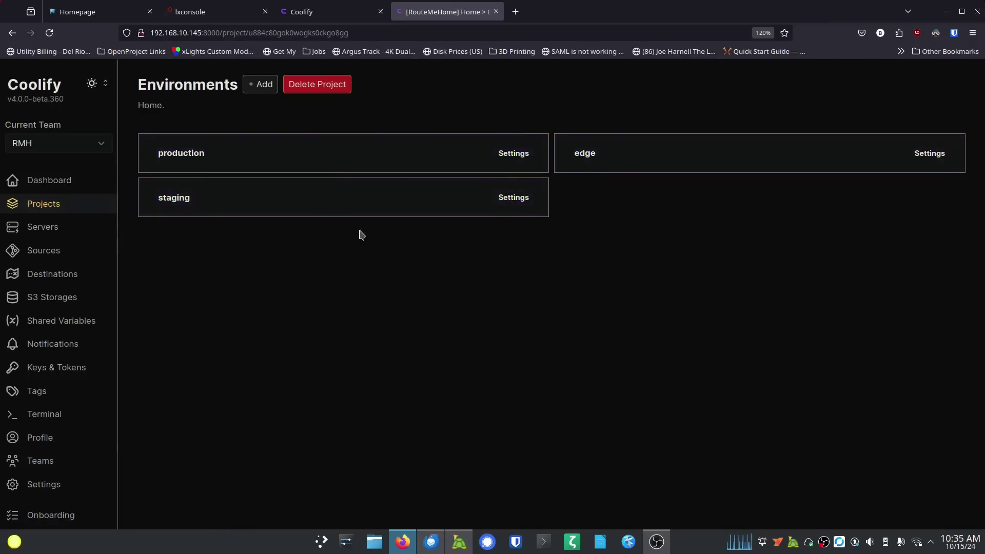
left_click(336, 159)
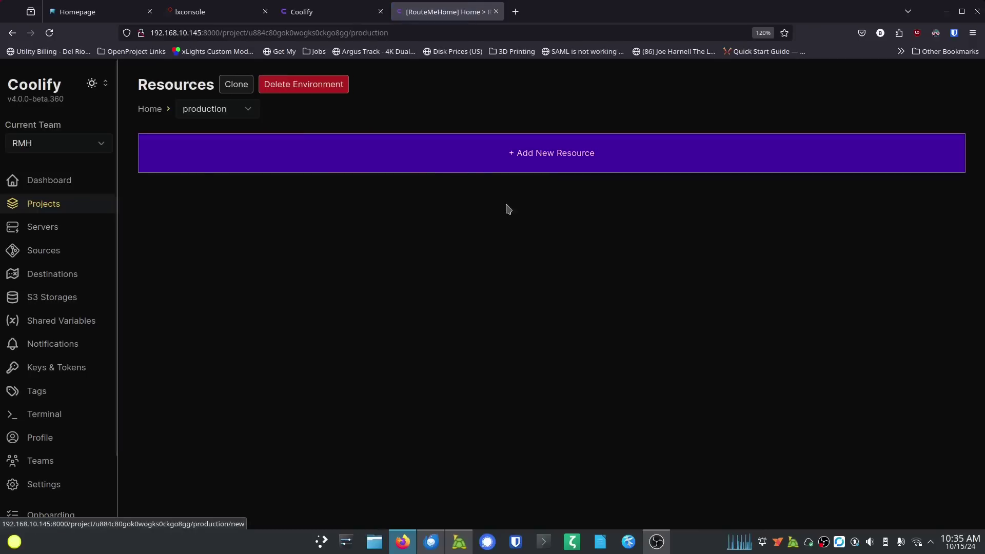
left_click(532, 170)
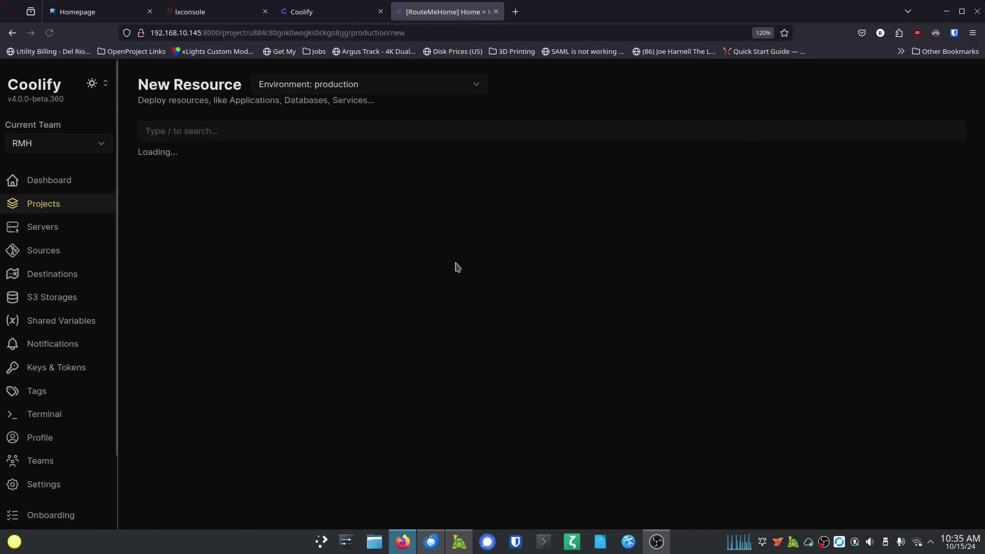
scroll(259, 205, "down", 3)
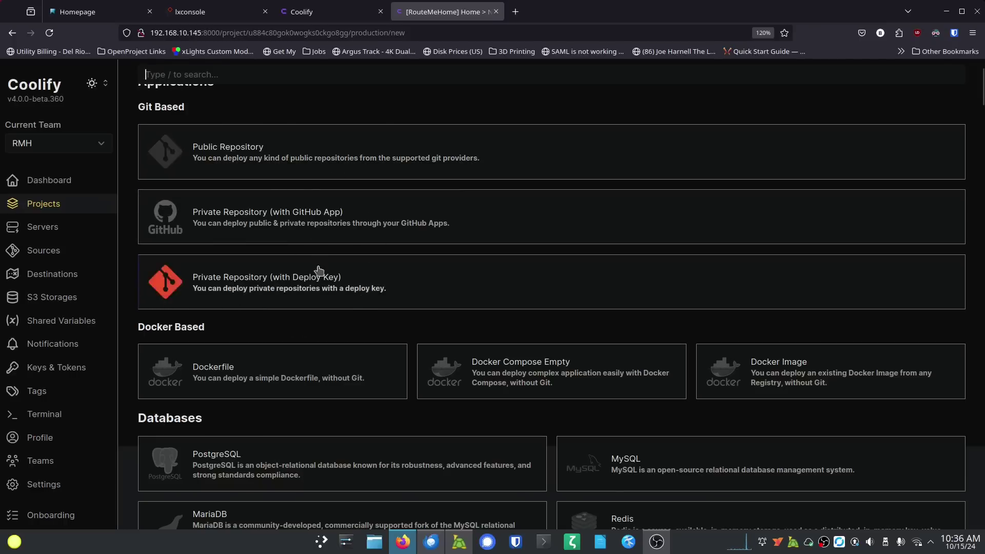
scroll(318, 274, "down", 3)
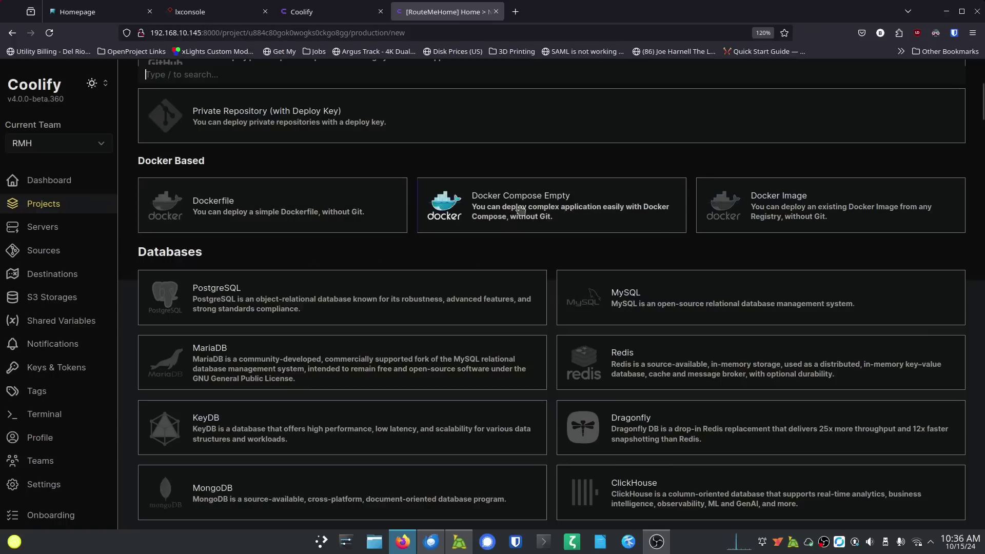
scroll(287, 244, "up", 3)
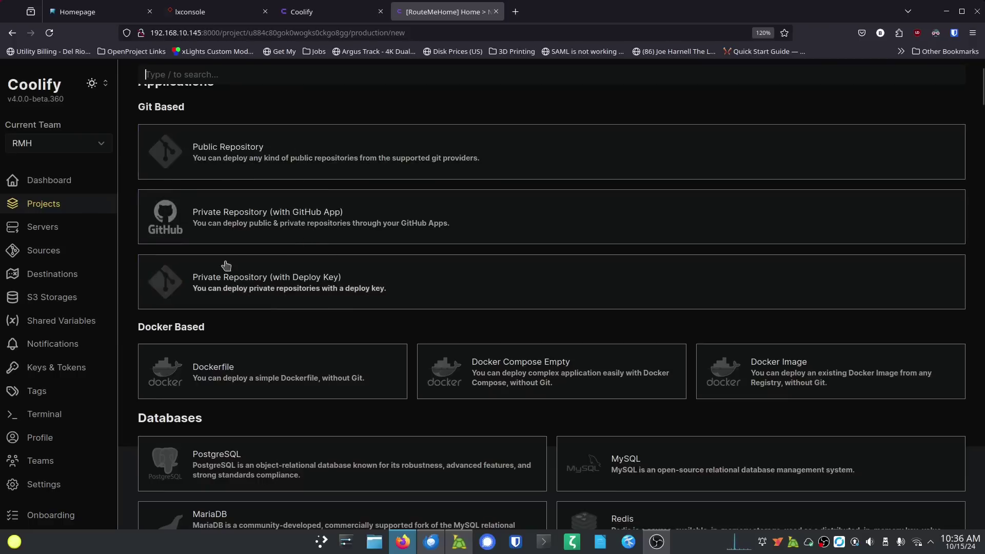
scroll(260, 282, "down", 3)
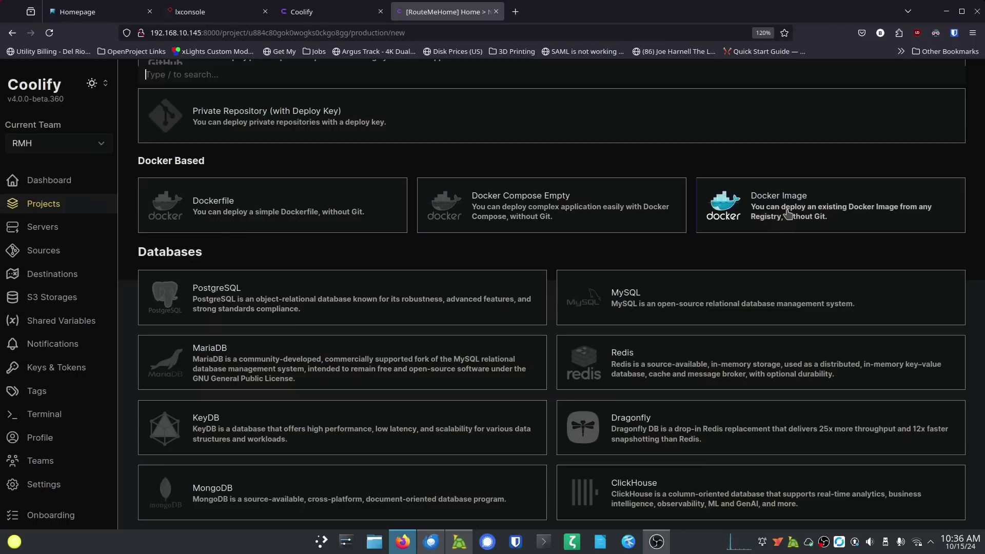
scroll(307, 301, "down", 3)
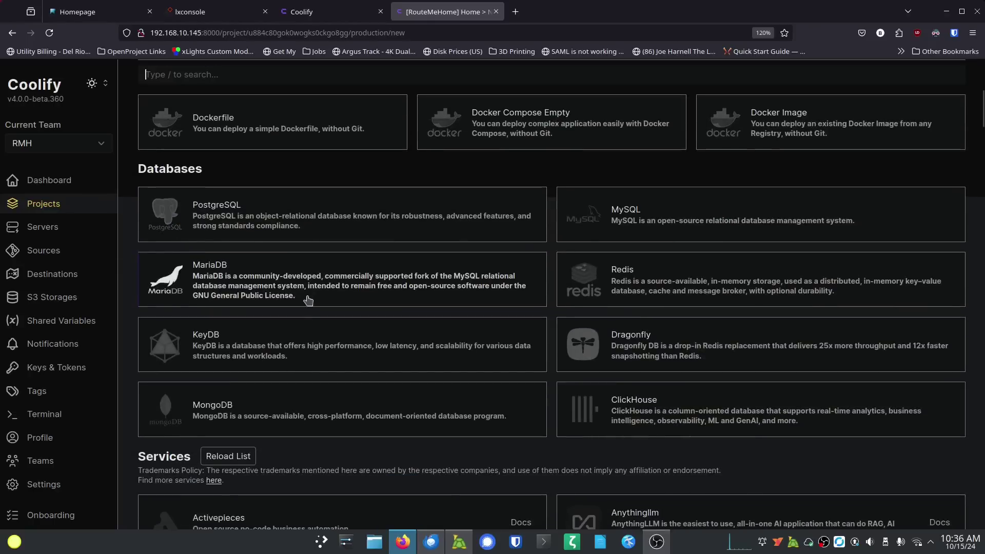
scroll(307, 301, "down", 3)
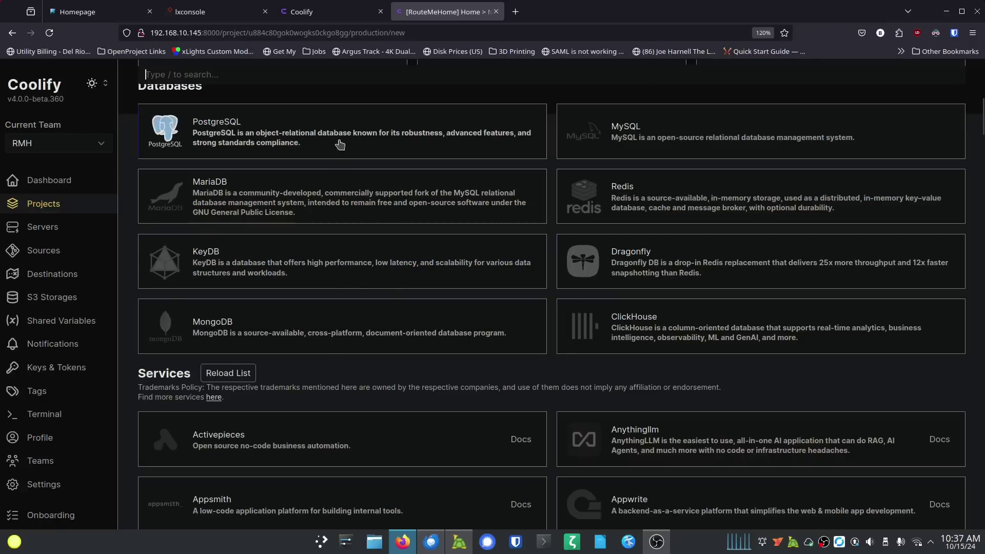
scroll(345, 280, "down", 5)
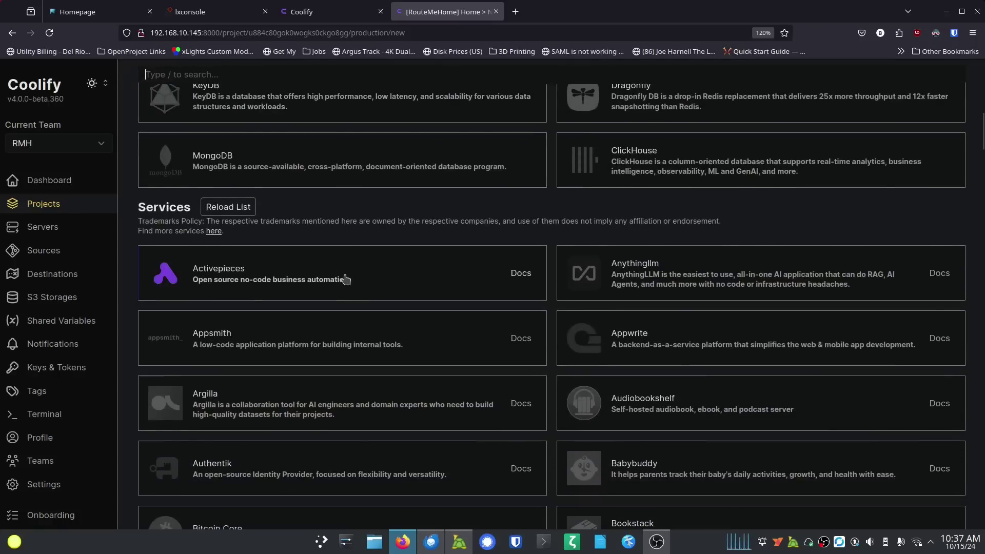
scroll(354, 272, "down", 3)
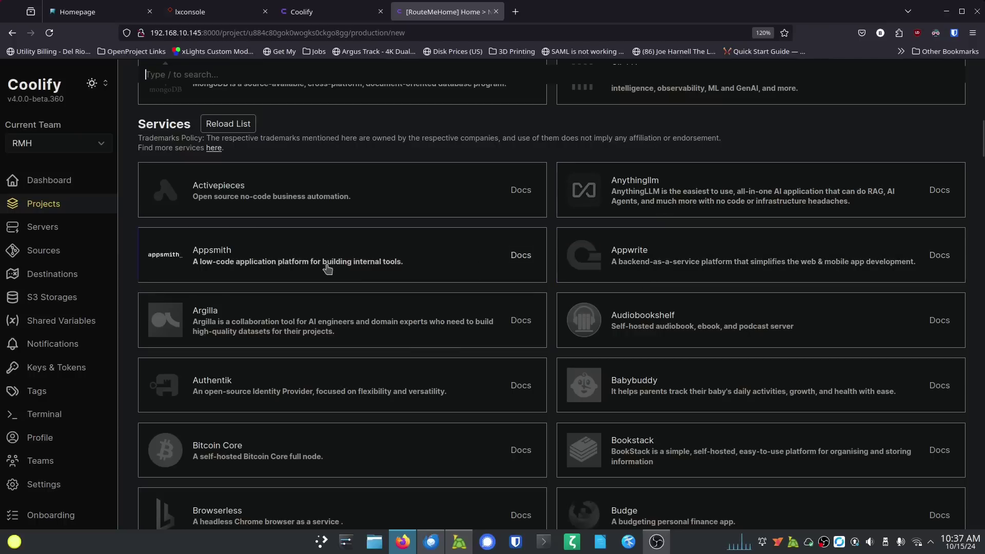
scroll(433, 261, "down", 2)
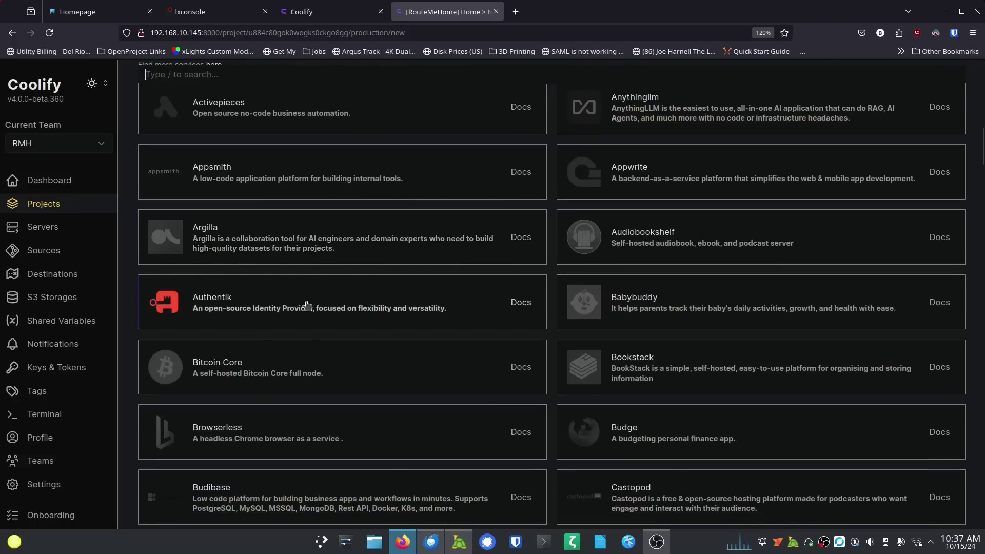
scroll(621, 322, "down", 2)
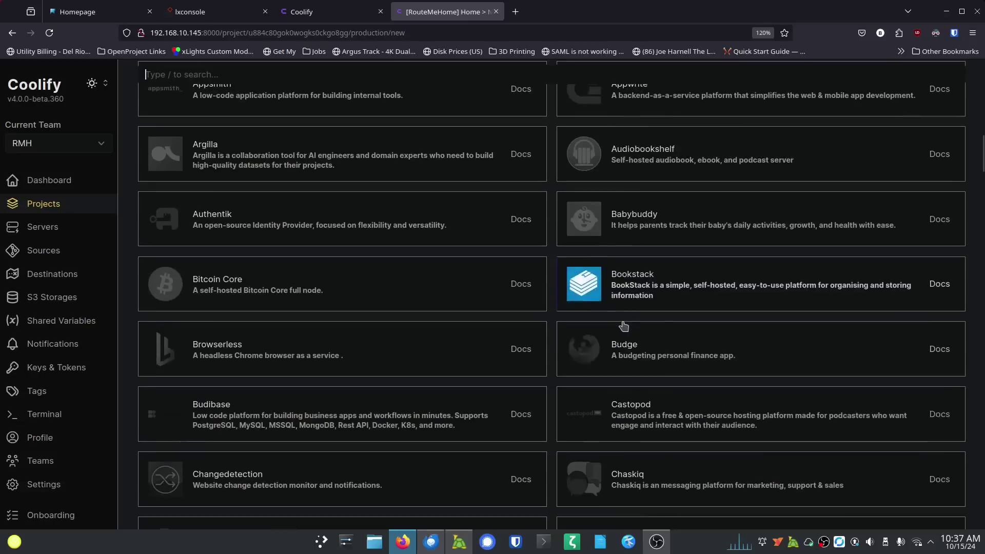
scroll(621, 323, "down", 2)
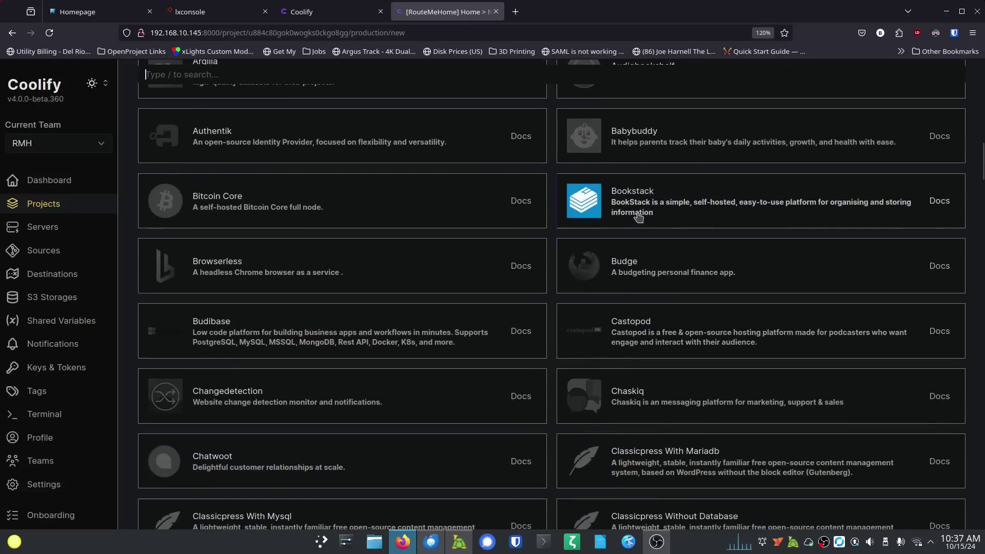
scroll(403, 268, "down", 3)
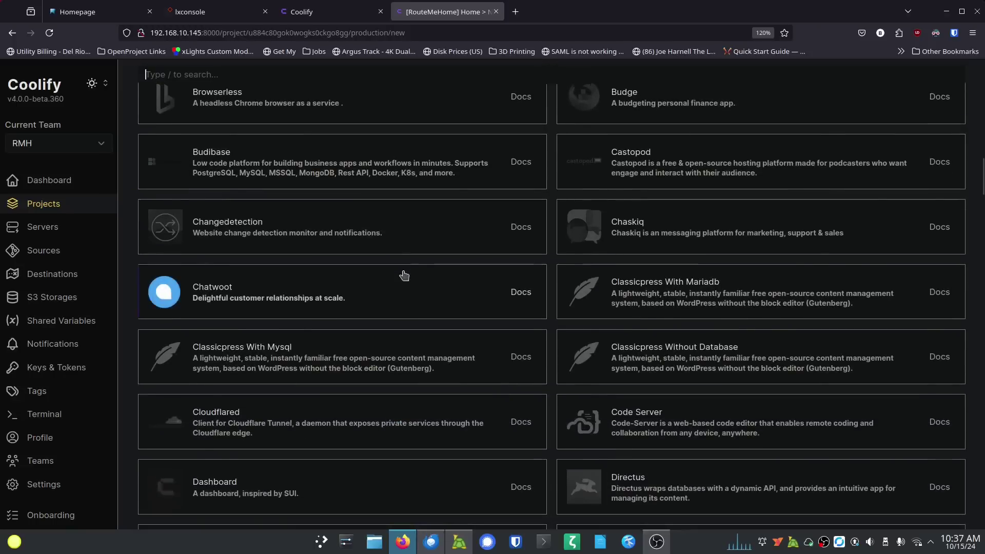
scroll(403, 274, "down", 3)
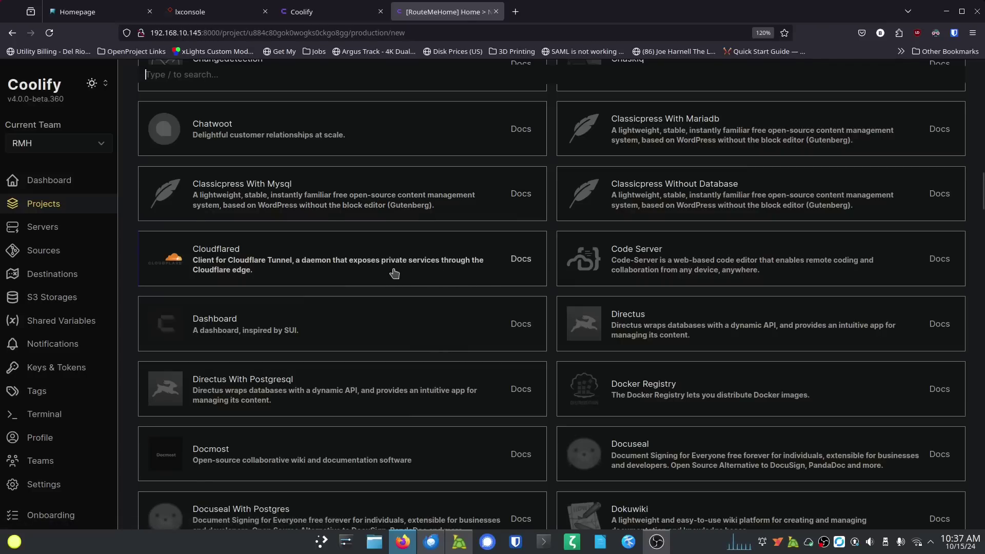
scroll(394, 273, "down", 2)
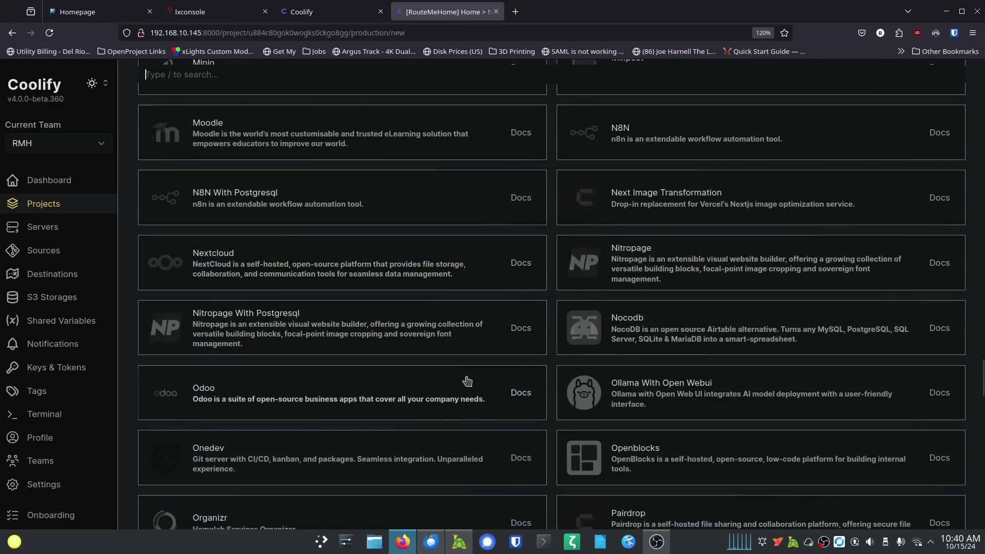
scroll(423, 375, "down", 15)
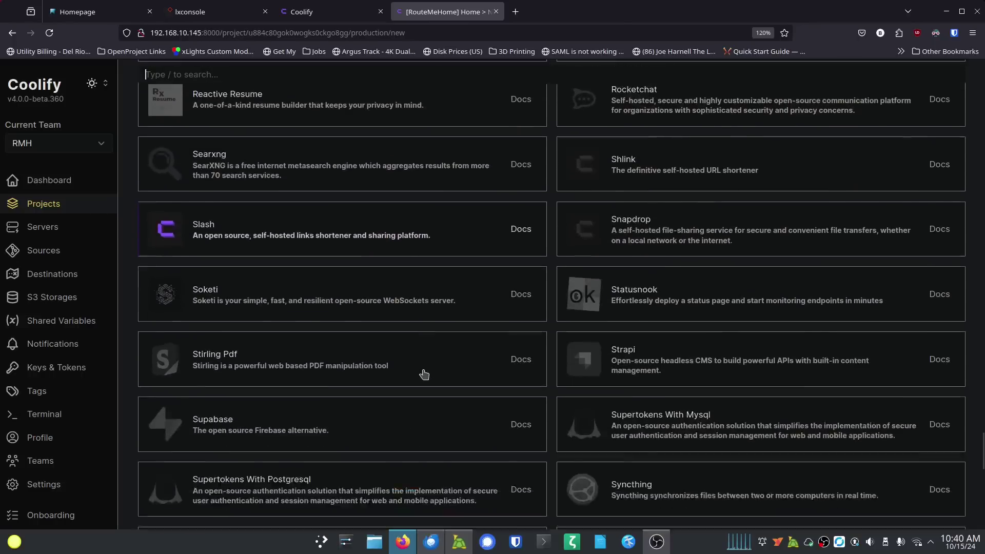
scroll(424, 374, "down", 12)
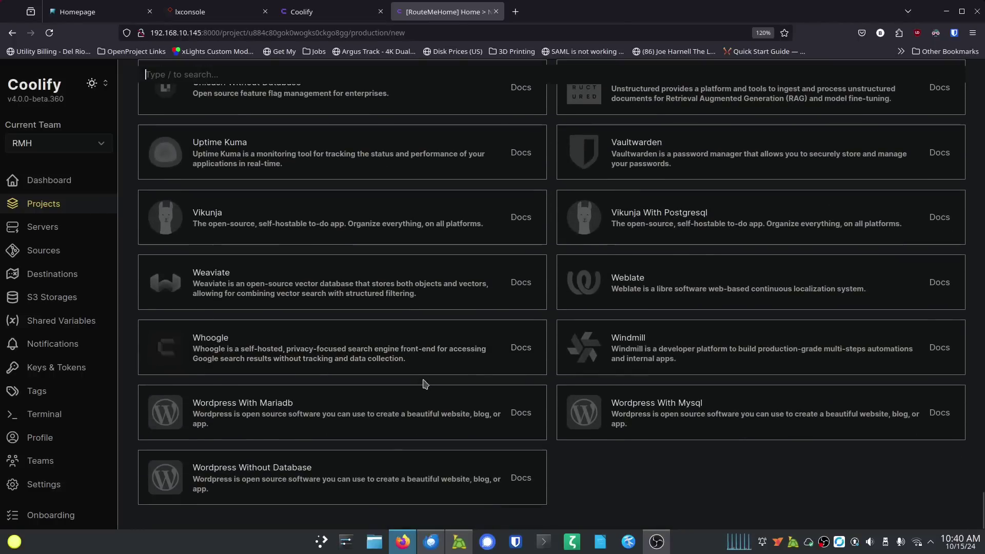
scroll(397, 410, "up", 3)
scroll(397, 412, "down", 1)
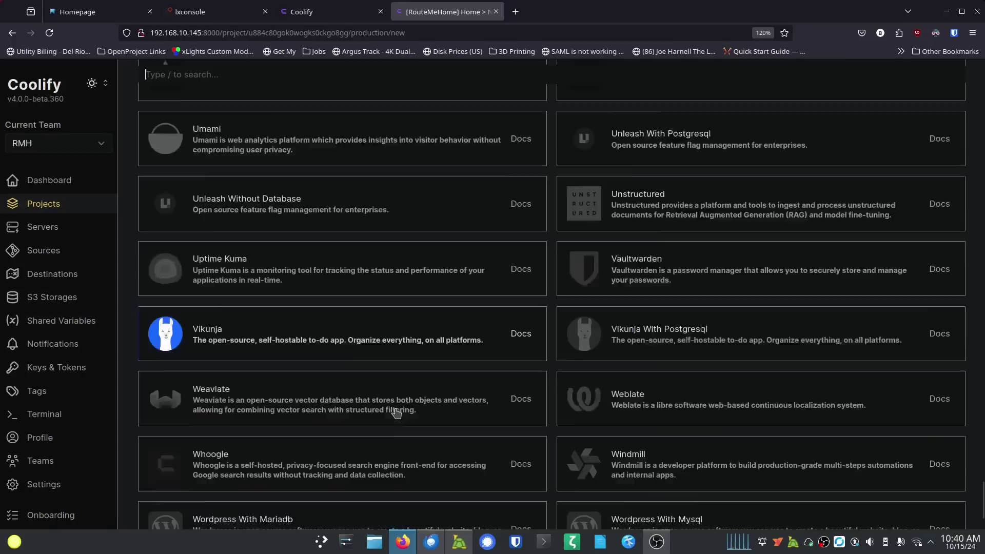
scroll(396, 412, "down", 1)
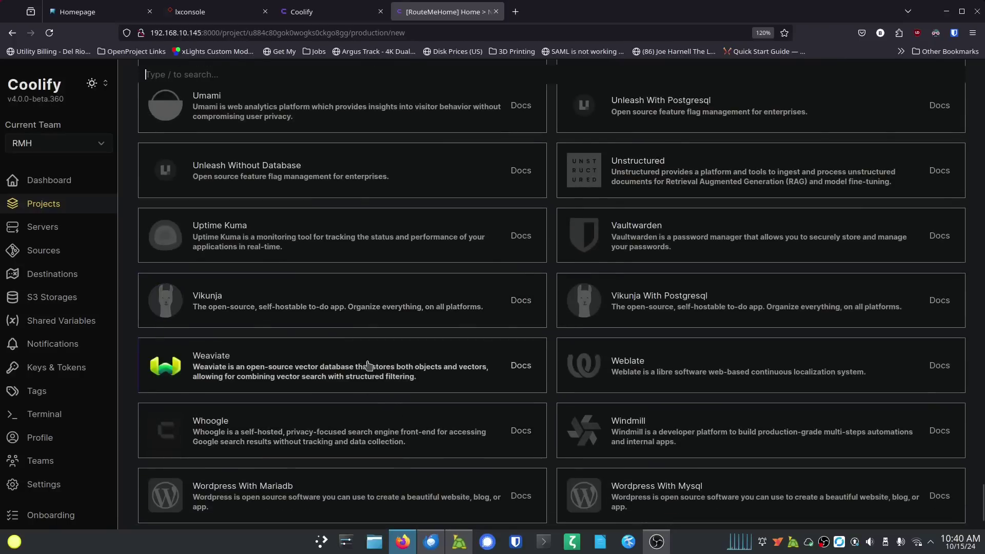
scroll(384, 373, "up", 15)
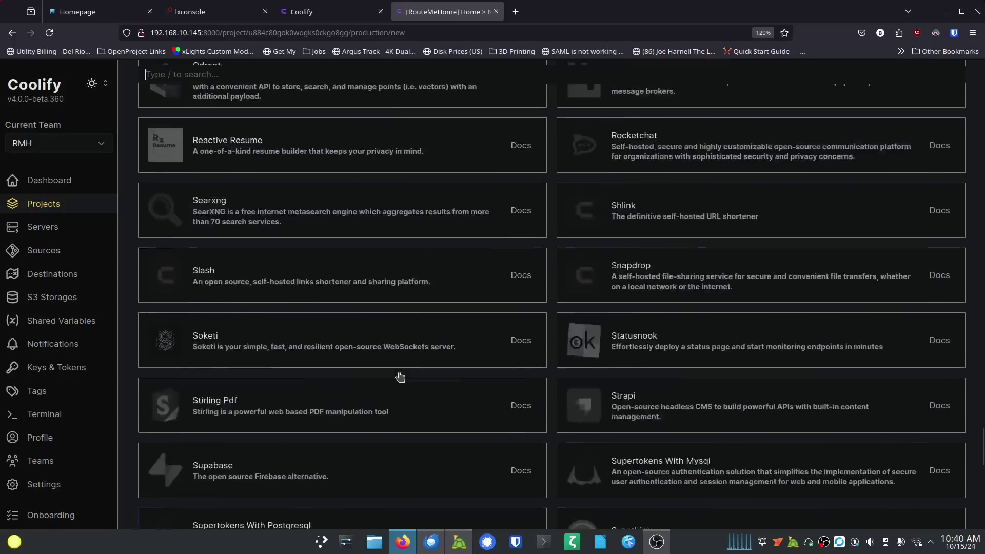
scroll(408, 378, "up", 8)
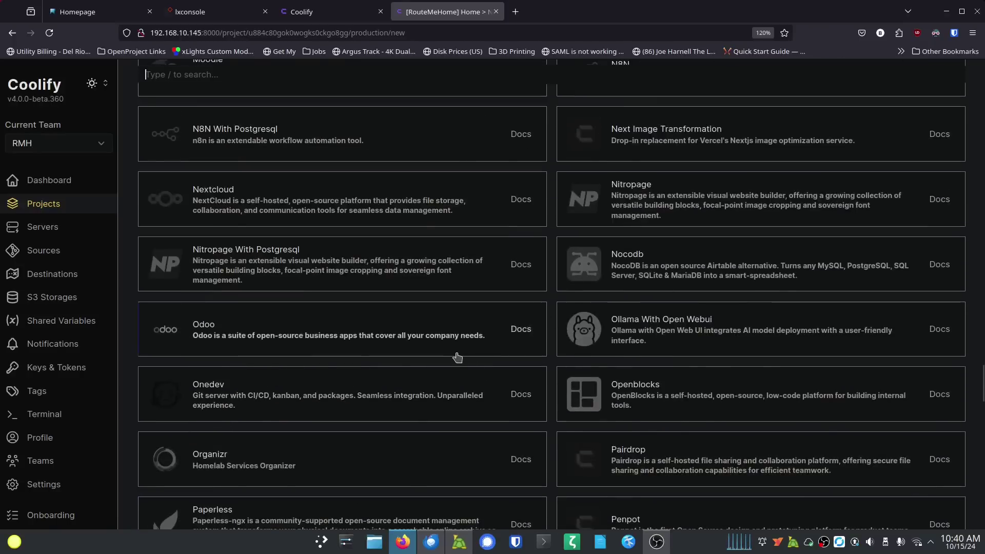
scroll(457, 358, "up", 6)
scroll(457, 357, "up", 15)
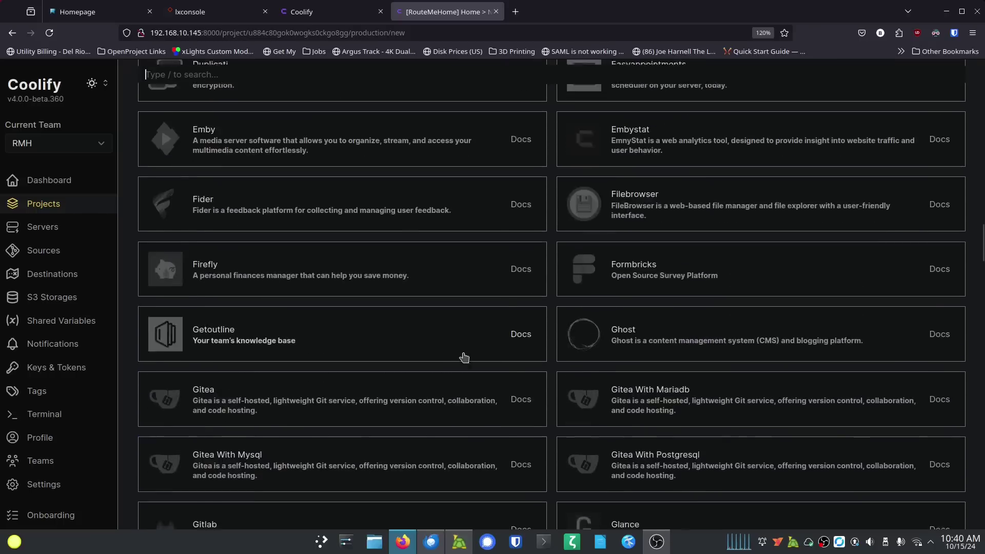
scroll(464, 356, "up", 15)
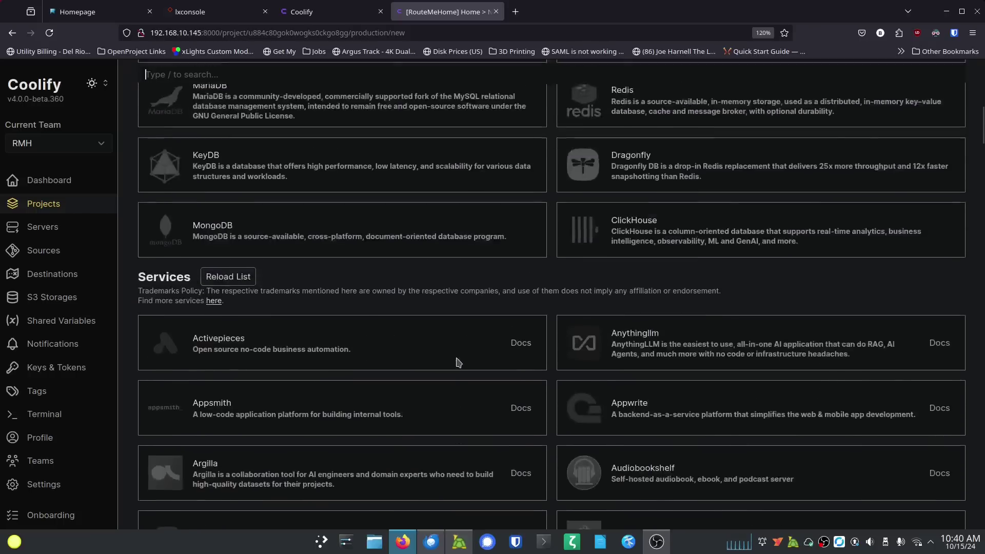
scroll(458, 364, "up", 3)
scroll(378, 246, "up", 6)
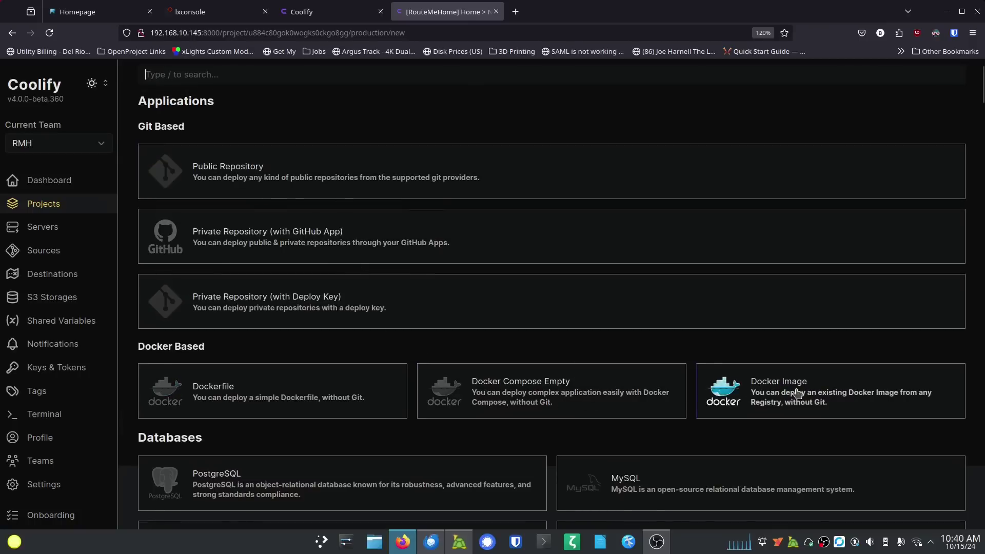
scroll(295, 336, "down", 5)
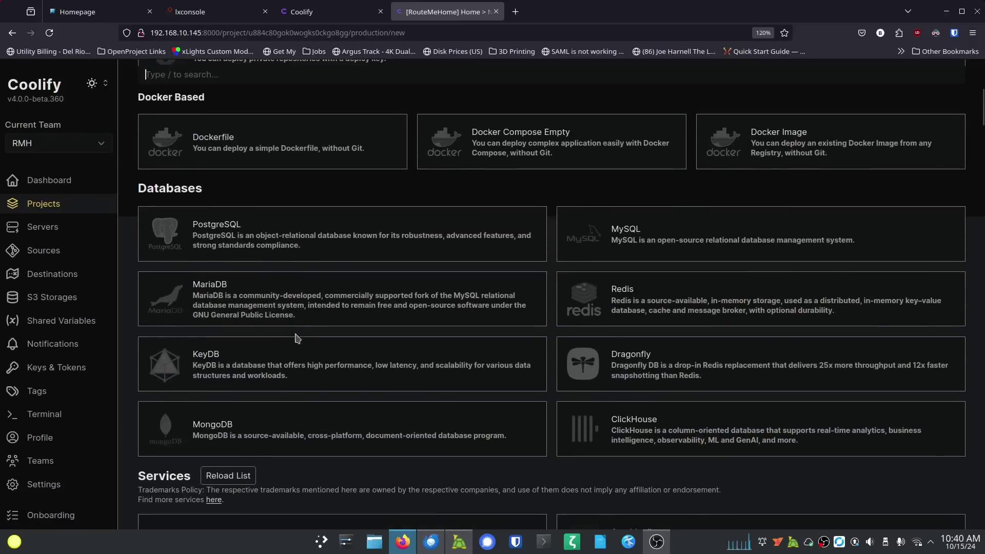
scroll(303, 351, "down", 4)
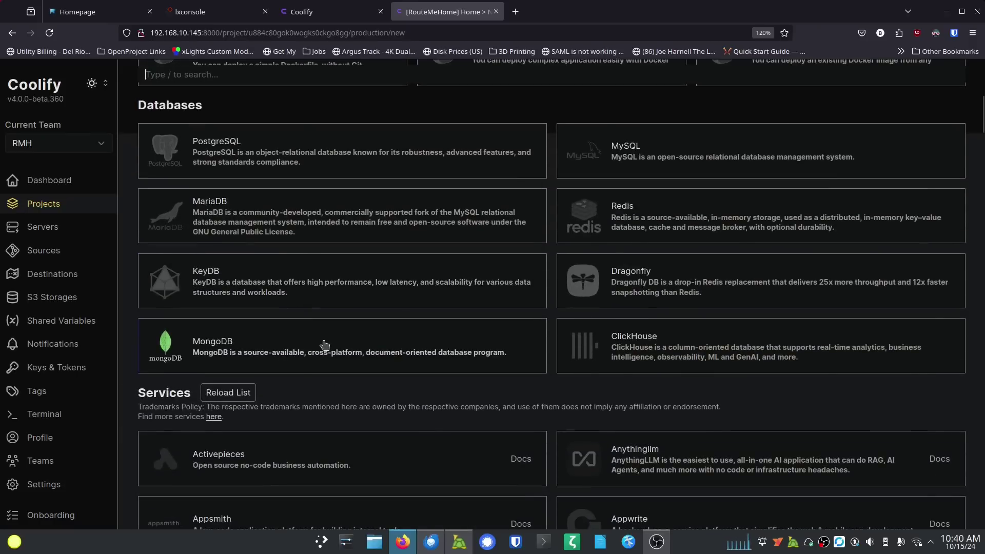
scroll(324, 349, "down", 6)
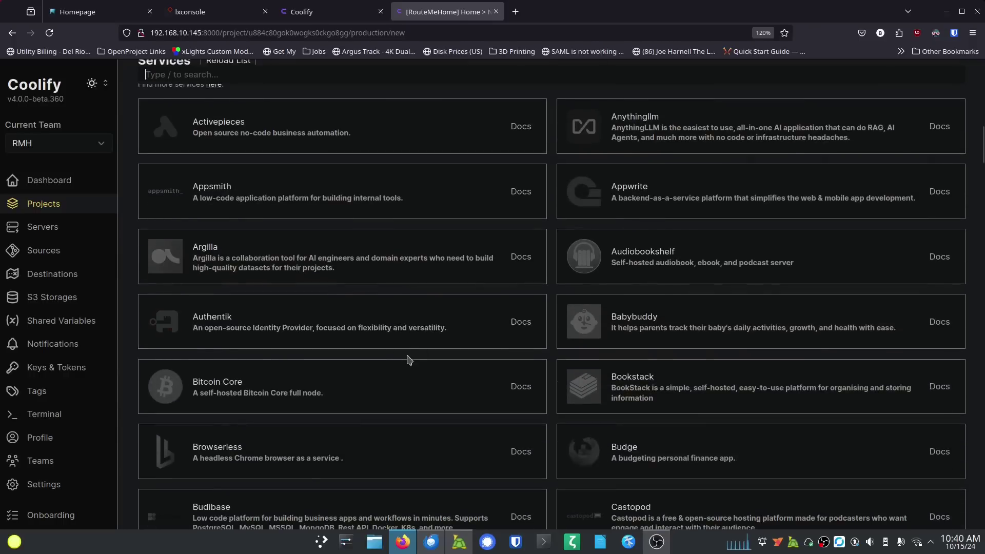
scroll(410, 359, "up", 4)
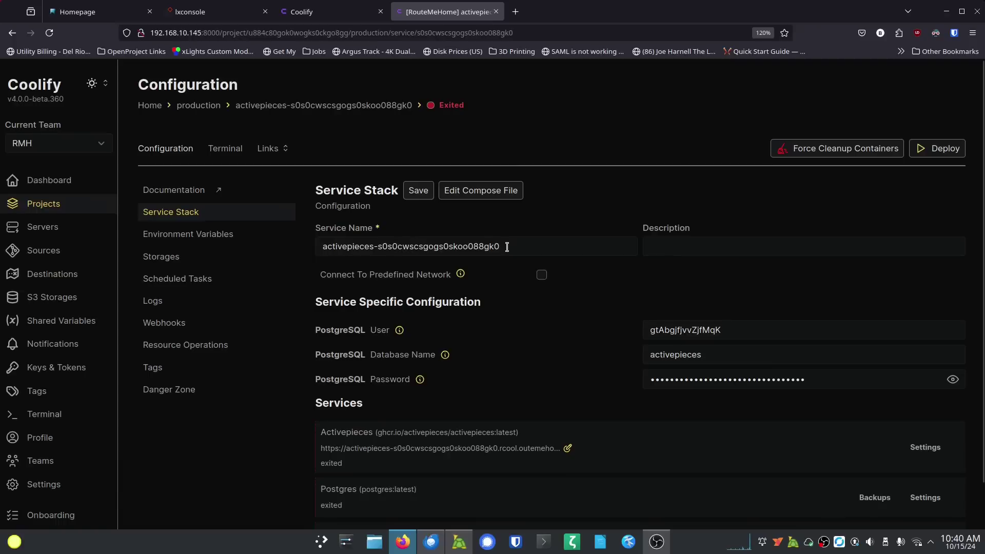
Step: Trim the service name to 'activepieces', save it, and decline Firefox's password prompt
left_click_drag(520, 245, 384, 240)
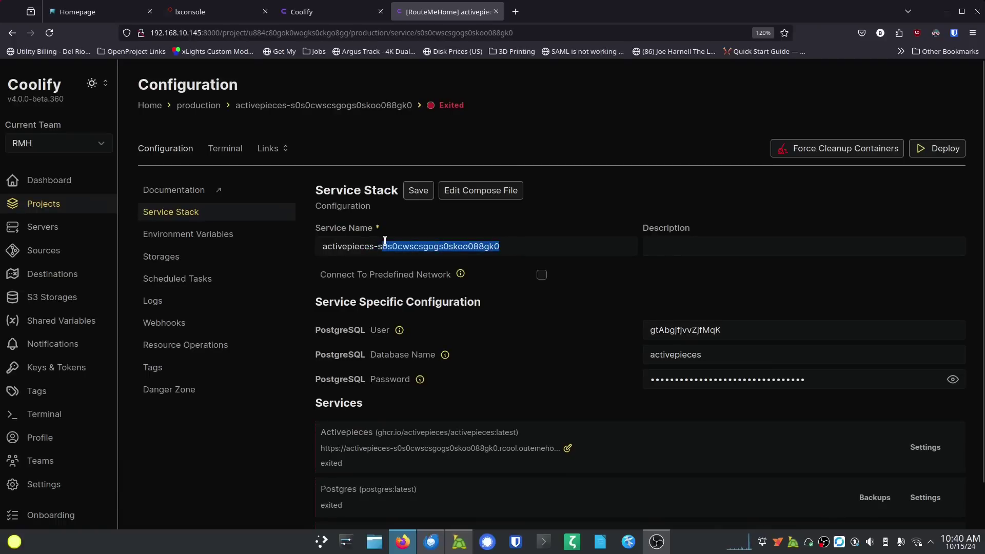
key("BackSpace")
key("BackSpace")
key("BackSpace")
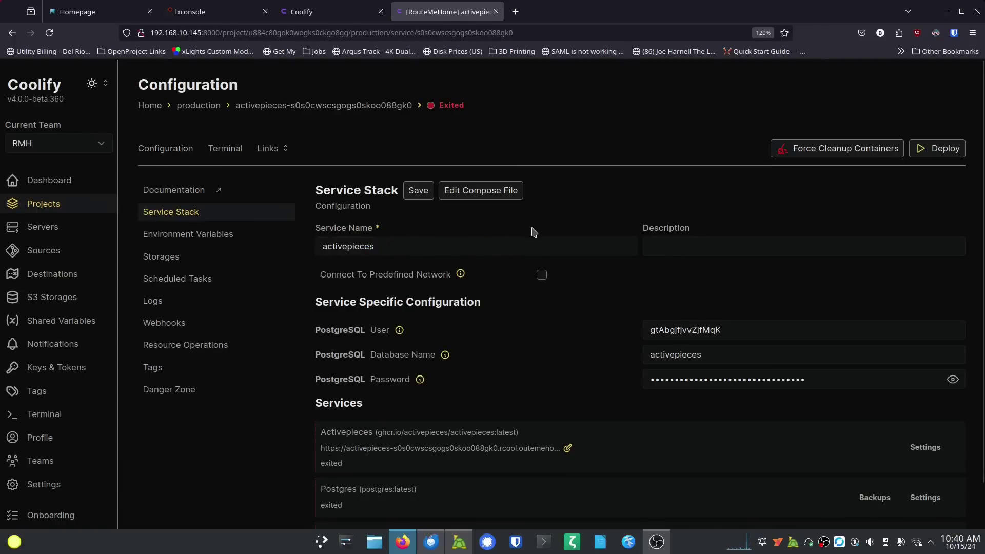
left_click(417, 191)
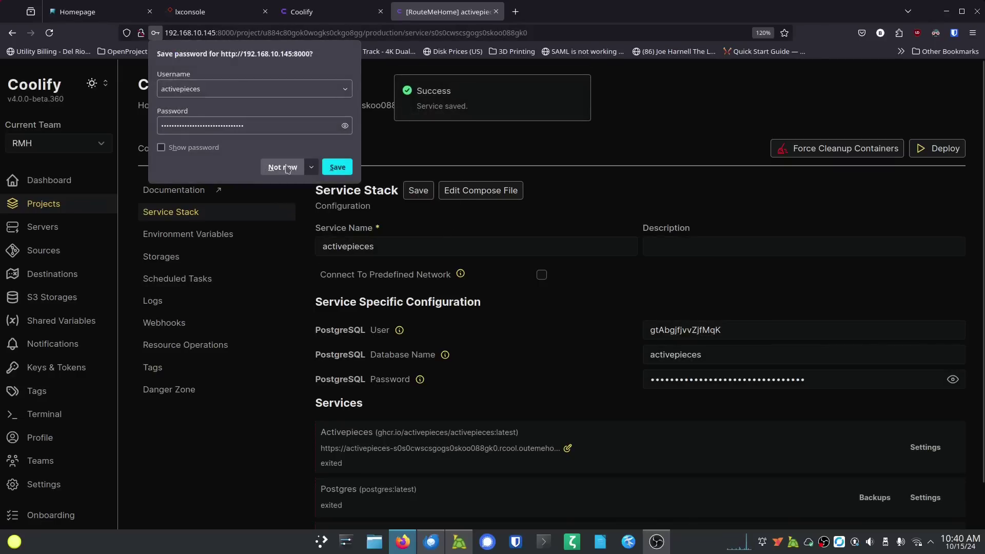
left_click(287, 168)
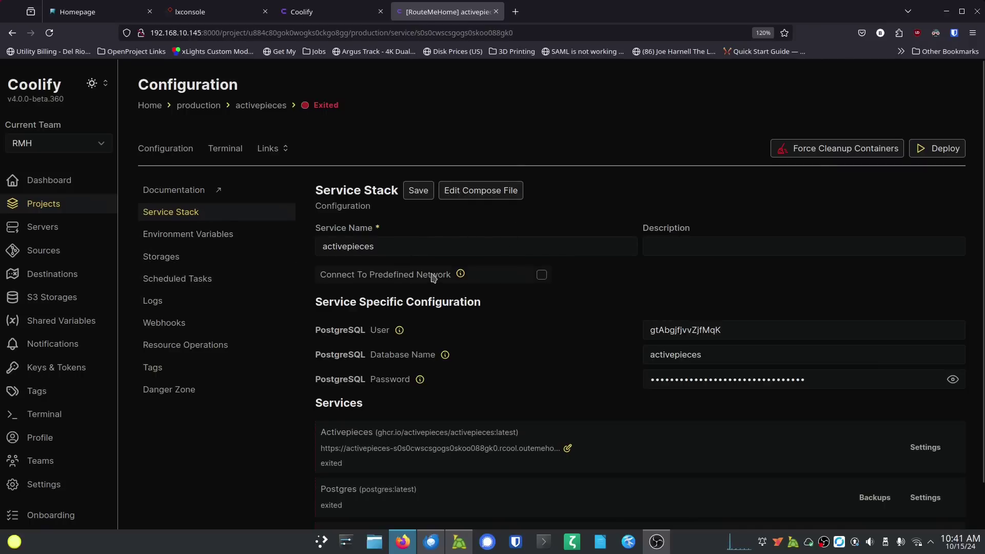
Step: Open the Activepieces Docker Compose file and review its activepieces, postgres and redis services
left_click(480, 191)
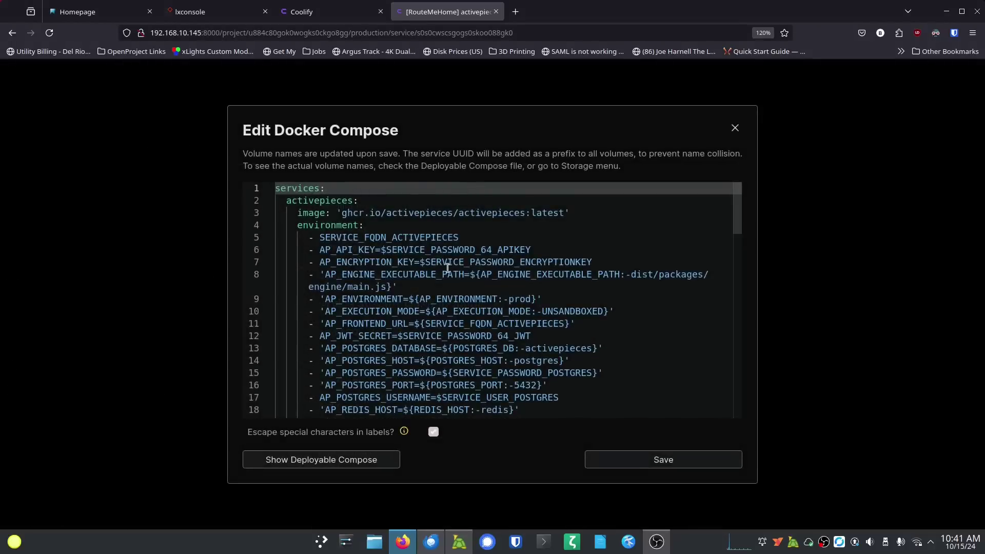
scroll(303, 264, "down", 6)
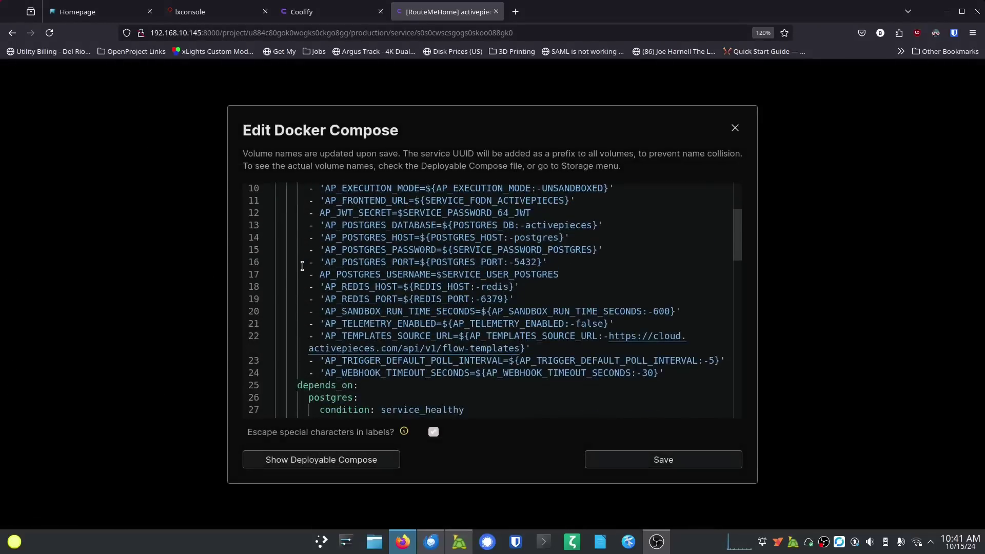
scroll(302, 266, "down", 2)
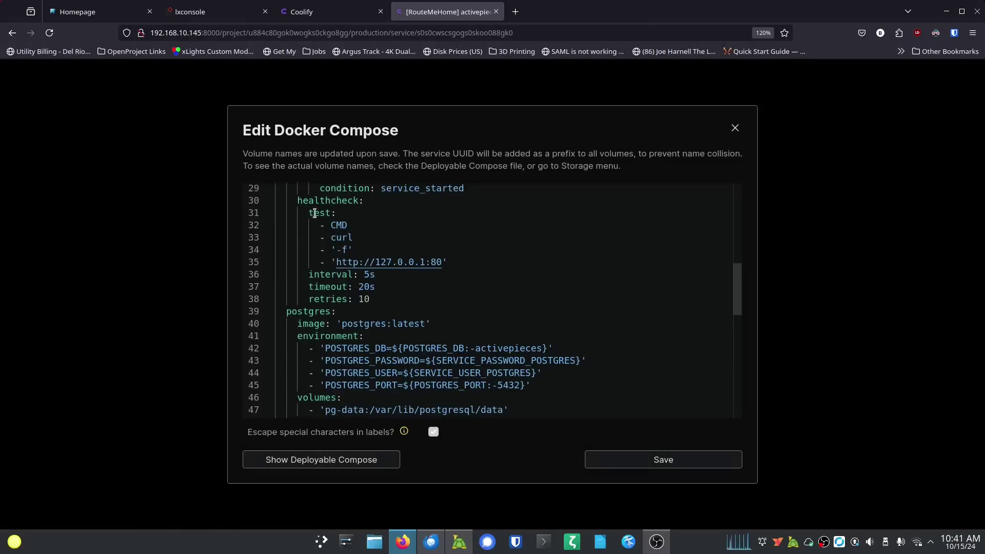
scroll(291, 273, "up", 5)
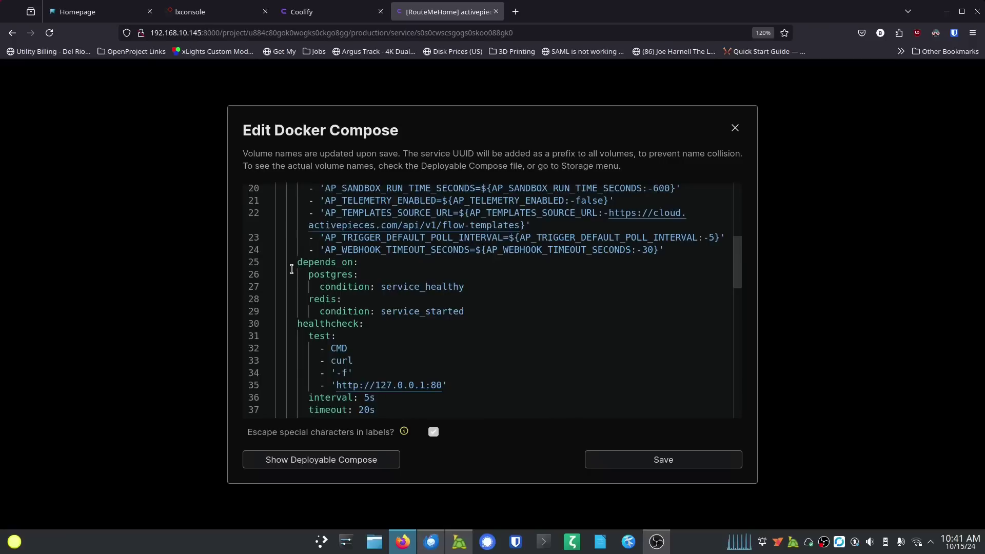
scroll(290, 269, "up", 8)
scroll(291, 266, "up", 2)
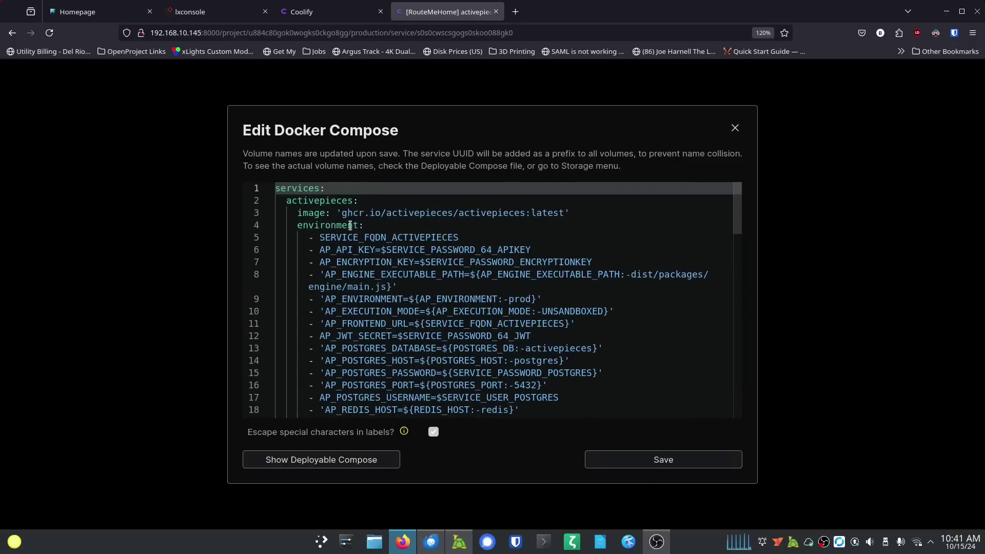
scroll(285, 269, "down", 11)
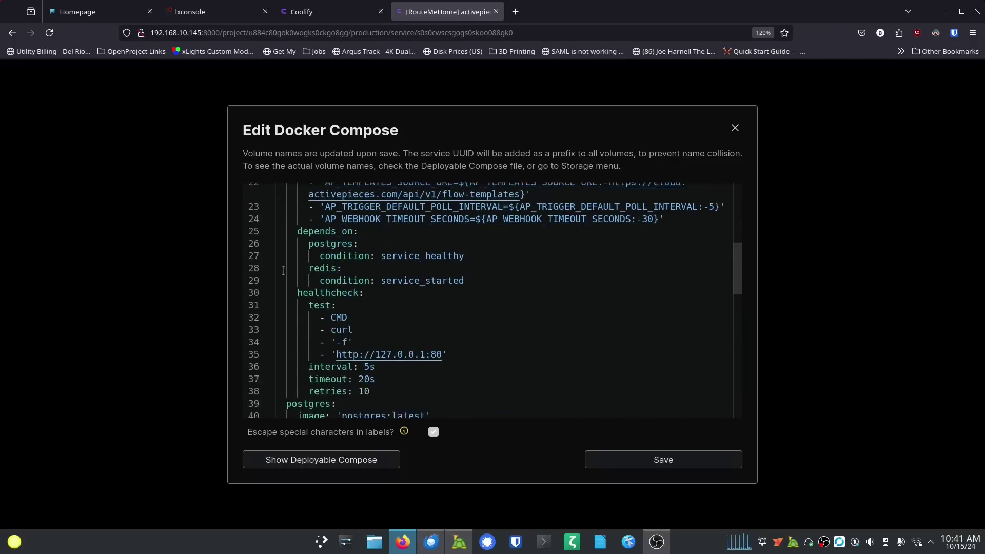
scroll(283, 270, "down", 6)
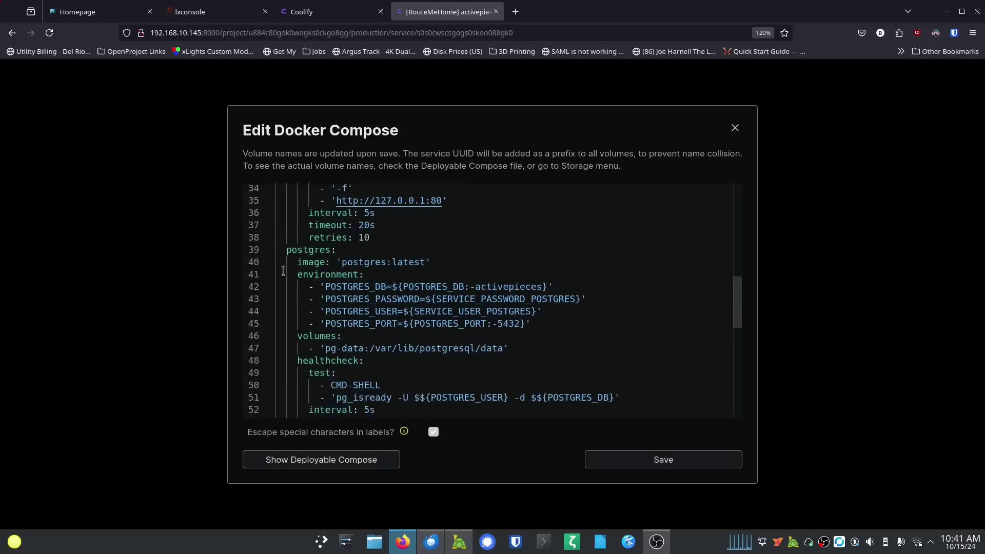
scroll(283, 271, "down", 11)
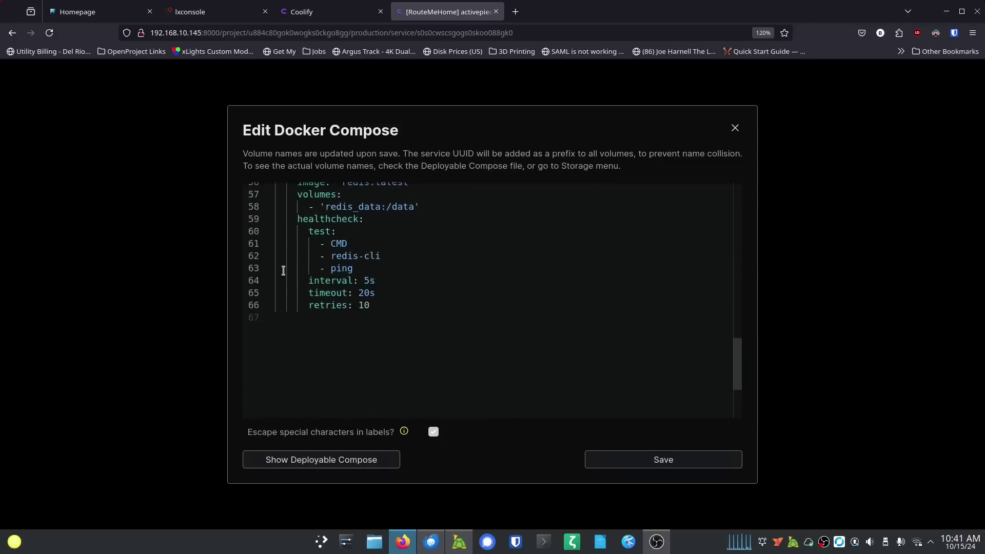
scroll(283, 271, "up", 13)
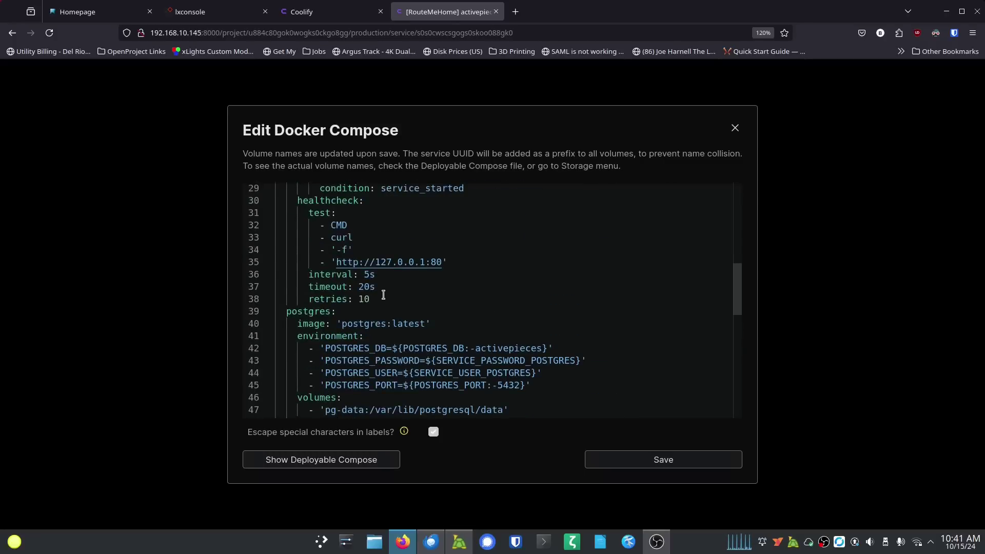
scroll(373, 302, "up", 6)
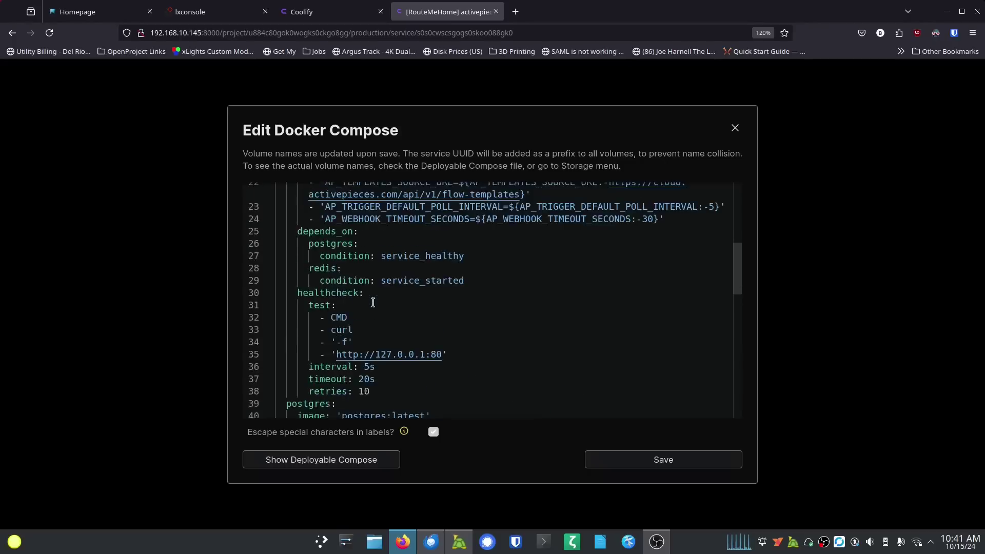
scroll(373, 302, "up", 8)
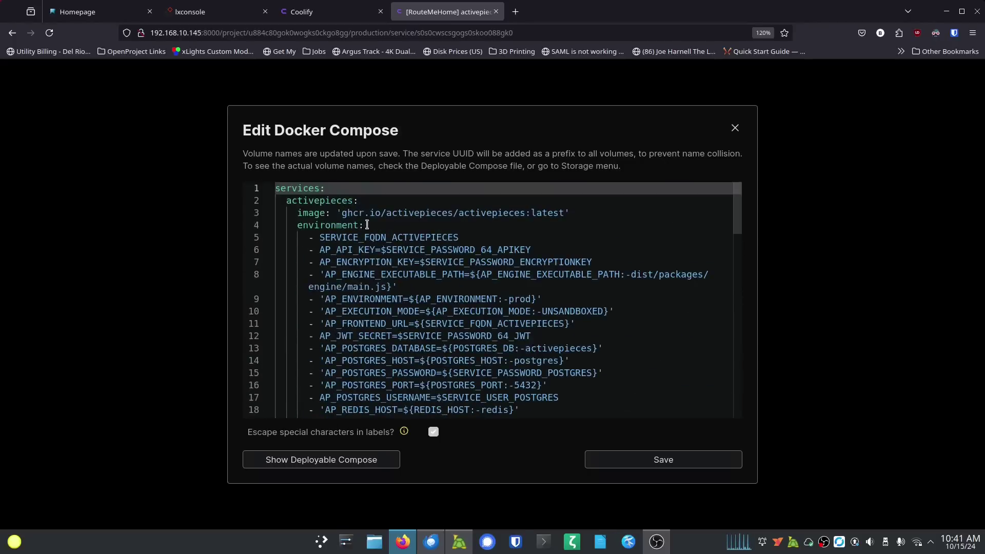
Step: Add a ports entry mapping "8099:80" beneath the activepieces image line in the compose file
left_click(367, 225)
left_click(584, 215)
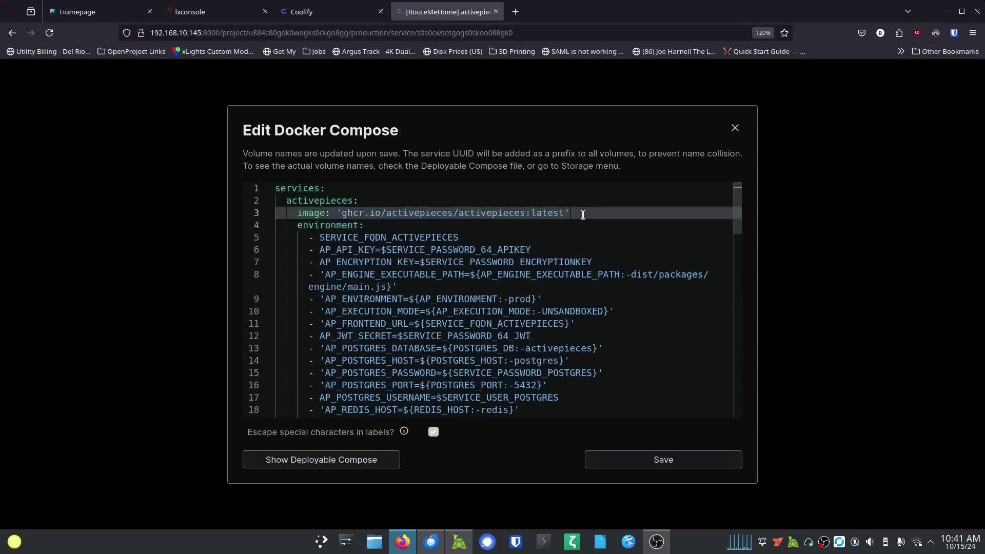
key("Return")
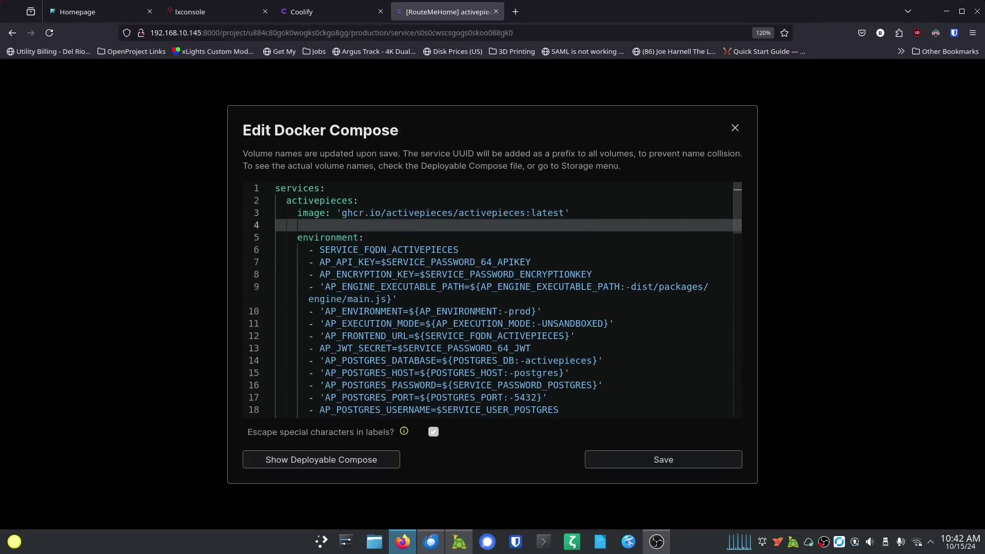
type("ports:")
key("Return")
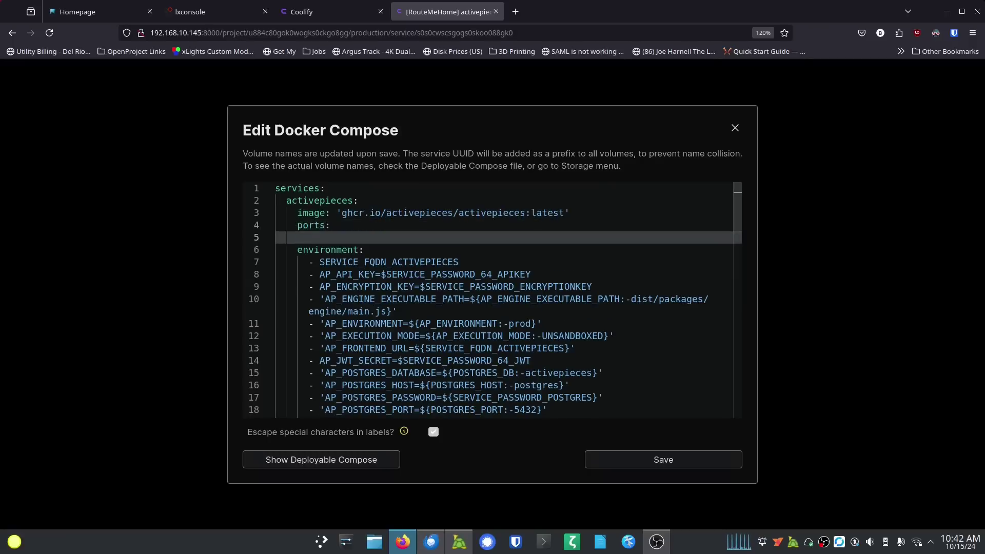
type("-")
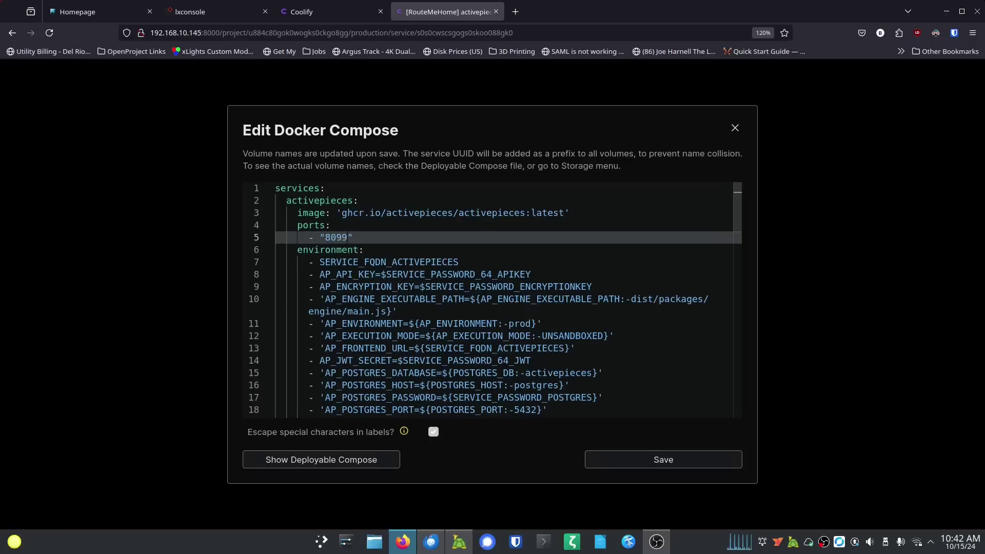
type("80")
left_click_drag(326, 238, 366, 237)
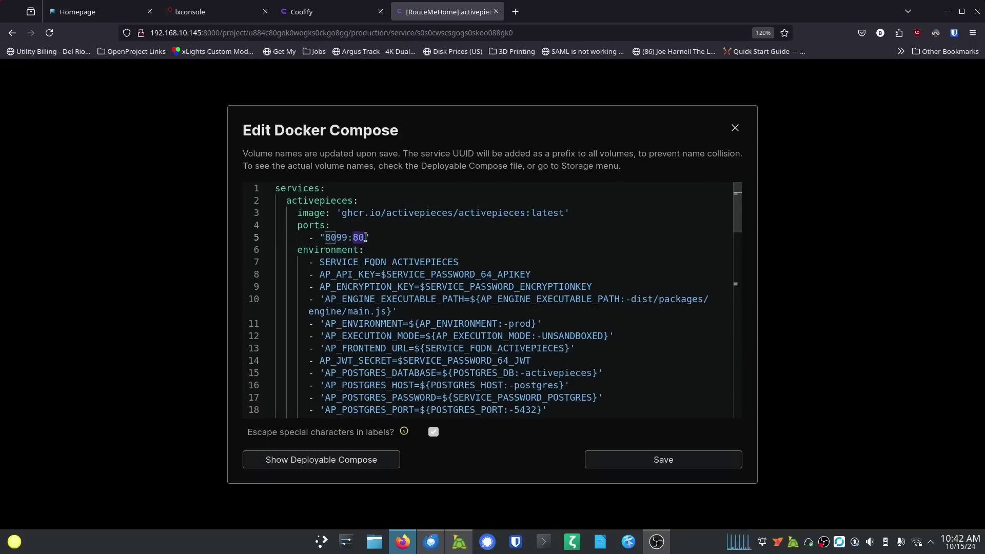
Step: Save the updated compose file and close the compose editor
scroll(390, 238, "down", 5)
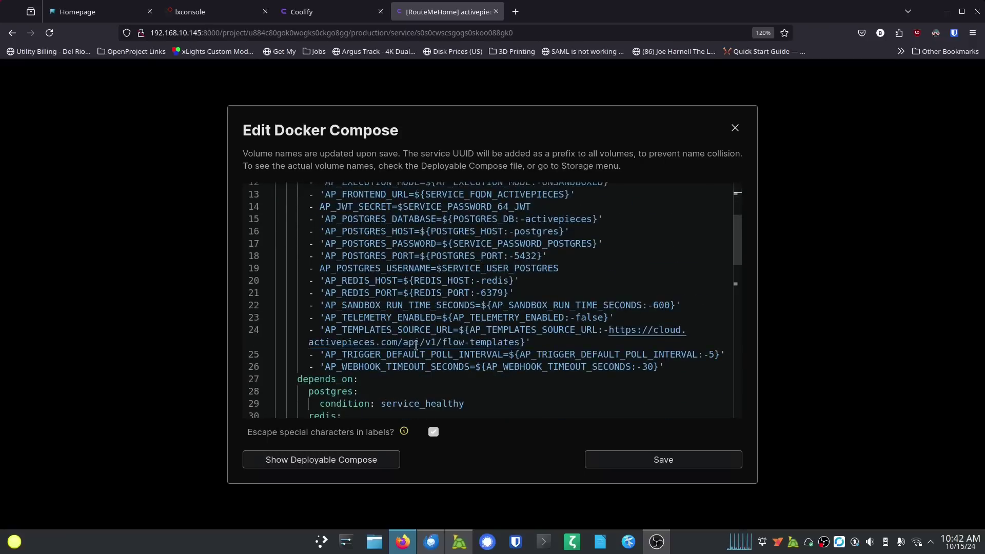
scroll(411, 372, "down", 2)
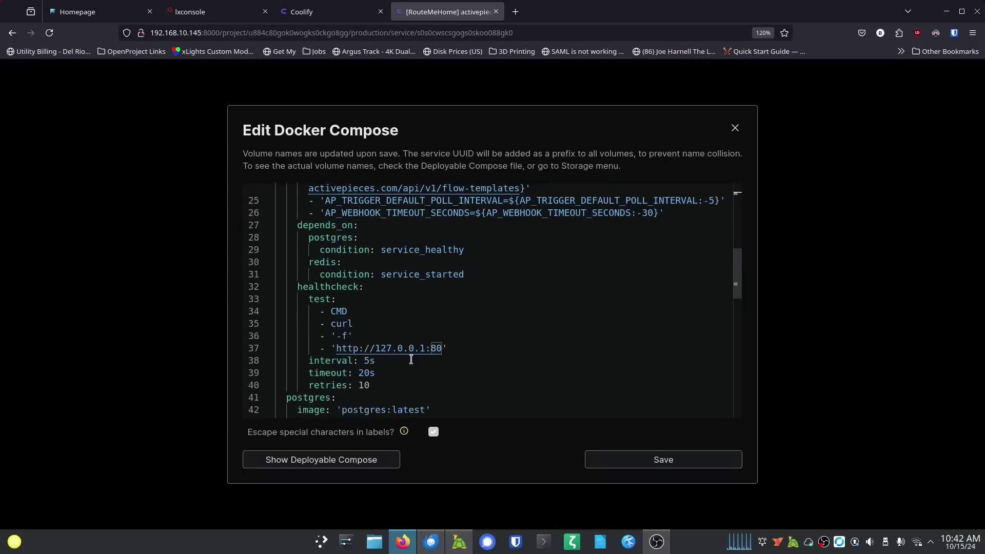
scroll(496, 325, "up", 6)
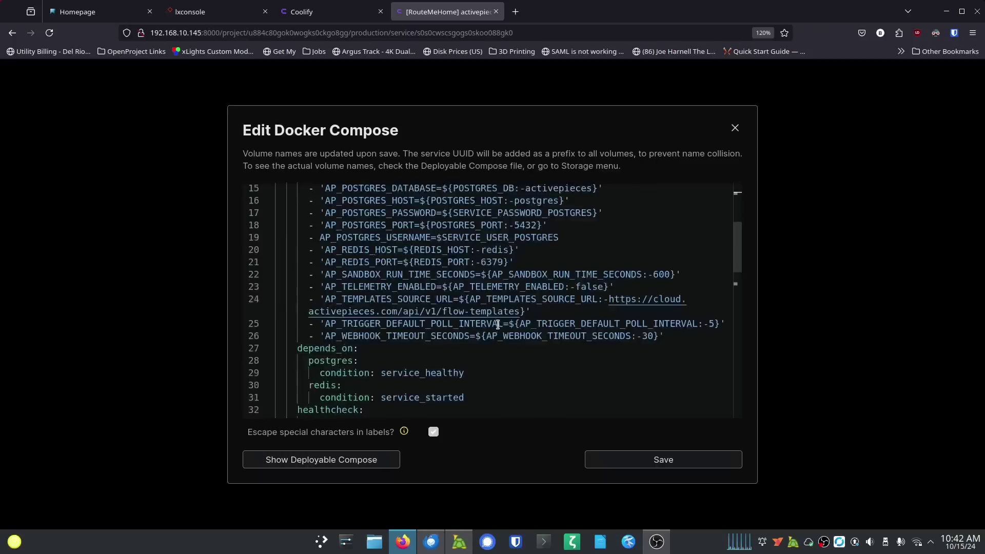
scroll(515, 300, "up", 2)
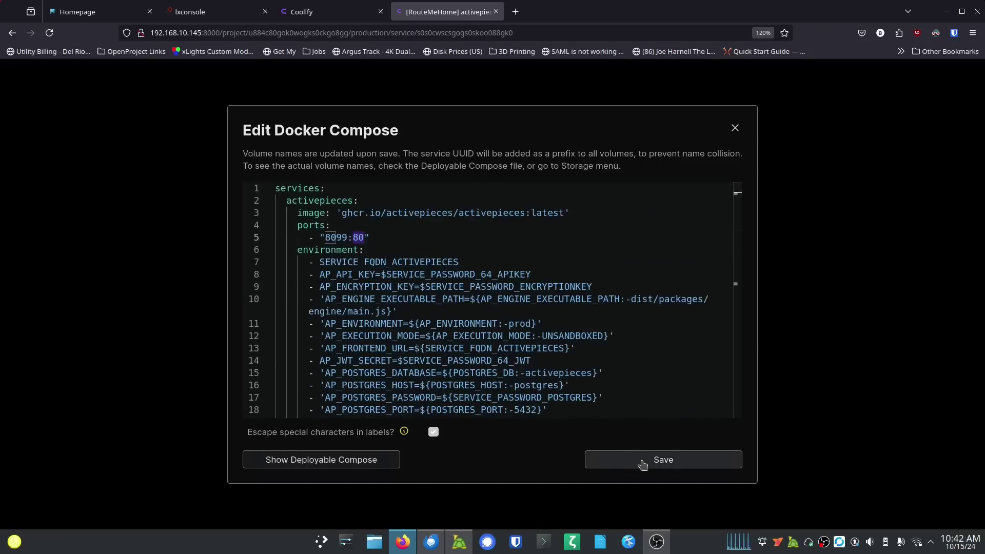
left_click(643, 465)
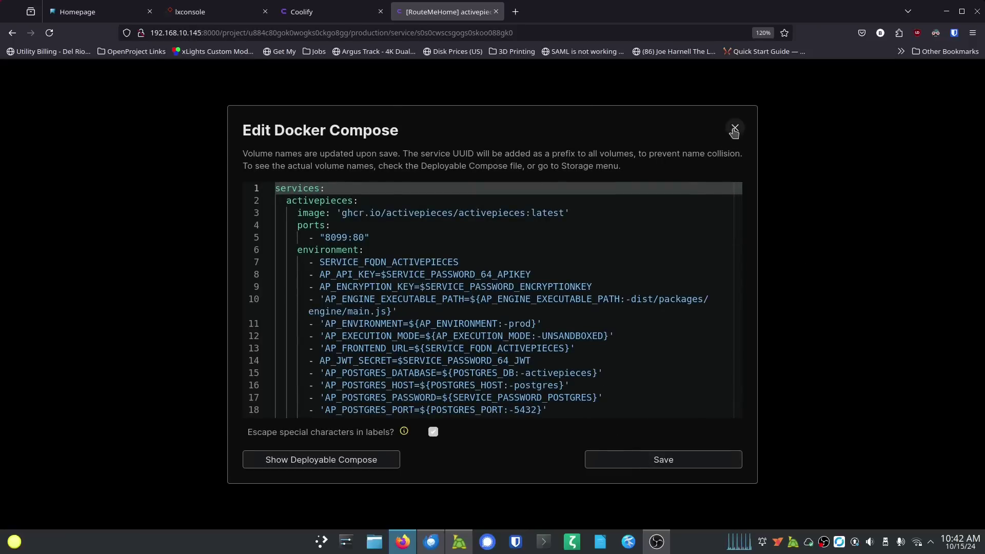
left_click(734, 128)
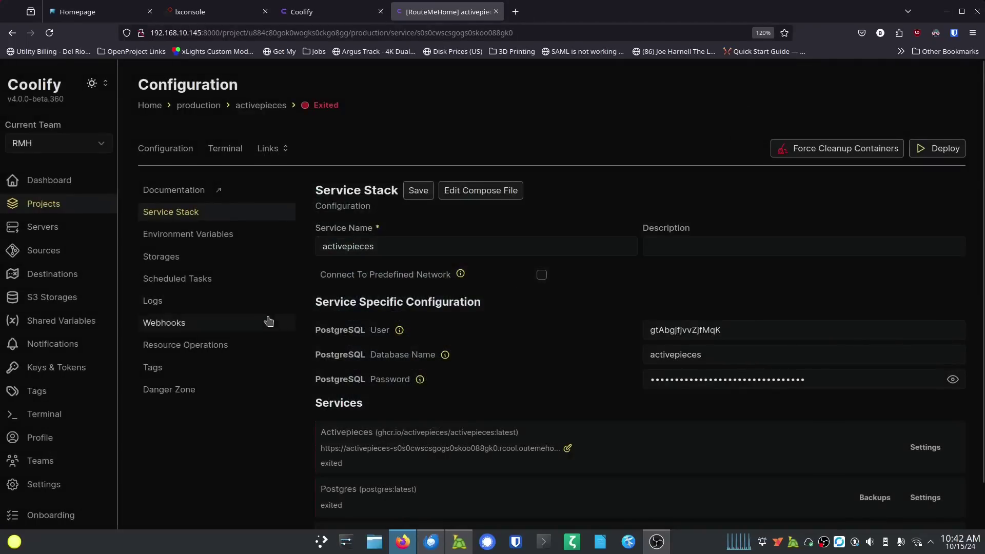
scroll(288, 324, "down", 1)
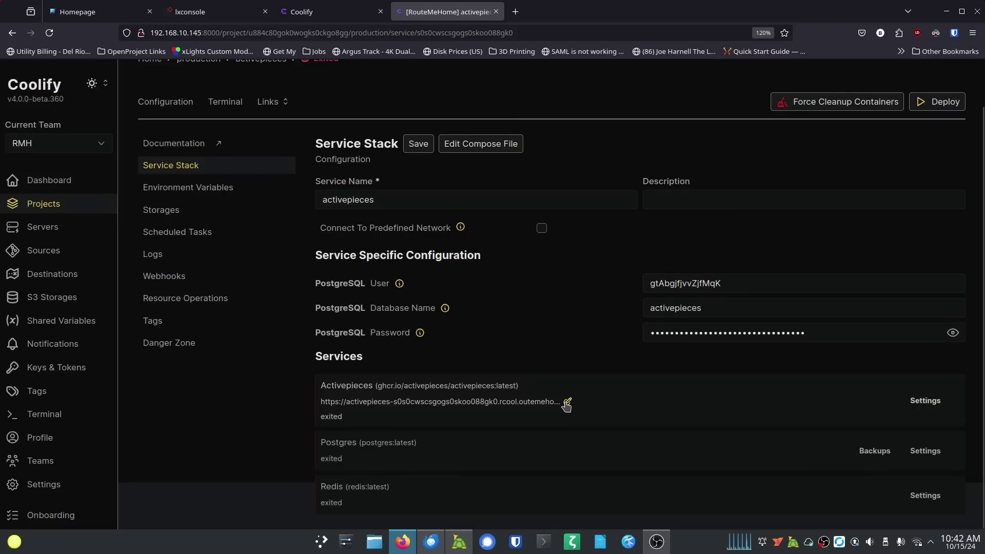
scroll(566, 406, "up", 1)
scroll(575, 432, "down", 1)
left_click(916, 400)
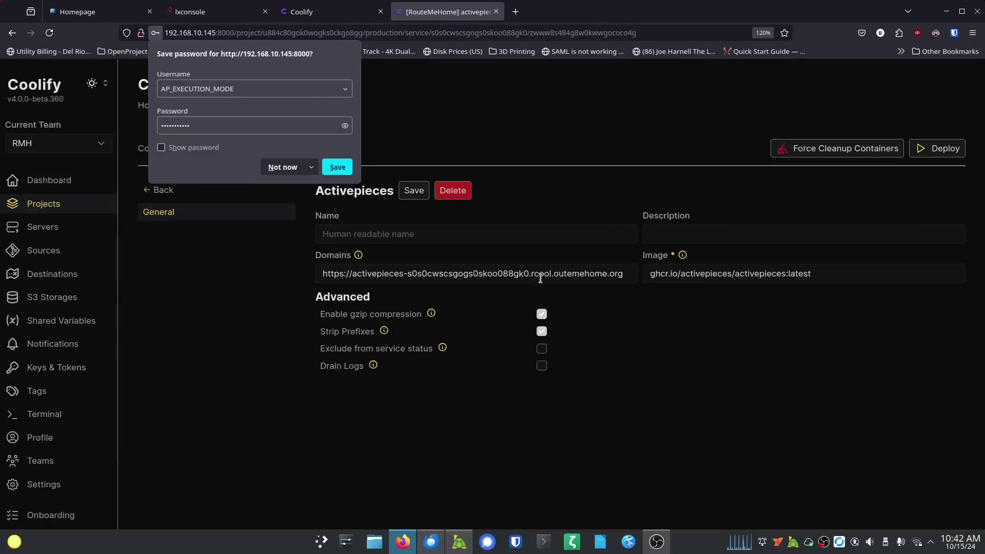
left_click_drag(552, 274, 404, 274)
key("BackSpace")
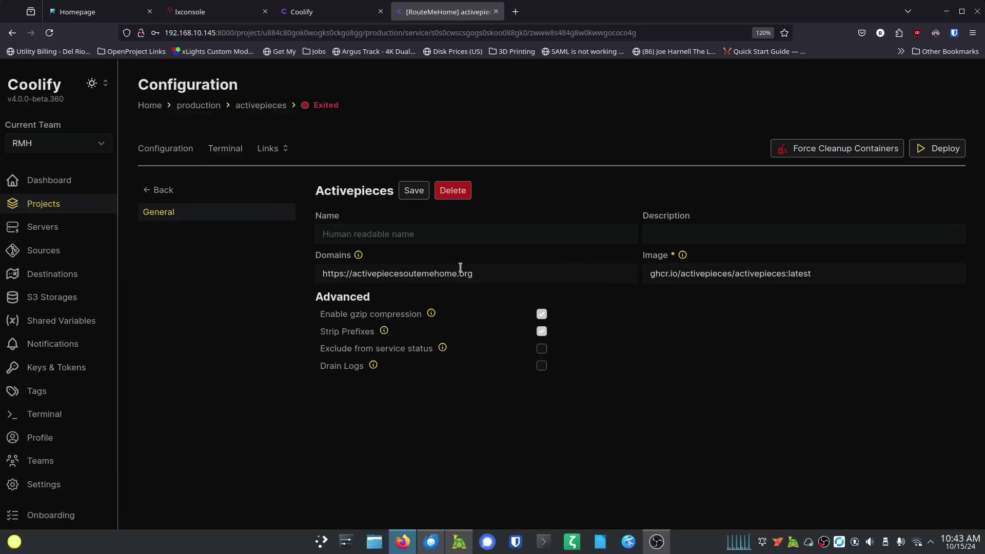
type(".cool.r")
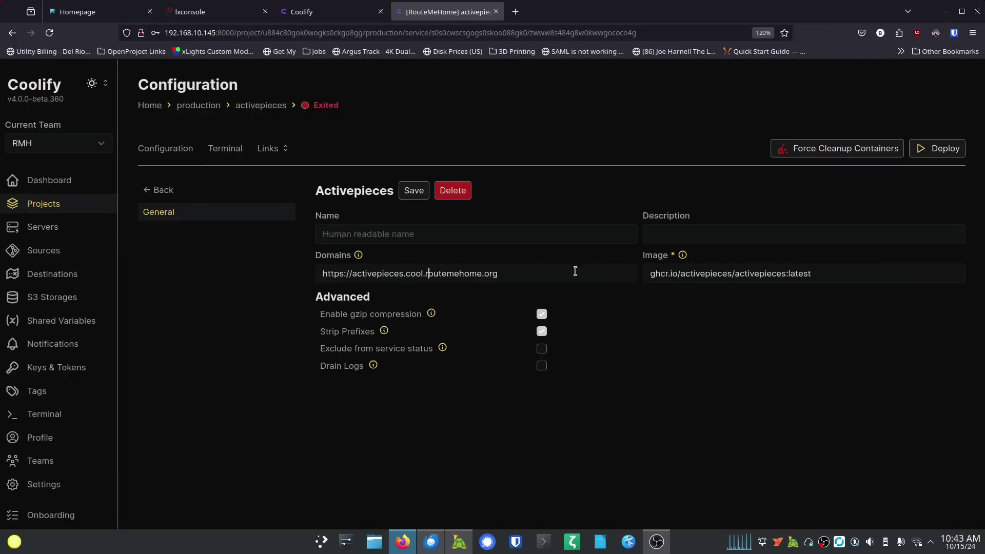
Step: Name the service 'Active Pieces', save it, and return to the service stack
left_click(422, 237)
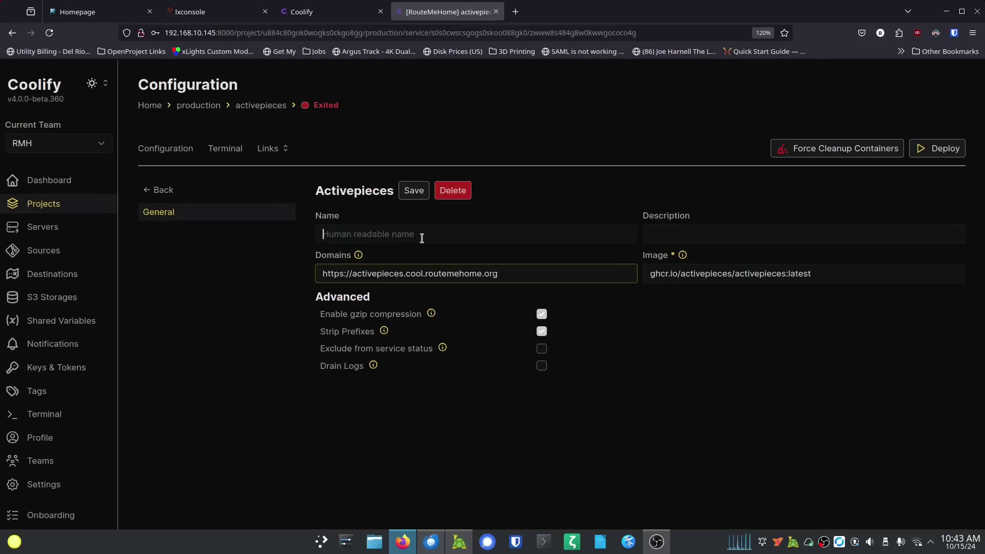
type("Active Pieces")
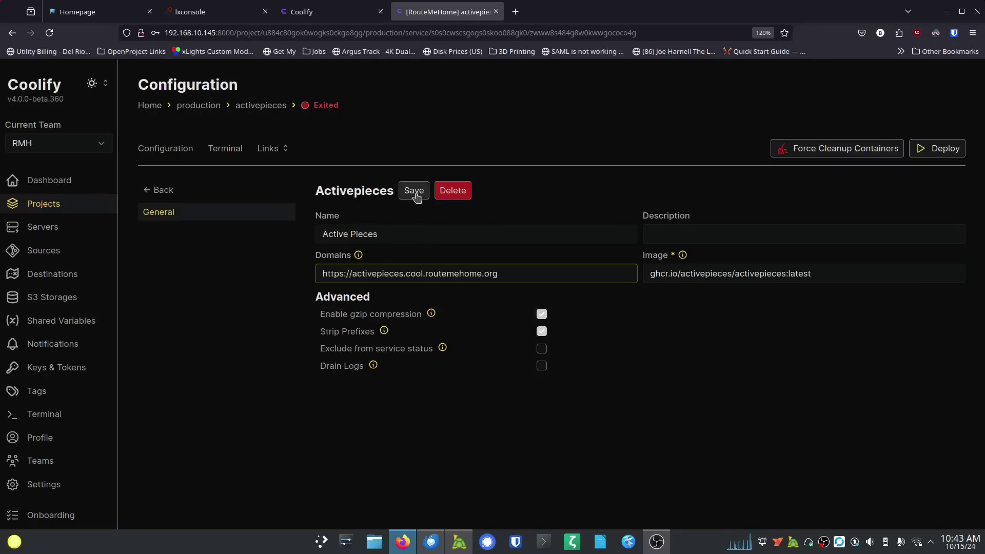
left_click(413, 192)
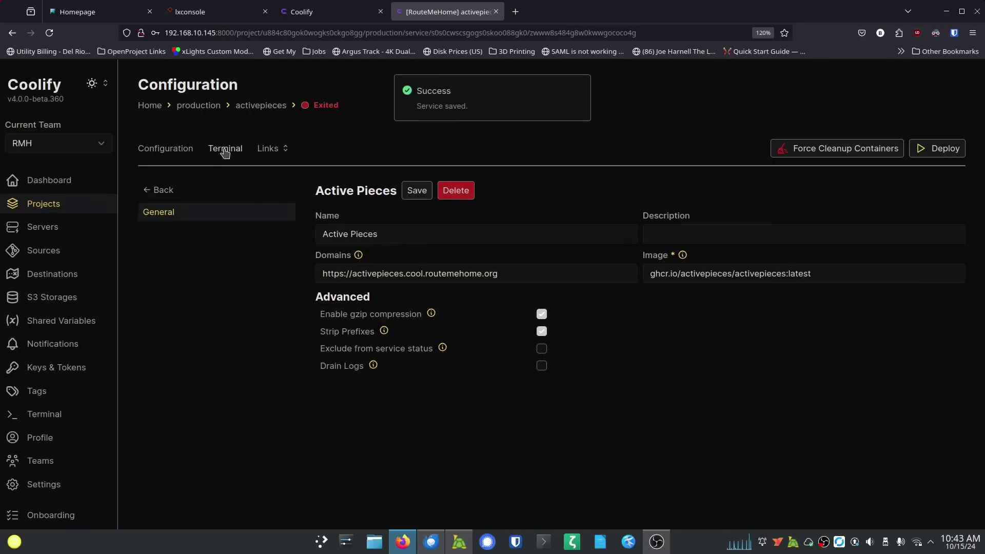
left_click(157, 191)
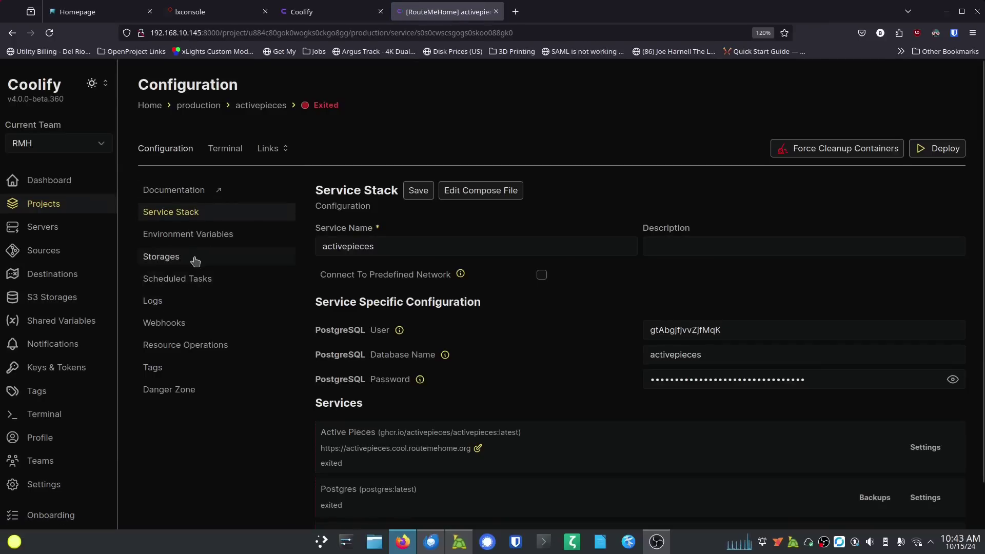
Step: Review the service's environment variables, storage volumes and scheduled tasks
left_click(202, 239)
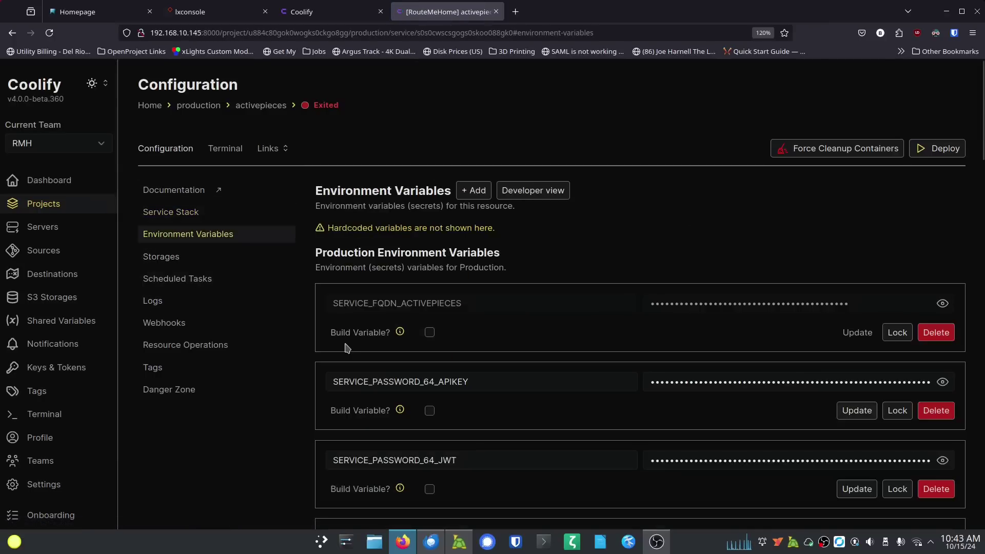
scroll(402, 334, "down", 5)
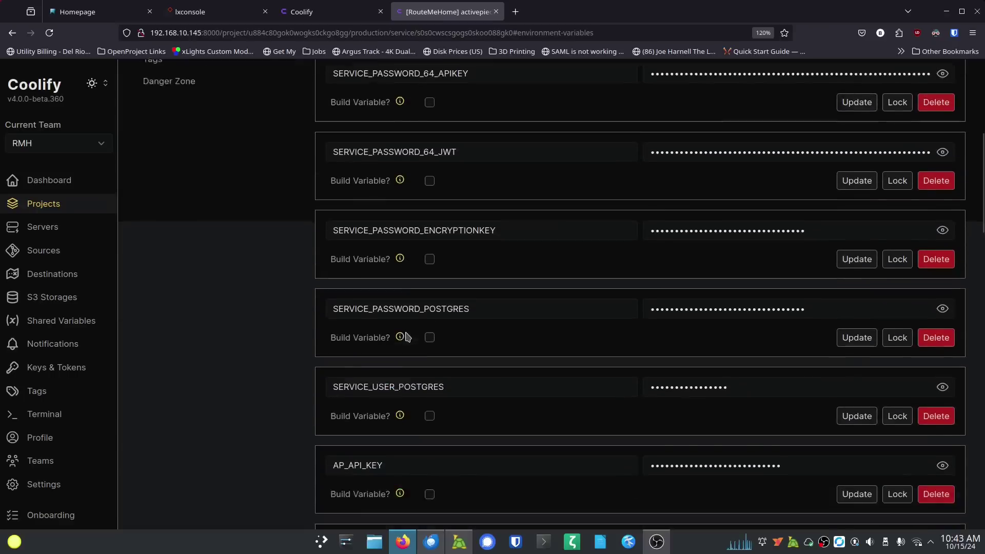
scroll(421, 333, "down", 4)
scroll(443, 318, "up", 9)
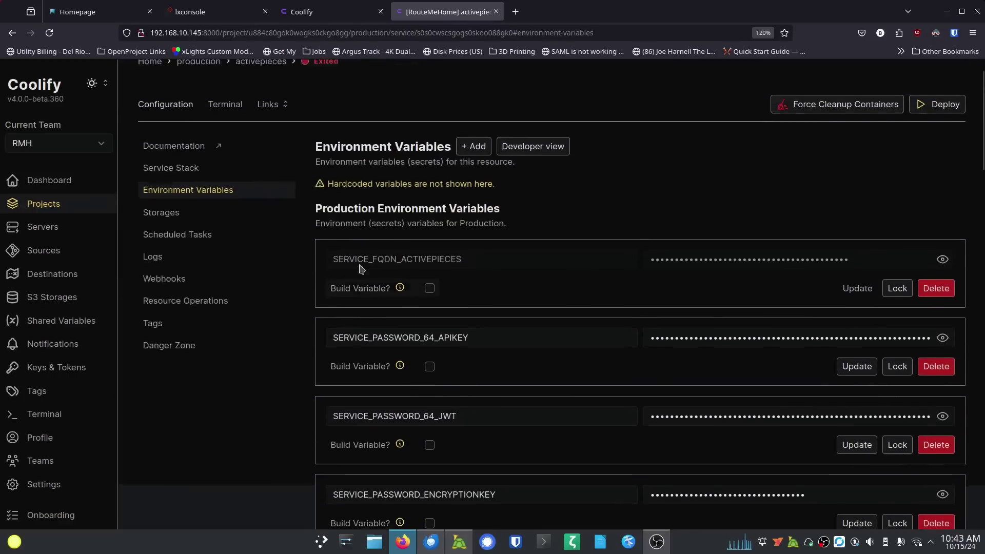
scroll(354, 268, "up", 1)
left_click(179, 261)
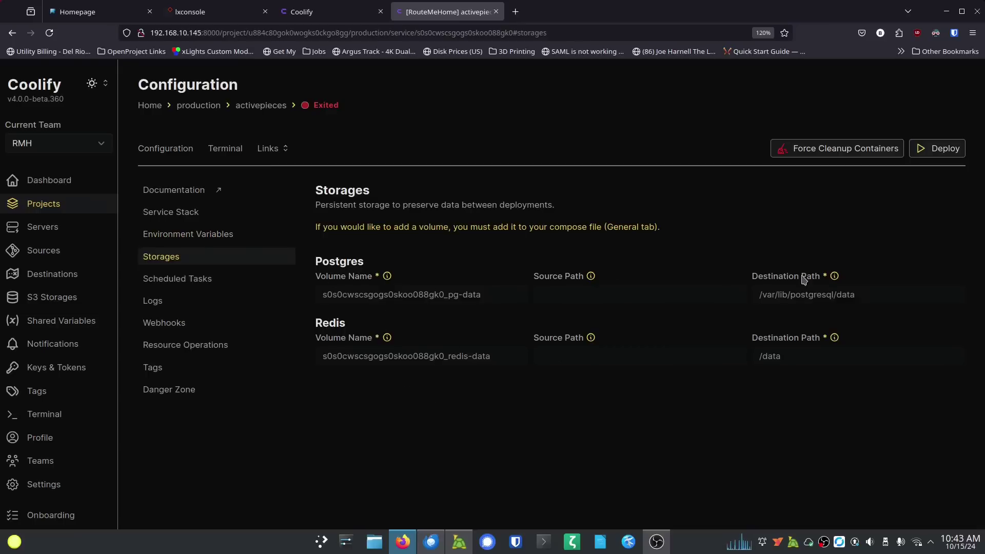
left_click(198, 280)
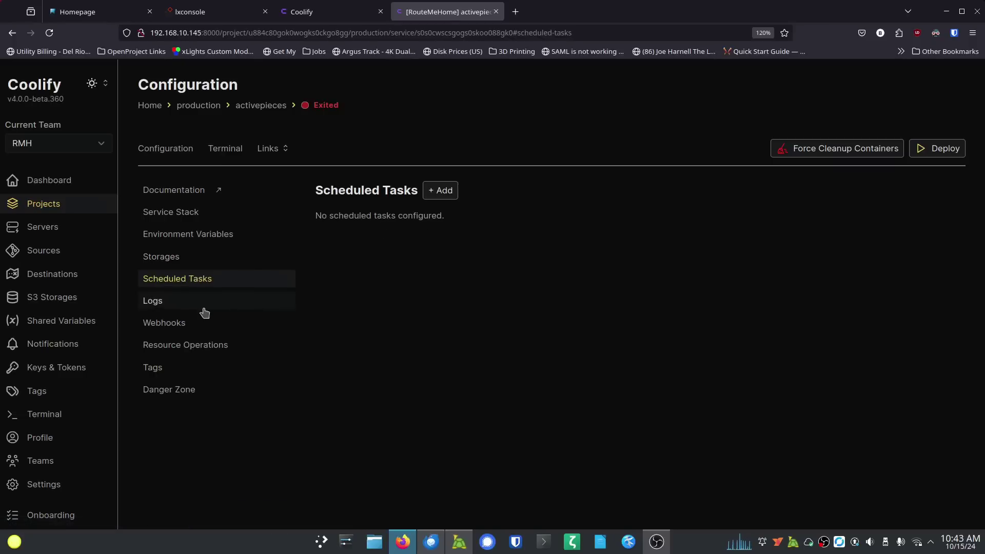
Step: Check Logs, Webhooks, Resource Operations, Tags and Danger Zone, then return to Service Stack
left_click(176, 306)
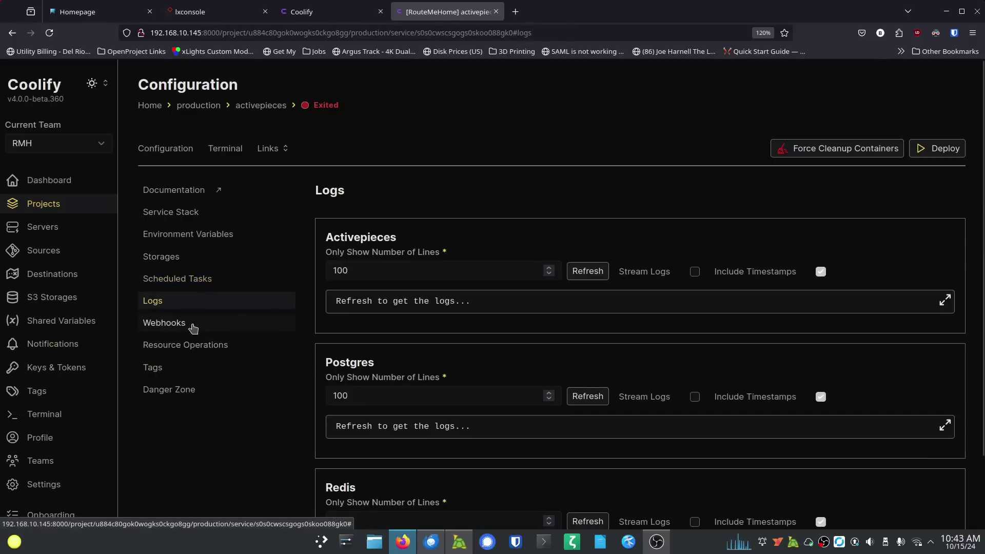
left_click(193, 327)
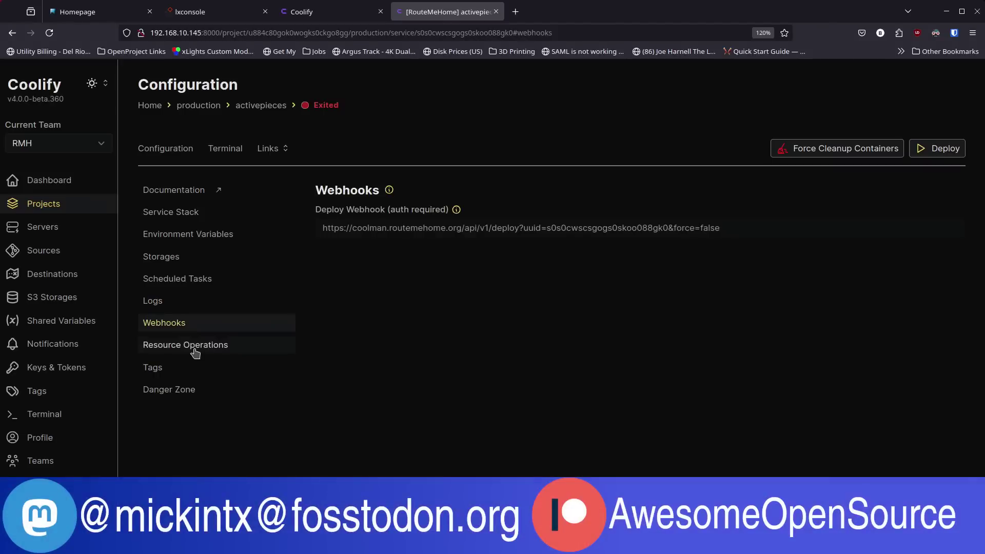
left_click(194, 351)
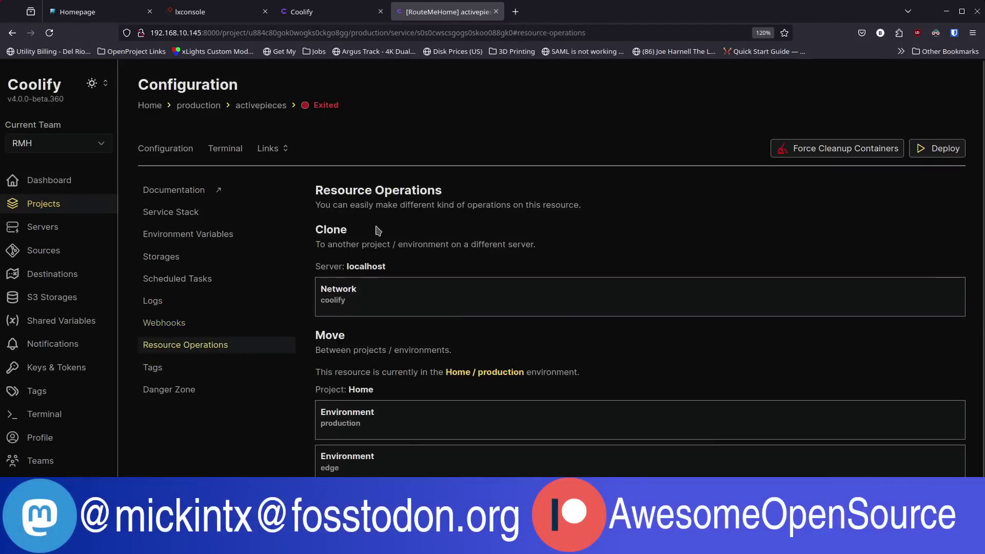
left_click(189, 370)
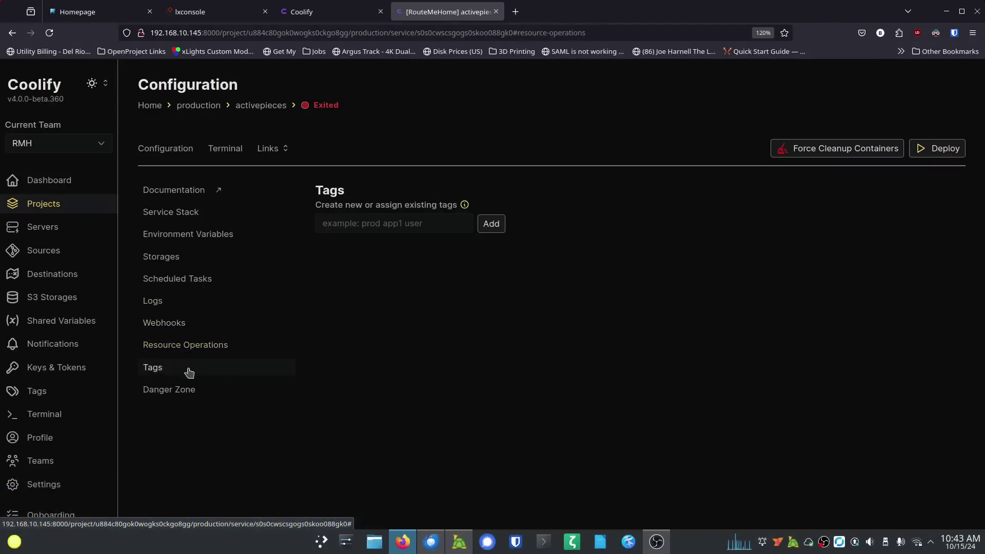
left_click(195, 399)
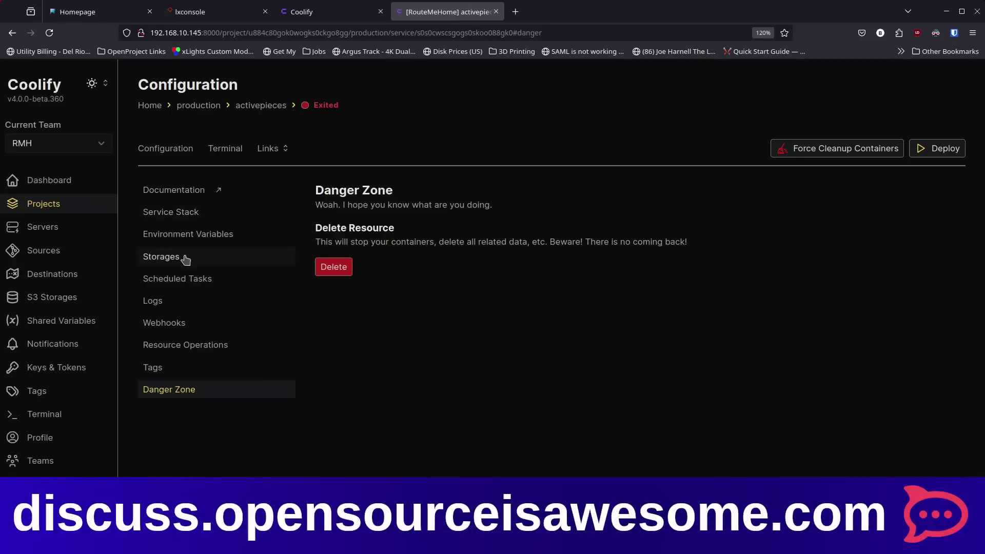
left_click(183, 213)
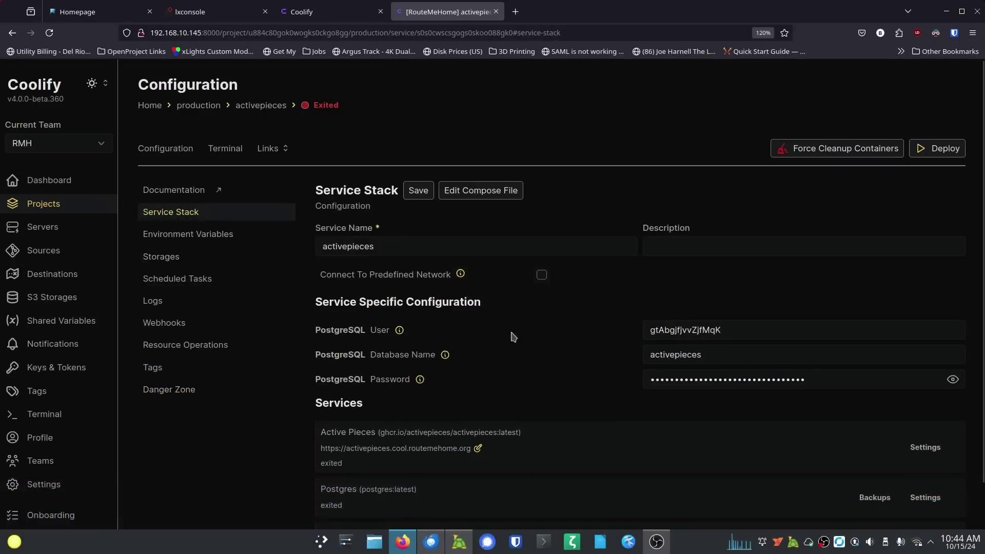
Step: Check the stack's PostgreSQL User value, then deploy the activepieces stack
scroll(536, 362, "down", 1)
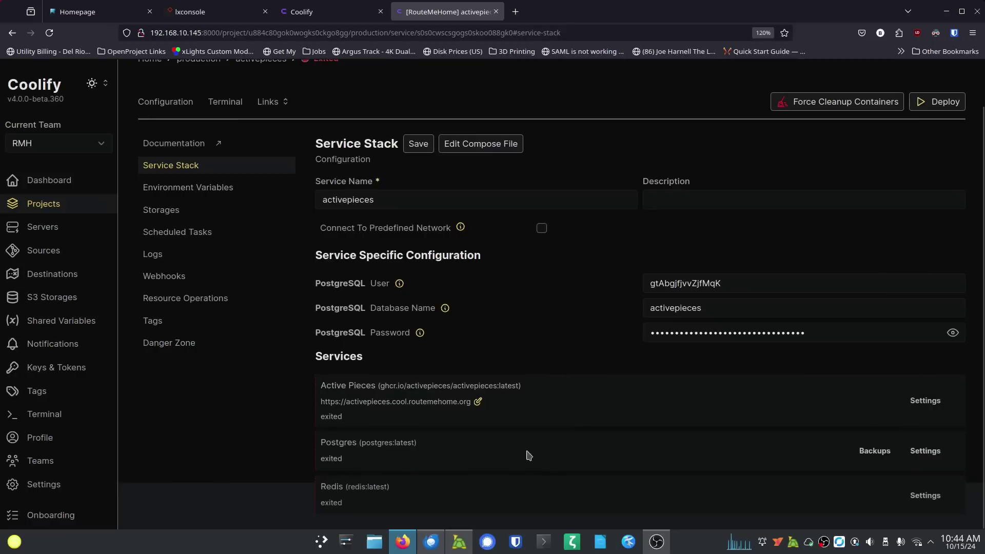
scroll(528, 354, "up", 1)
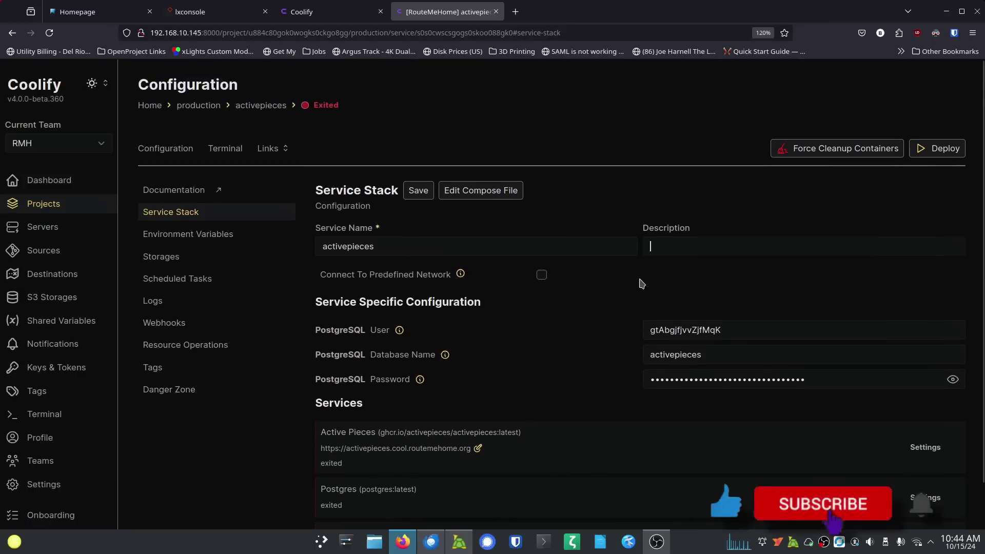
left_click(743, 331)
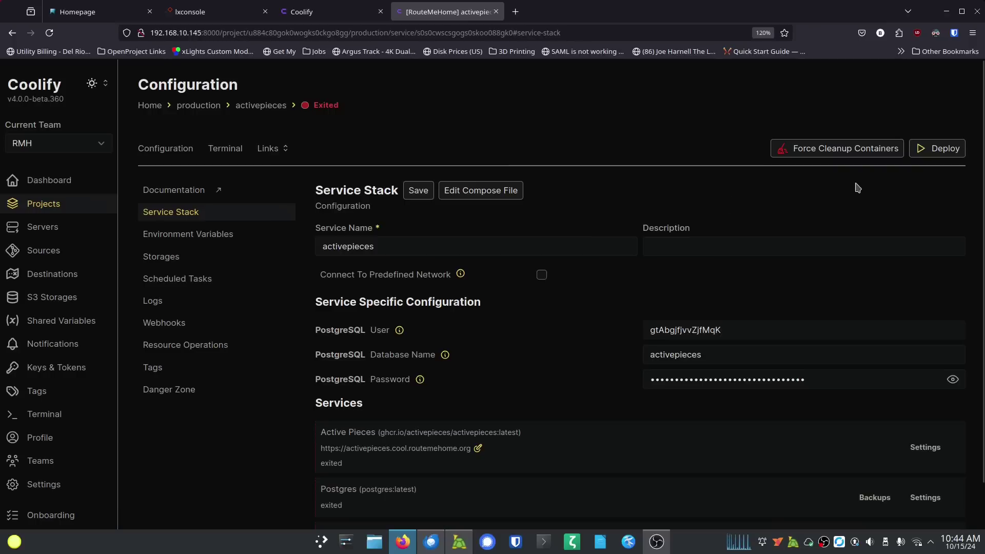
left_click(942, 152)
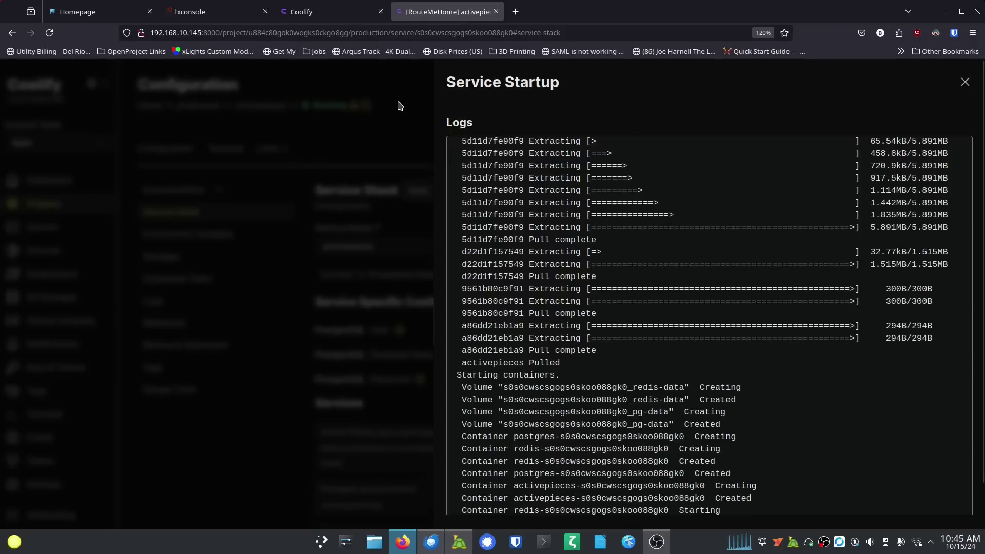
Step: Close the Service Startup log and view the service's two access URLs under Links
left_click(964, 84)
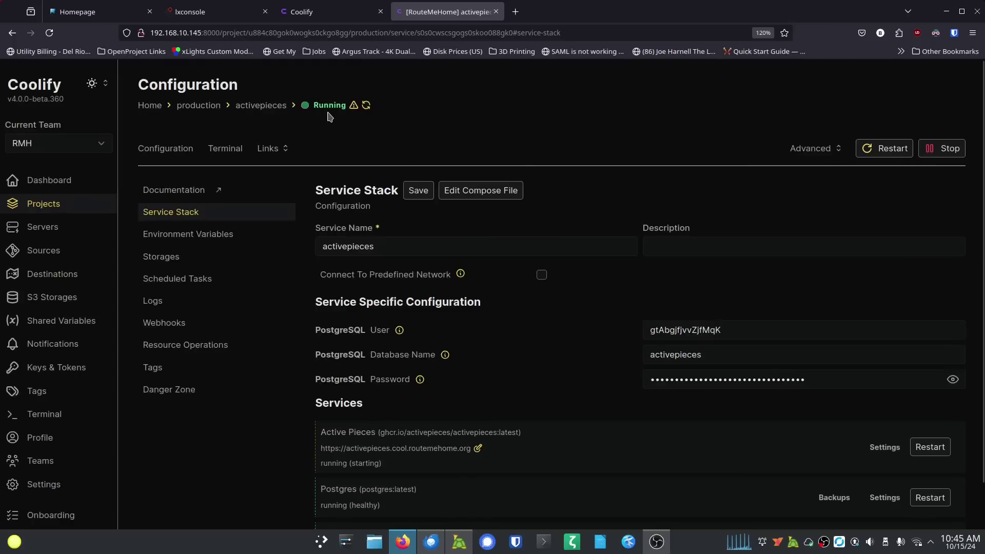
mouse_move(354, 106)
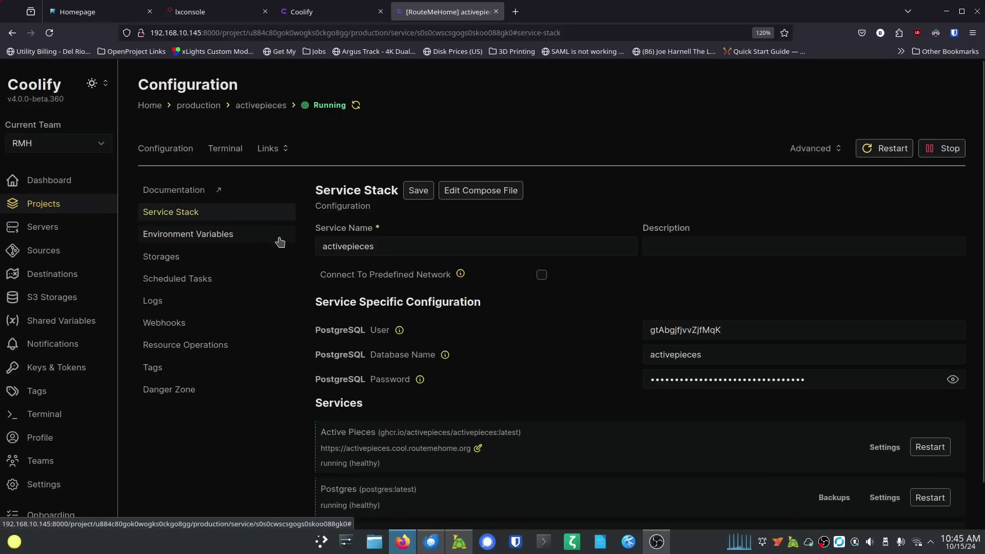
left_click(282, 151)
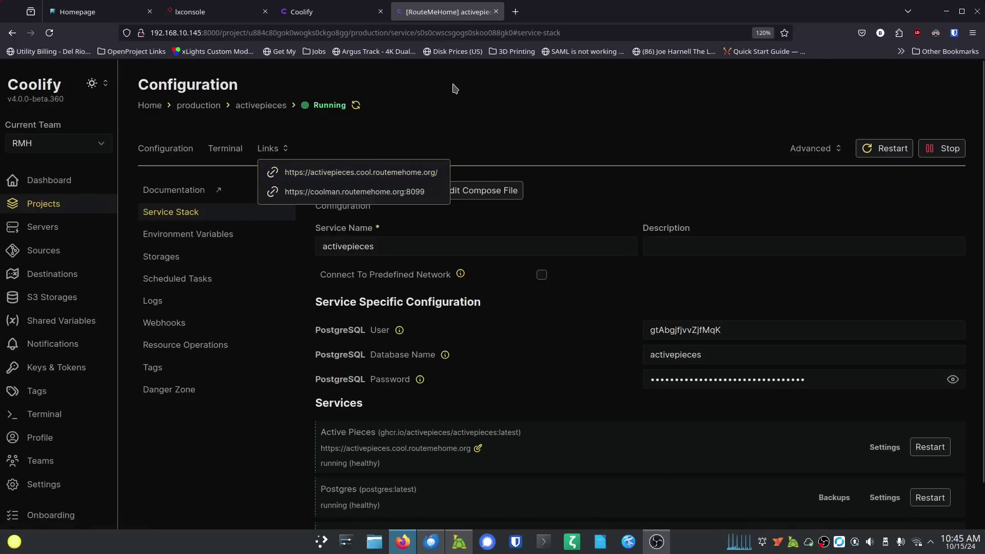
Step: Load 192.168.10.145:8099 in a new tab, then return to the Coolify activepieces tab
left_click(515, 11)
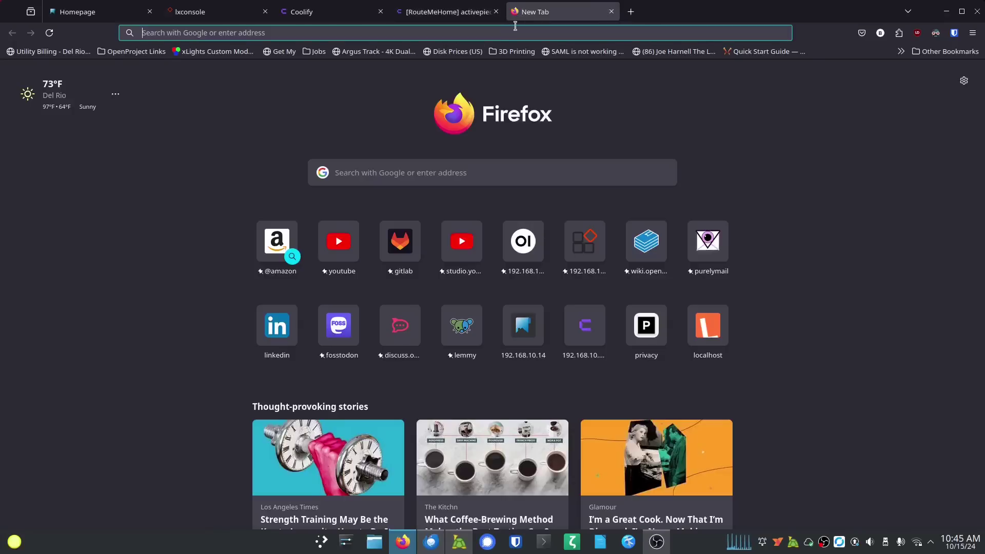
type("192.168.10.145:8099")
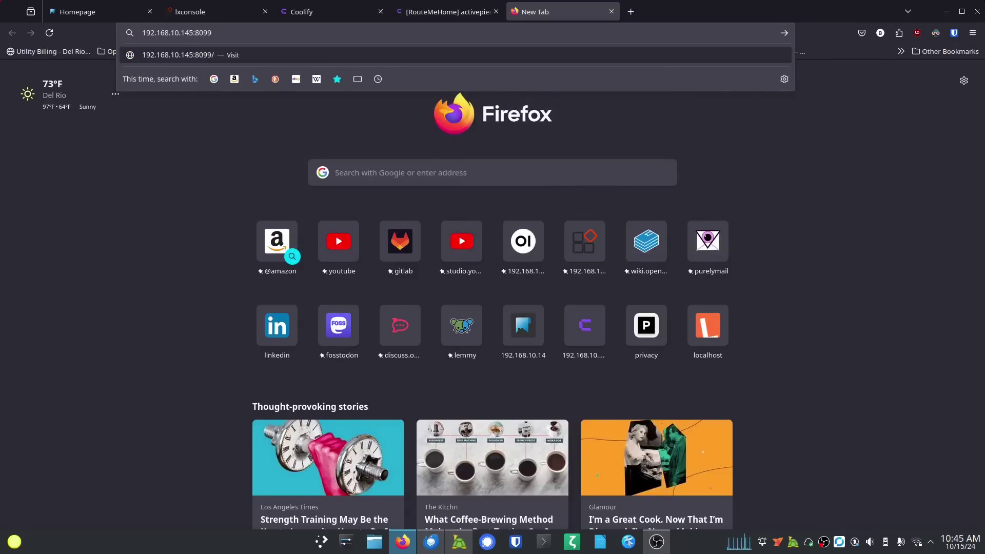
key("Return")
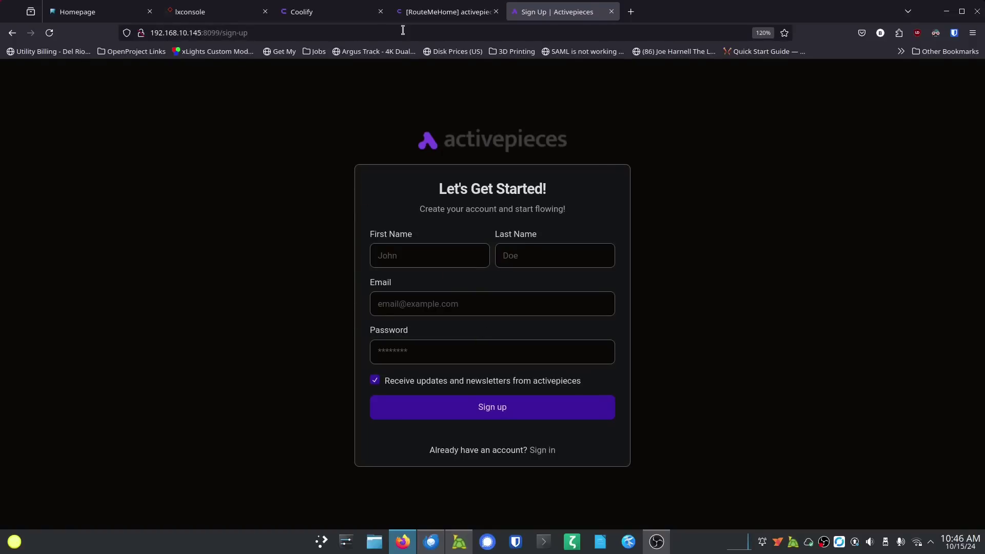
left_click(445, 12)
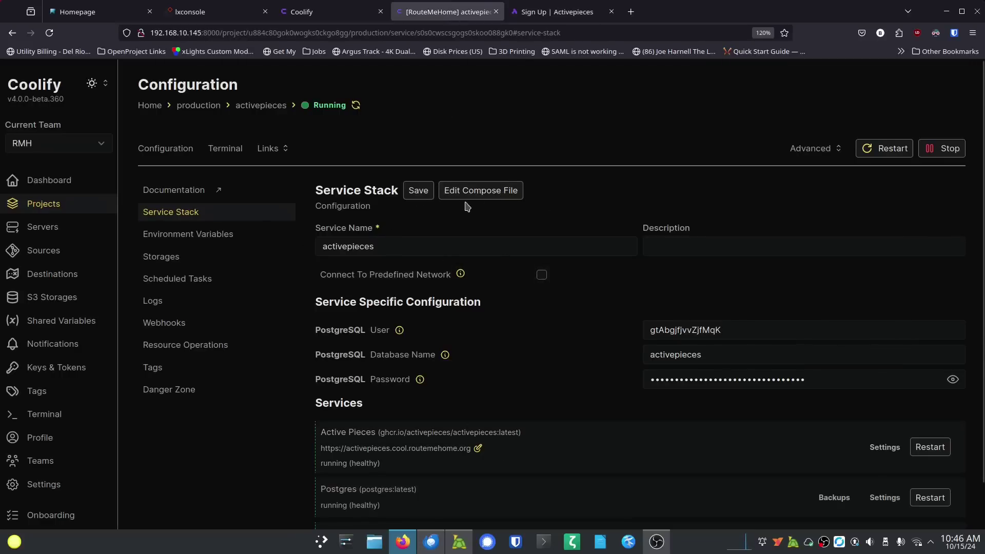
left_click(482, 192)
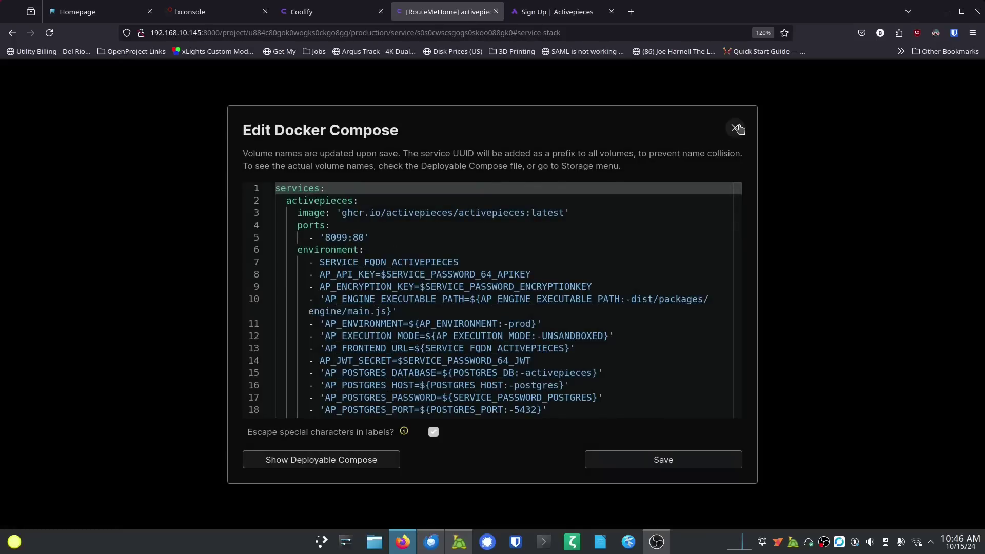
left_click(737, 128)
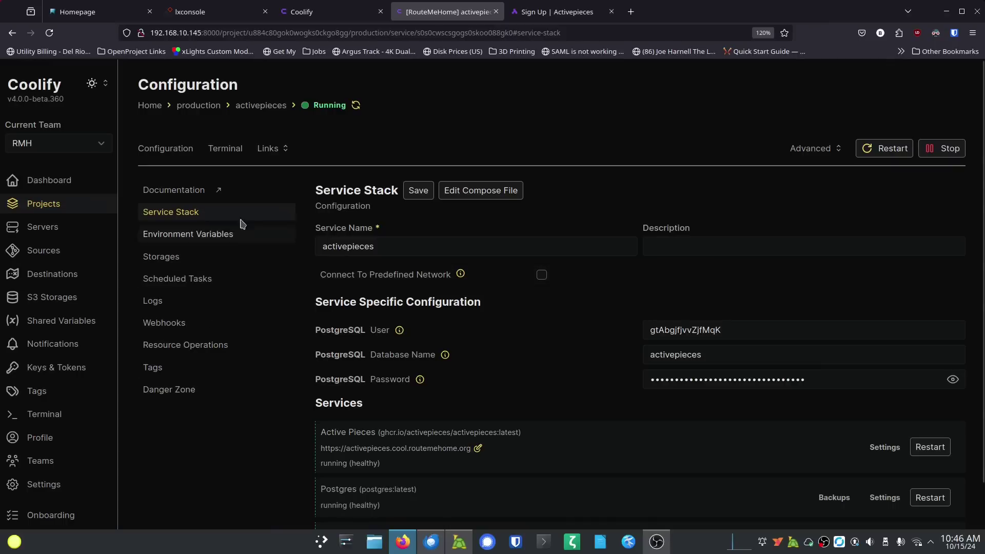
Step: Refresh the Activepieces container logs and scroll through the startup entries
left_click(154, 300)
scroll(289, 295, "down", 2)
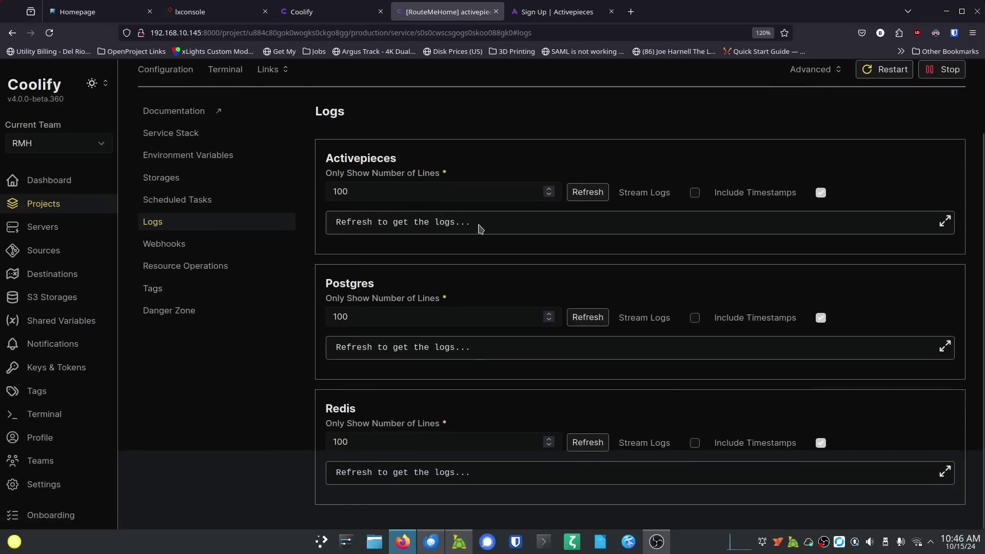
left_click(580, 192)
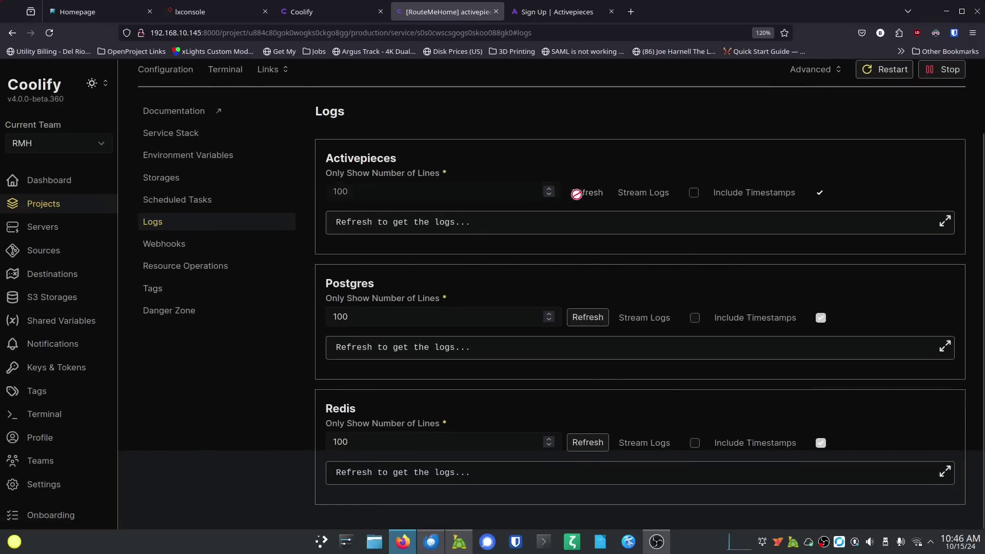
scroll(466, 349, "down", 5)
scroll(451, 350, "up", 6)
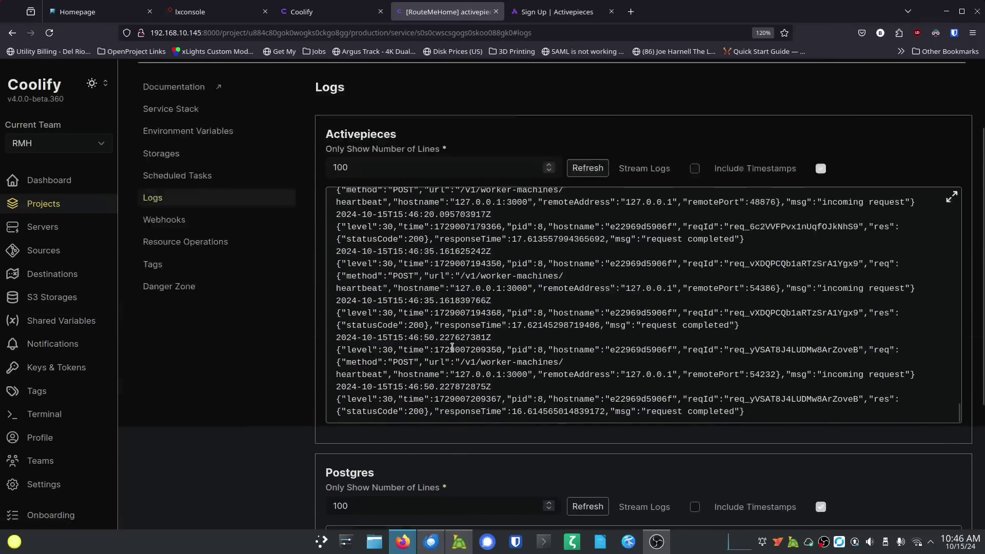
scroll(511, 357, "up", 3)
scroll(510, 358, "up", 4)
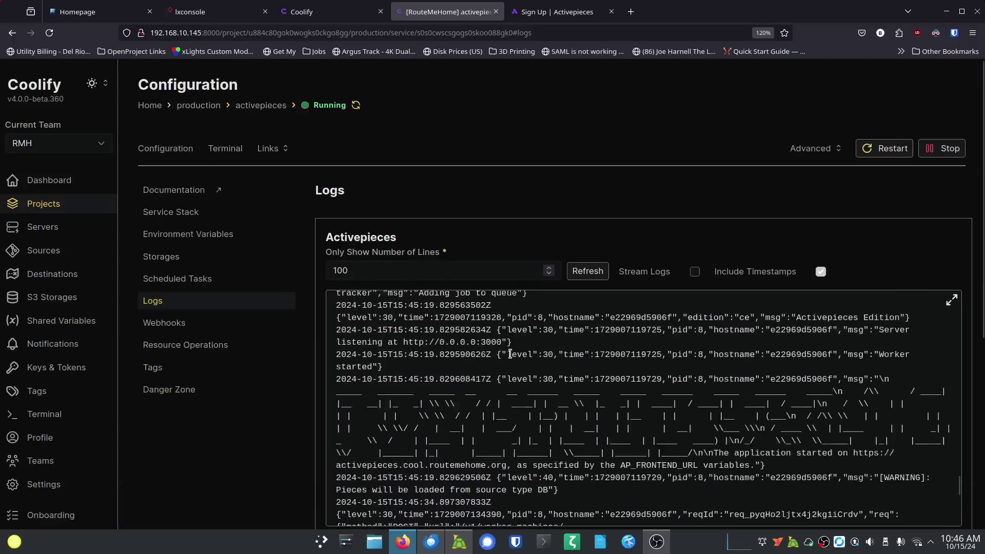
scroll(503, 362, "down", 7)
scroll(504, 362, "down", 5)
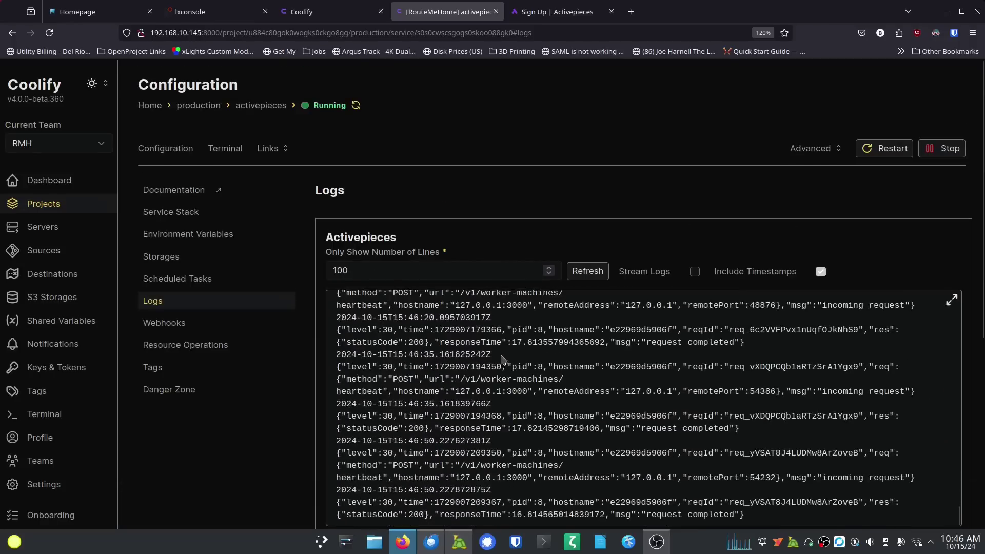
scroll(364, 308, "up", 2)
scroll(363, 307, "down", 2)
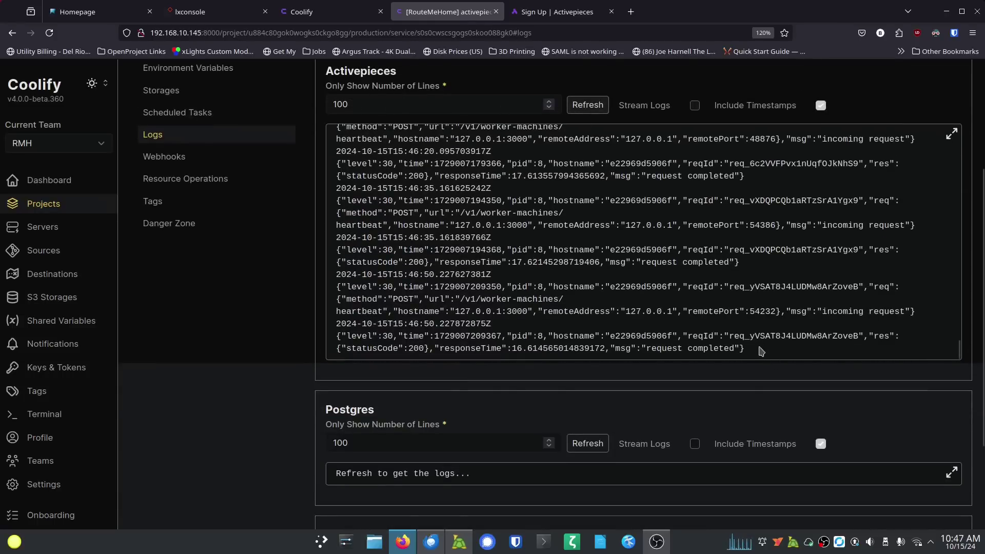
Step: Select the latest log entries and view the log full screen, then collapse it
left_click_drag(762, 349, 626, 351)
left_click(951, 302)
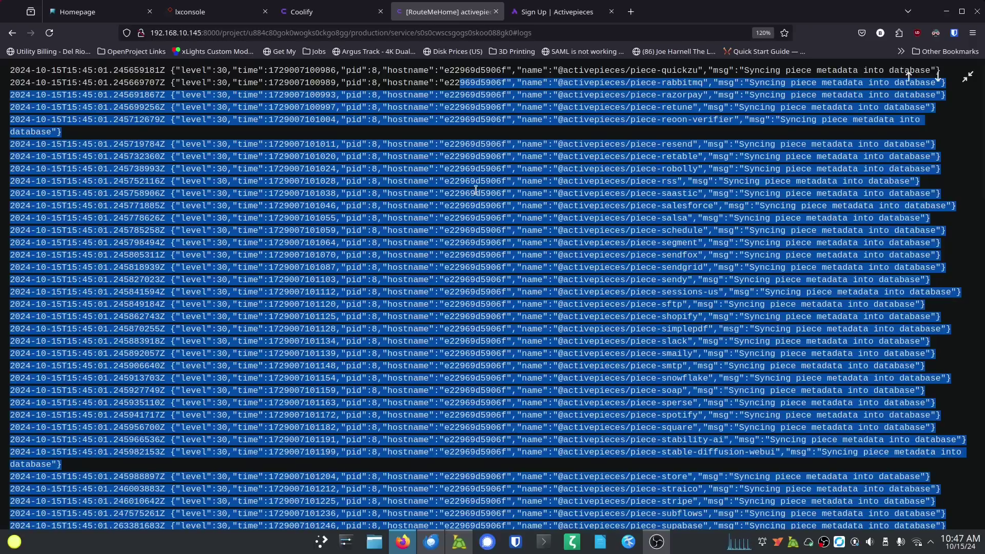
left_click(969, 76)
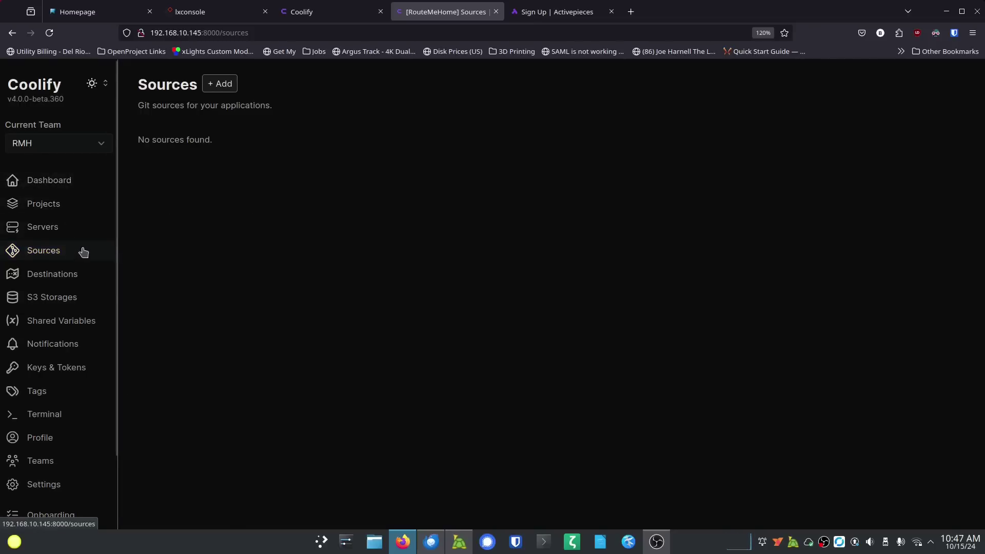
Step: Browse the Destinations and S3 Storages pages, ending on Shared Variables
left_click(70, 275)
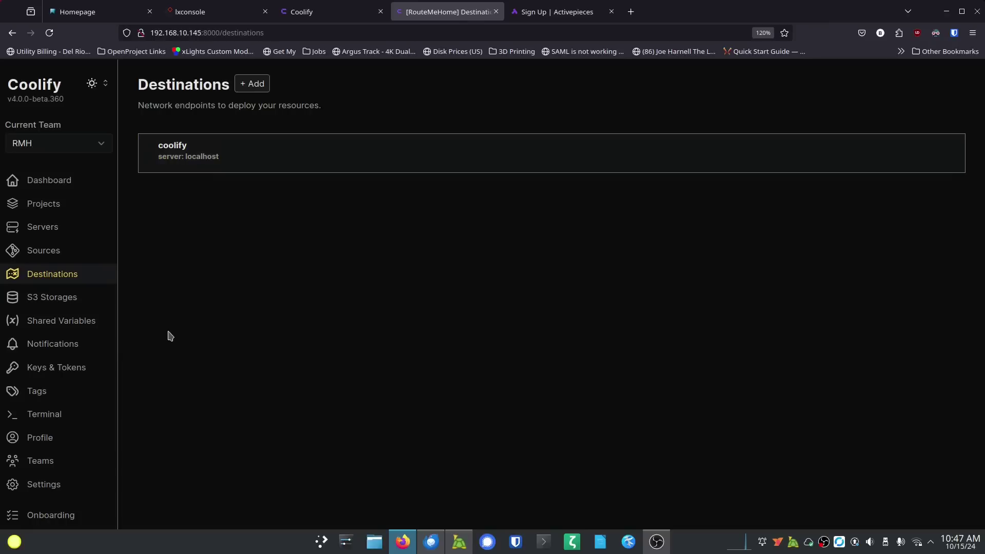
left_click(61, 303)
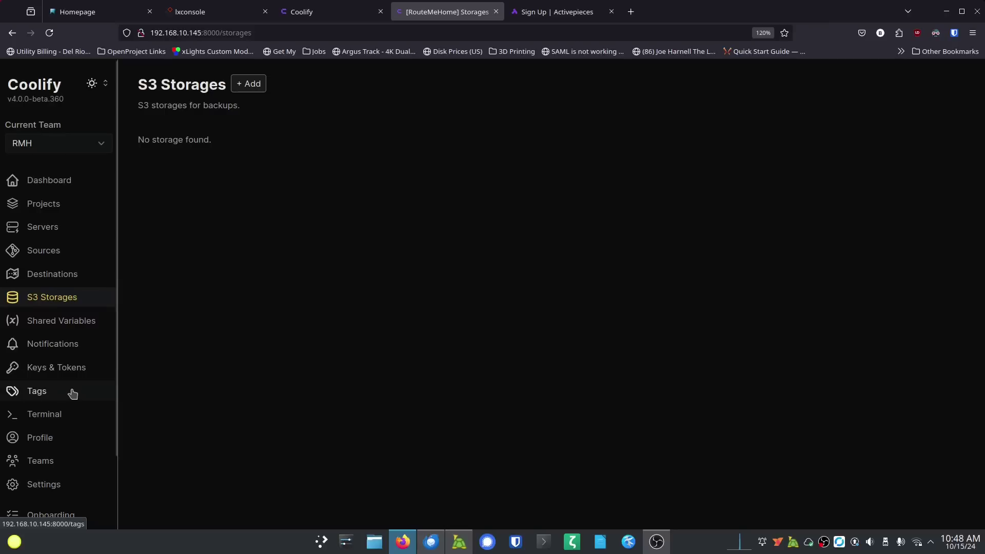
left_click(75, 326)
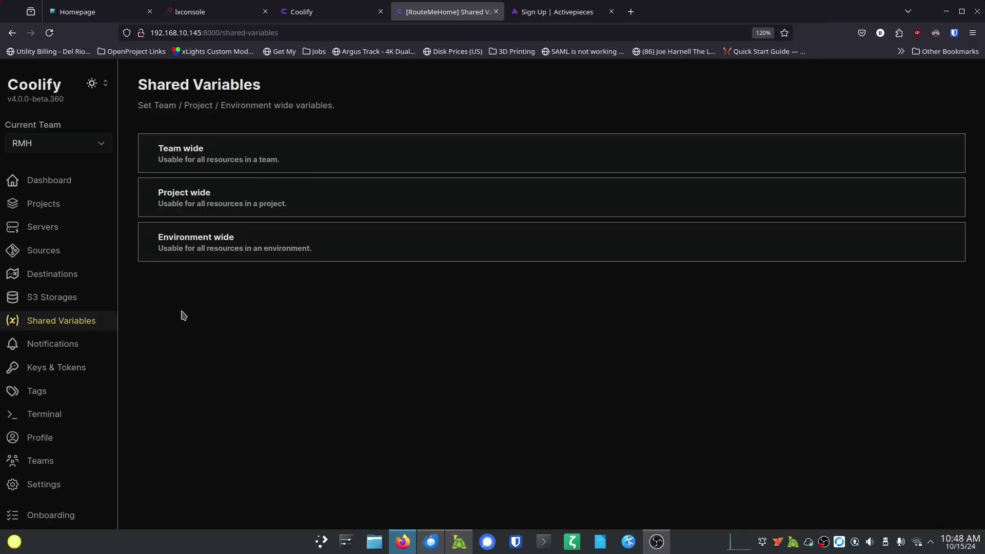
Step: Review Telegram, Discord and Email notification settings, then the Tags and Terminal pages
left_click(70, 346)
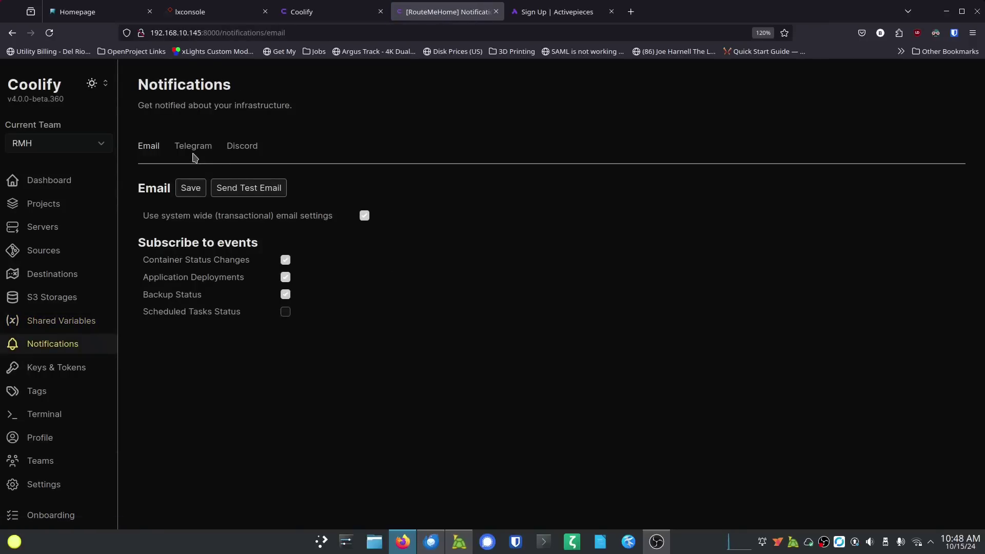
left_click(193, 153)
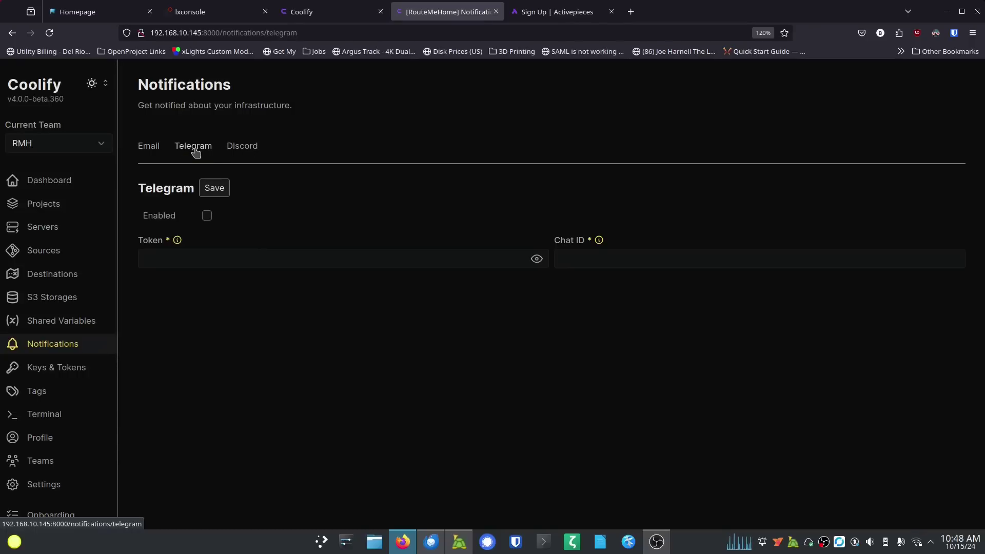
left_click(246, 145)
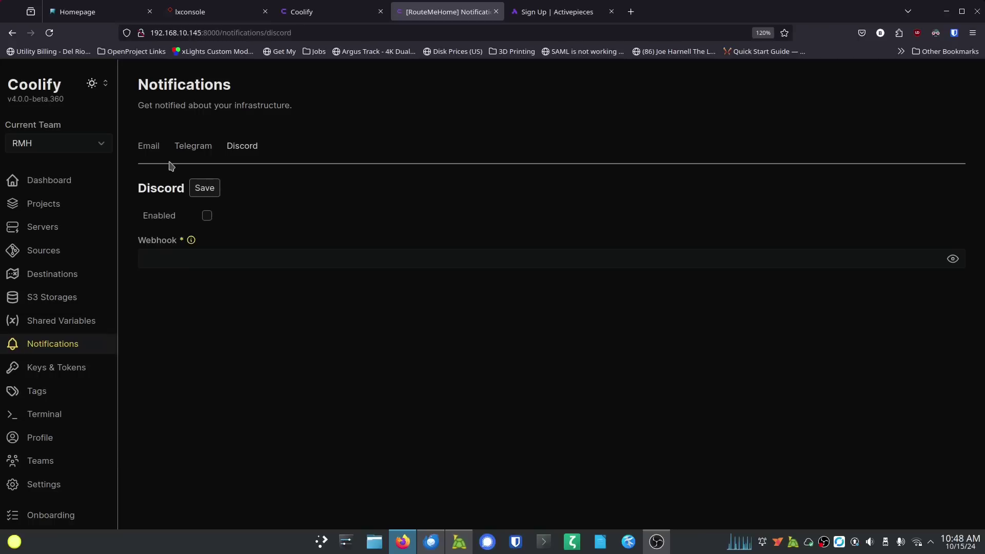
left_click(150, 149)
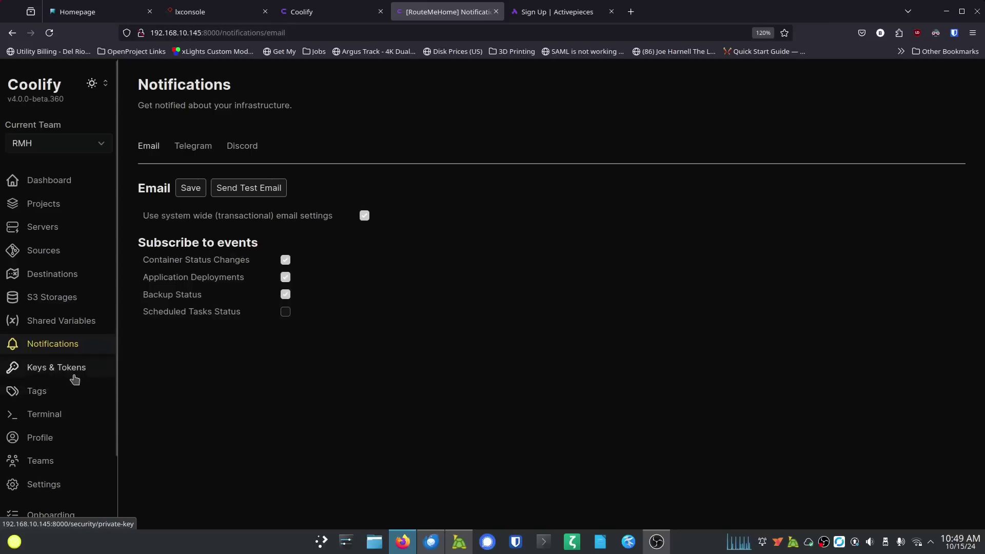
left_click(36, 391)
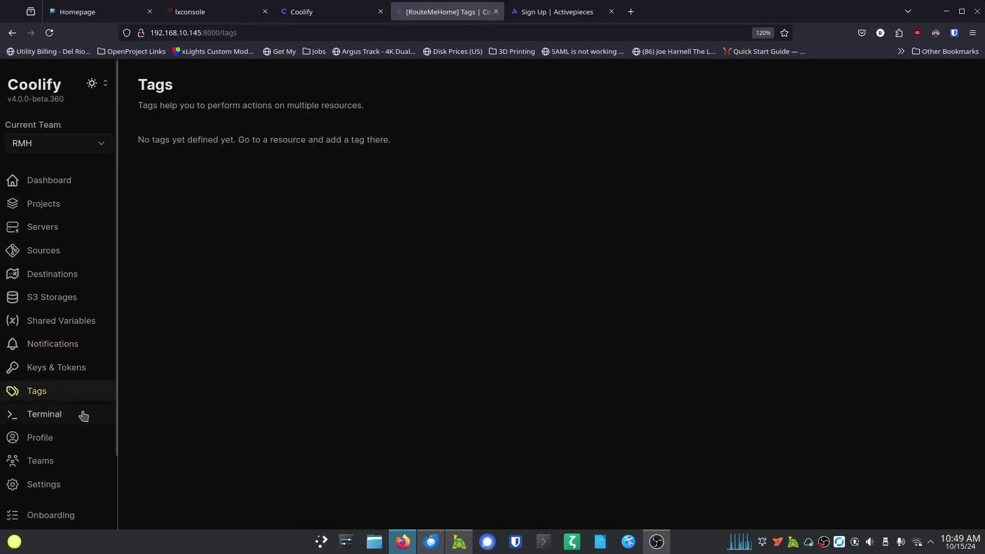
left_click(52, 420)
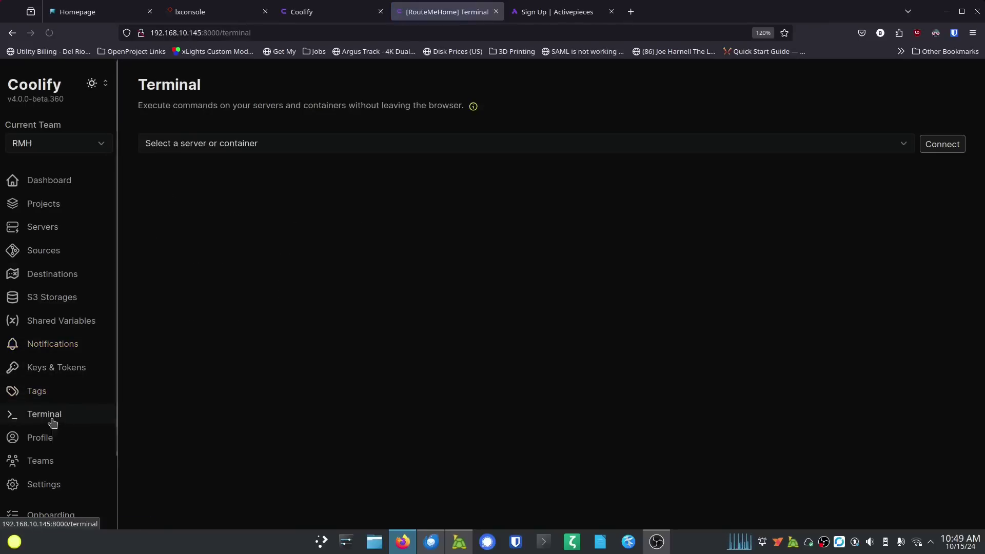
Step: Open a localhost terminal session, run ls on the home directory, then go to Profile
left_click(245, 146)
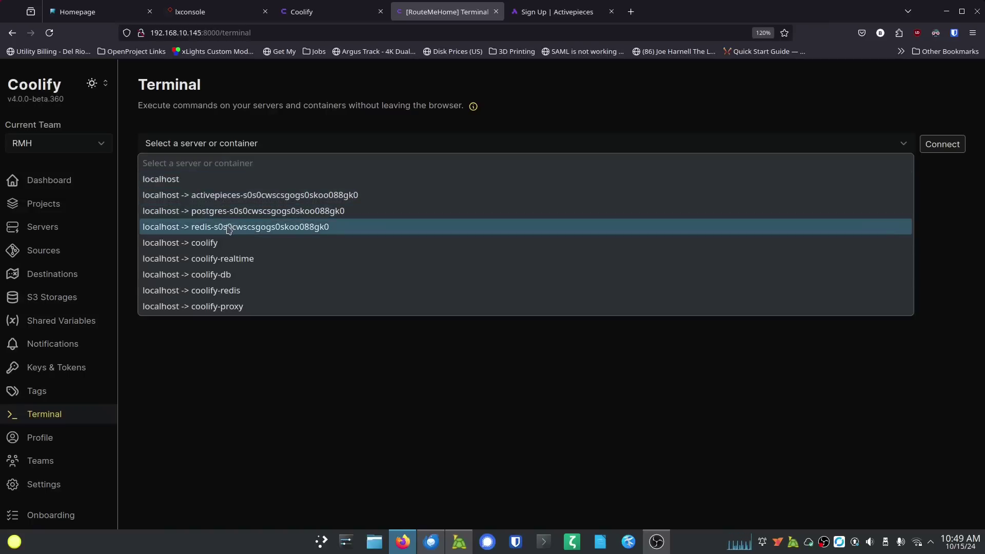
left_click(245, 372)
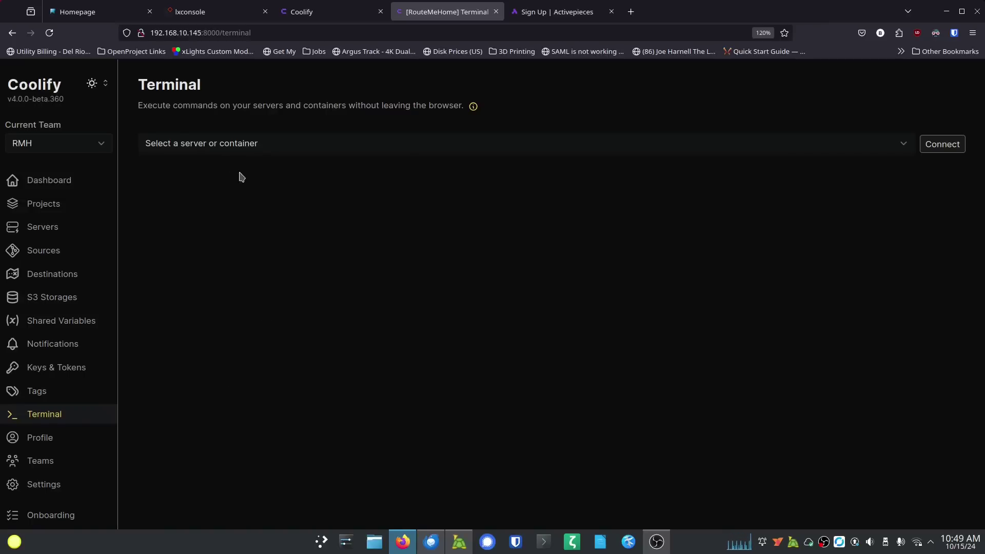
left_click(275, 146)
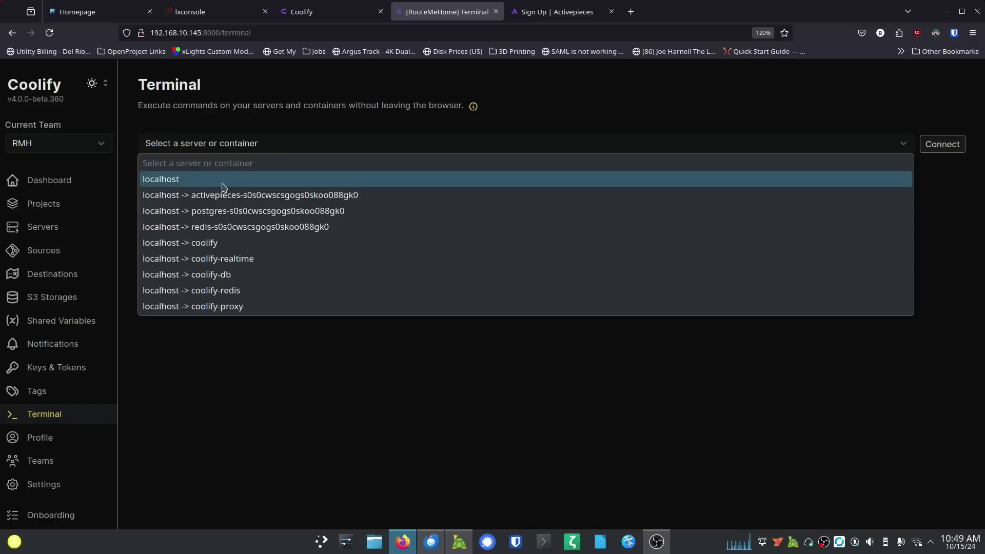
left_click(224, 180)
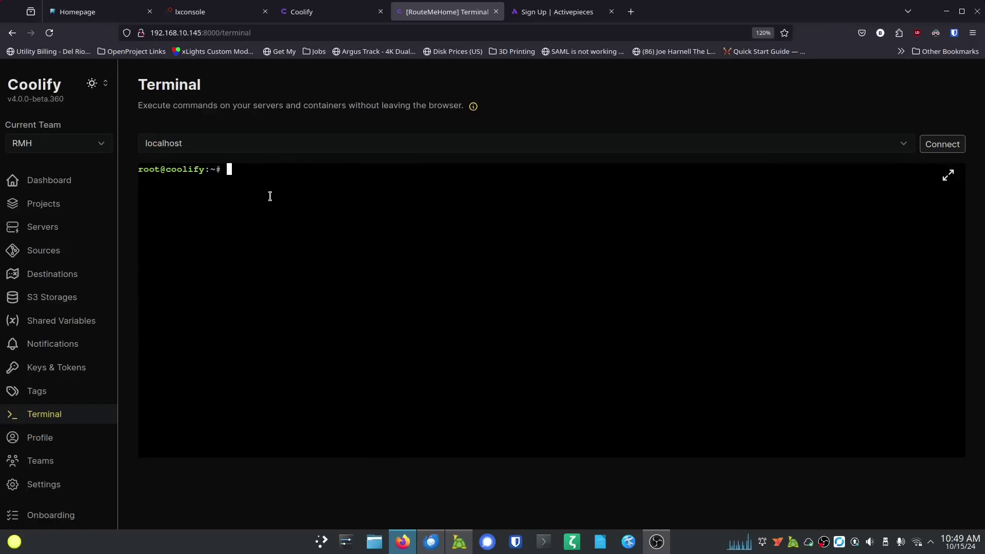
type("ls")
key("Return")
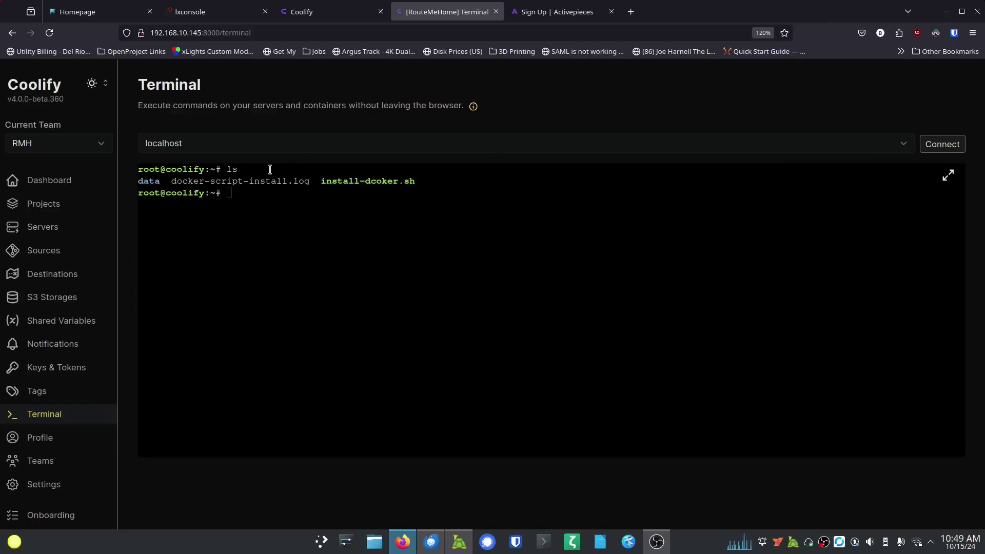
left_click(40, 438)
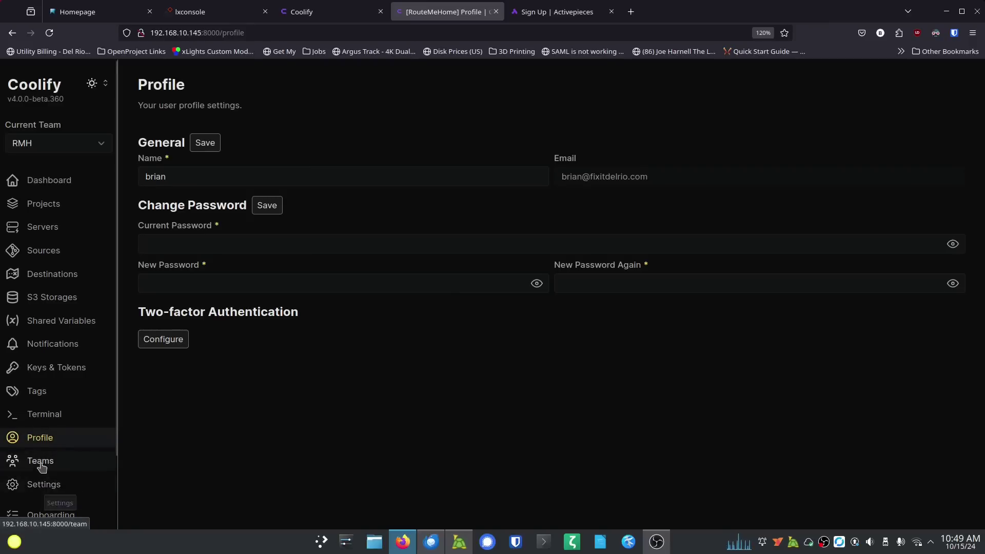
Step: Open Coolify's instance Settings, scroll through the OAuth provider sections, then return to the dashboard
left_click(43, 485)
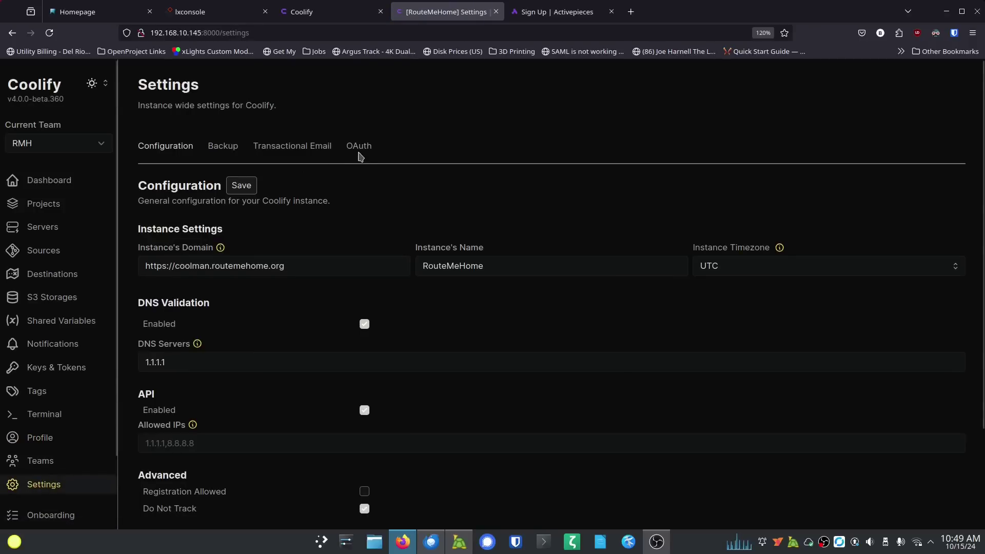
left_click(361, 149)
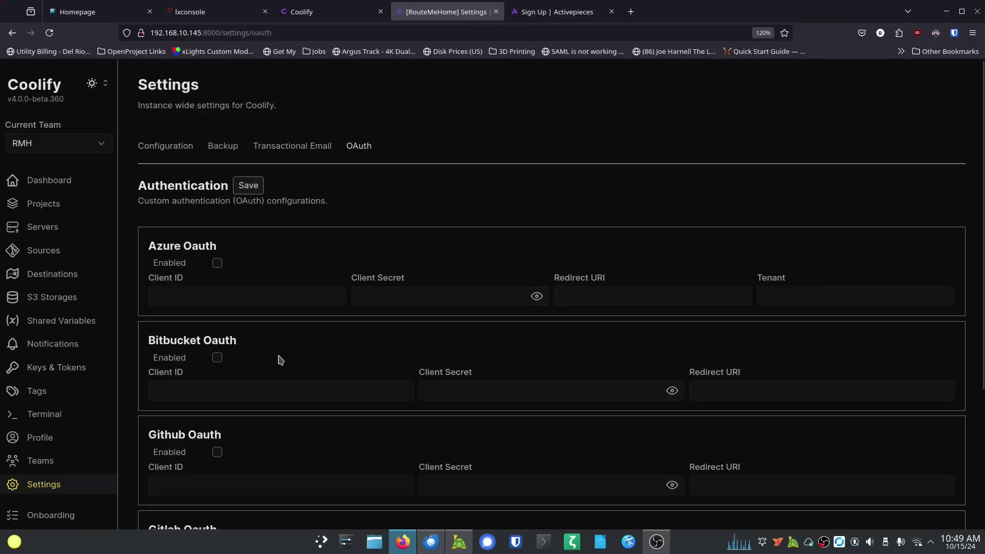
scroll(281, 357, "down", 3)
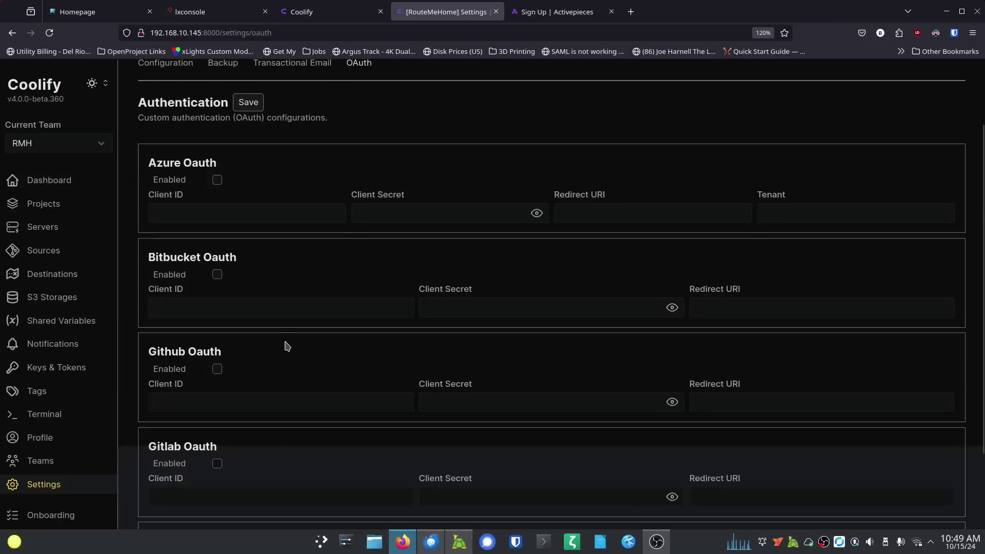
scroll(288, 349, "down", 1)
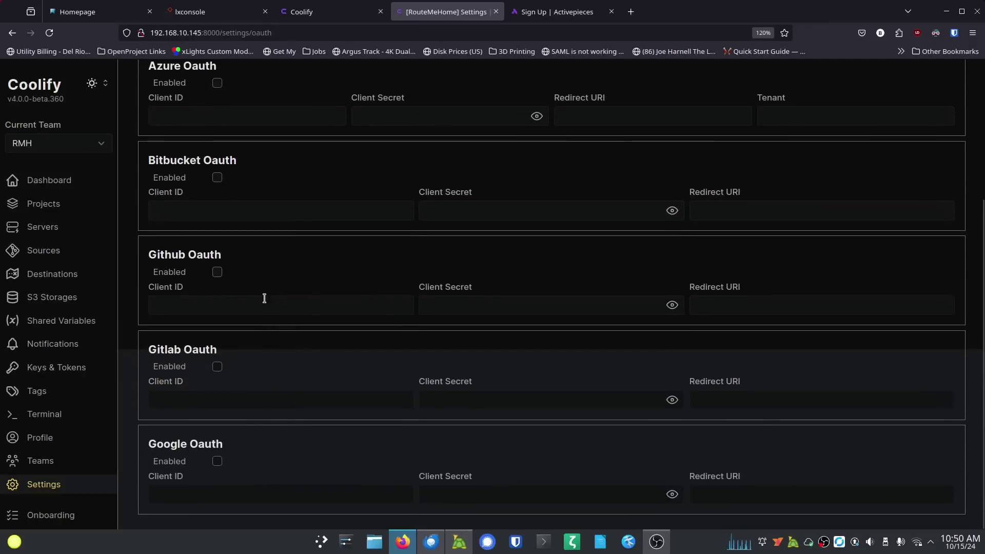
scroll(263, 302, "up", 4)
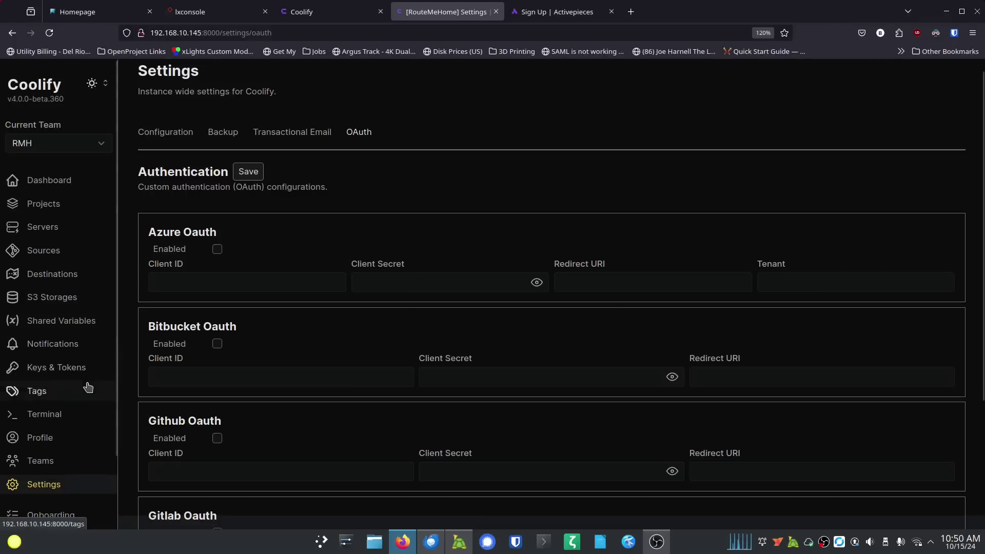
scroll(88, 387, "down", 3)
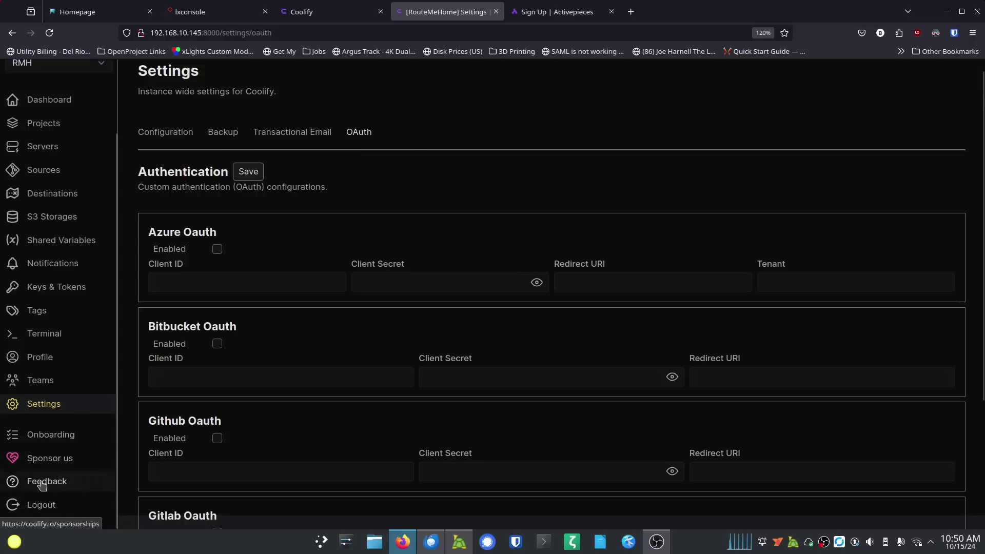
scroll(72, 393, "up", 2)
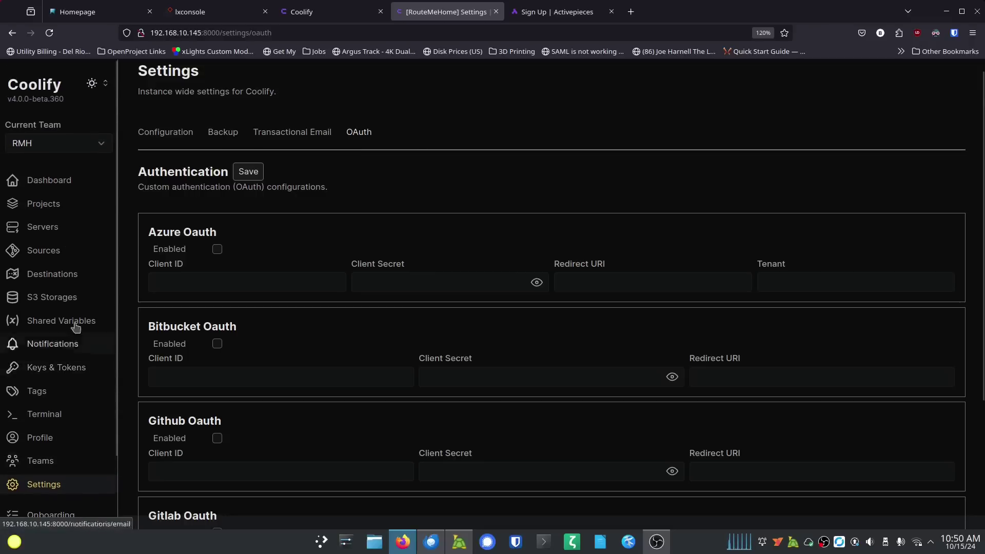
left_click(66, 186)
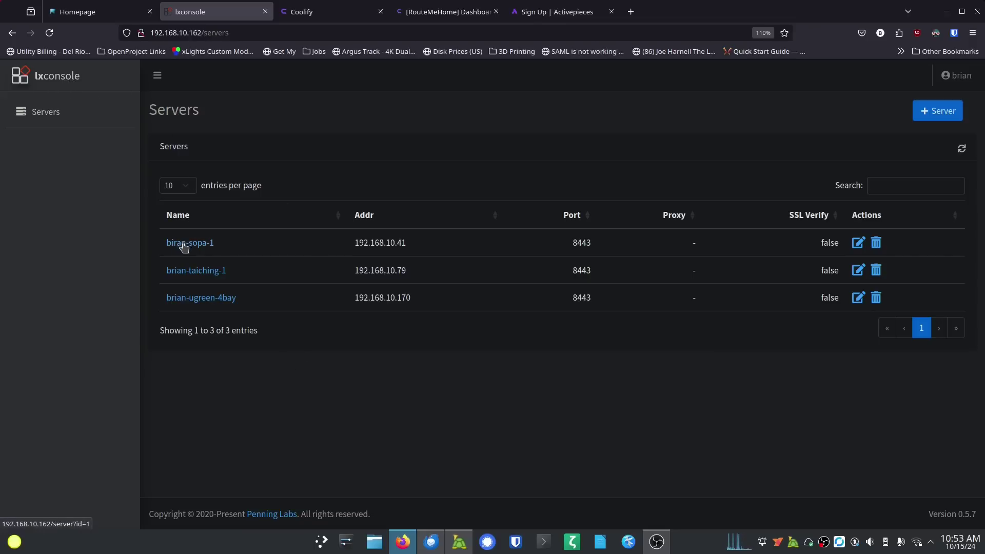
Step: Open the first server's dashboard and its 11 Containers instance list
left_click(183, 245)
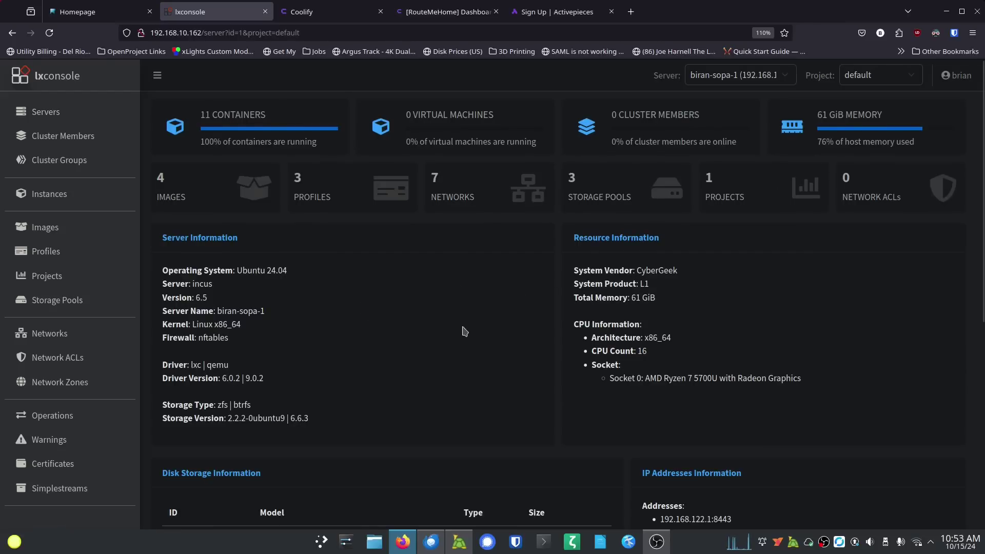
scroll(461, 297, "down", 10)
scroll(461, 307, "up", 10)
left_click(246, 142)
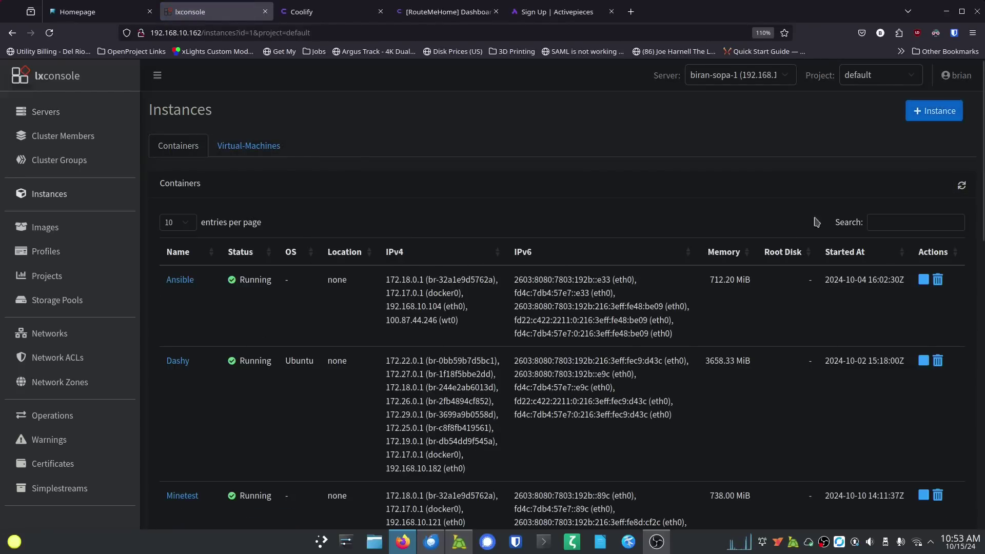
Step: Start a new container named Coolify-Video from the ub22.04-docker image with bridgeprofile added
left_click(941, 115)
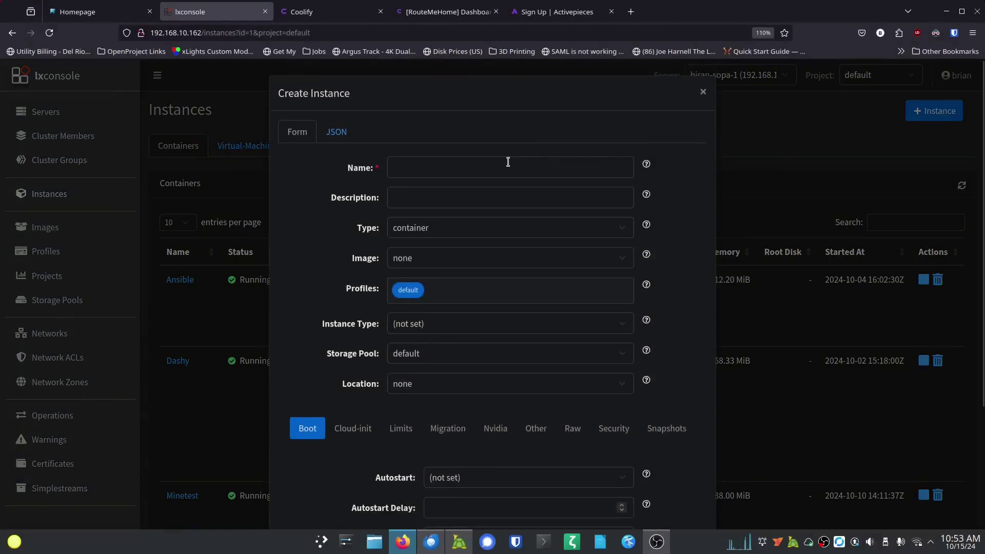
type("Co")
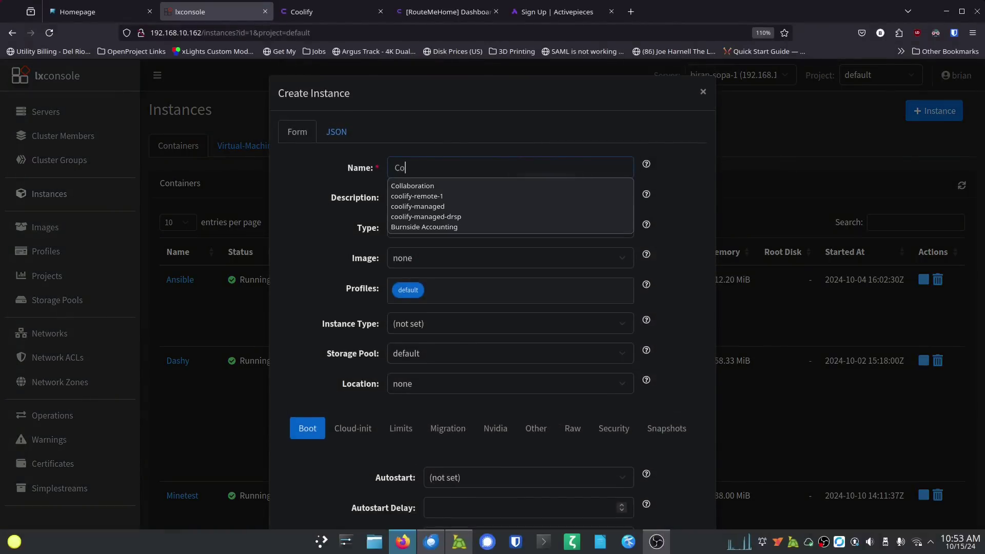
type("olify-Video")
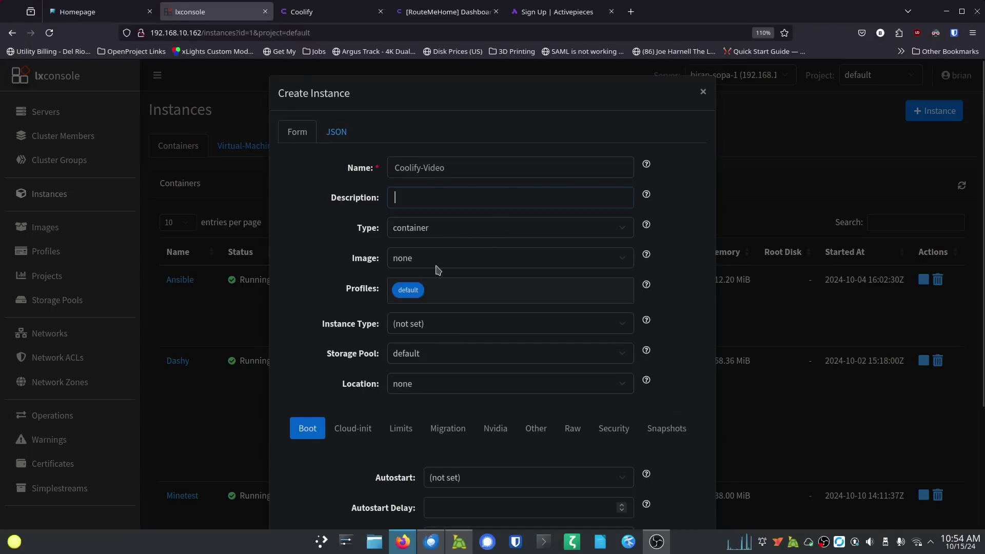
left_click(446, 233)
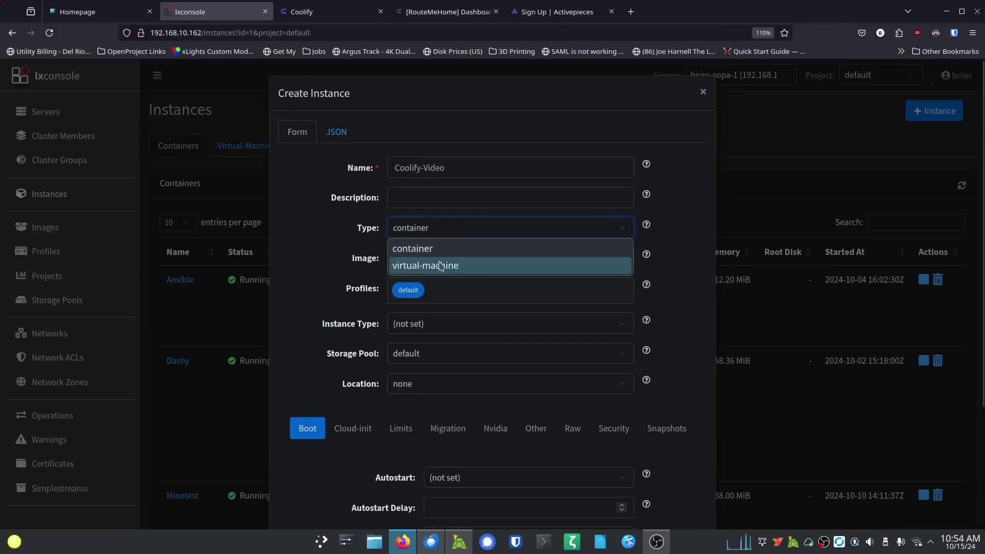
left_click(404, 250)
left_click(435, 262)
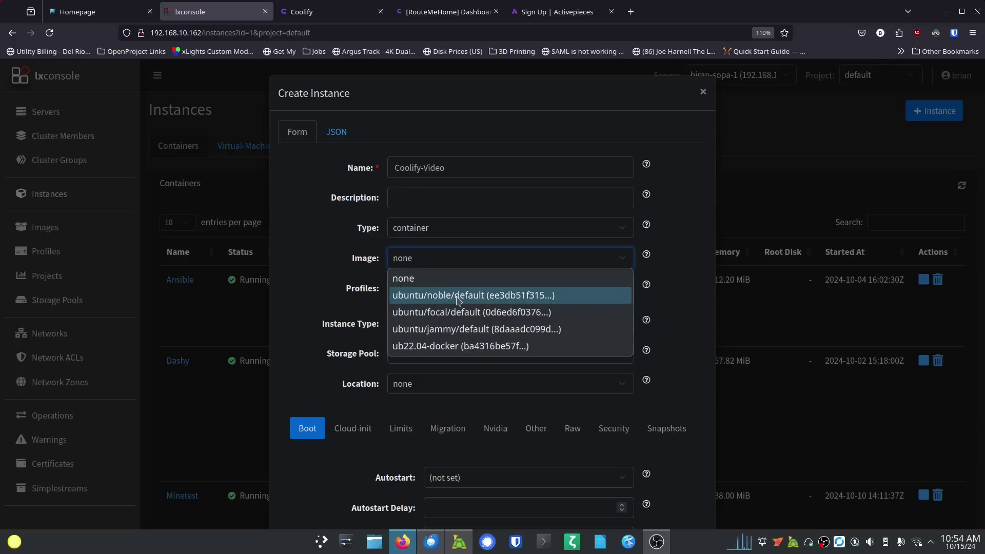
left_click(448, 347)
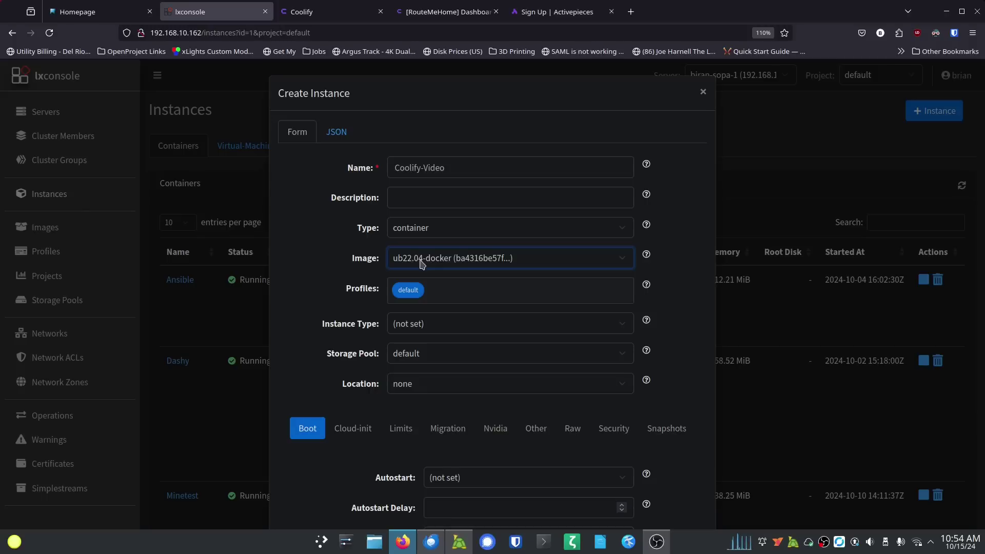
left_click(471, 291)
left_click(450, 319)
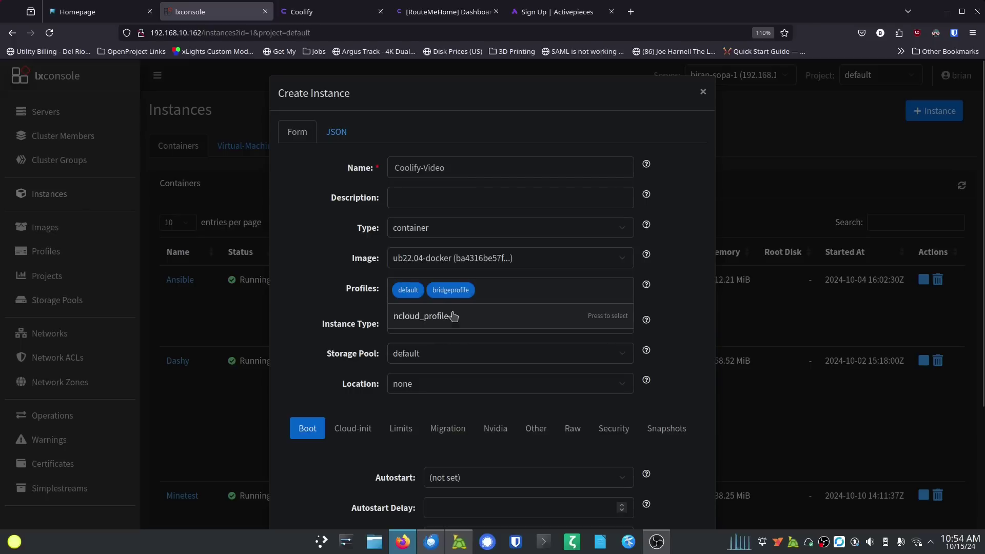
left_click(338, 296)
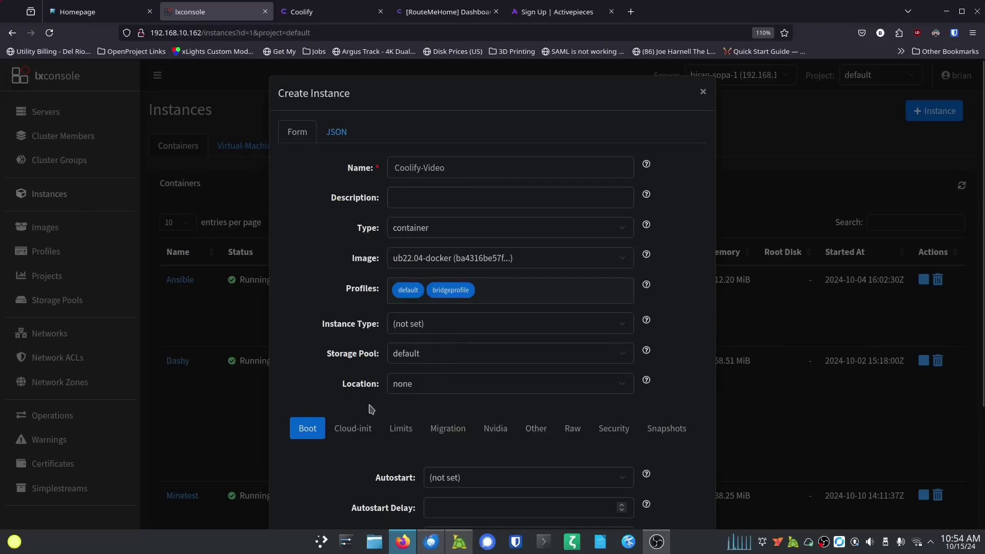
Step: Set Boot Autostart and Security Nesting to true, then submit to create the container
scroll(371, 409, "down", 3)
left_click(473, 325)
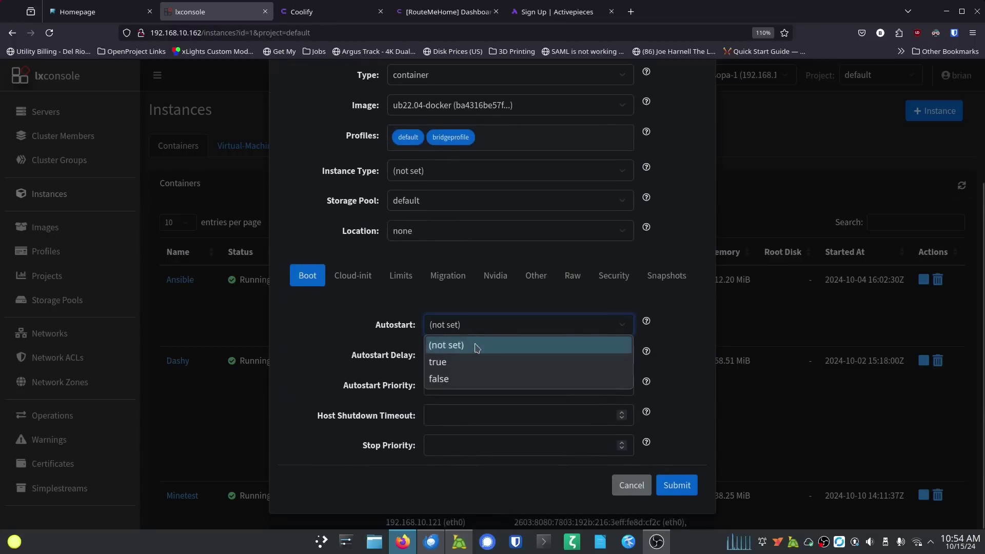
left_click(475, 362)
left_click(613, 280)
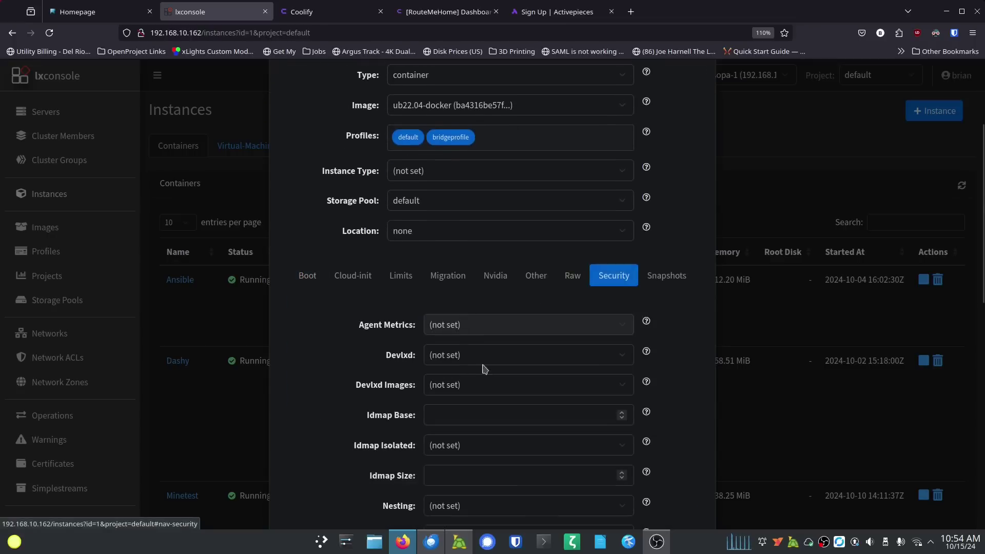
scroll(382, 394, "down", 4)
scroll(405, 385, "down", 1)
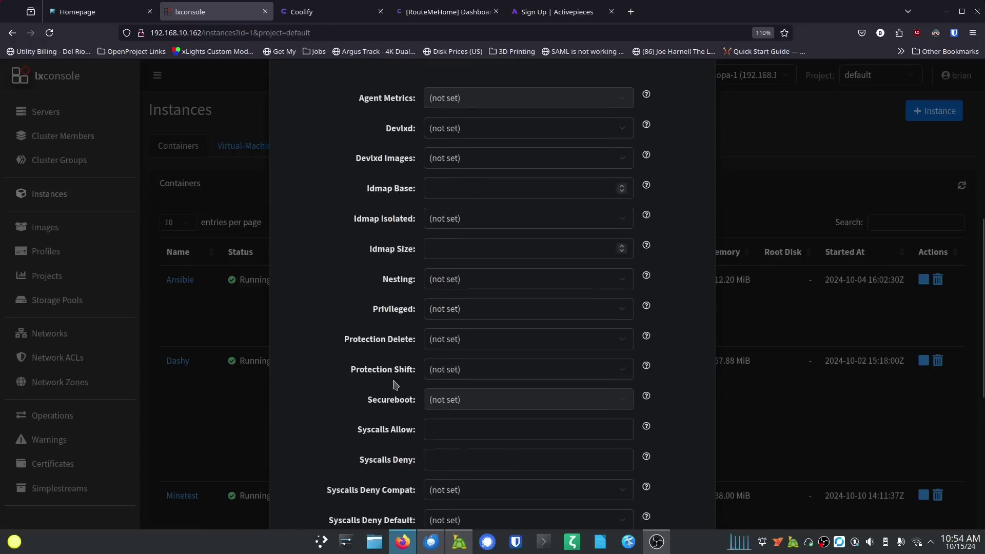
scroll(462, 338, "up", 1)
left_click(491, 296)
left_click(534, 333)
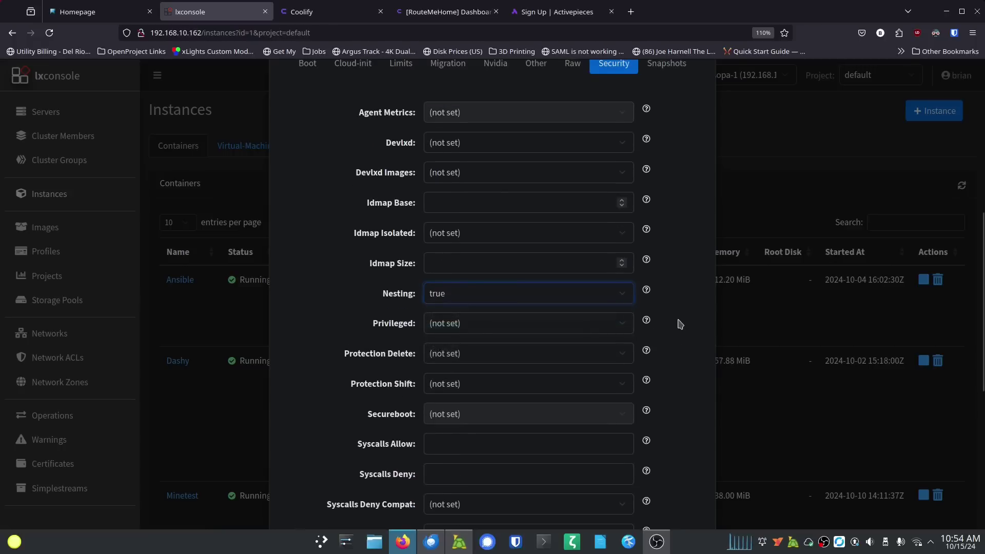
scroll(679, 349, "down", 6)
left_click(684, 489)
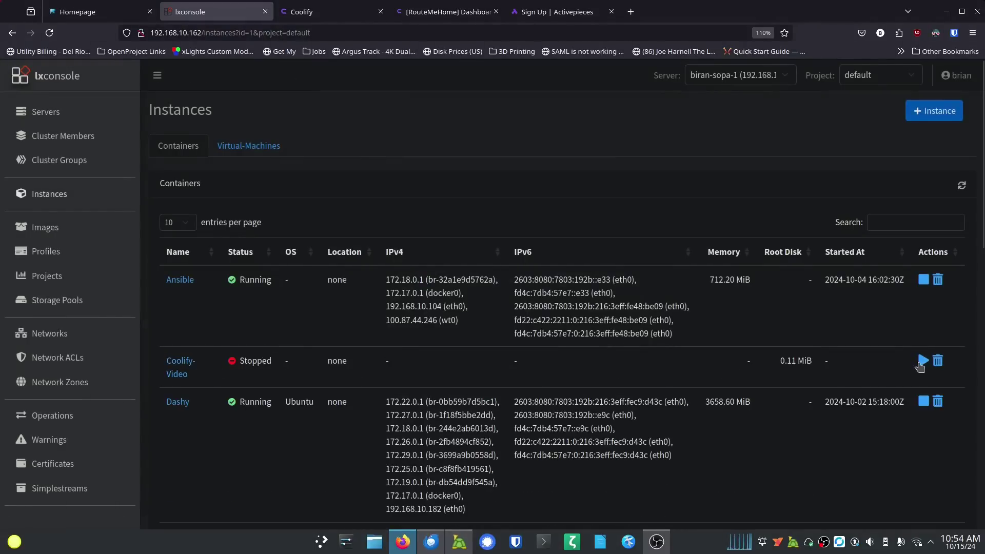
Step: Start Coolify-Video, copy its 192.168.10.156 address, and bring up Konsole
left_click(923, 360)
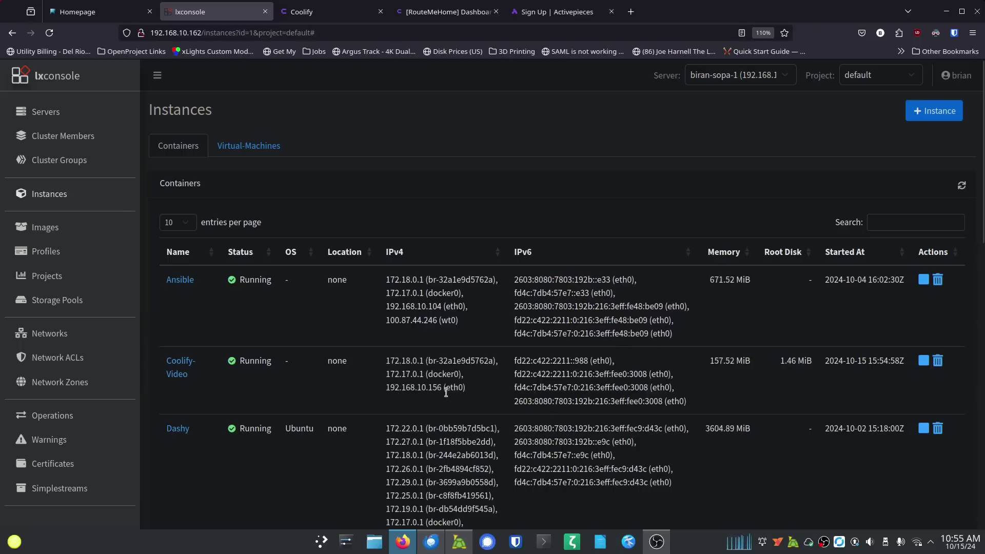
left_click_drag(441, 387, 384, 390)
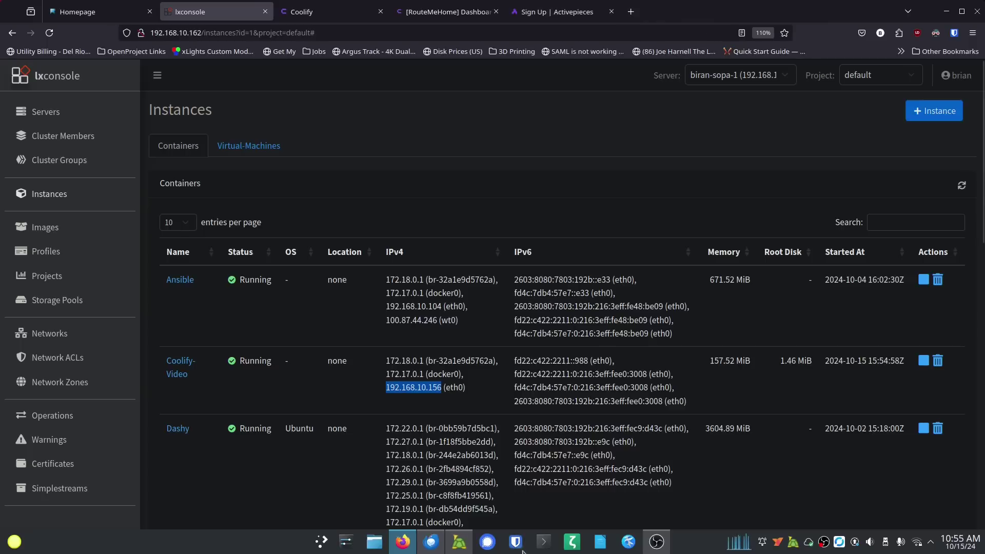
left_click(547, 550)
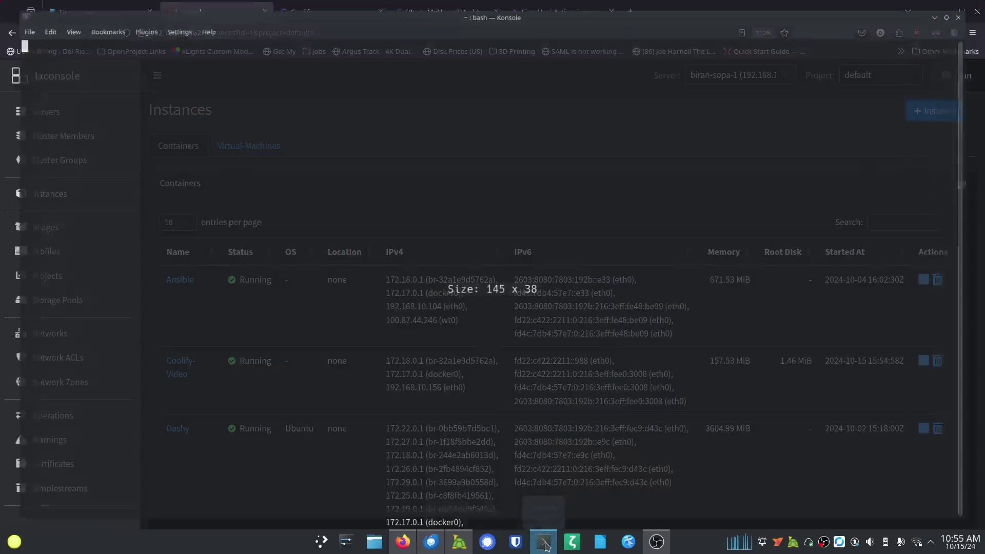
Step: SSH into the container and run sudo apt update && sudo apt upgrade -y with the sudo password
type("ssh brian@")
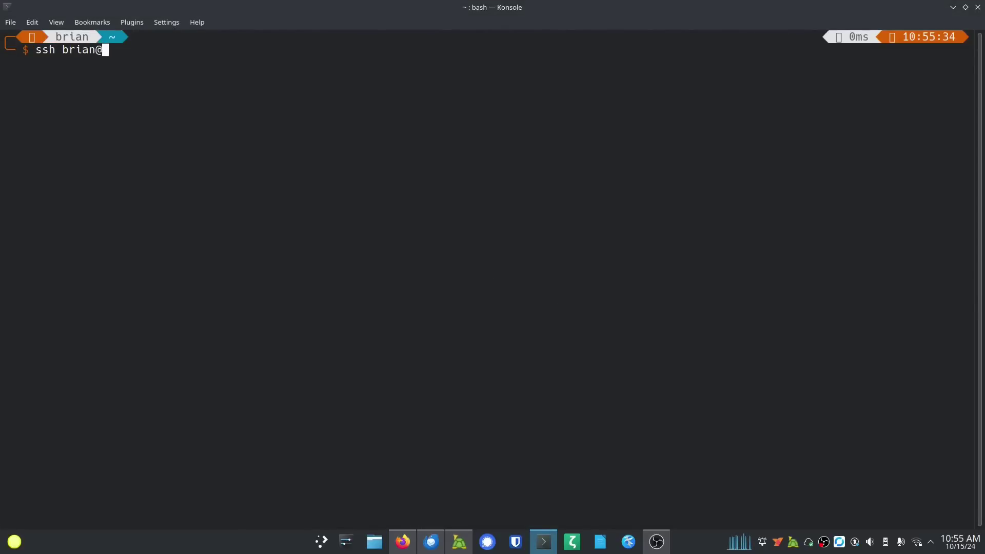
key("Return")
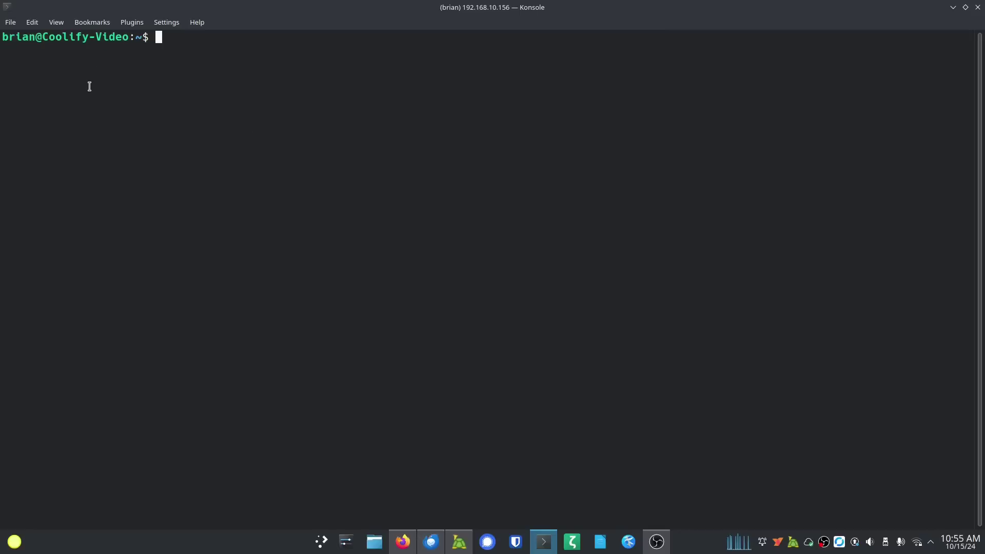
type("sudo apt ")
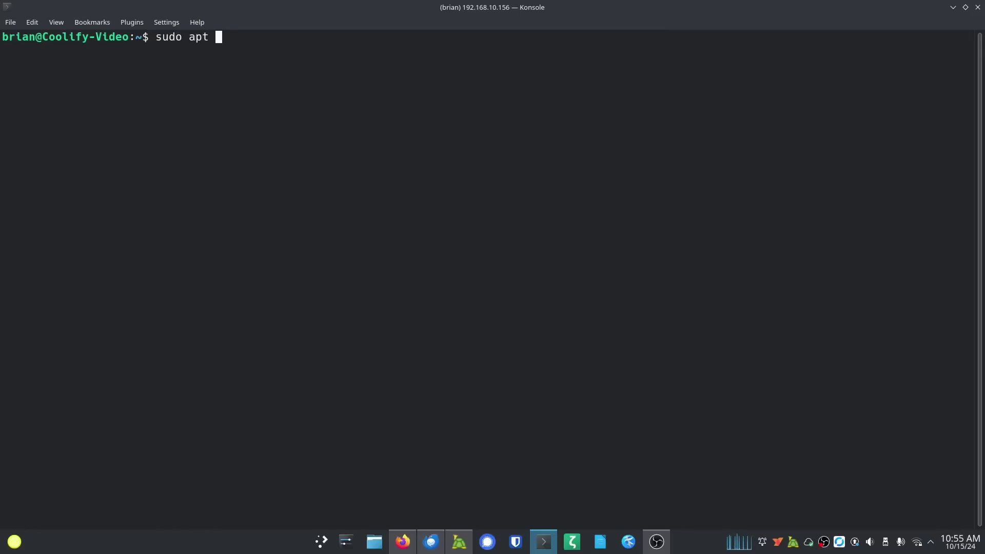
type("update && ")
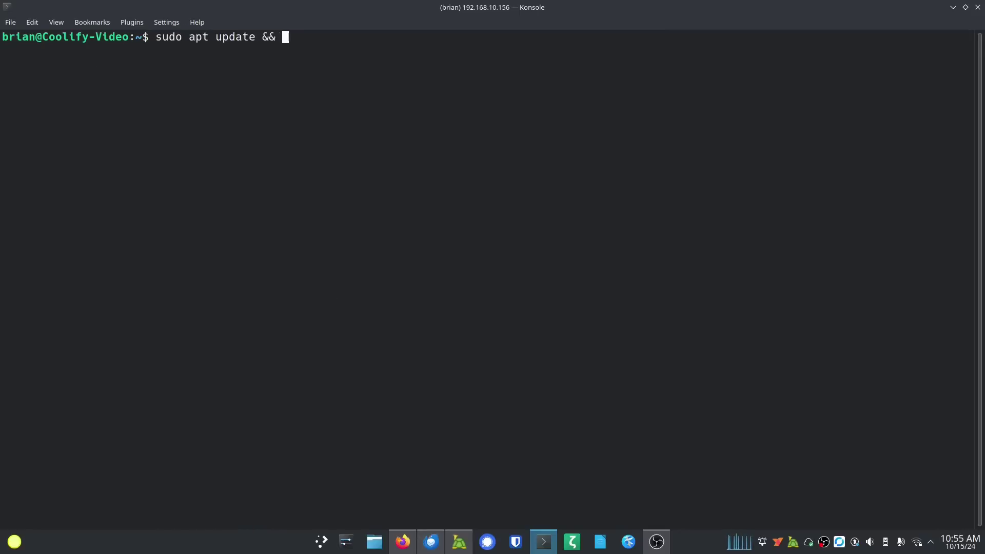
type("sudo apt upgrad")
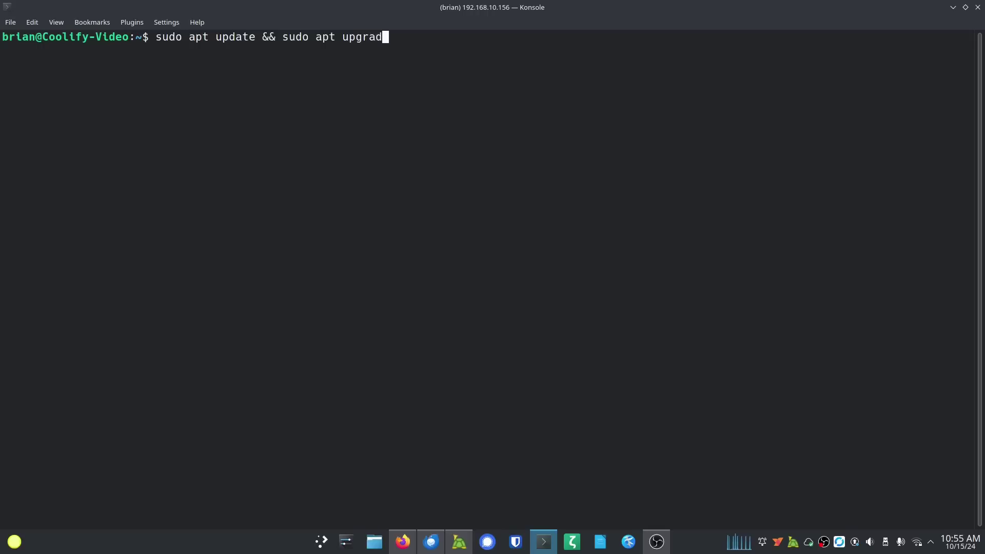
type("e -y")
key("Return")
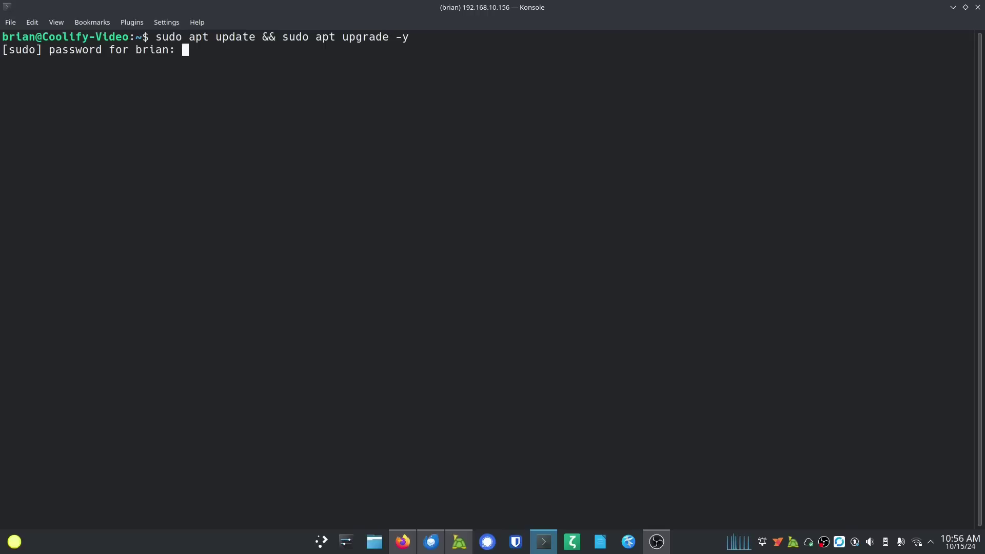
key("Return")
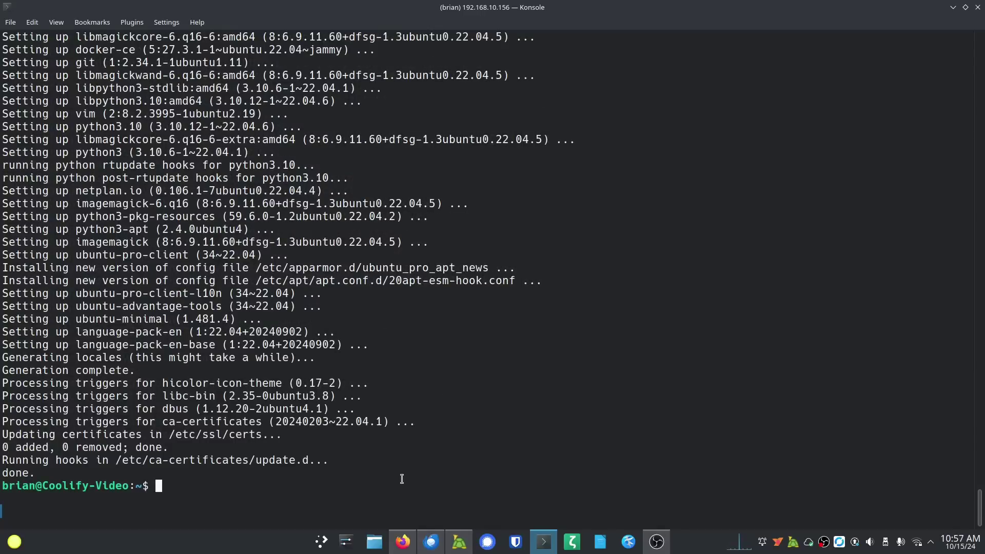
type("Sudo reboot")
Step: Attempt the reboot, then highlight parts of the get.docker.com curl command and cancel it with Ctrl+C
key("Return")
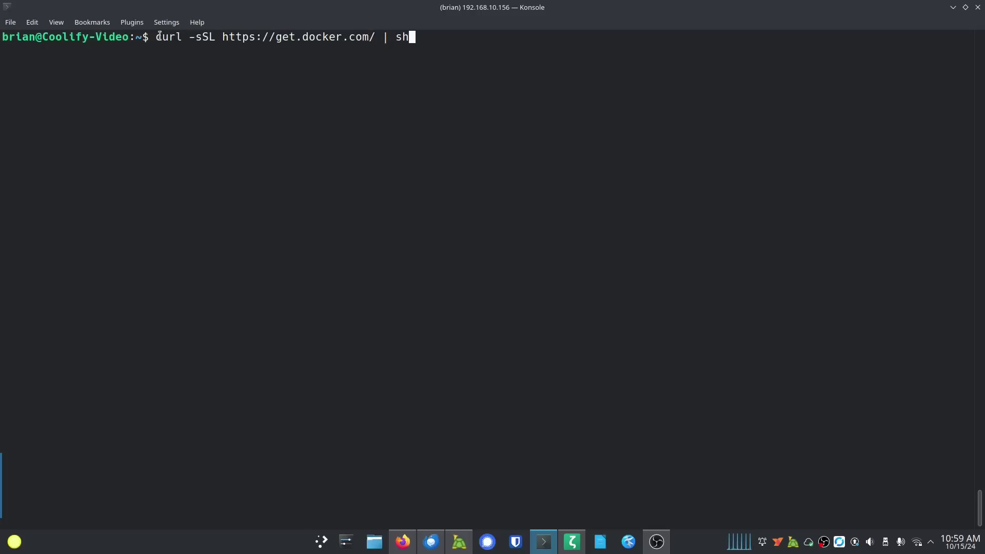
left_click_drag(222, 41, 375, 40)
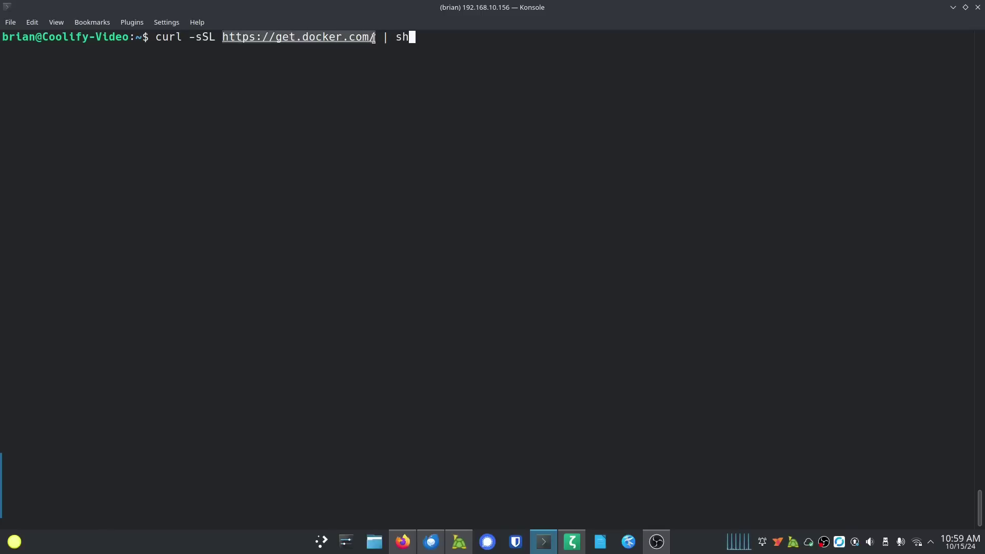
left_click_drag(216, 38, 191, 36)
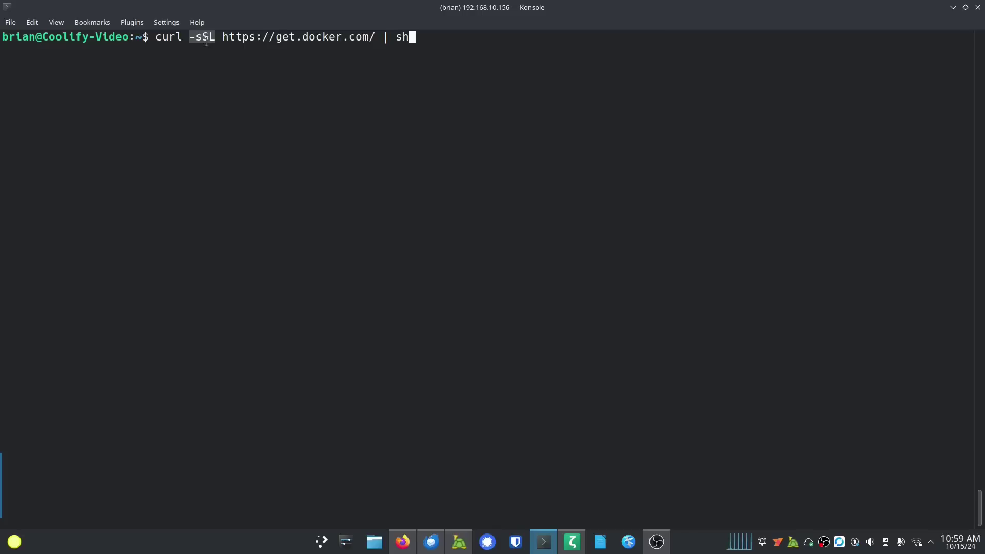
left_click_drag(396, 37, 416, 35)
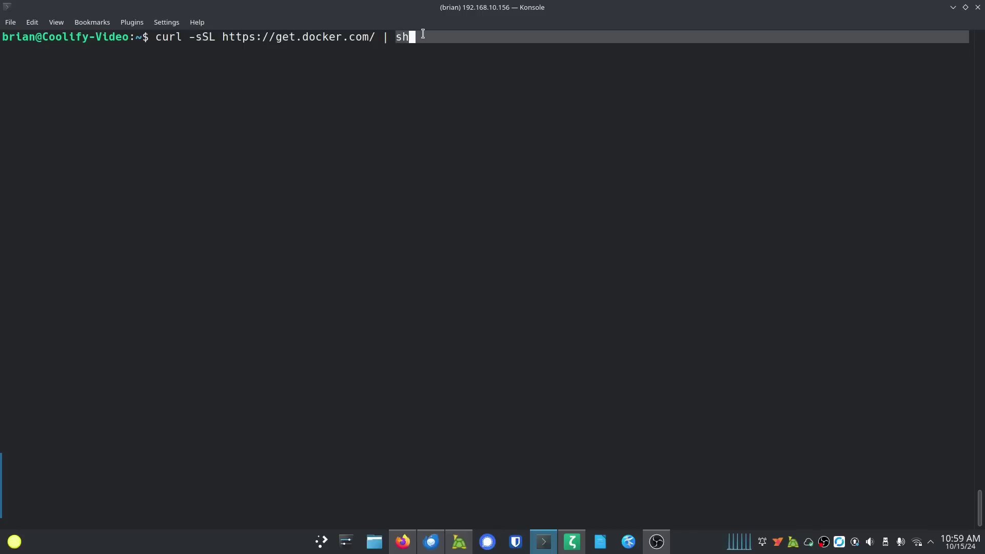
left_click(339, 82)
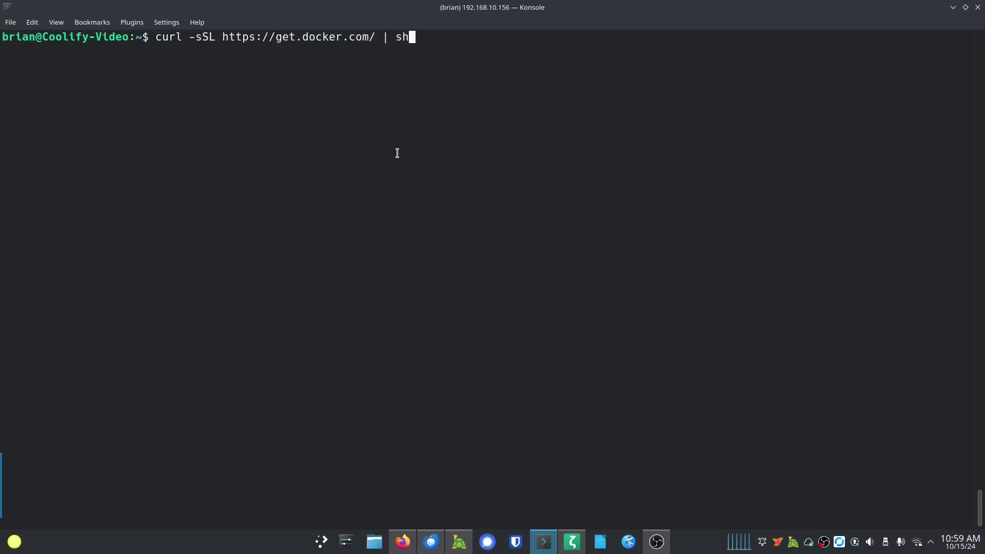
key("ctrl+c")
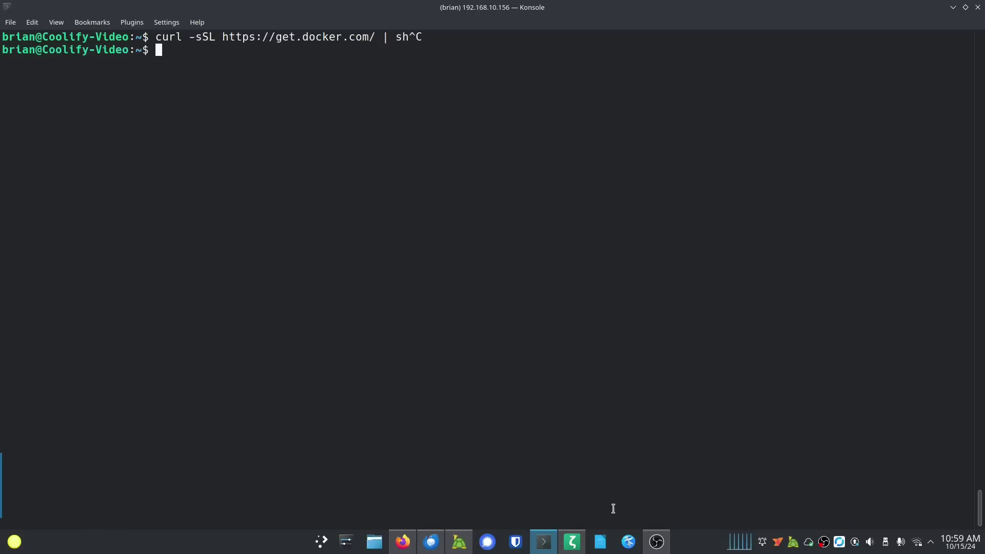
Step: Run the Coolify install.sh curl command, then switch to a root shell with sudo su
key("ctrl+shift+v")
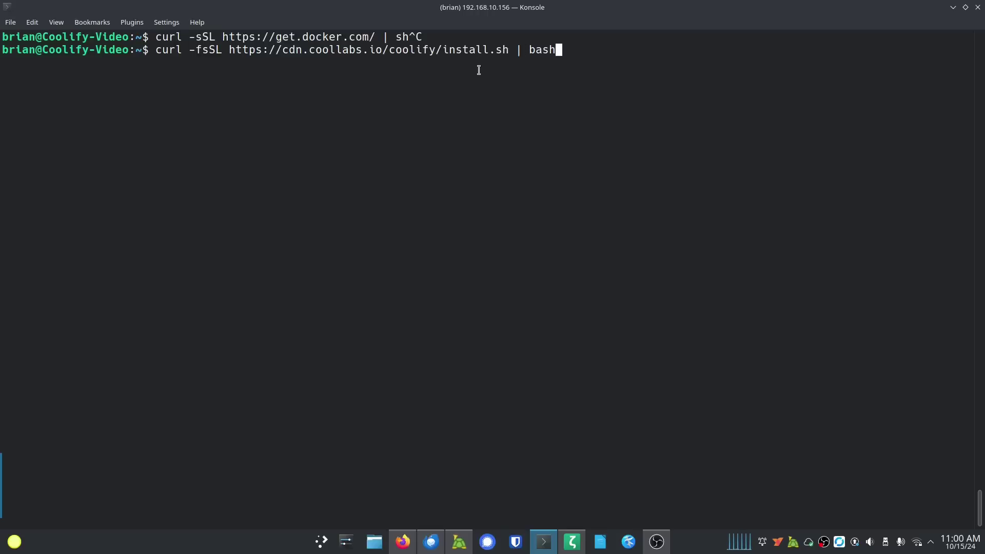
key("Return")
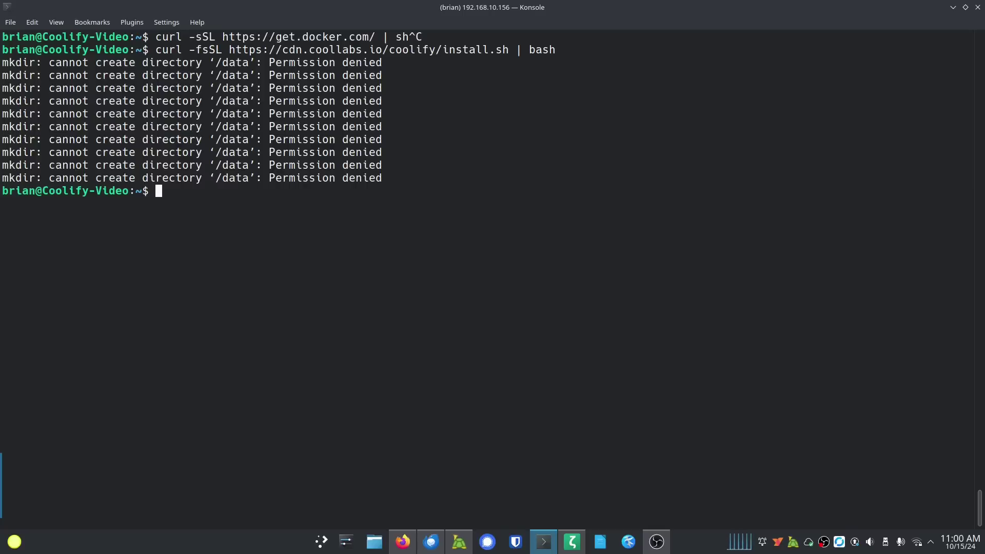
type("sudo su")
key("Return")
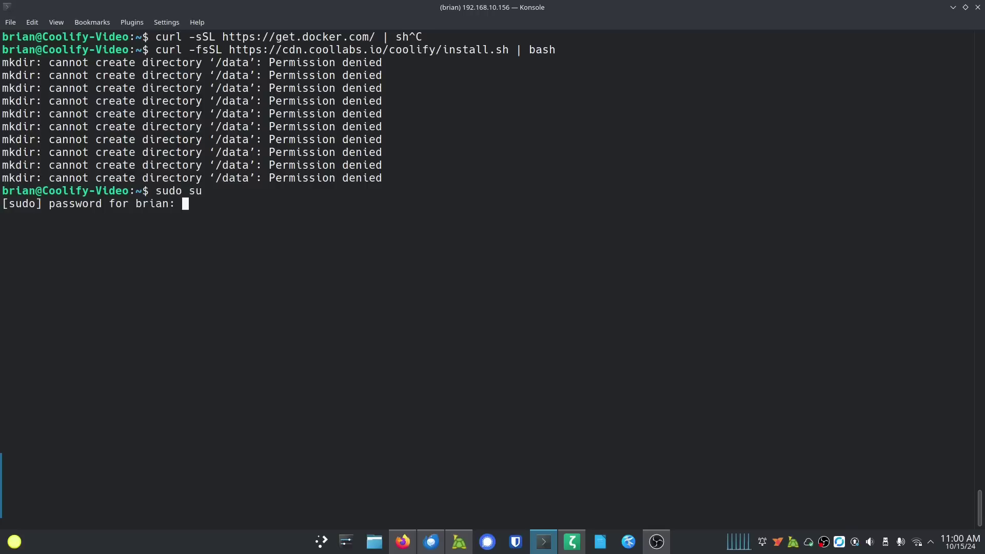
key("Return")
Step: Clear the screen and rerun the Coolify install command as root
key("ctrl+l")
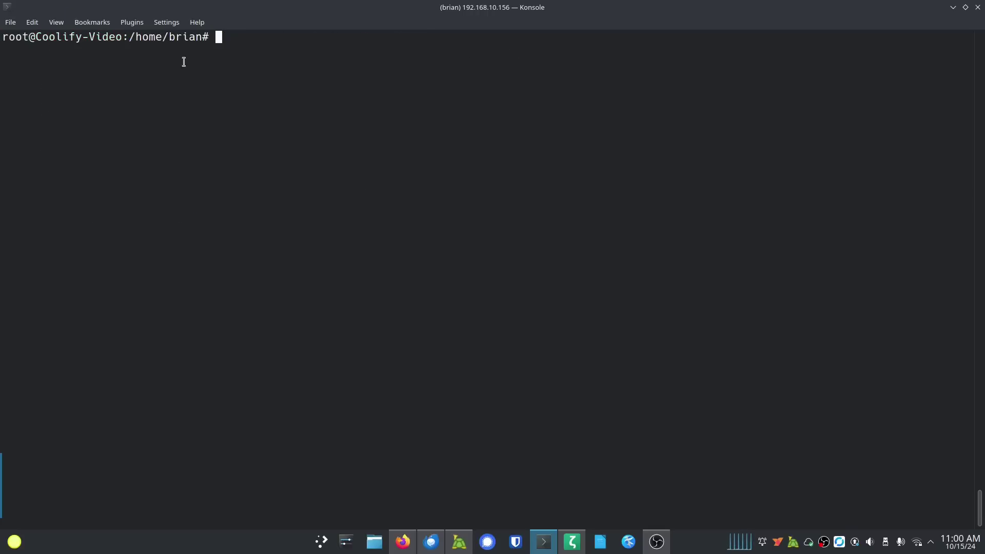
key("ctrl+shift+v")
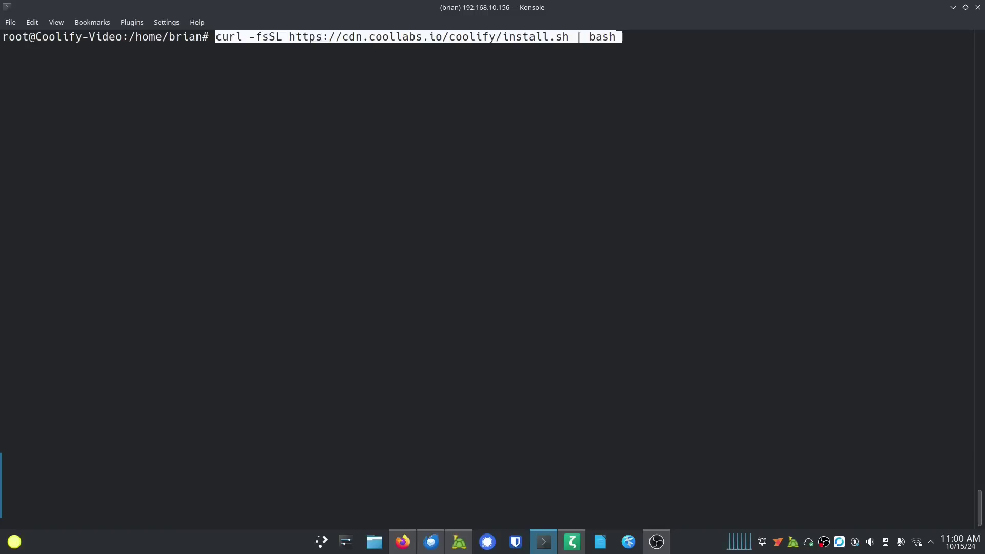
key("Right")
key("Return")
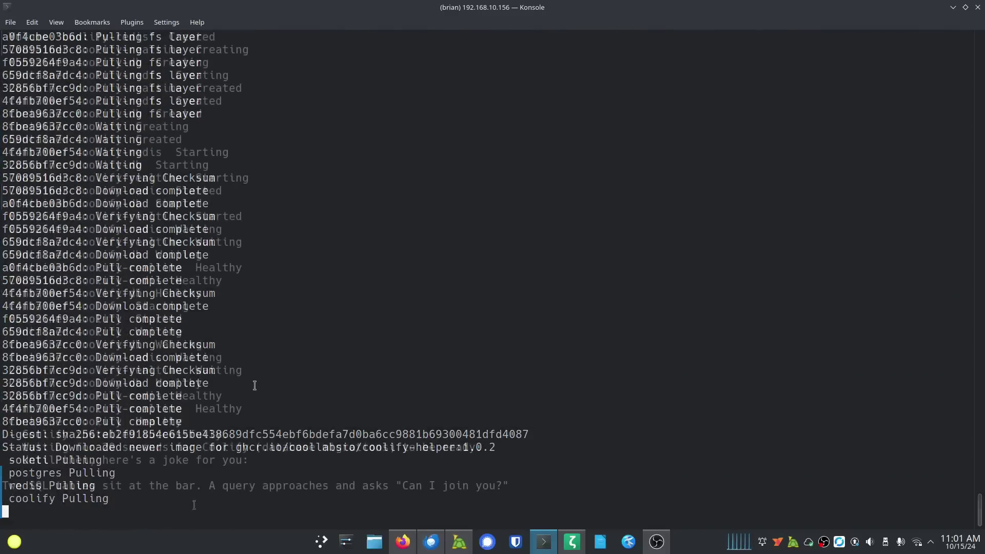
Step: Highlight and then clear the joke line while the Coolify installer finishes
left_click_drag(4, 485, 510, 487)
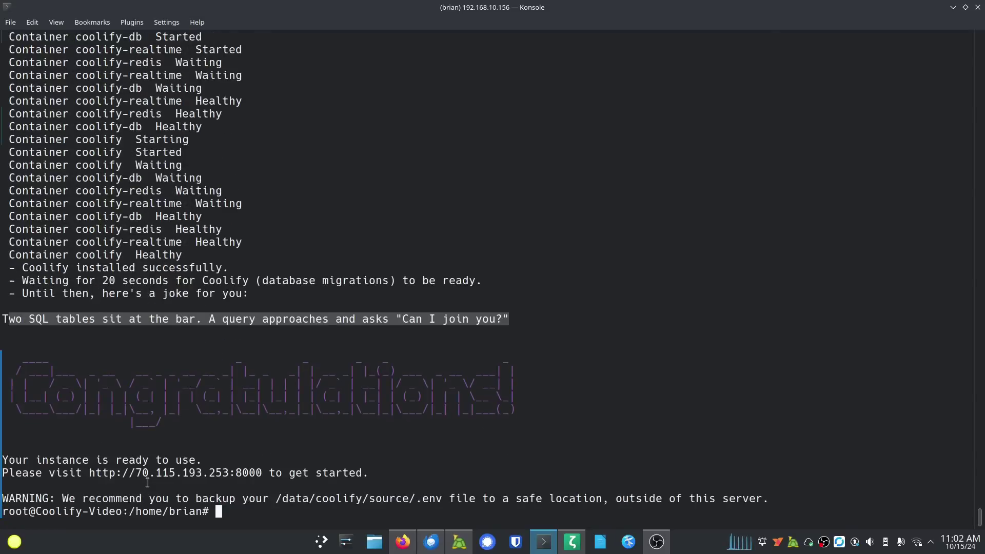
left_click(280, 320)
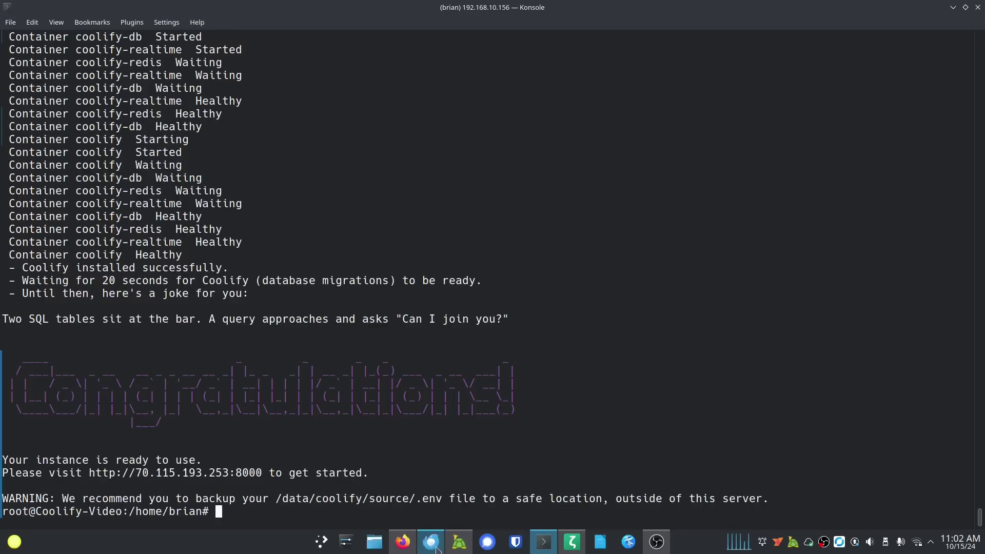
Step: Copy the container's 192.168.10.156 address and load 192.168.10.156:8000 in a new Firefox tab
mouse_move(431, 541)
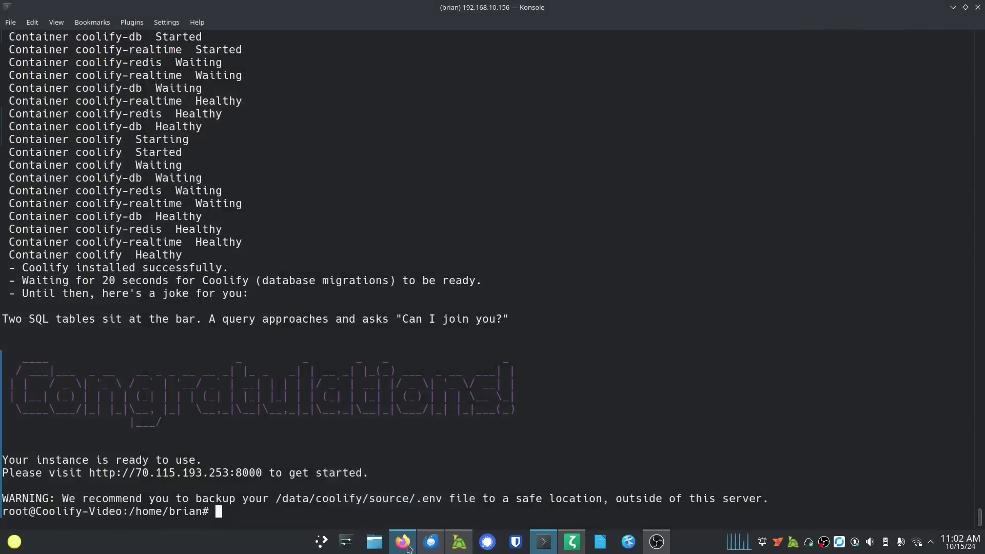
left_click(402, 542)
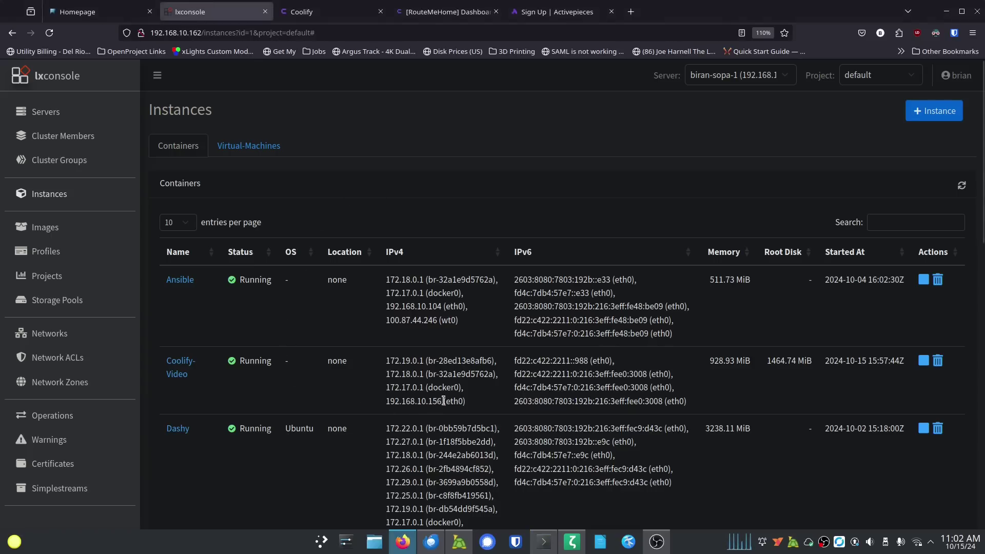
left_click_drag(441, 402, 385, 401)
key("ctrl+c")
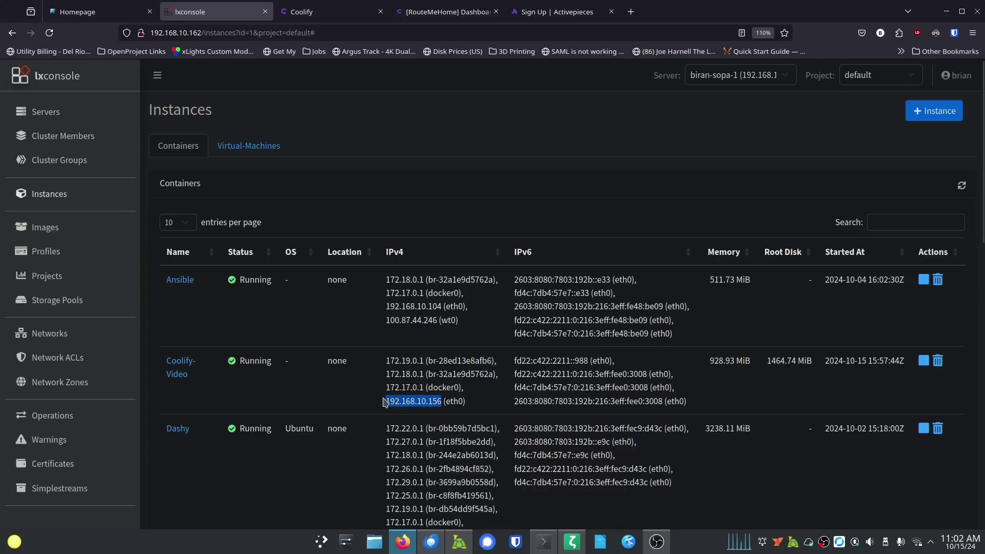
left_click(404, 541)
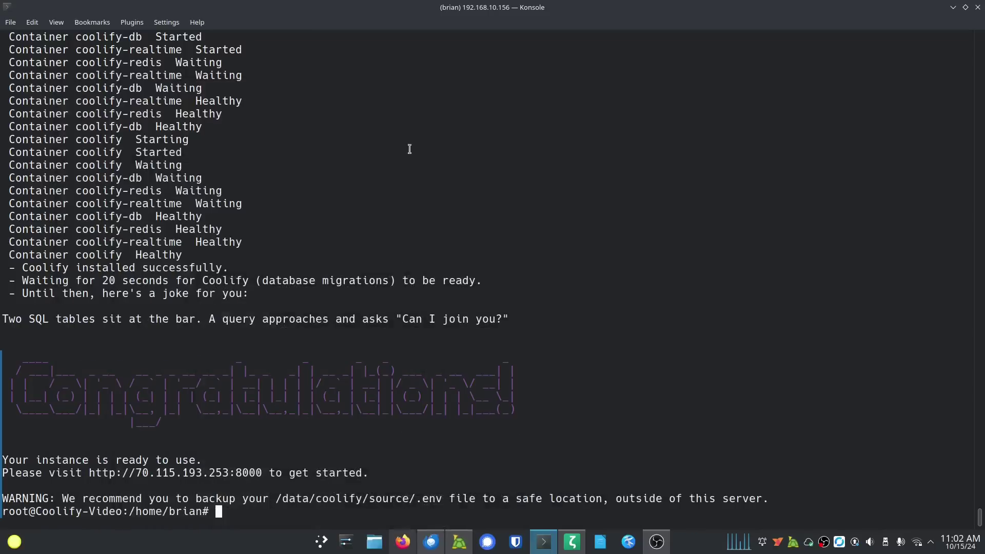
left_click(403, 541)
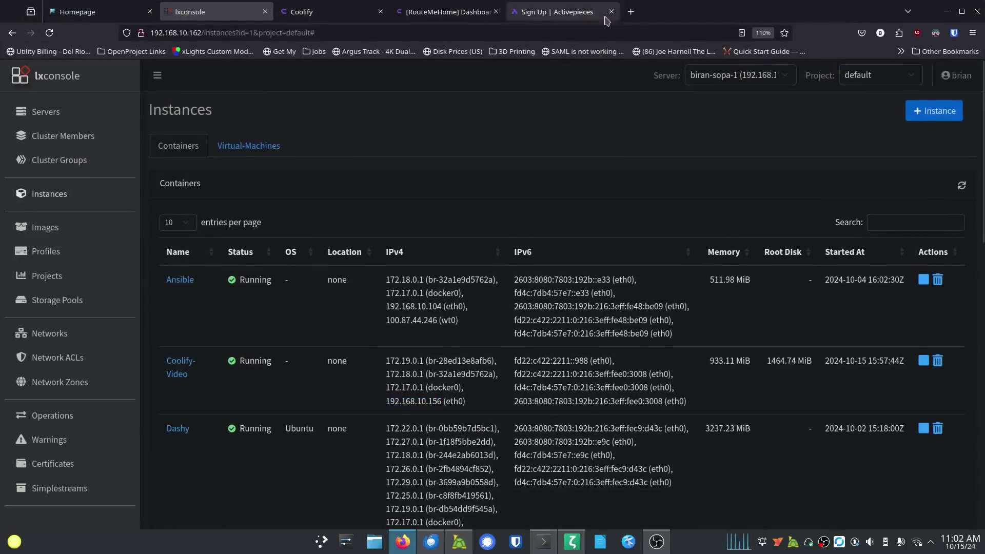
left_click(631, 11)
key("ctrl+v")
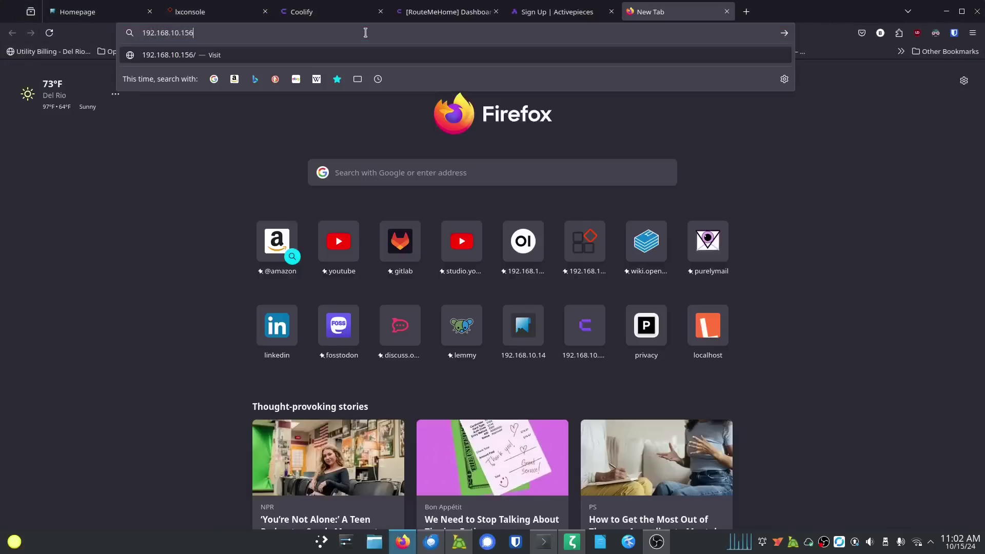
type(":8000")
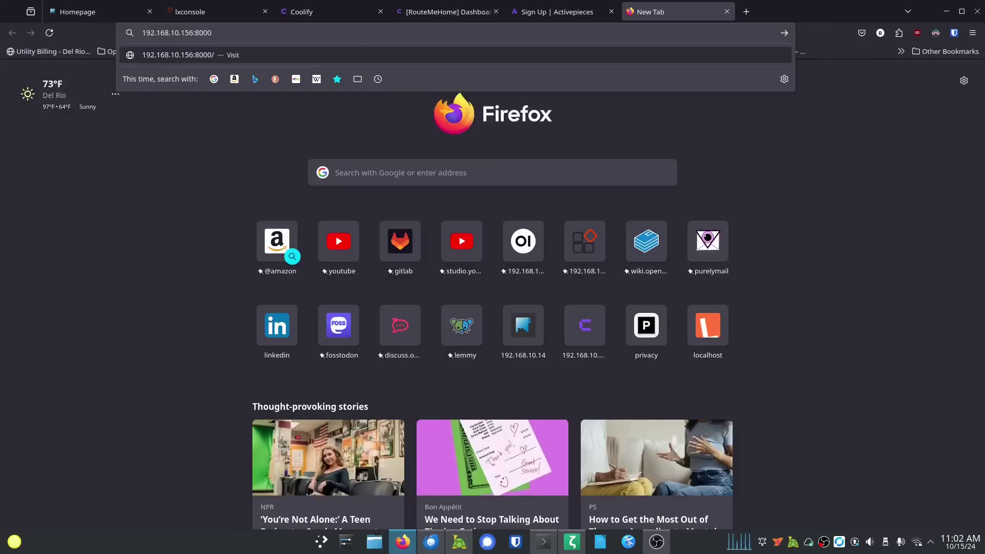
key("Return")
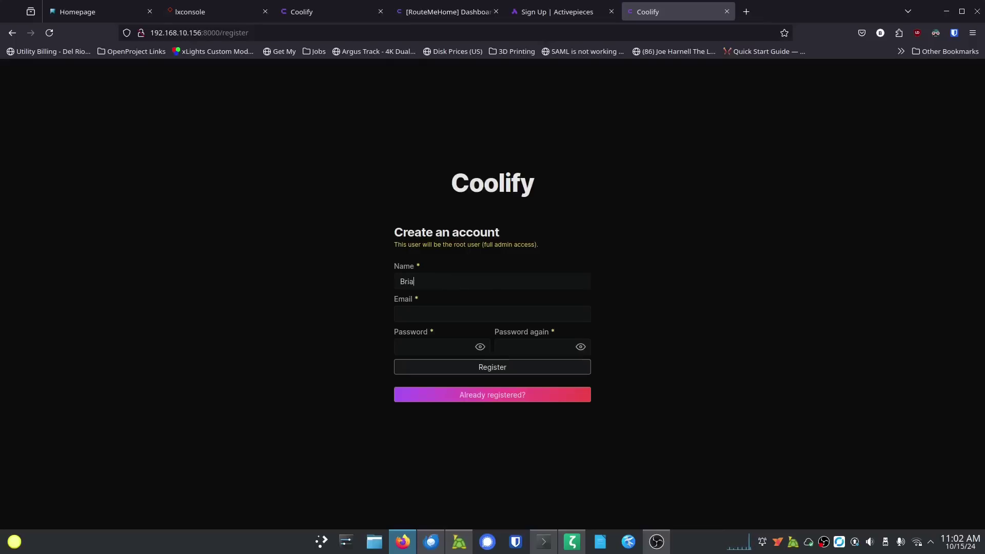
Step: Register the root admin with a name, e-mail and matching password, declining Firefox's password save
type("n")
key("Tab")
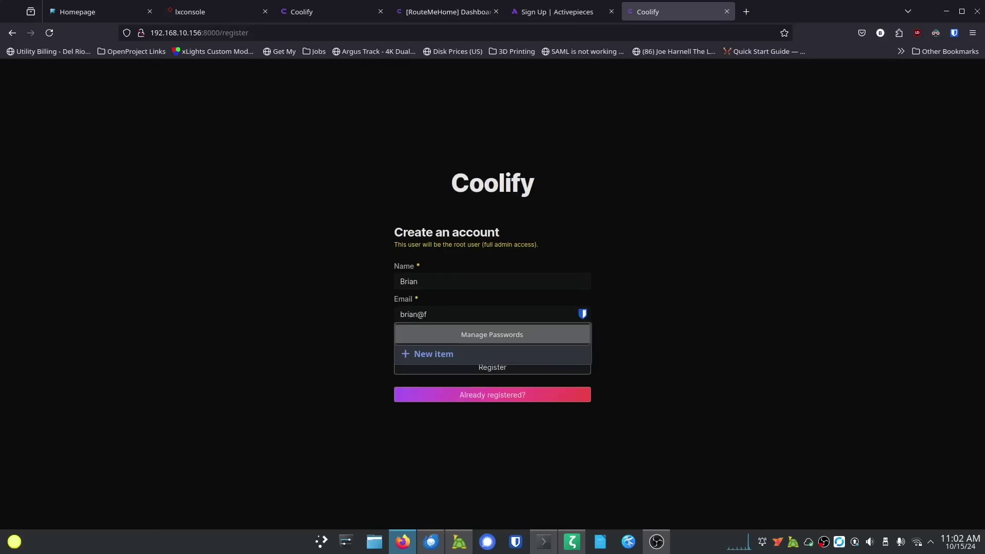
key("Tab")
type("••••••")
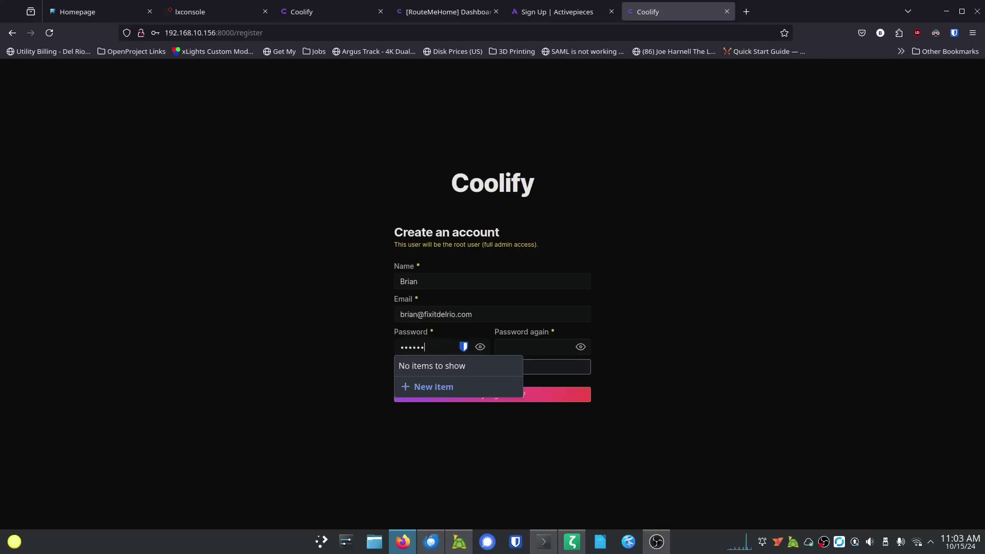
type("••")
left_click(528, 347)
type("•")
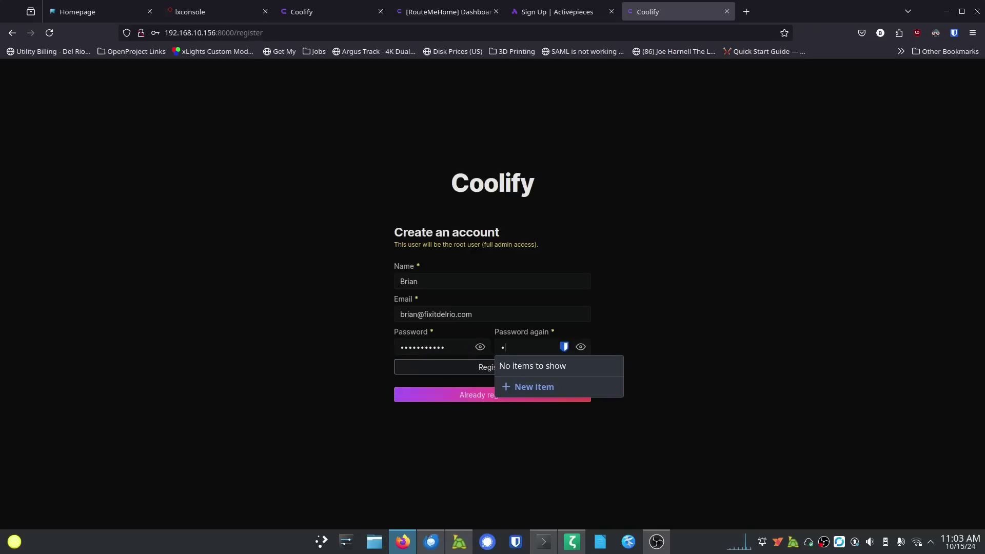
type("••••••••••")
left_click(484, 372)
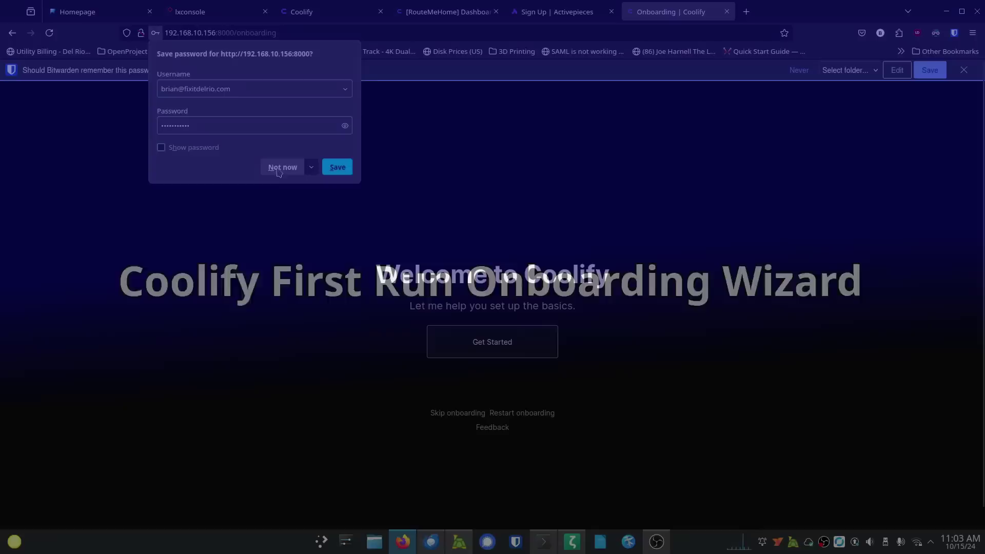
left_click(279, 164)
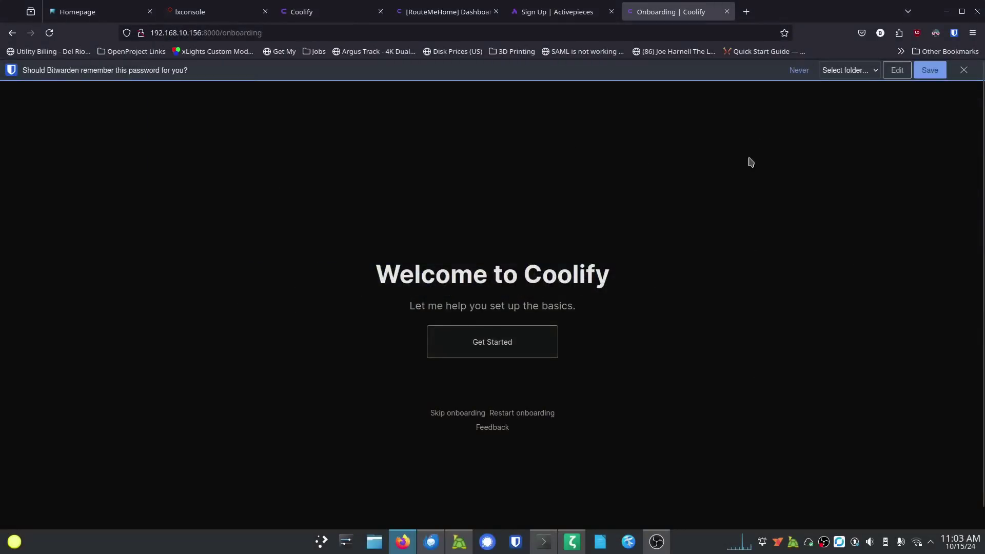
Step: Decline saving the password, then run the onboarding with localhost as server and a new initial project
left_click(792, 70)
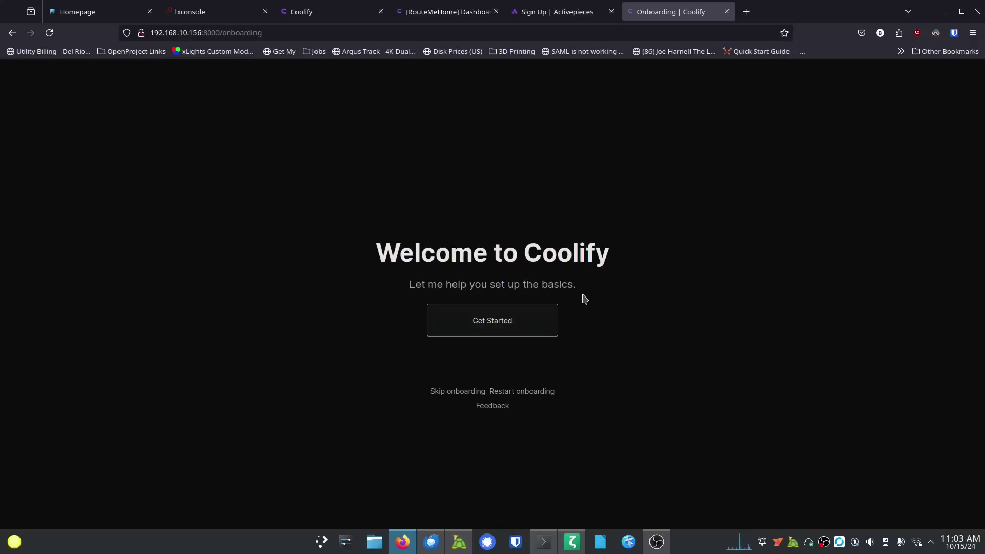
left_click(488, 321)
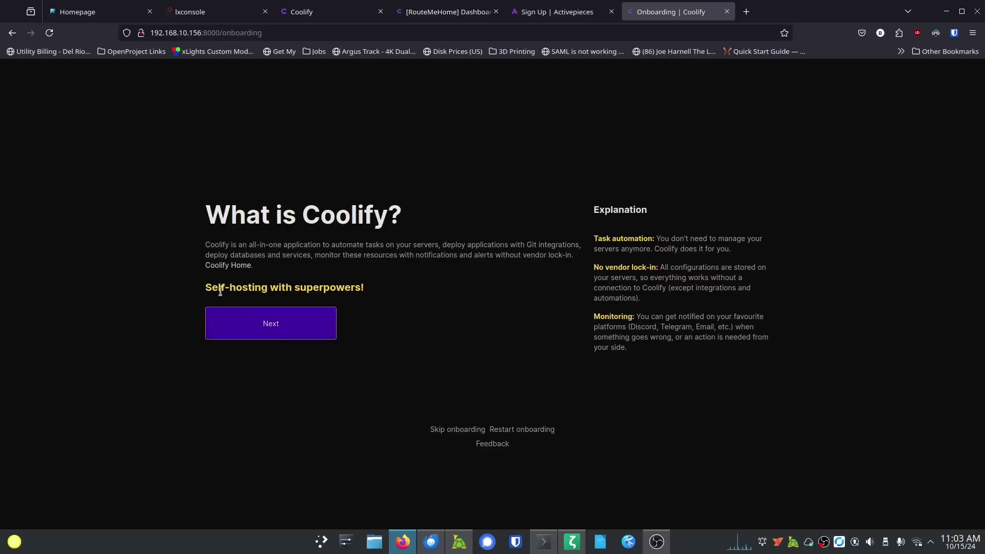
left_click(267, 323)
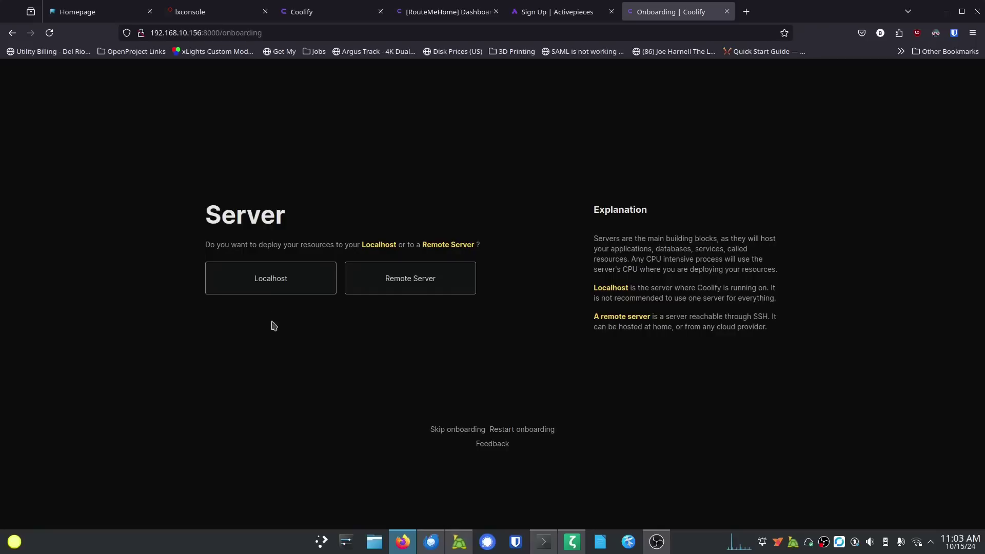
left_click(282, 285)
left_click(274, 290)
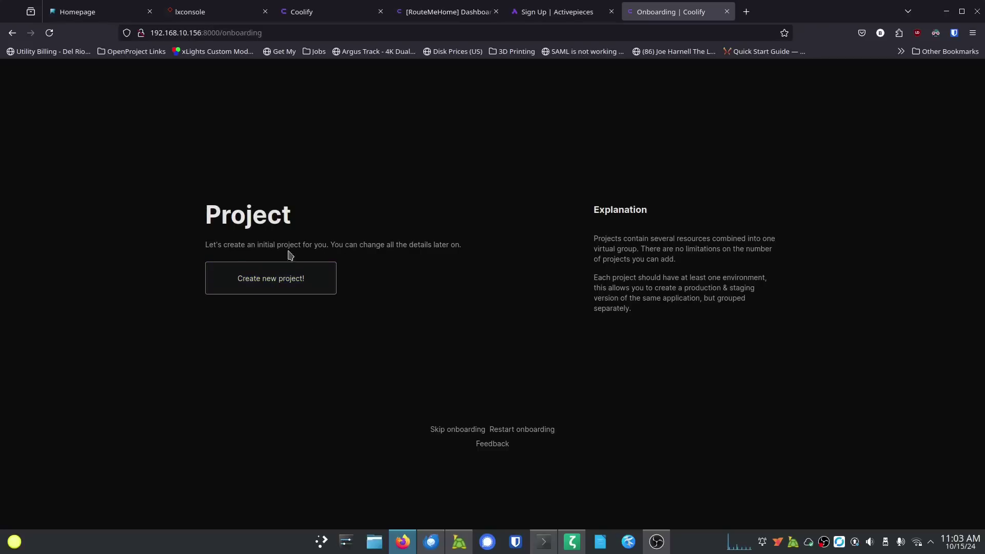
left_click(277, 292)
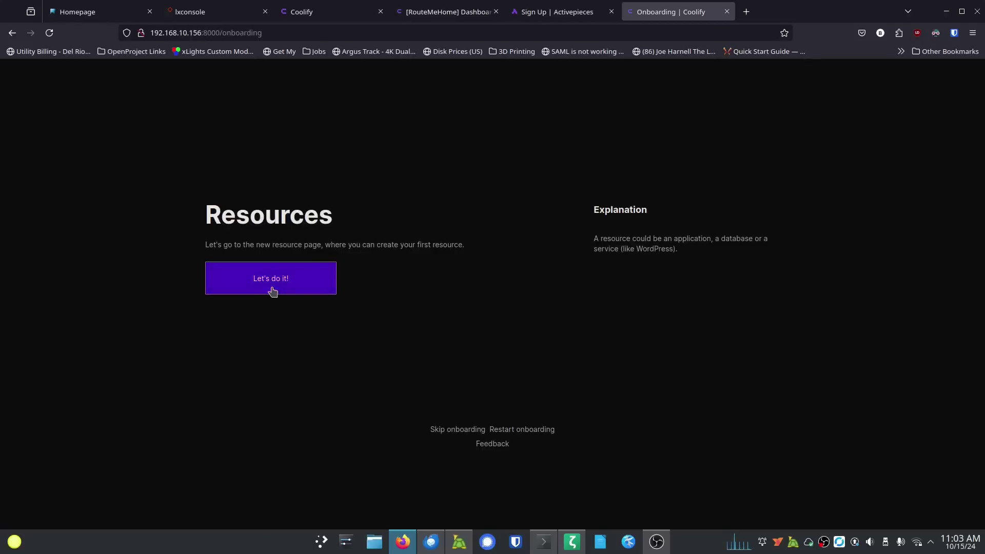
left_click(273, 292)
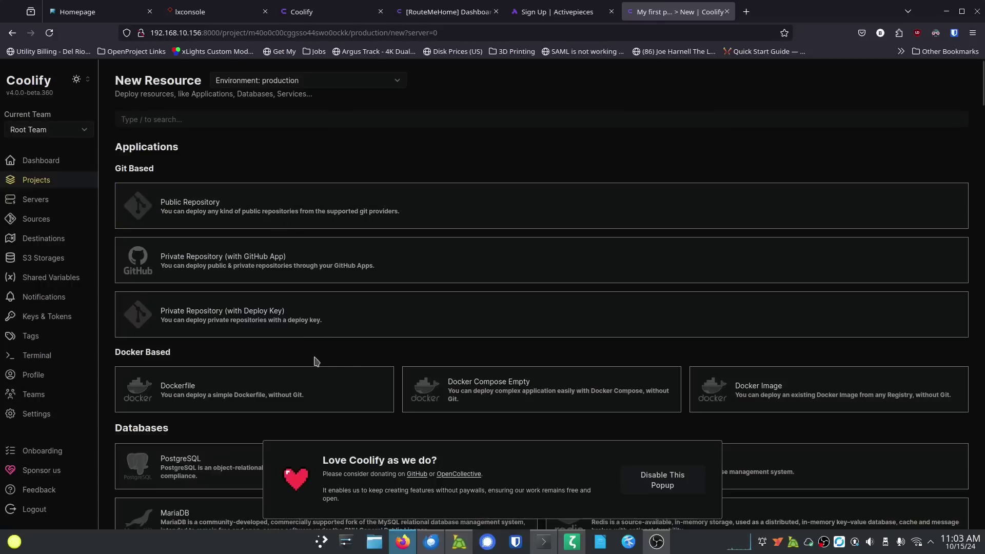
Step: Permanently disable the donation popup and scroll through the available resources
left_click(661, 489)
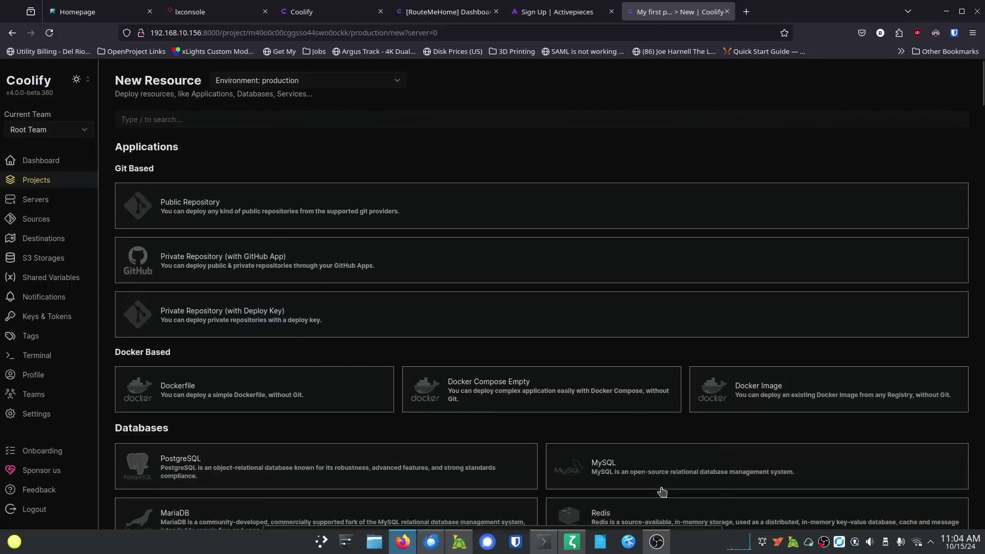
scroll(335, 340, "down", 4)
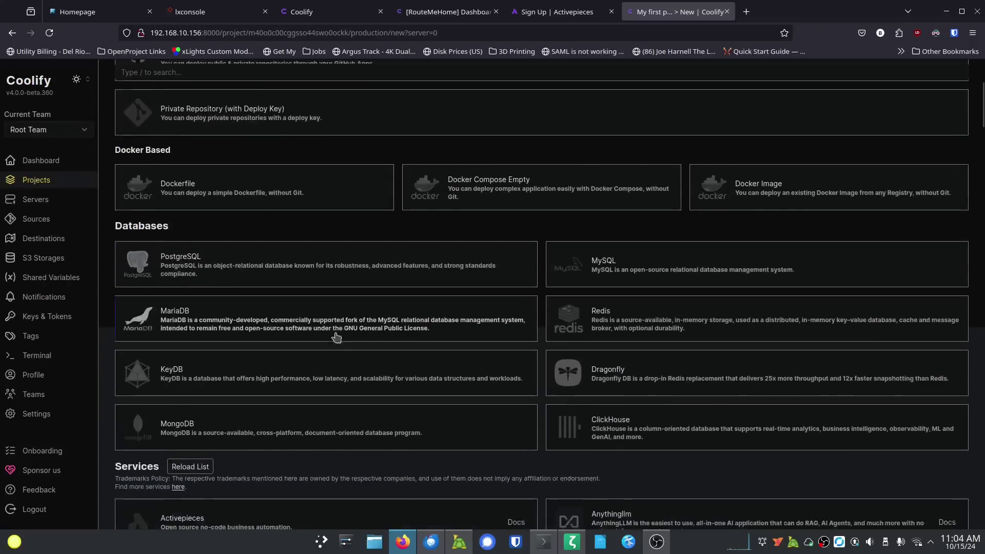
scroll(336, 337, "down", 3)
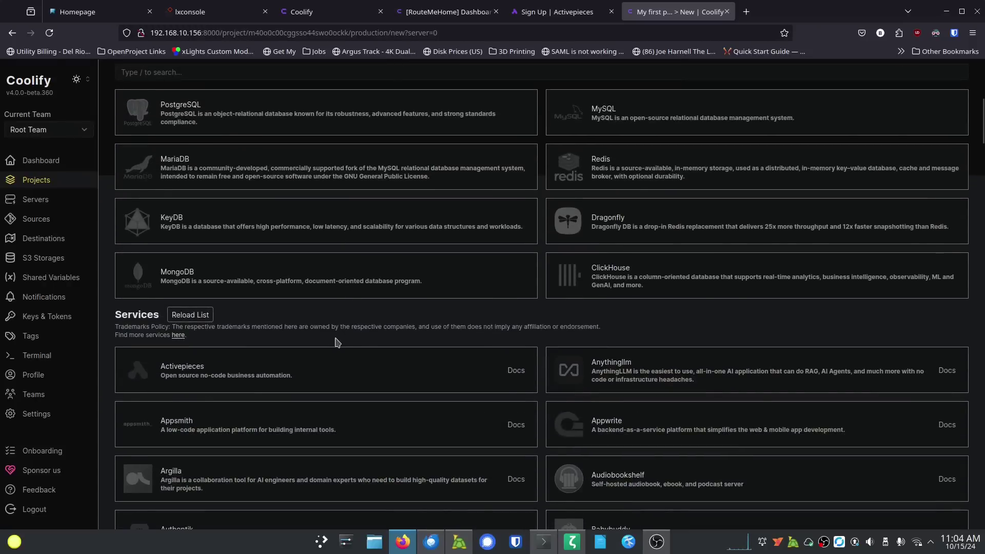
scroll(336, 347, "down", 6)
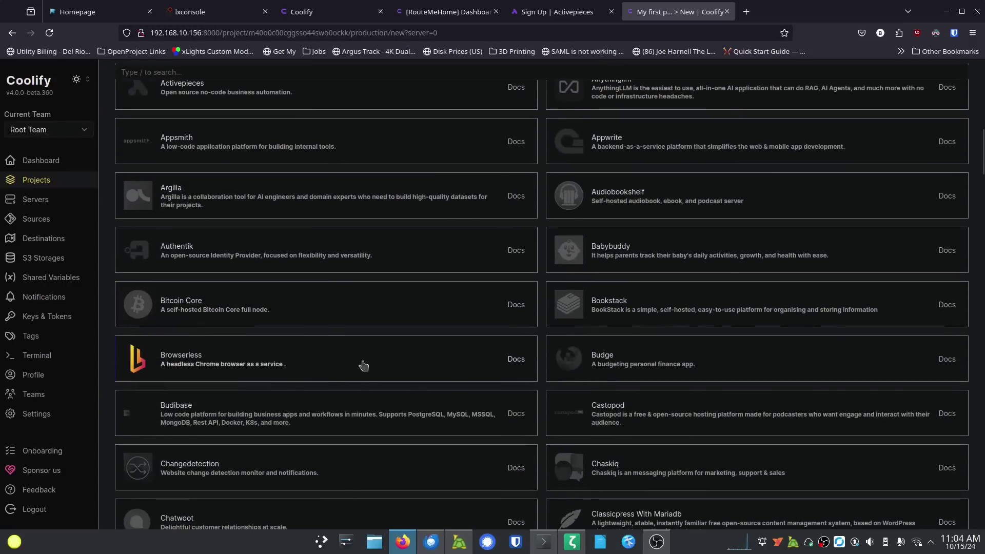
scroll(364, 365, "down", 10)
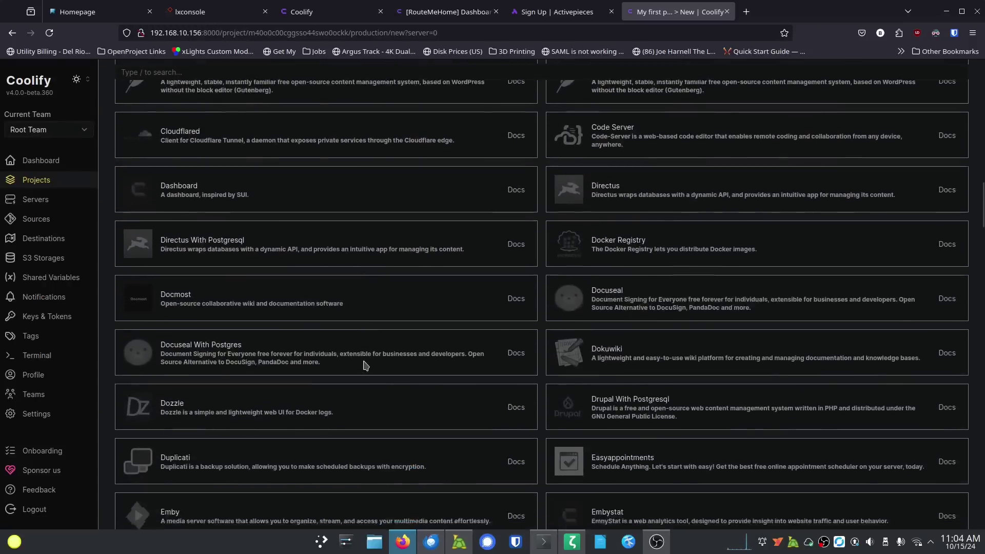
scroll(365, 365, "down", 12)
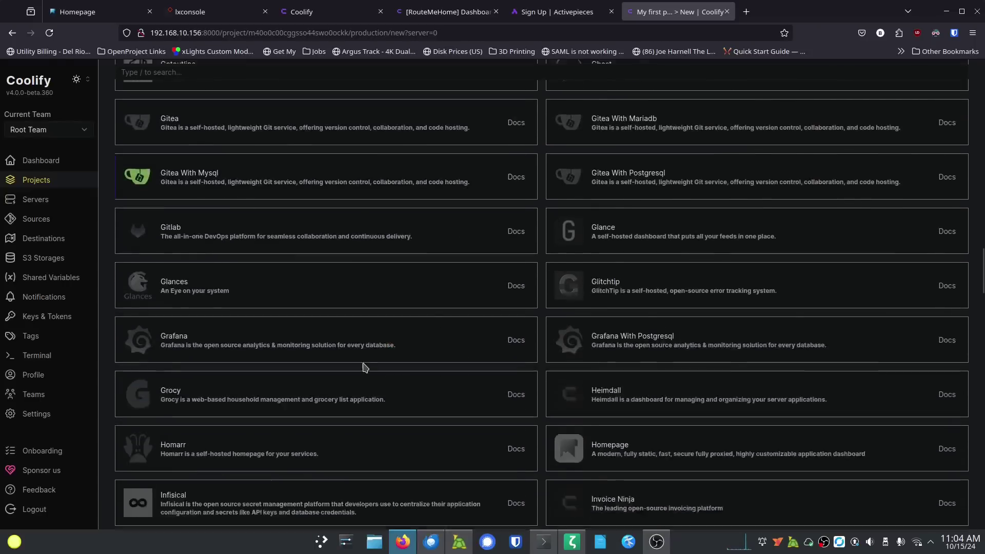
scroll(364, 367, "down", 5)
scroll(366, 364, "up", 16)
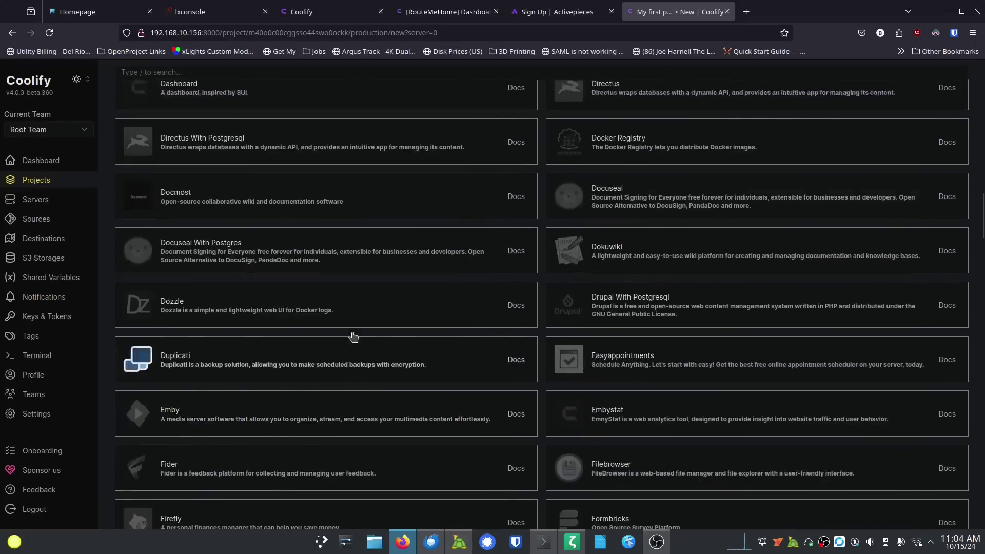
scroll(353, 336, "up", 20)
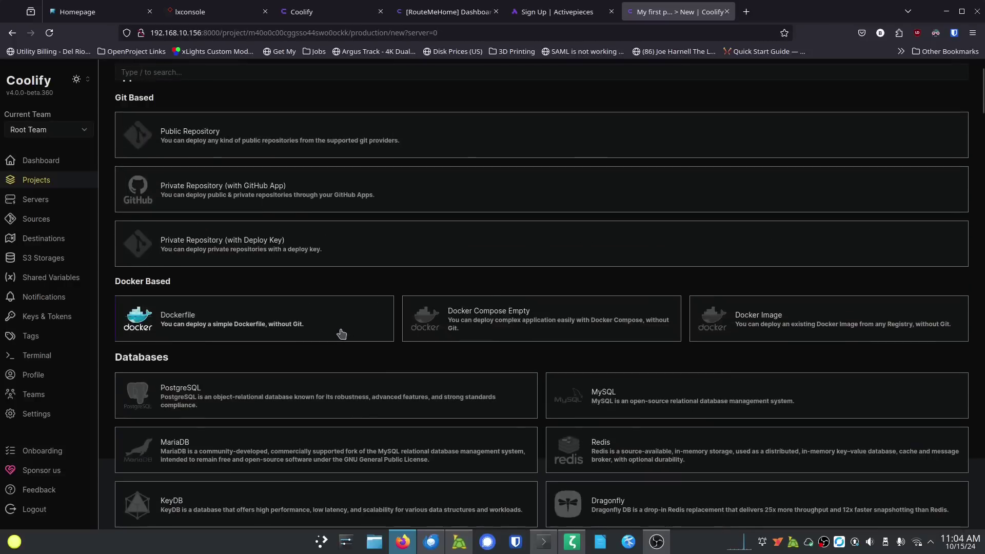
scroll(338, 334, "down", 1)
scroll(334, 335, "up", 3)
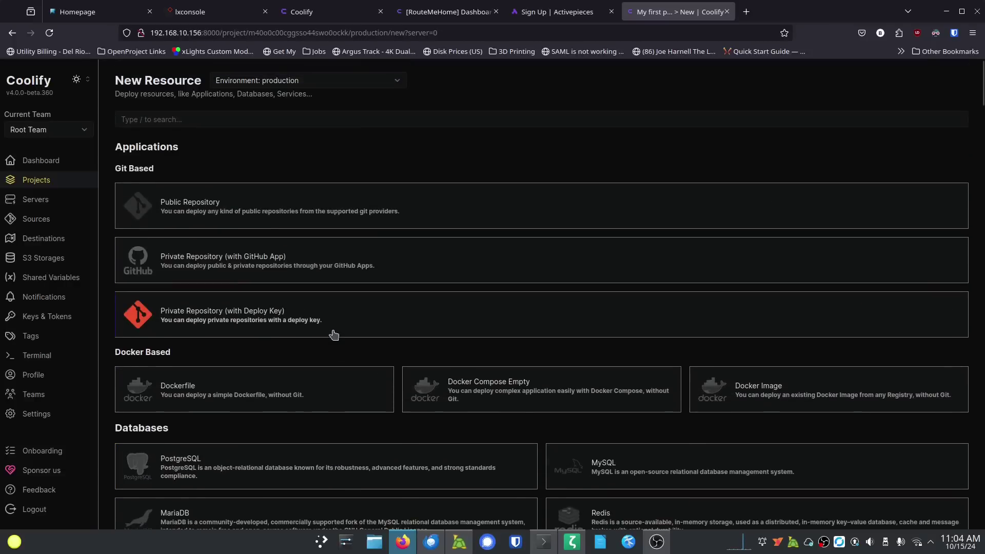
Step: Search the resource list for 'jel', 'git' and 'pi', then clear the search
left_click(289, 124)
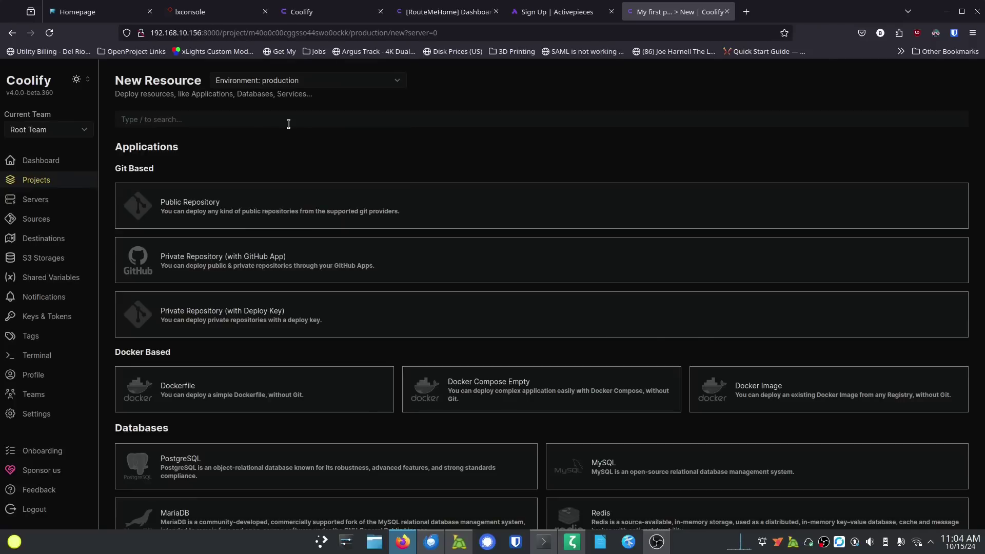
type("jel")
key("BackSpace")
key("BackSpace")
key("BackSpace")
key("BackSpace")
type("git")
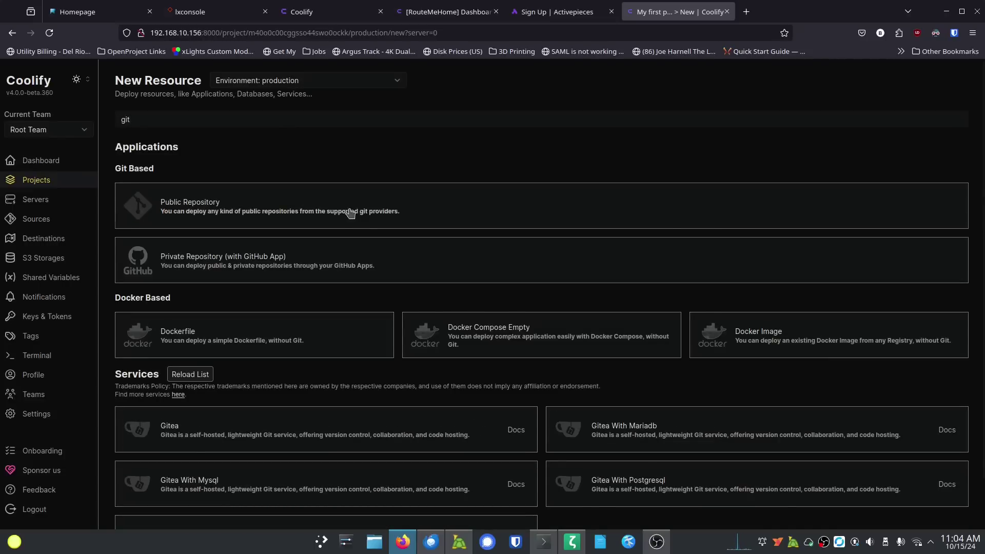
scroll(359, 225, "down", 1)
scroll(333, 174, "up", 1)
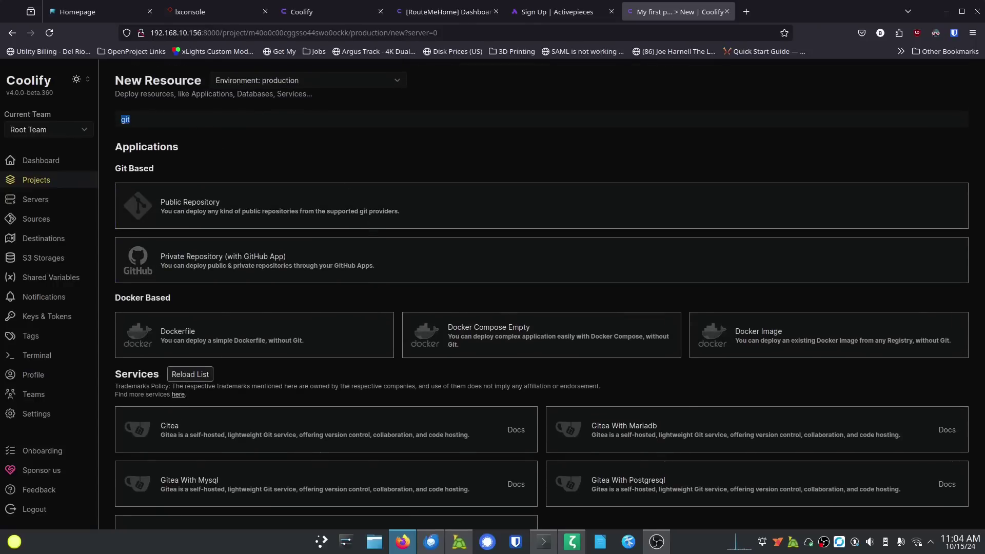
key("BackSpace")
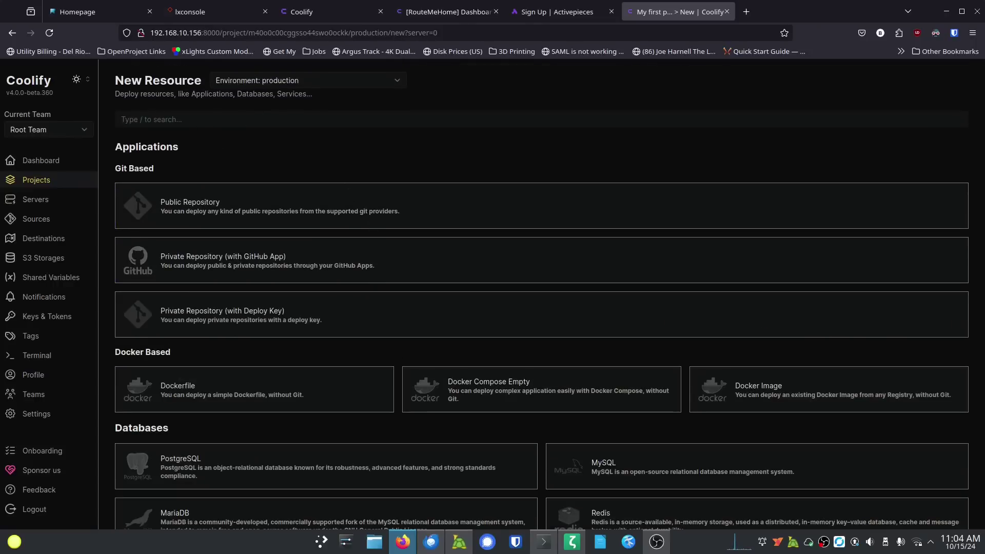
type("pi")
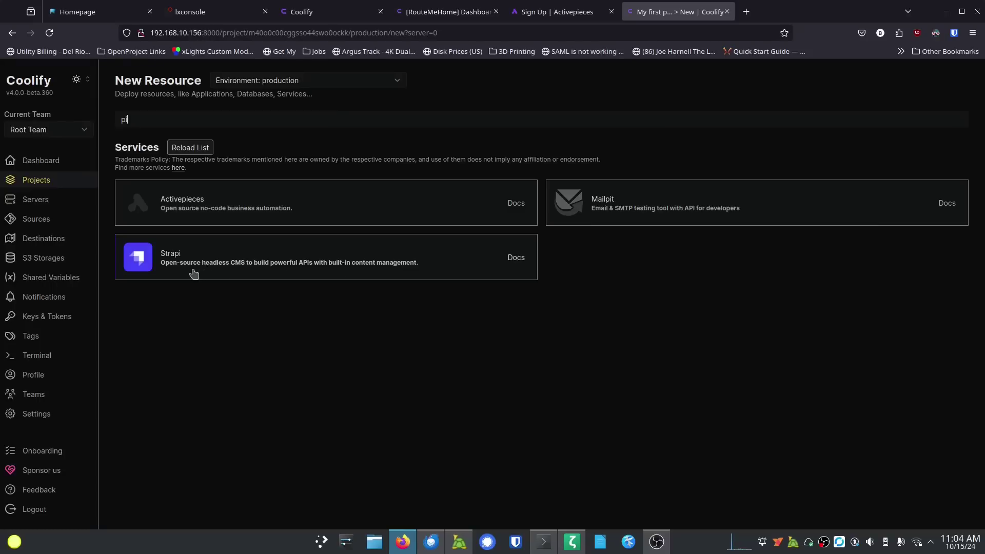
double_click(151, 119)
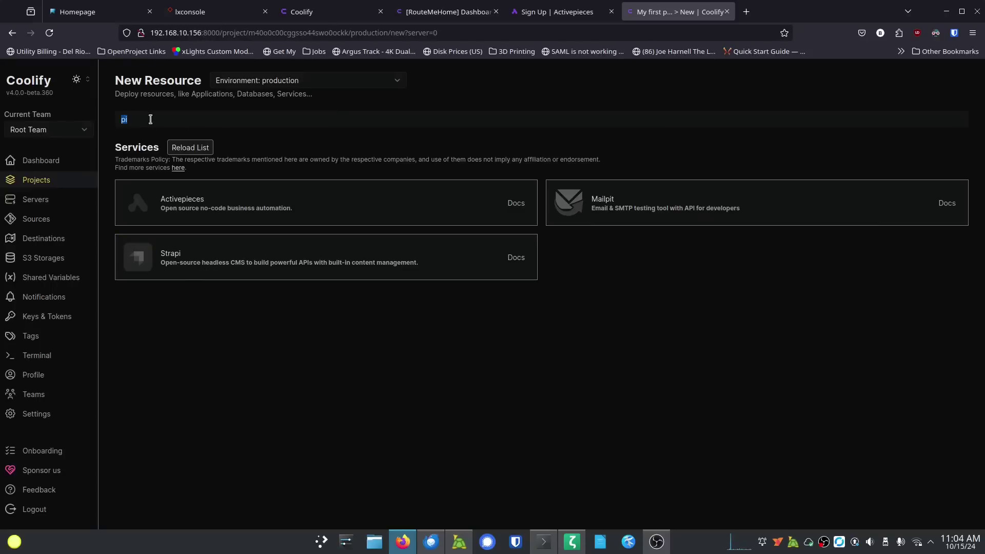
key("BackSpace")
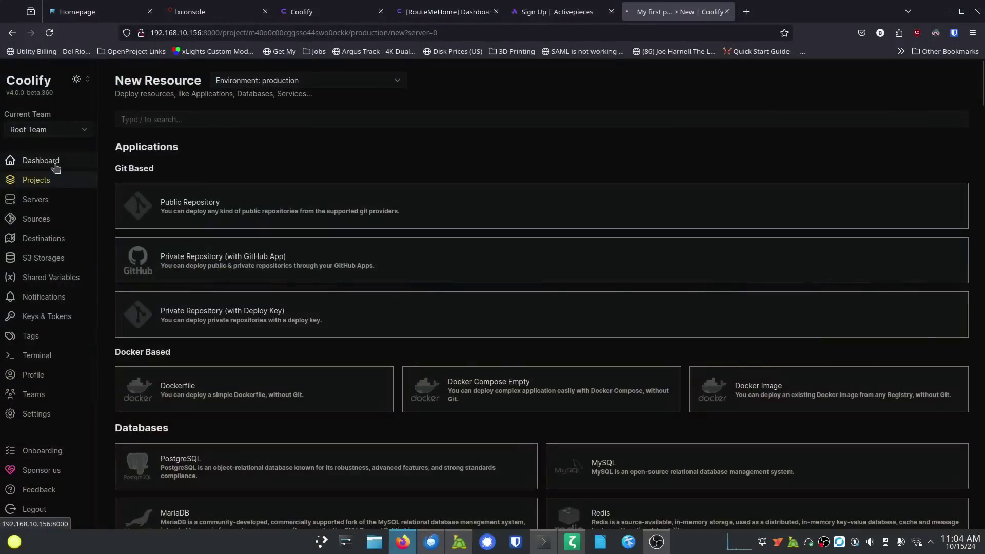
Step: Zoom the page to 150% and permanently delete My first project's production environment
left_click(54, 160)
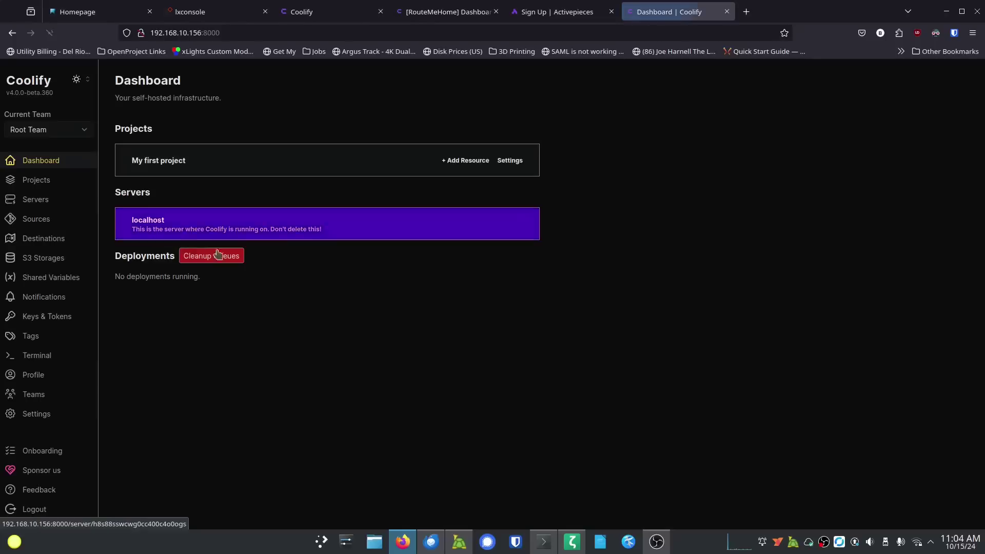
key("ctrl+plus")
key("ctrl+plus")
key("ctrl+plus")
key("ctrl+plus")
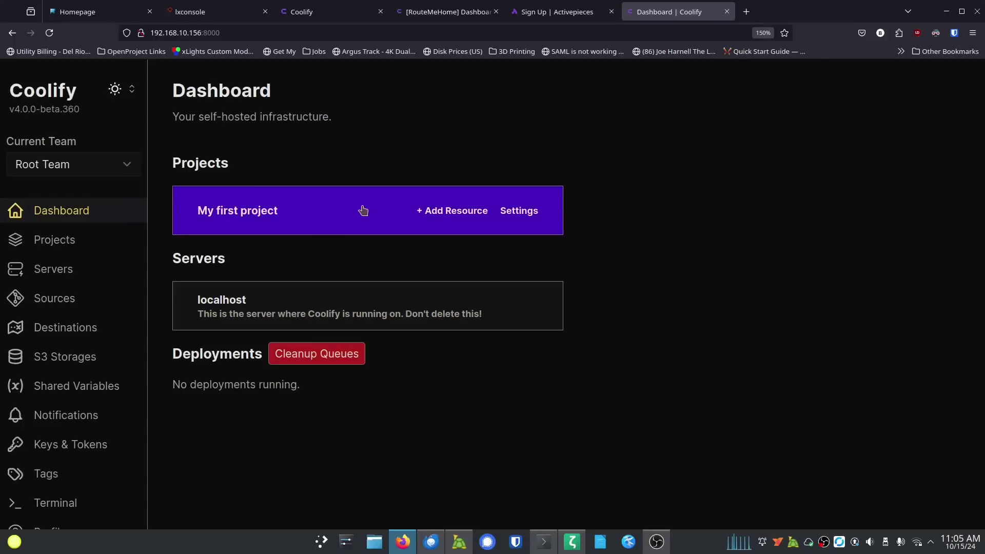
left_click(310, 212)
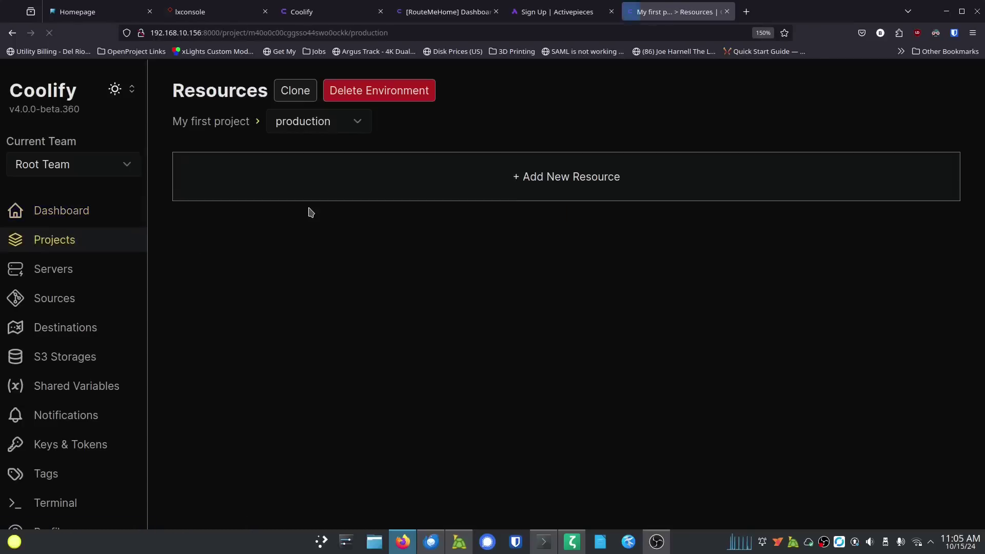
left_click(381, 97)
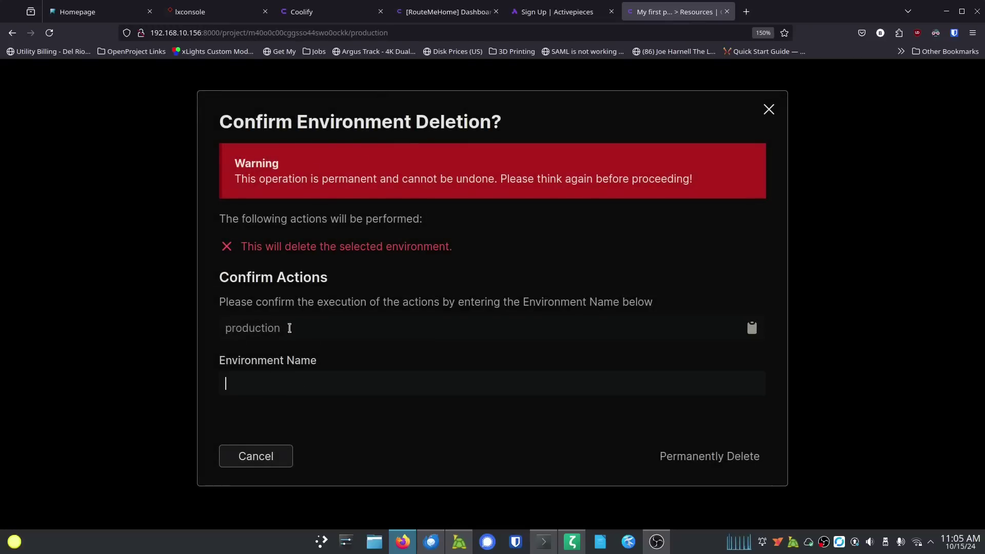
left_click_drag(287, 327, 218, 326)
left_click(250, 371)
type("produc")
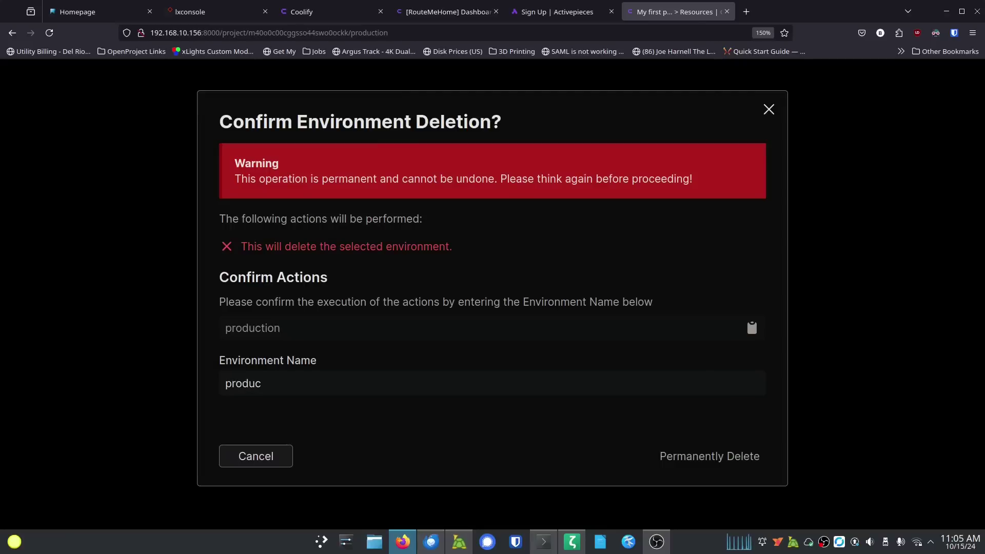
type("tion")
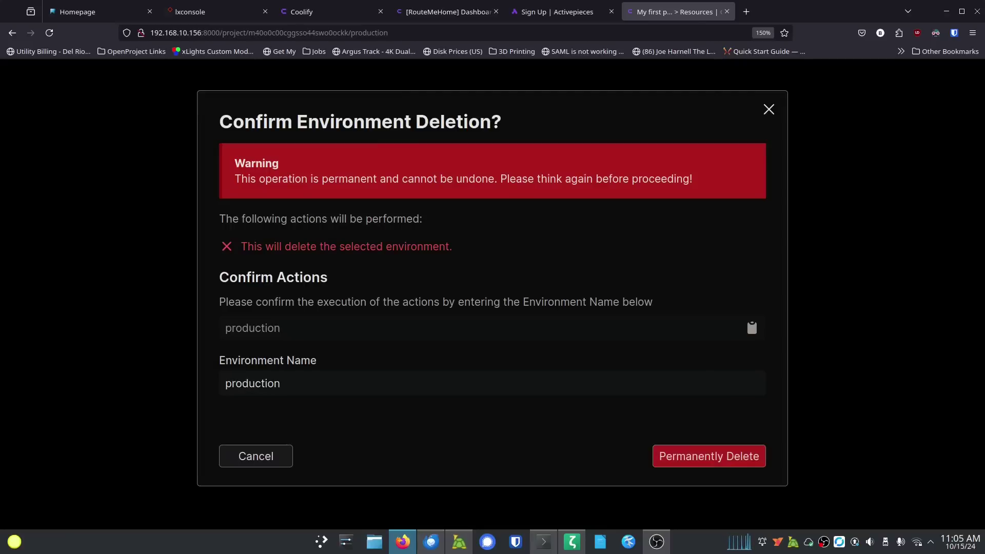
left_click(667, 458)
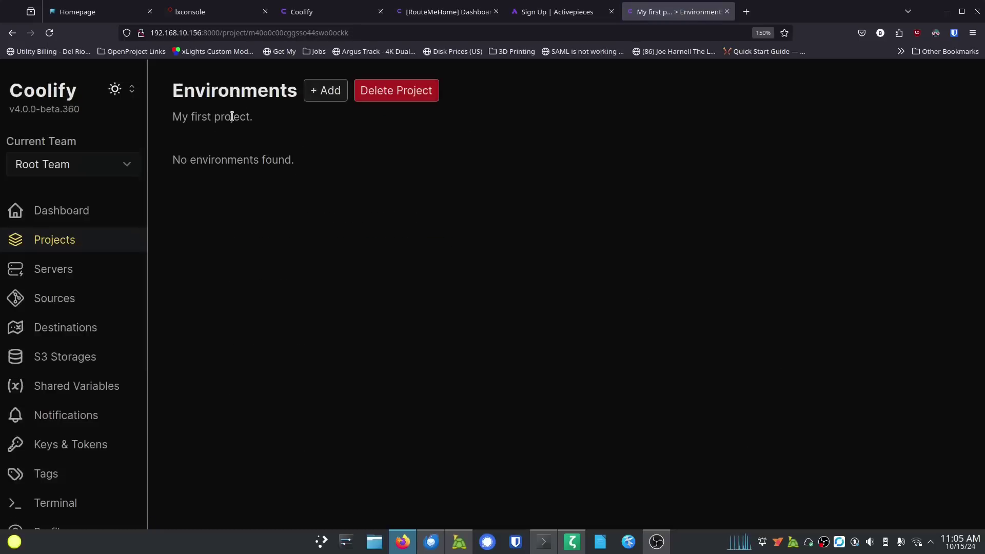
Step: Permanently delete the project 'My first project' by confirming its name, then return to the dashboard
left_click(64, 242)
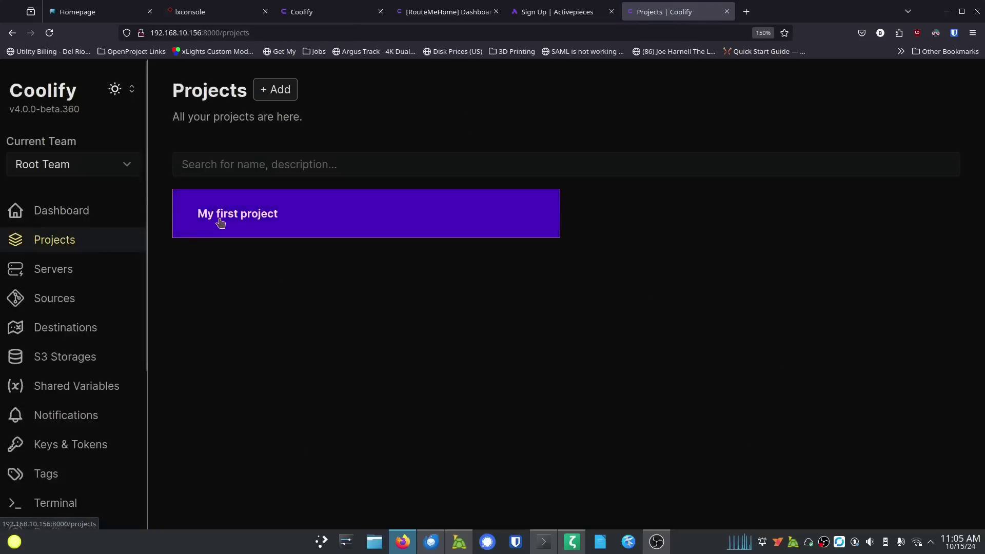
left_click(246, 219)
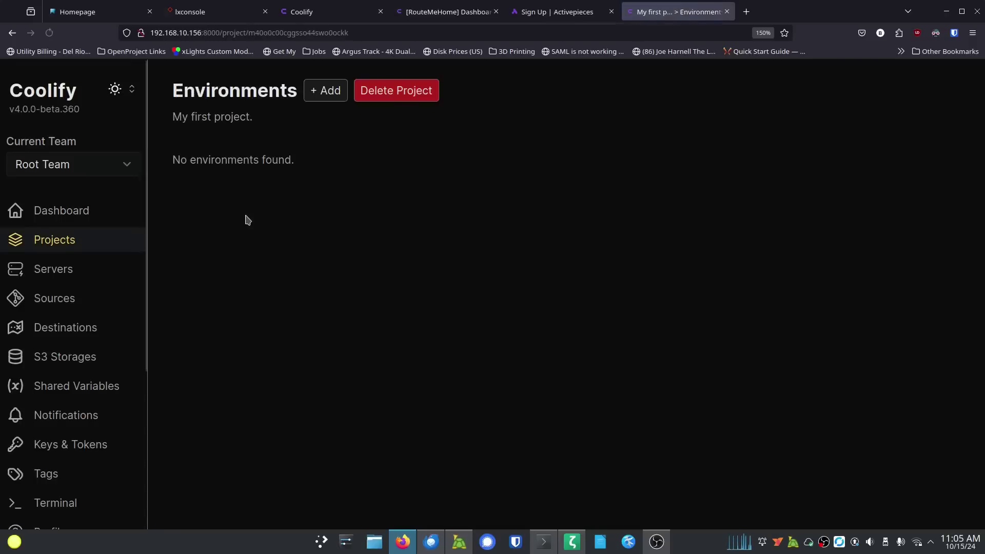
left_click(398, 91)
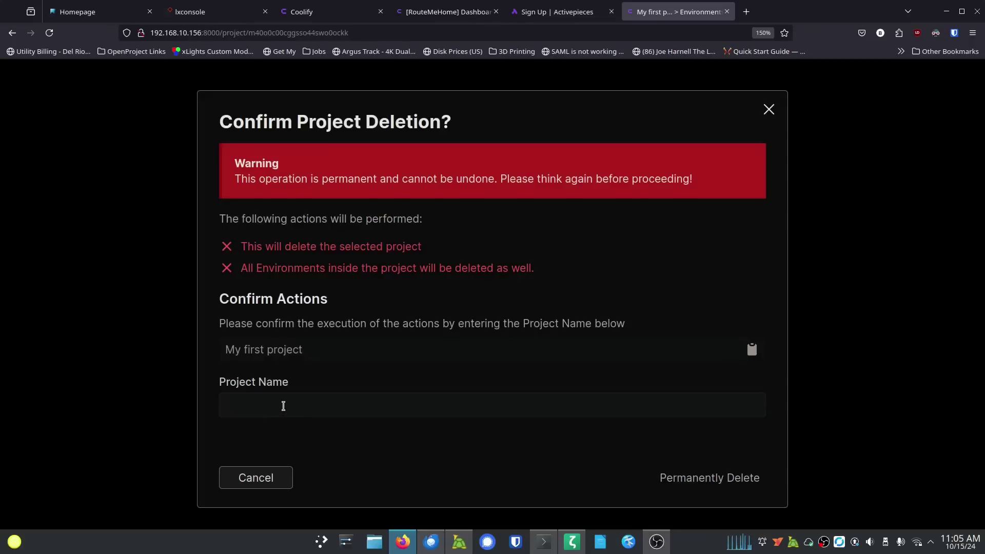
left_click(283, 406)
type("My first proje")
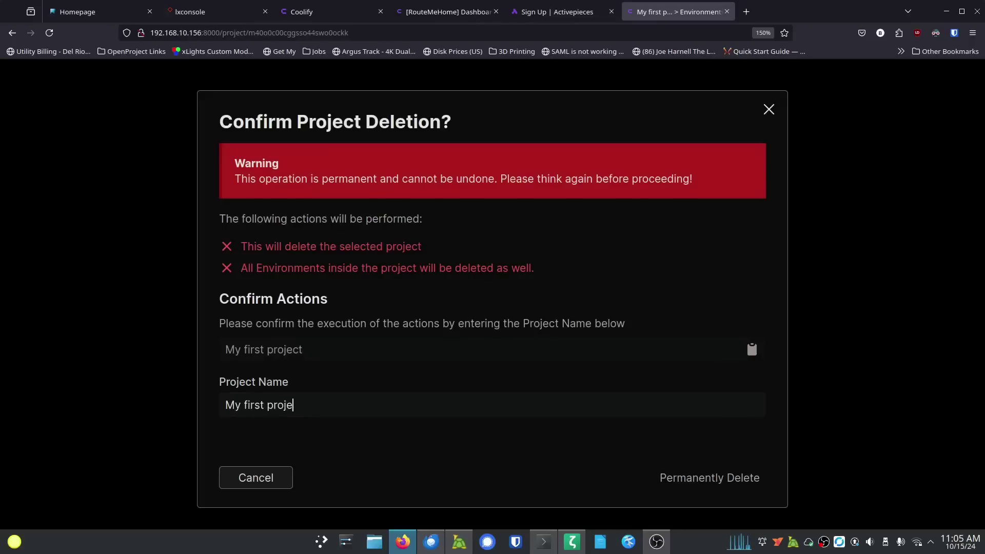
type("ct")
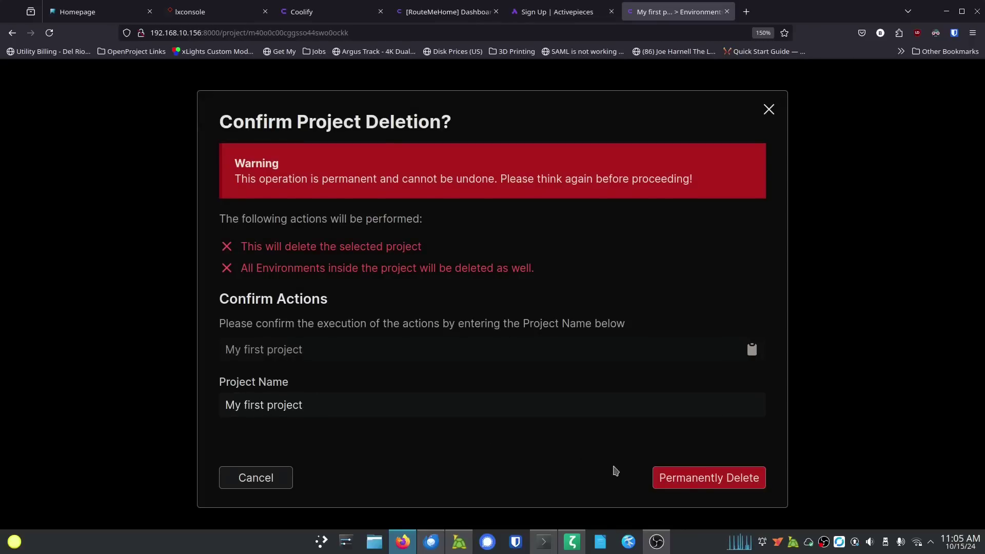
left_click(684, 477)
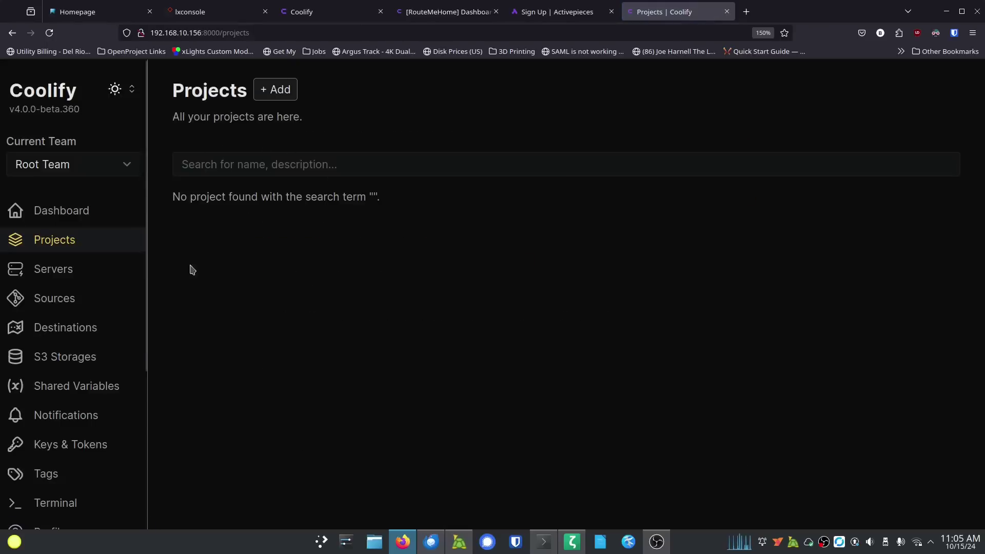
left_click(77, 218)
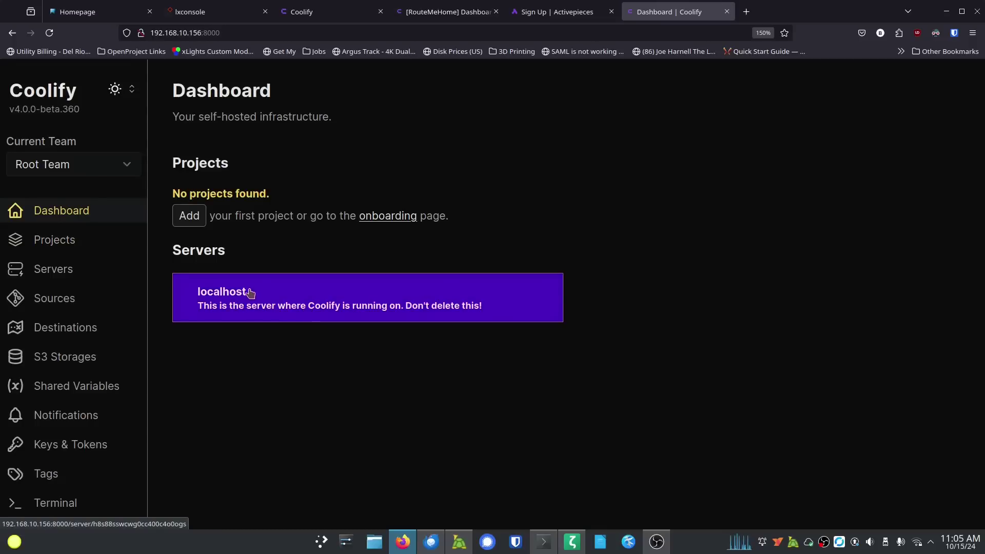
Step: Open the localhost server's settings and browse the Server Timezone choices, leaving UTC
left_click(282, 297)
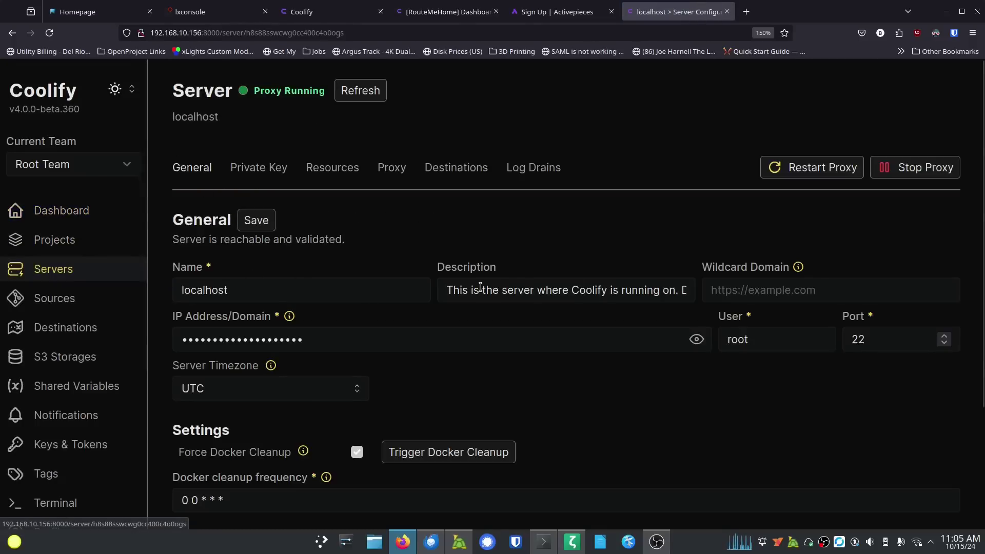
left_click(840, 290)
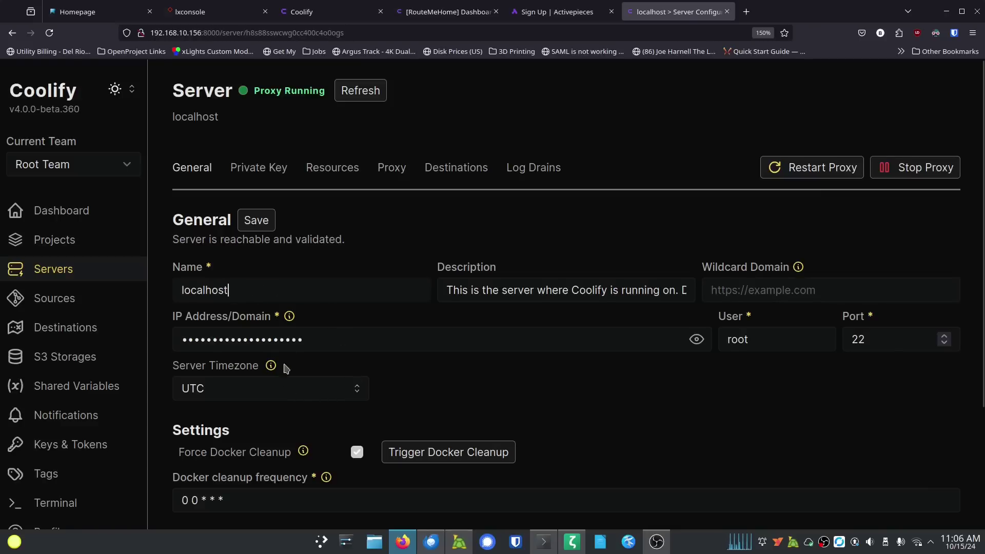
left_click(258, 393)
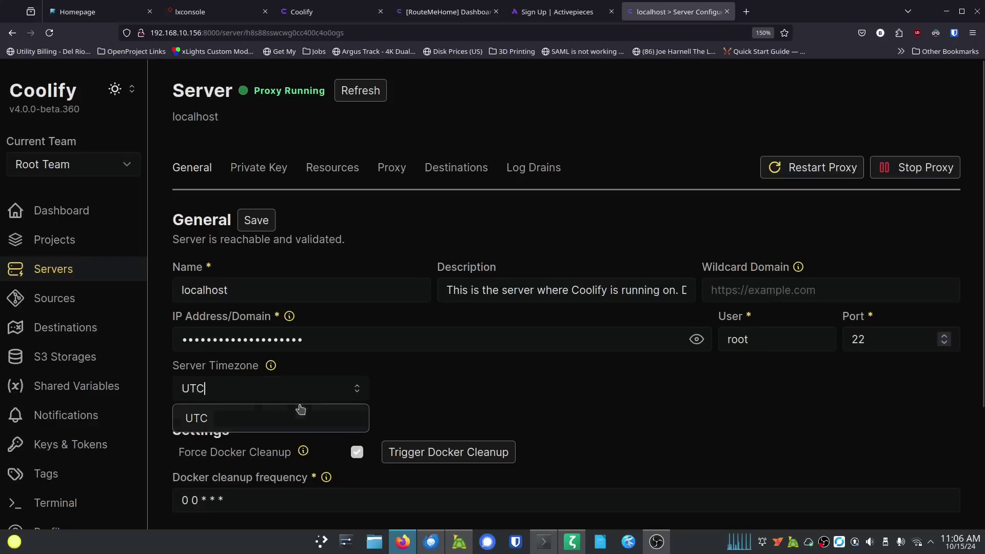
left_click(362, 397)
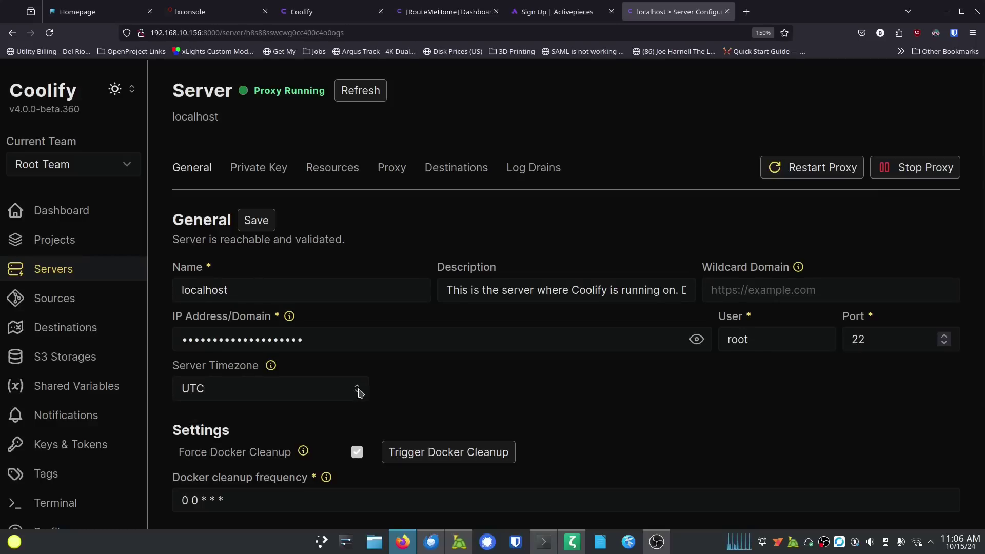
left_click(287, 396)
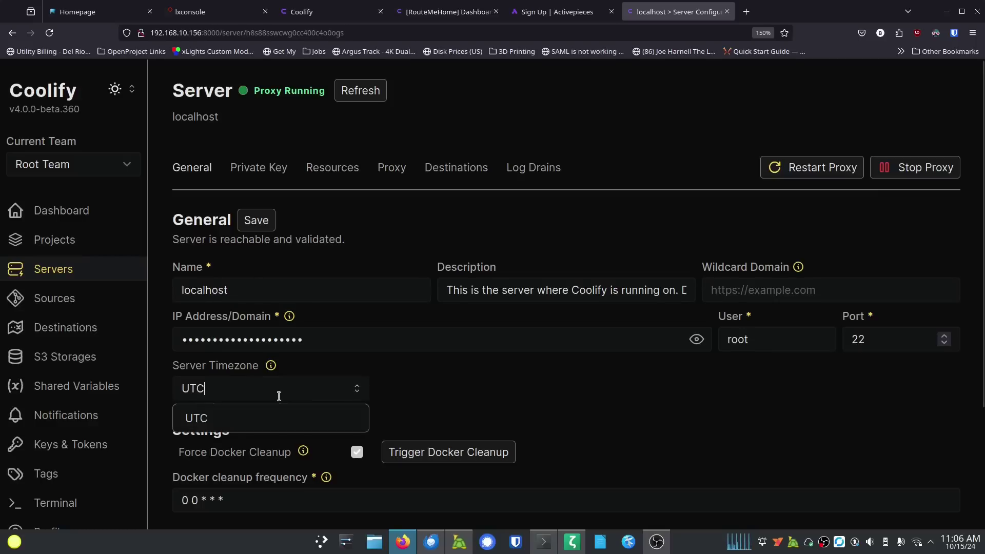
left_click(253, 418)
Step: Replace UTC with America/Chicago as the server timezone
left_click(245, 392)
double_click(245, 392)
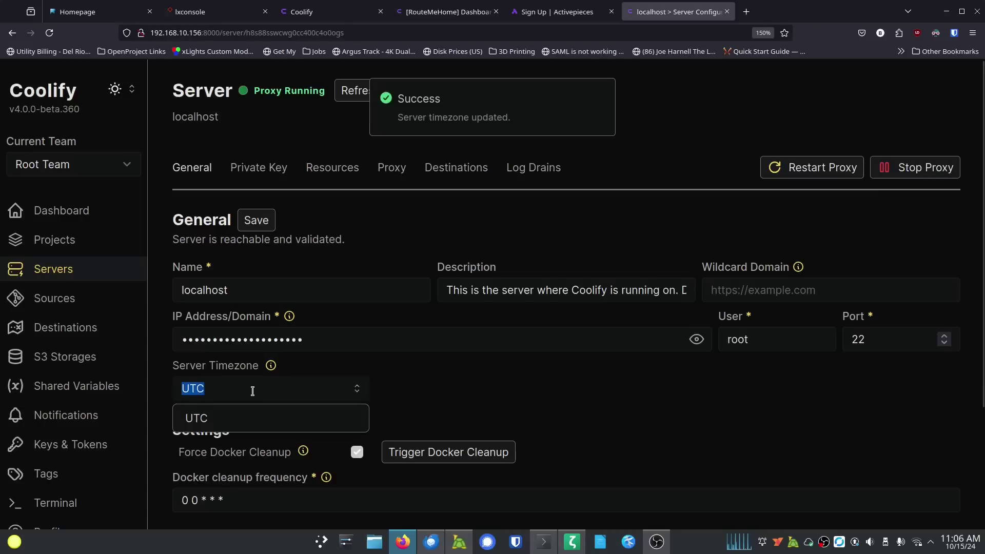
type("America/")
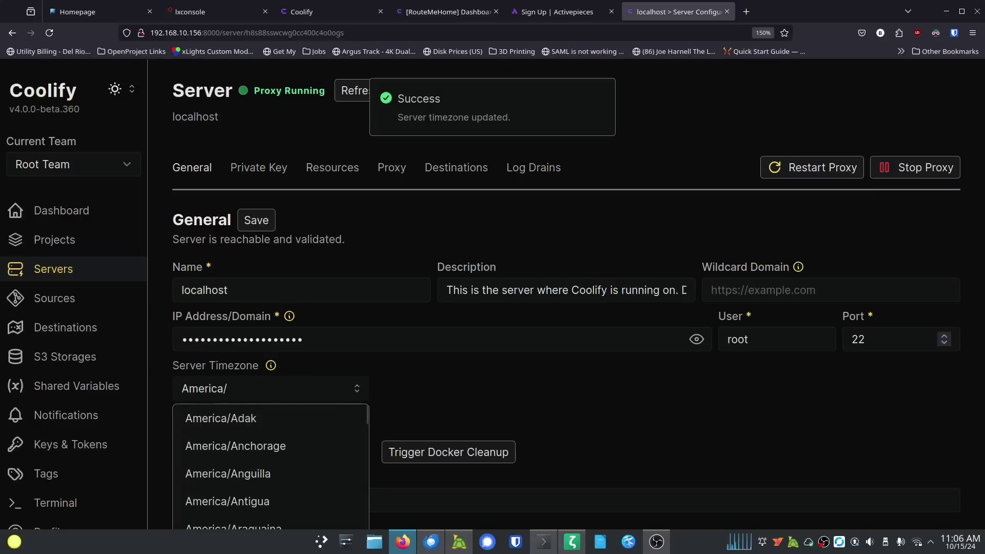
type("Chi")
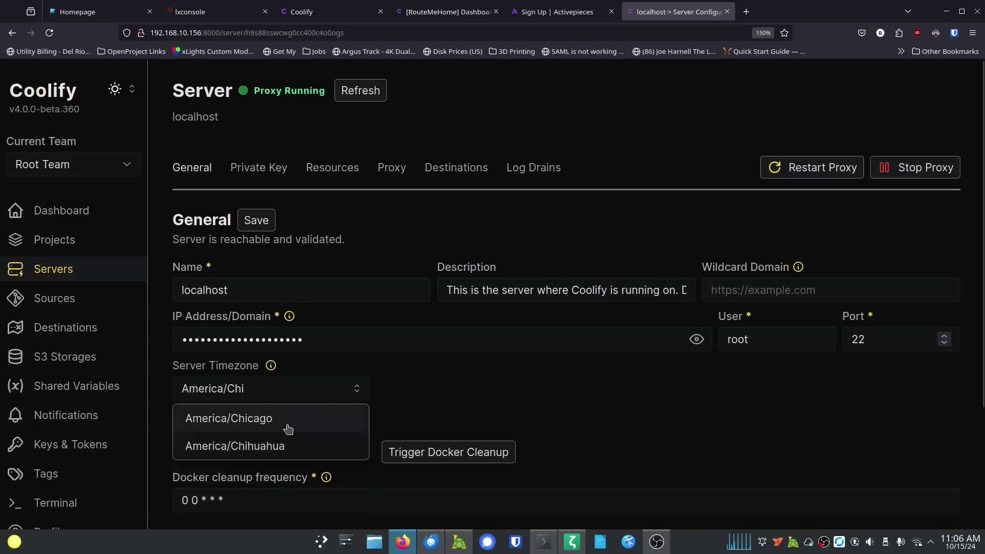
left_click(285, 427)
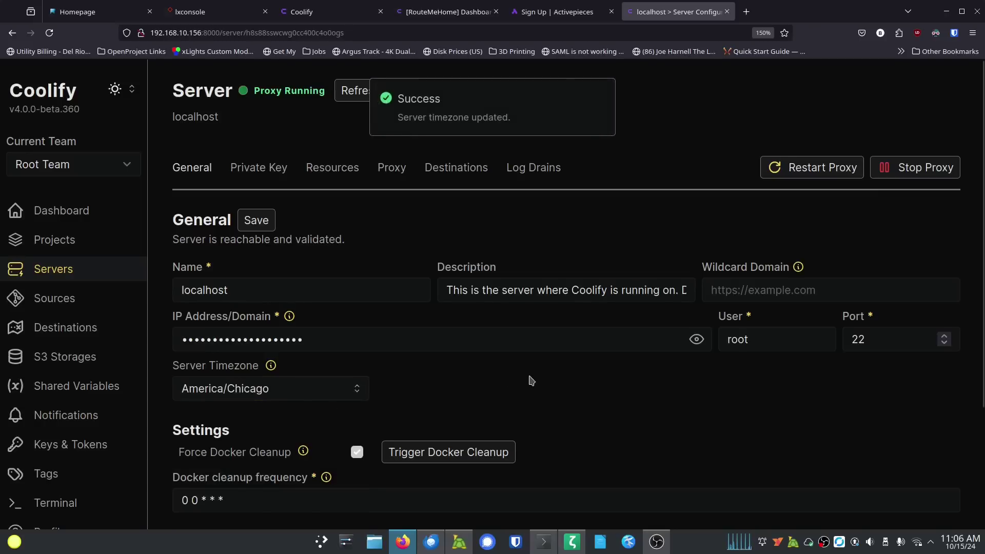
scroll(578, 387, "down", 2)
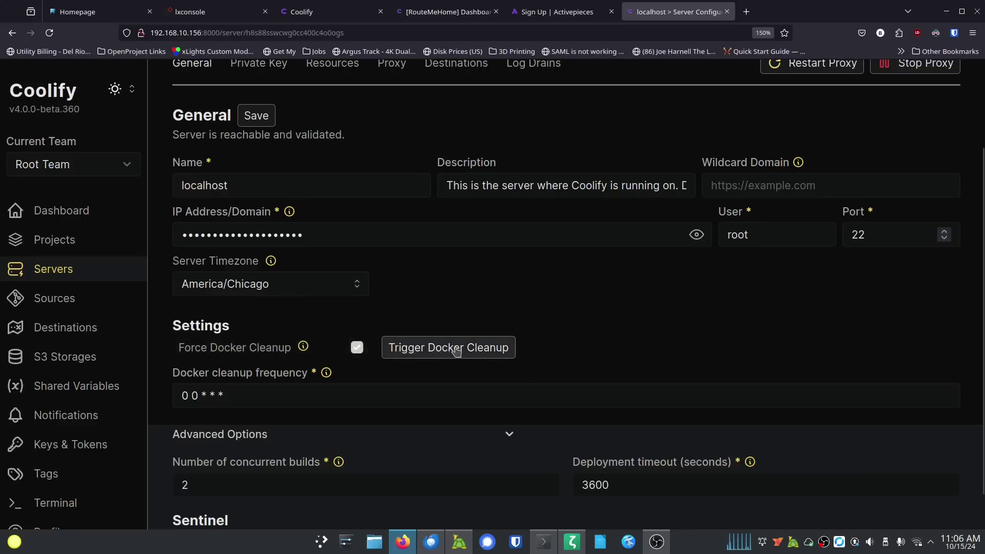
scroll(583, 331, "down", 1)
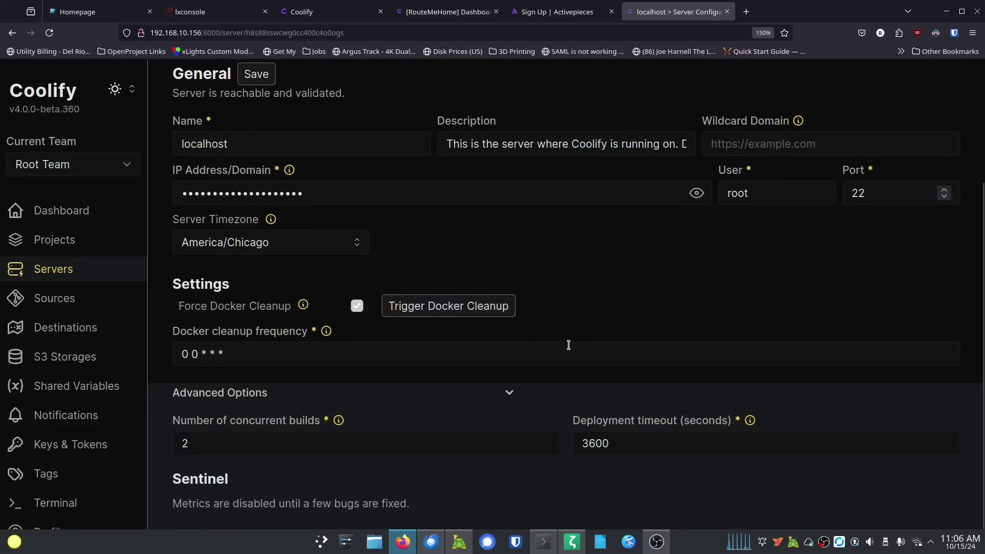
scroll(545, 394, "up", 3)
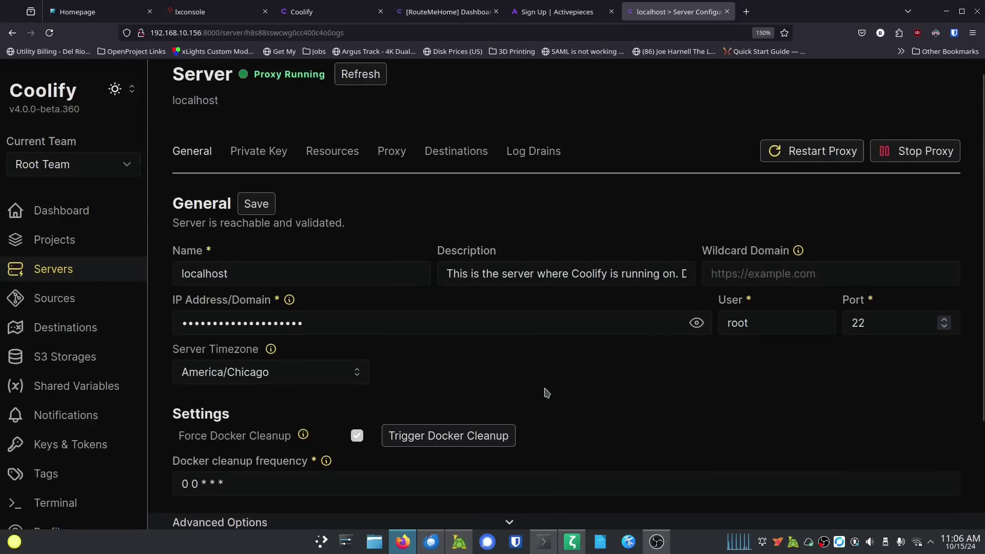
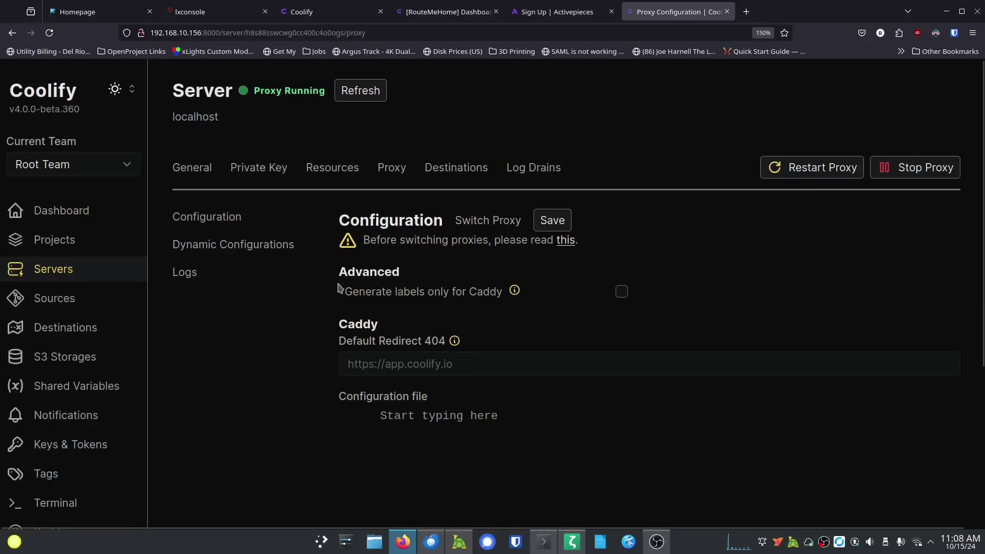
Step: View the localhost proxy's Caddy dynamic configurations, then go back to its Configuration page
mouse_move(457, 353)
left_click(215, 246)
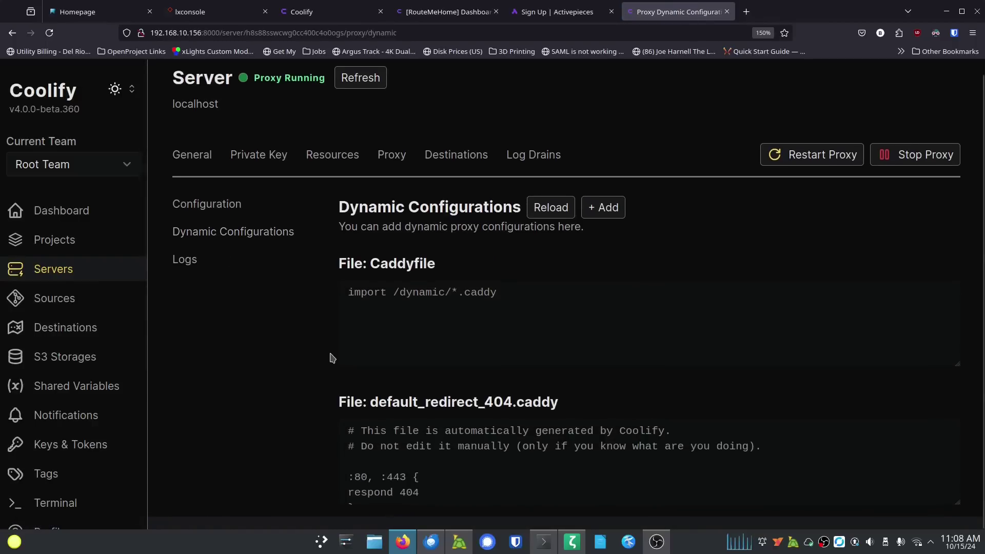
left_click(220, 220)
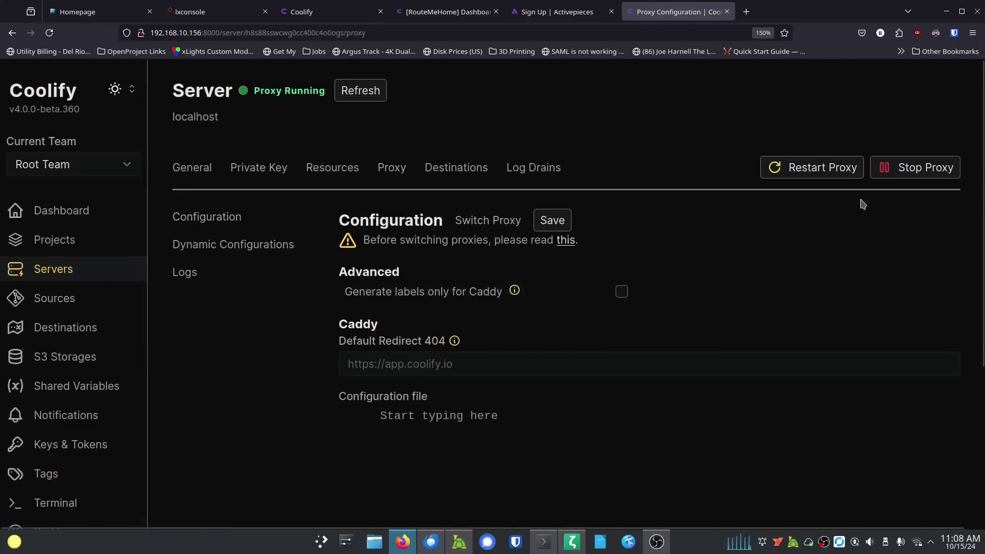
Step: Restart the localhost Caddy proxy, close the logs panel, and review the configuration file
left_click(853, 177)
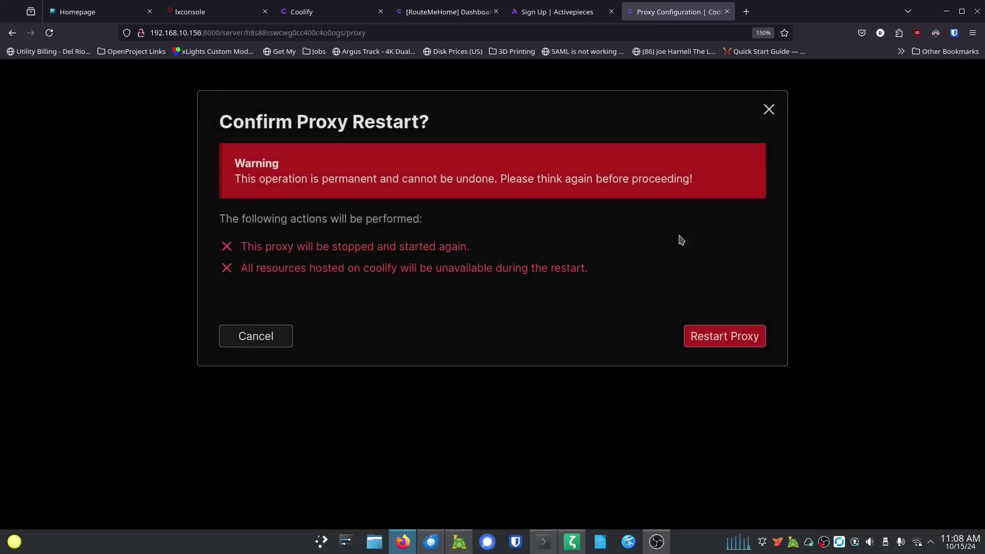
left_click(713, 348)
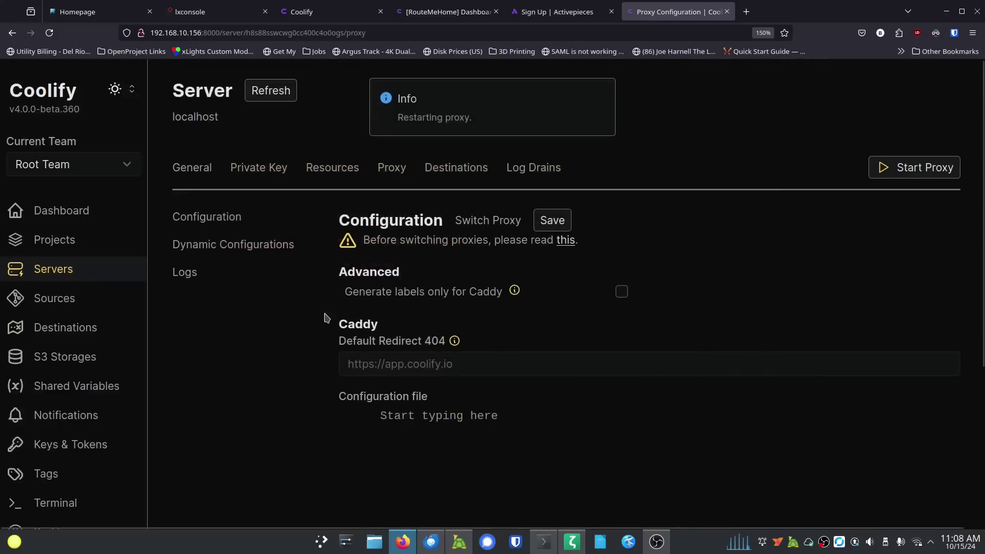
left_click(273, 323)
scroll(334, 339, "down", 3)
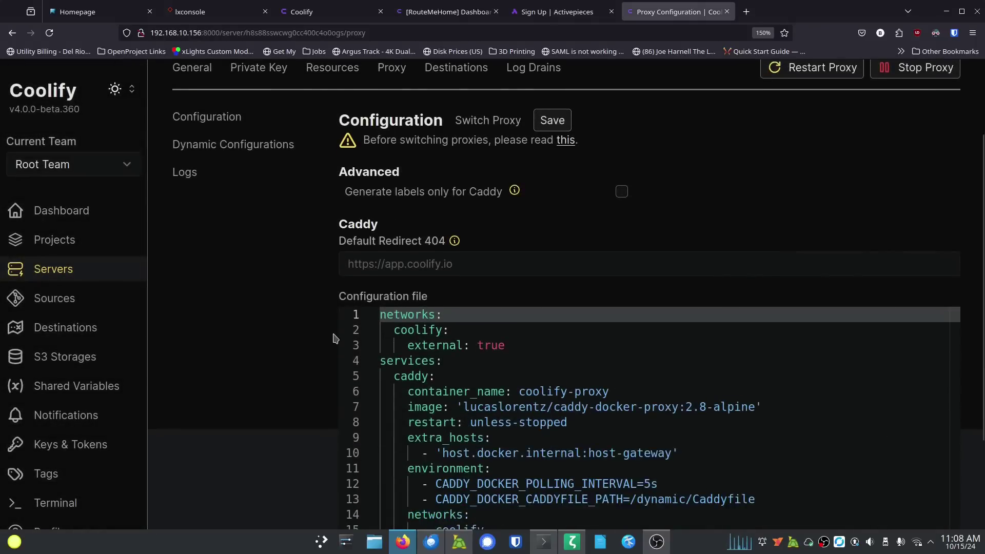
scroll(334, 338, "down", 3)
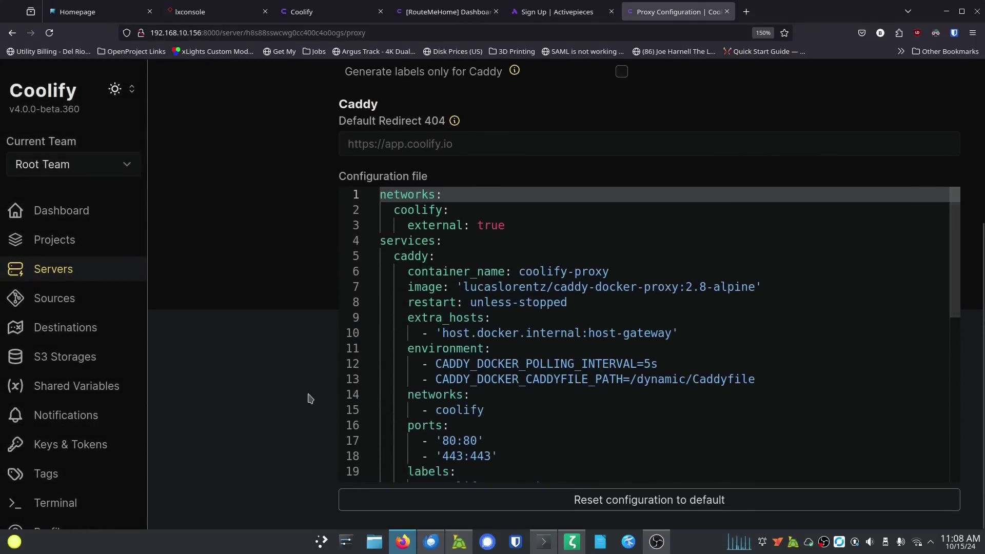
scroll(310, 399, "up", 3)
scroll(310, 398, "up", 2)
scroll(310, 398, "down", 4)
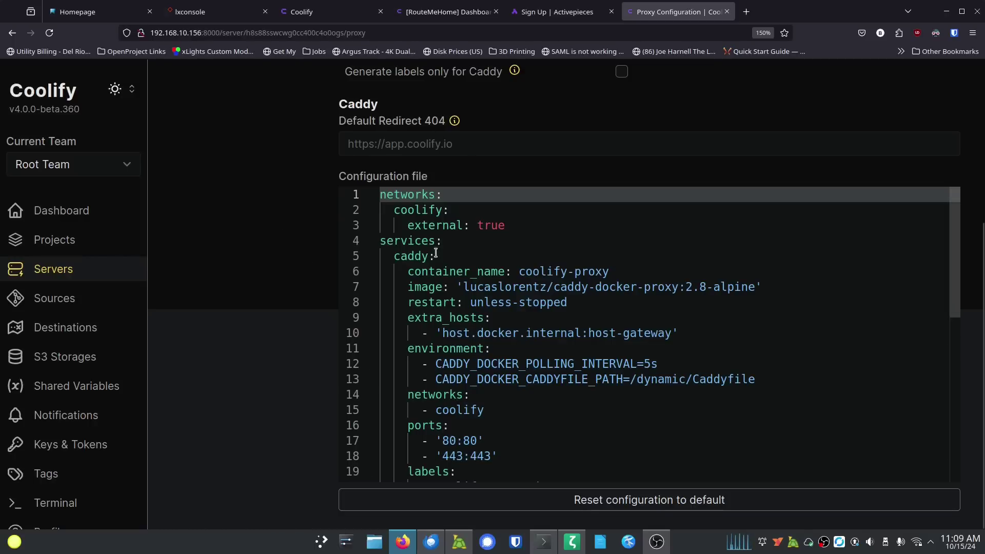
scroll(213, 352, "up", 4)
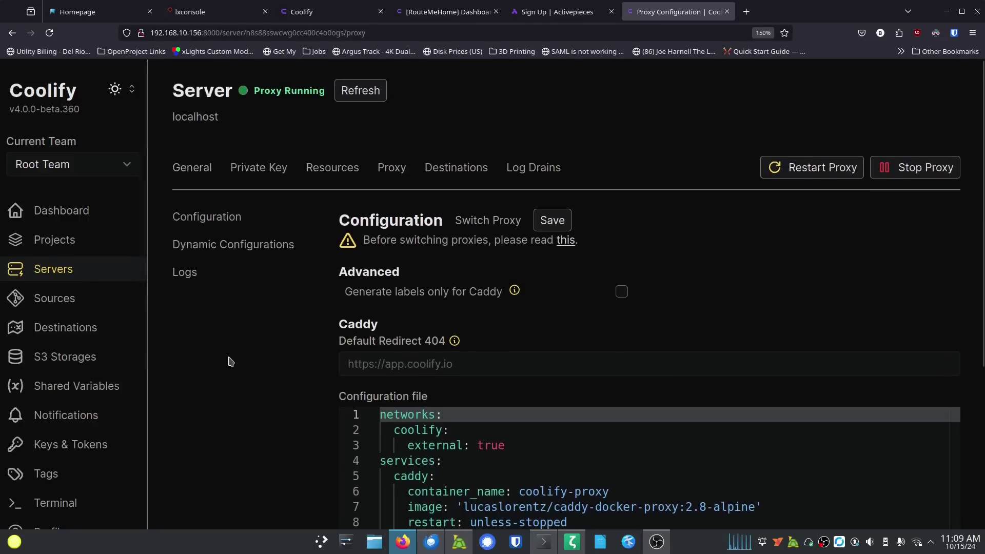
scroll(229, 363, "down", 4)
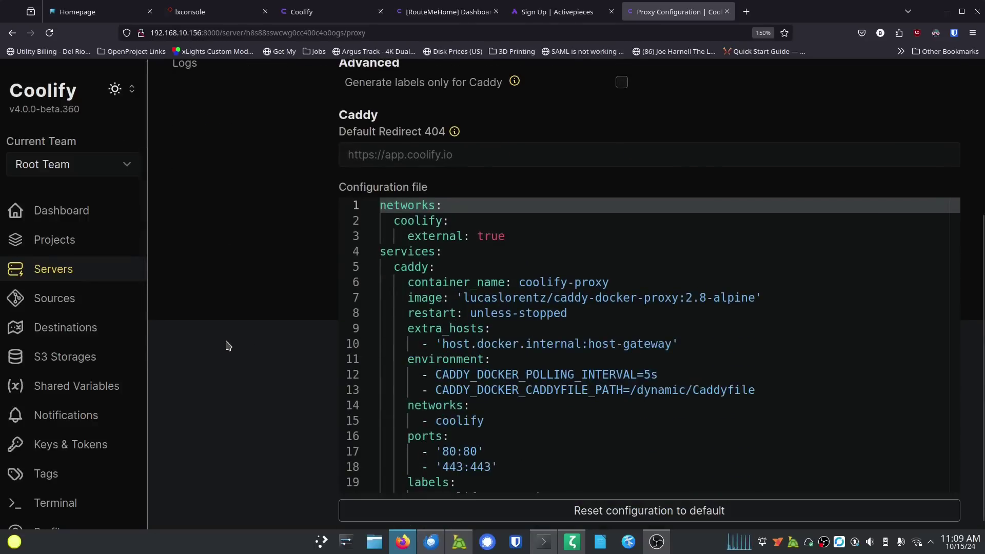
scroll(326, 433, "up", 4)
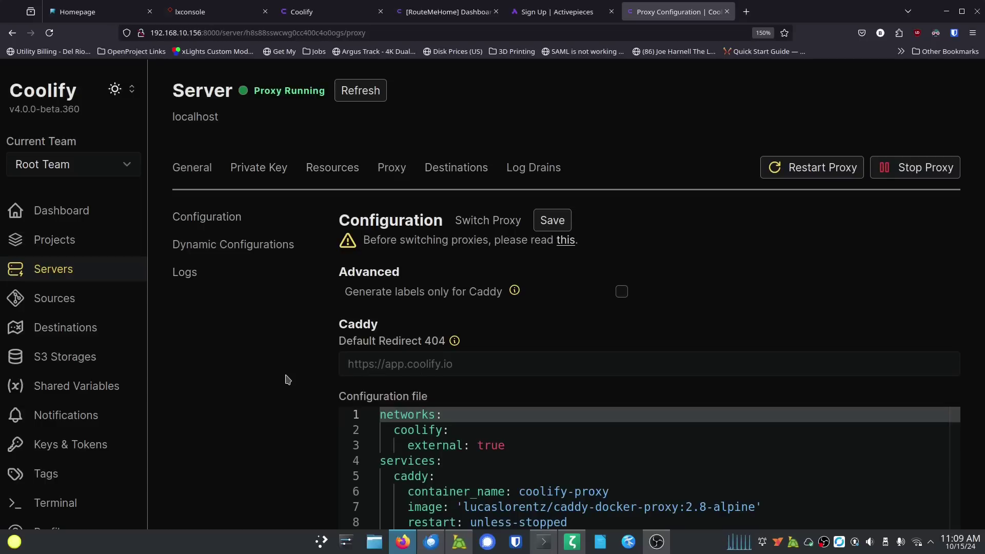
scroll(286, 370, "down", 5)
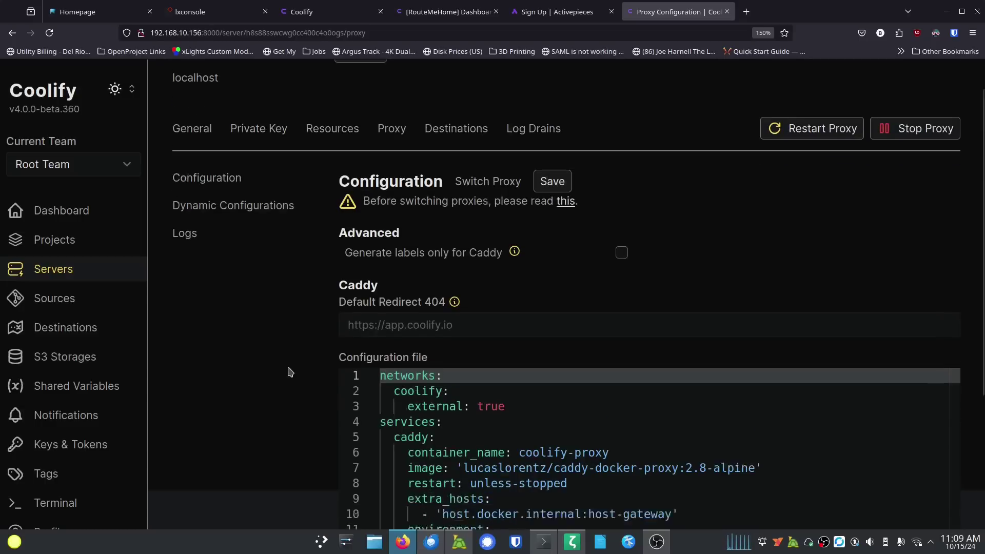
scroll(318, 354, "up", 5)
Step: Browse the localhost server's Destinations and Log Drains, ending on its General settings
left_click(436, 174)
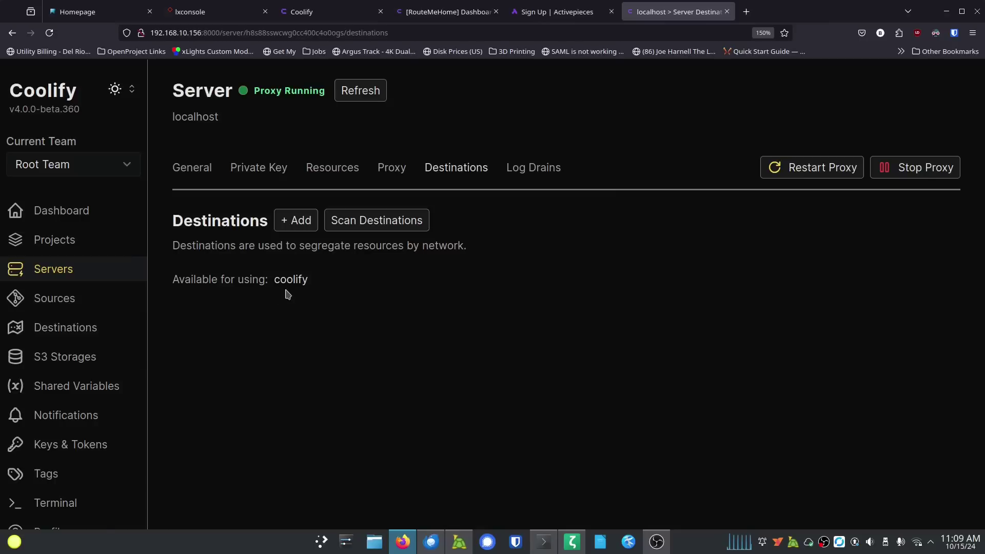
left_click(534, 174)
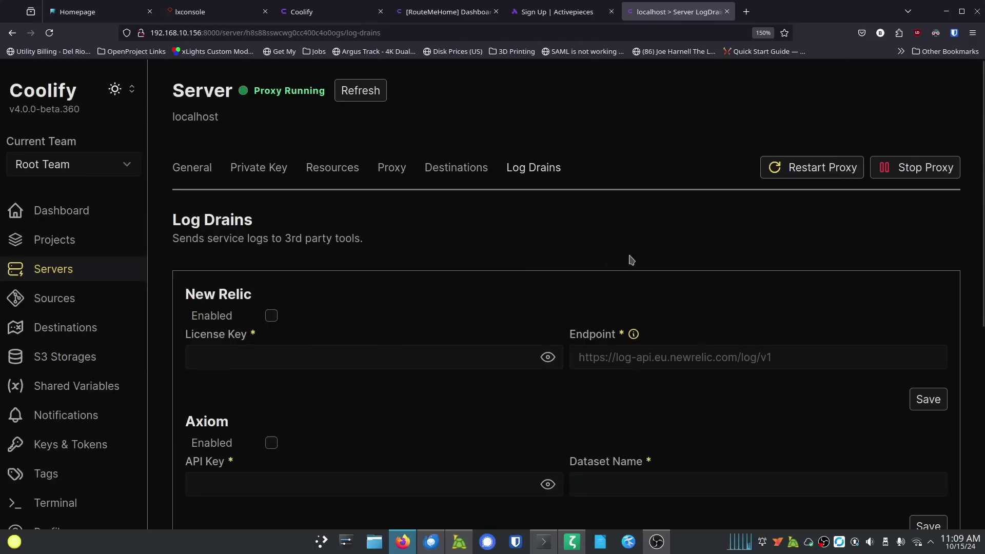
left_click(191, 171)
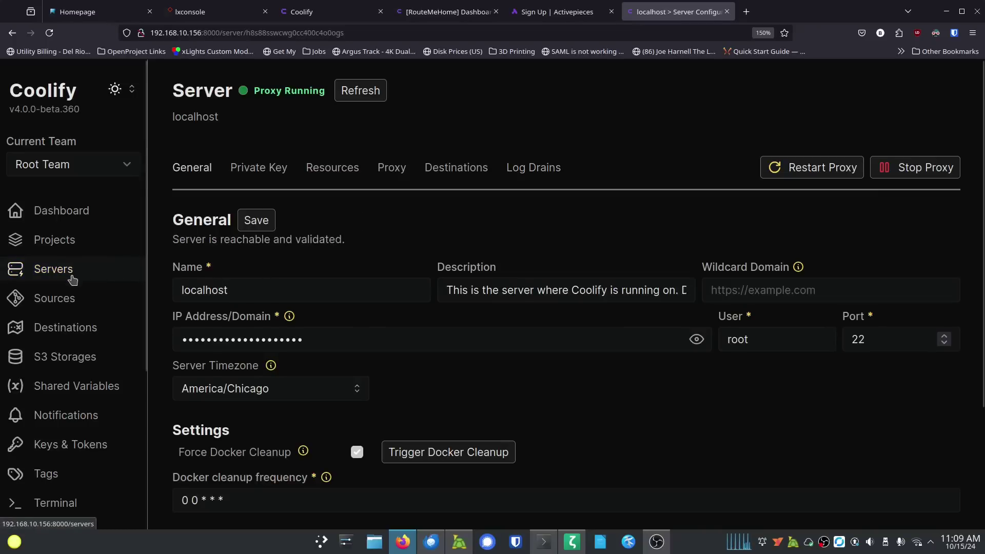
scroll(77, 318, "down", 4)
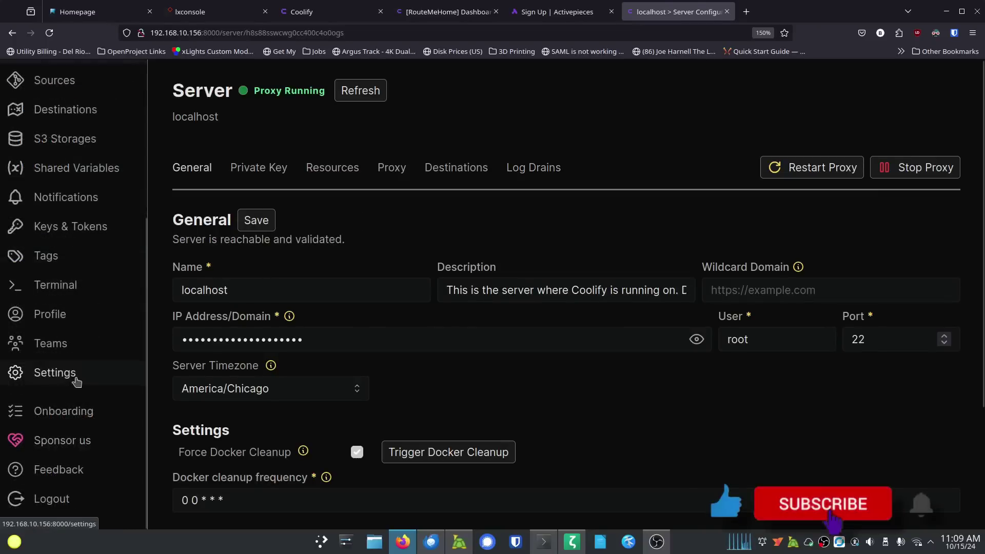
Step: In instance Settings, change the Instance Timezone from UTC to America/Chicago
left_click(84, 373)
left_click(274, 168)
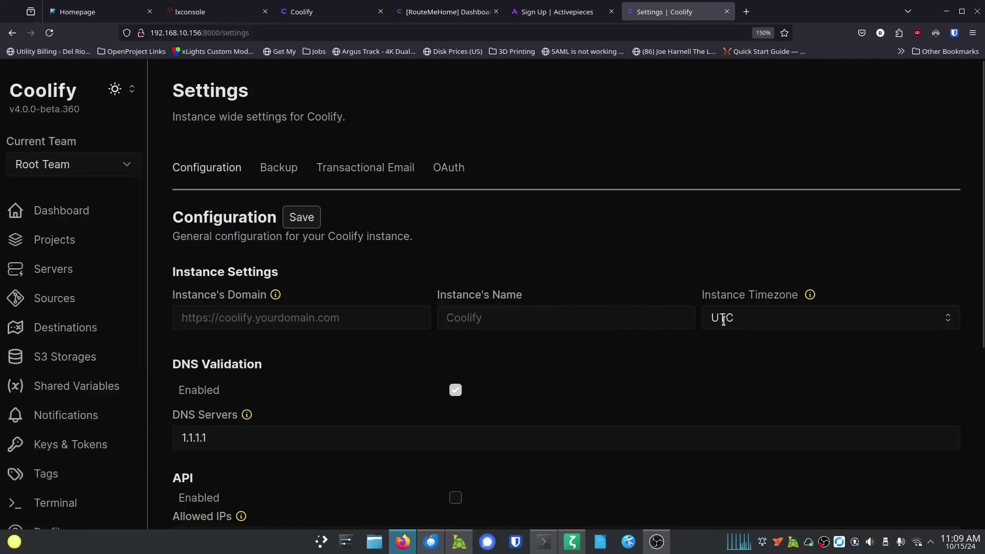
left_click(766, 319)
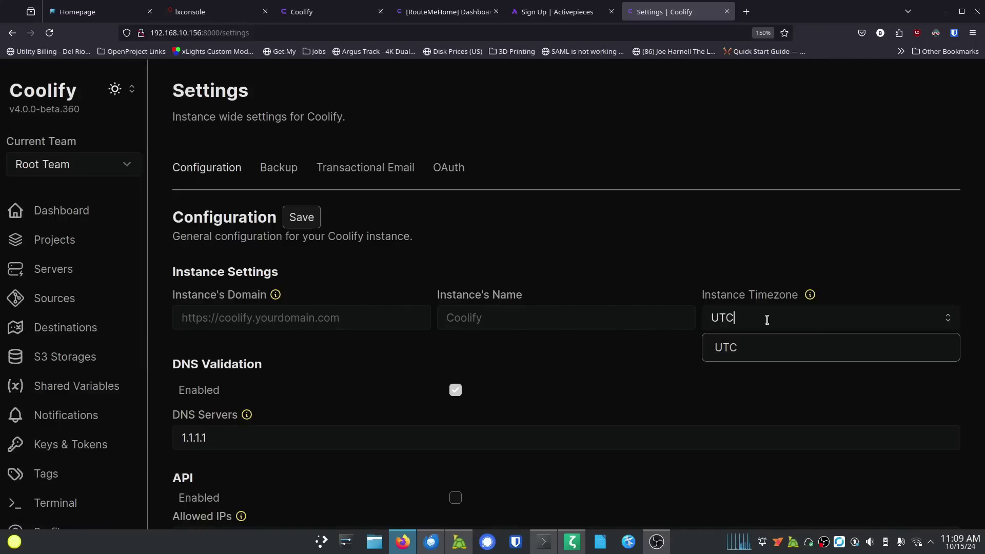
key("BackSpace")
key("BackSpace")
key("BackSpace")
type("Am")
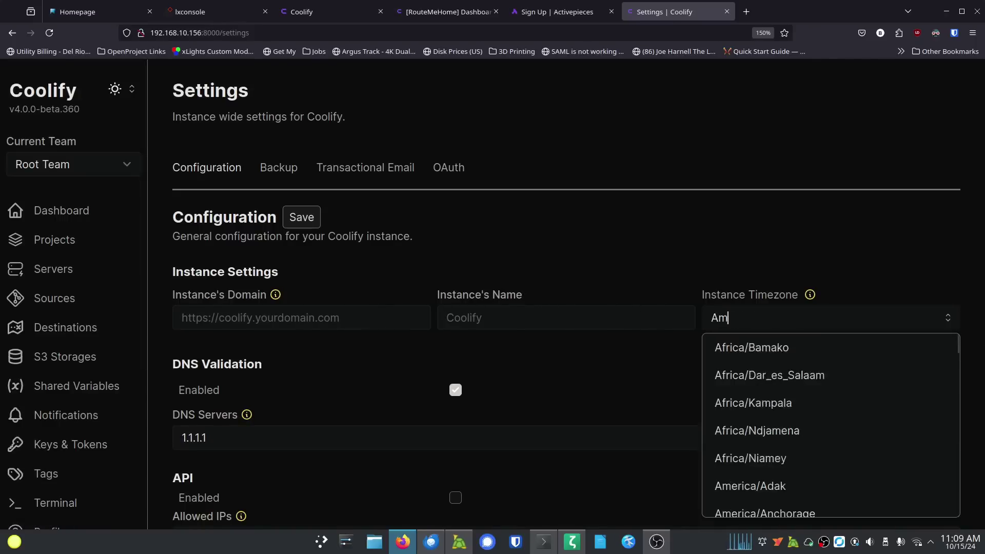
type("erica/Chi")
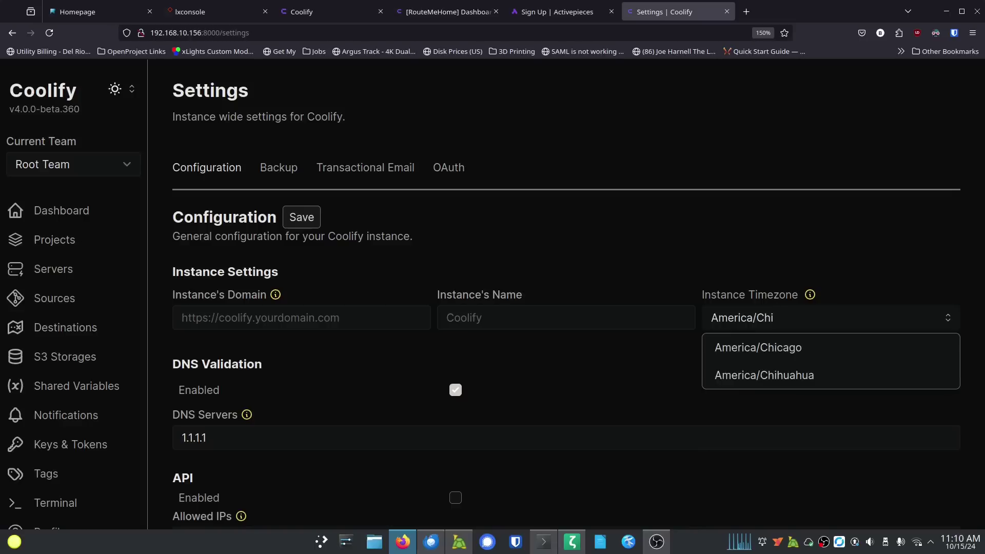
left_click(801, 344)
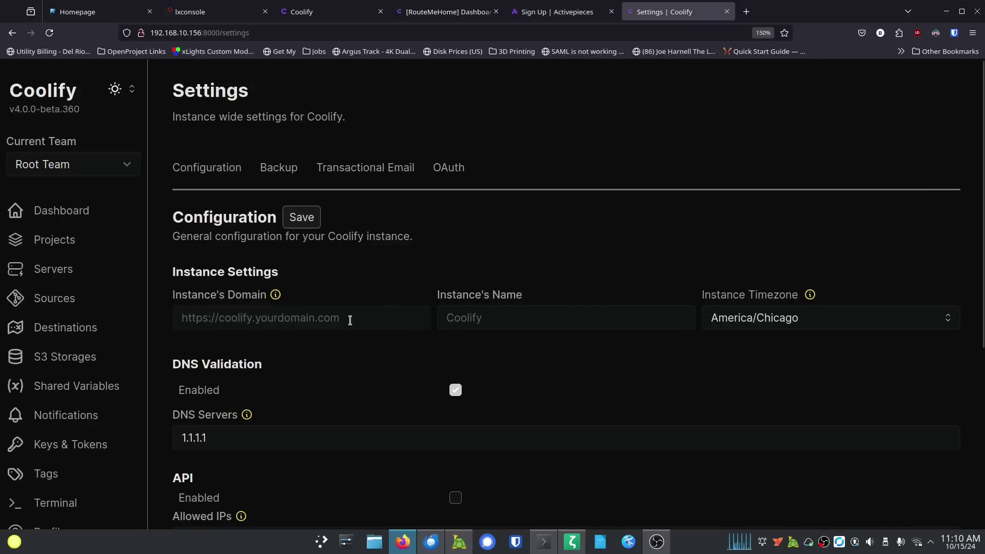
type("https://co")
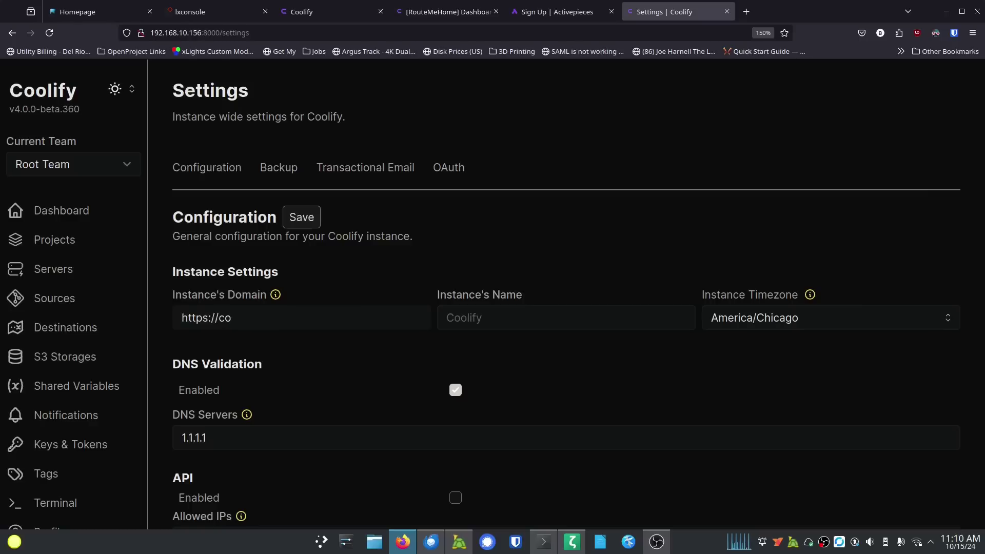
type("olify.routemehome.org")
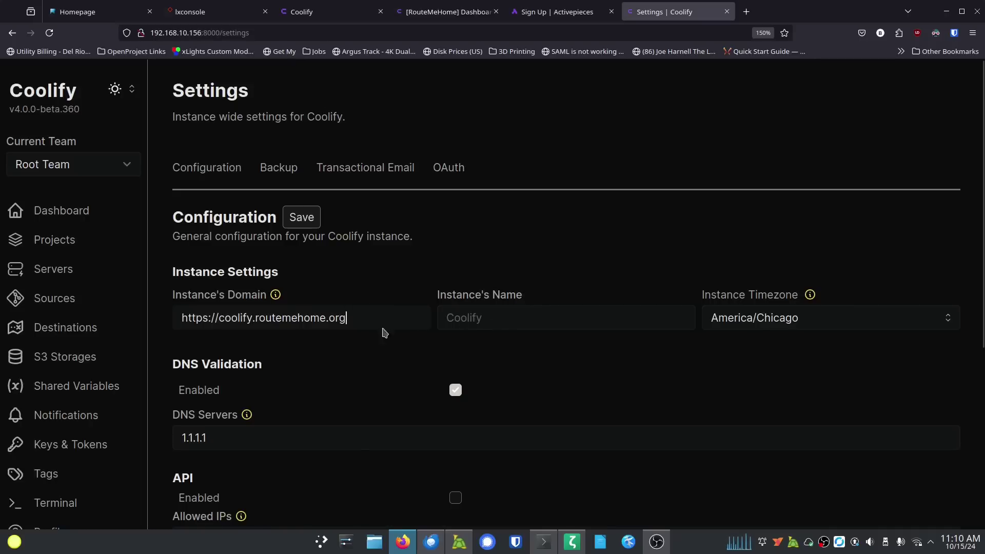
left_click(507, 319)
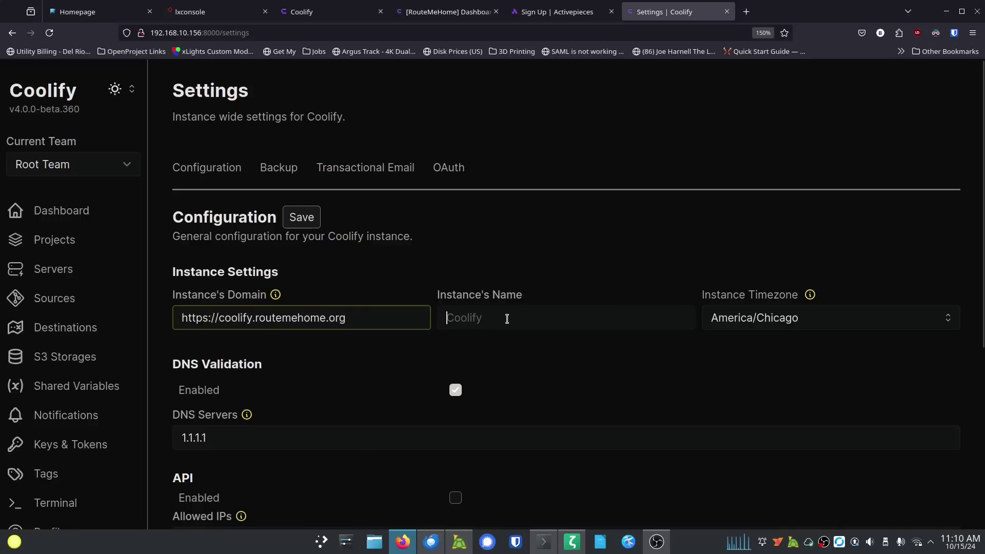
type("Coolify Video")
scroll(350, 380, "down", 5)
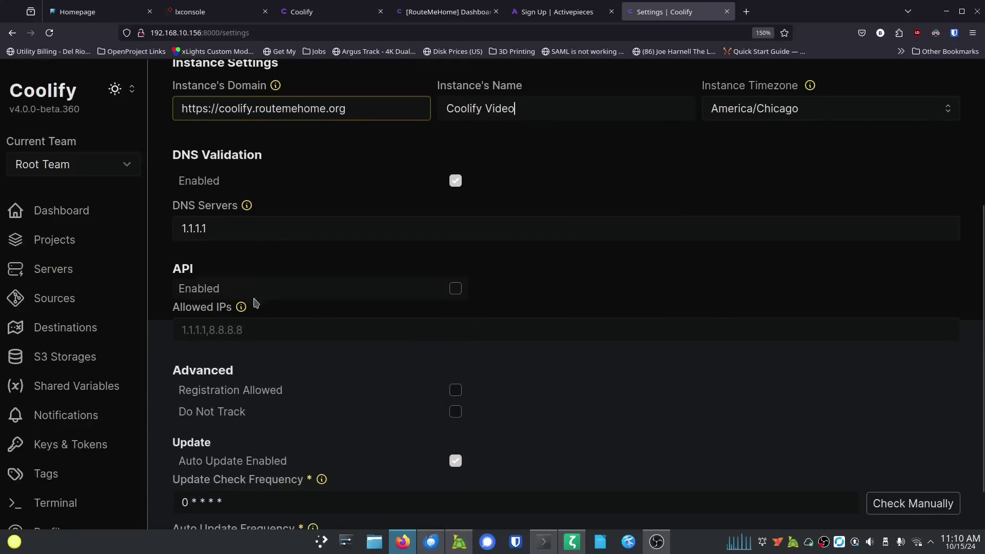
scroll(294, 426, "down", 2)
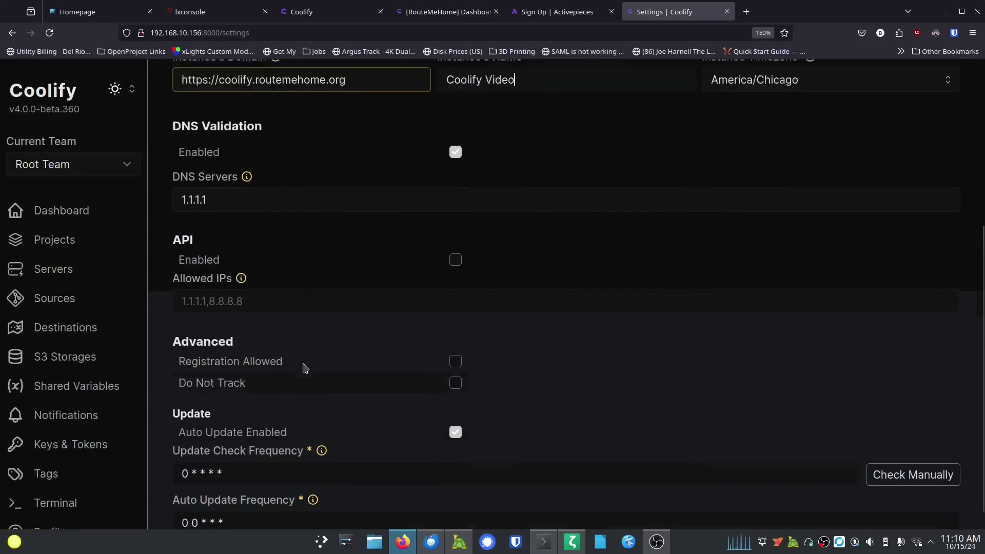
scroll(304, 368, "up", 5)
left_click(301, 216)
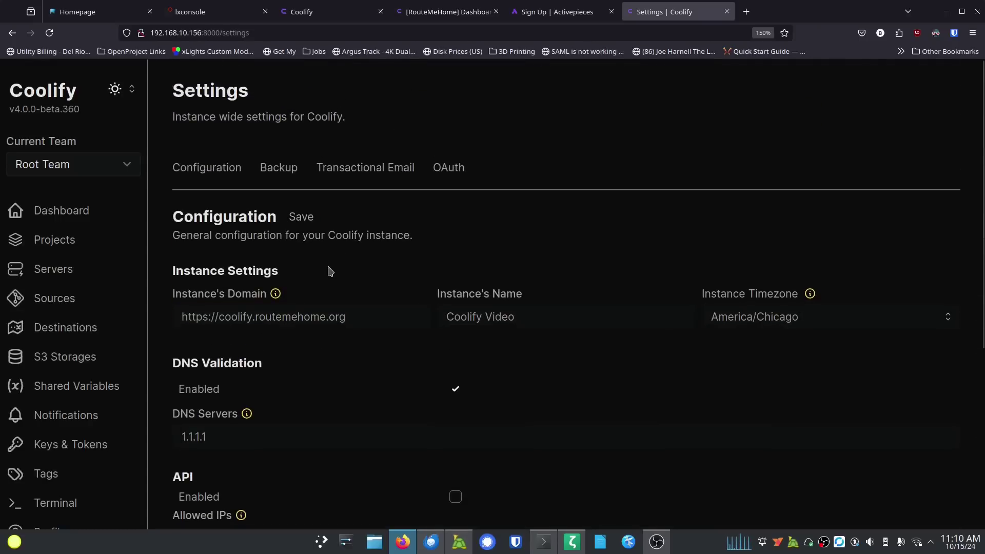
left_click(275, 176)
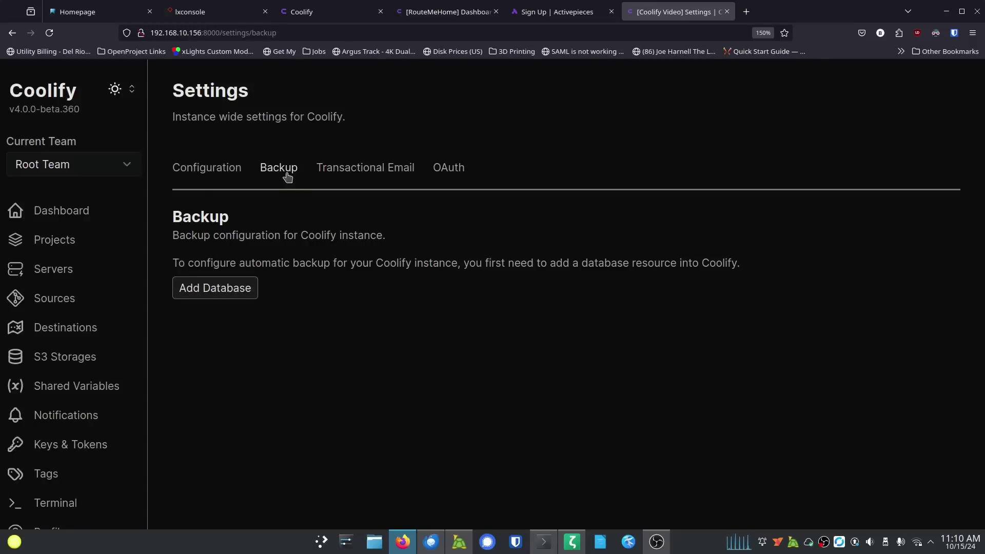
Step: In Transactional Email, enter SMTP host smtp.purelymail.com with port 587
left_click(353, 170)
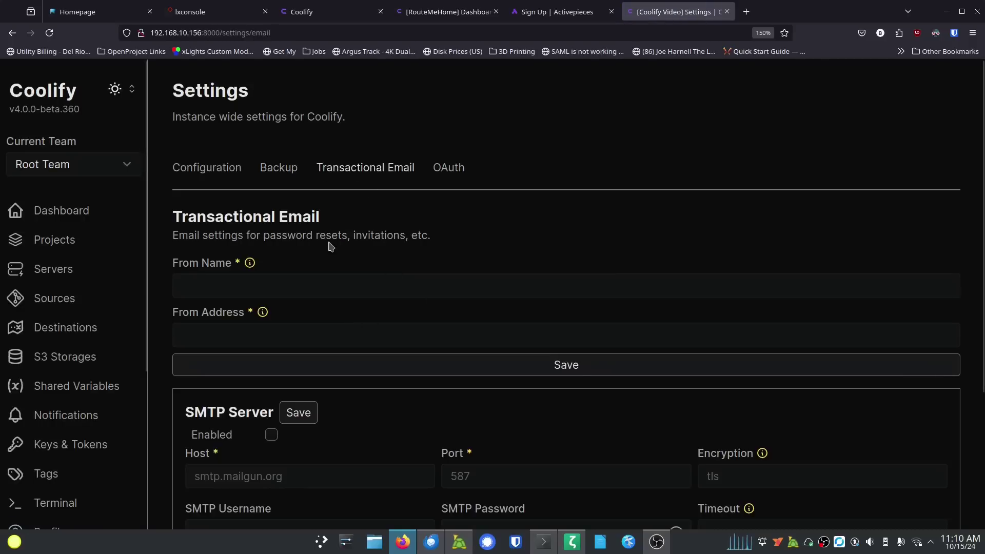
left_click(235, 288)
left_click(163, 298)
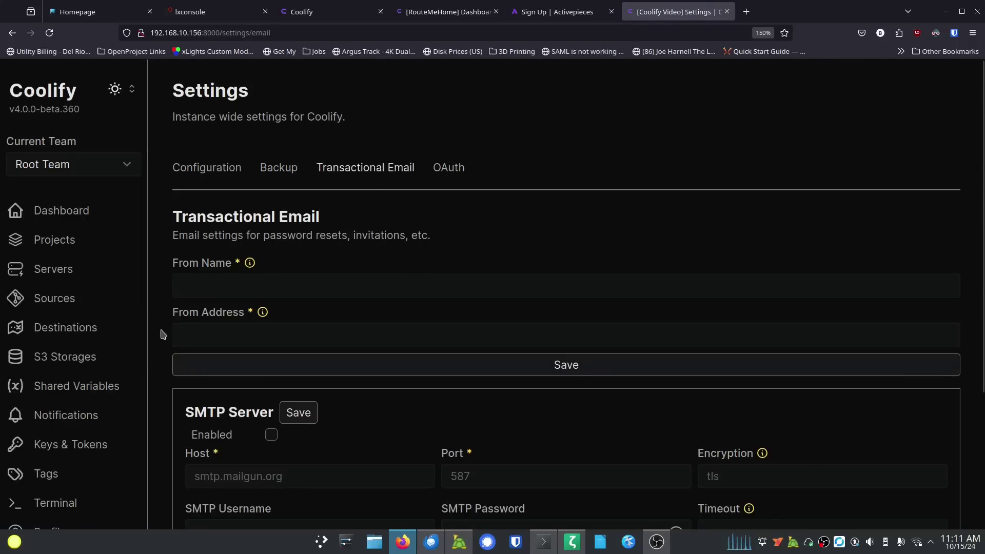
scroll(165, 330, "down", 3)
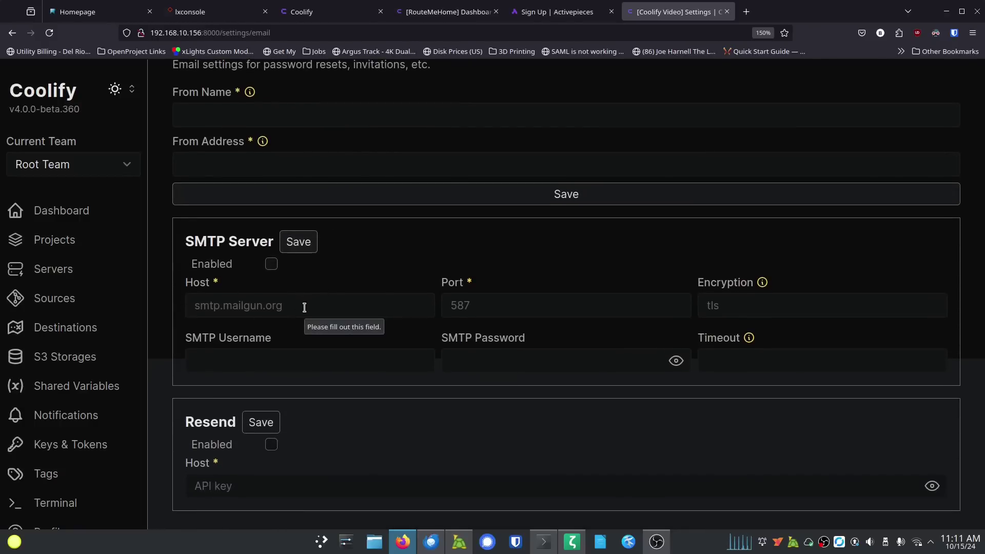
left_click(304, 308)
type("smt")
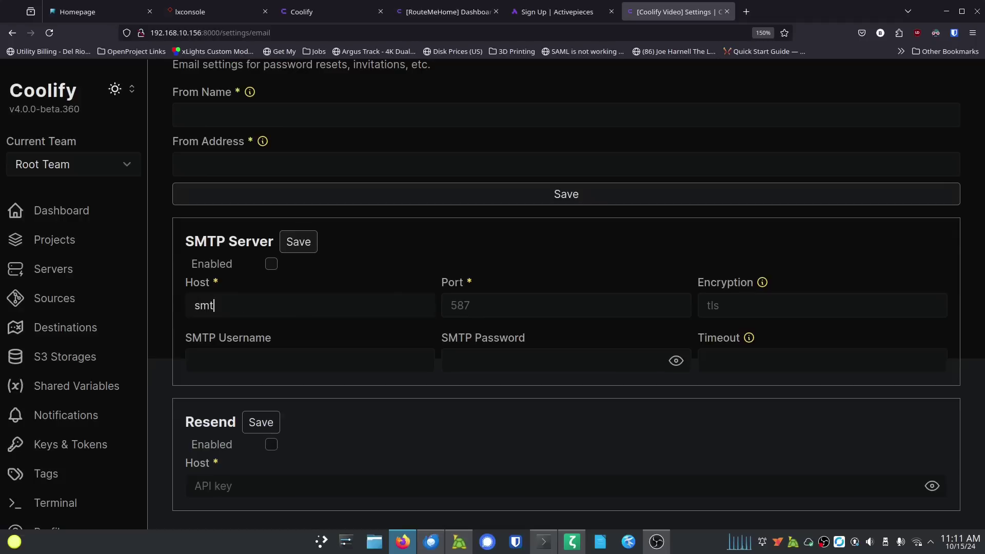
type("p.purelymail.com")
key("Tab")
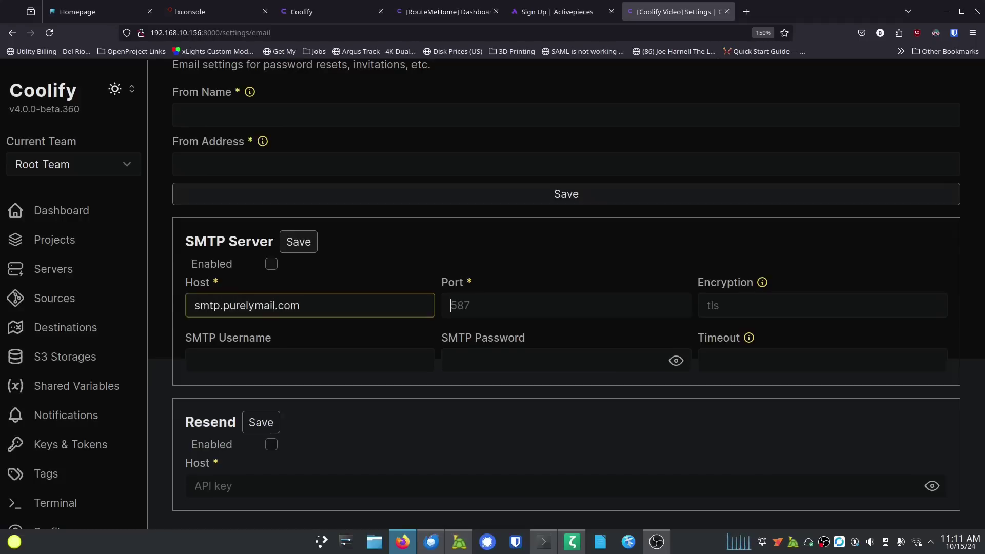
type("587")
Step: Set the SMTP Encryption field to tls
key("Tab")
type("start-tls")
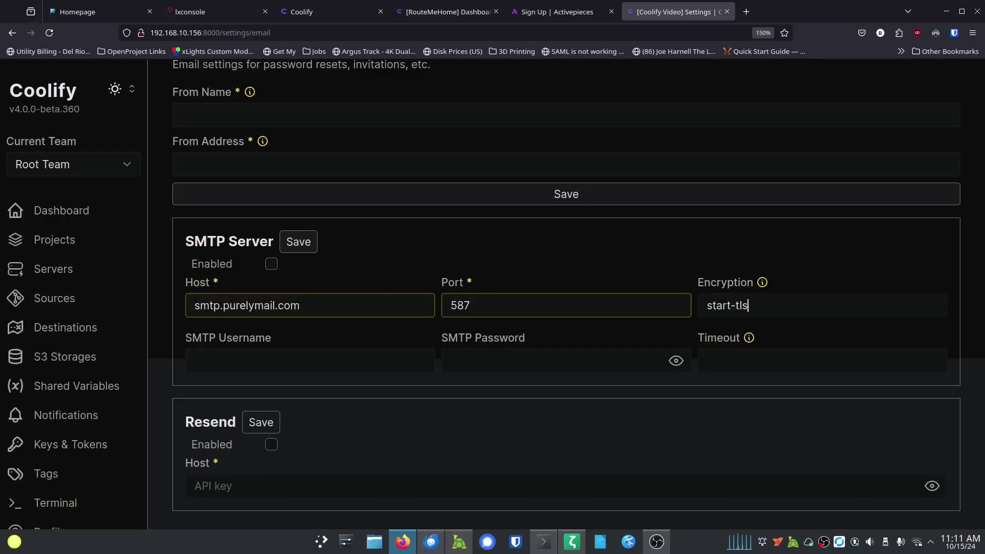
key("BackSpace")
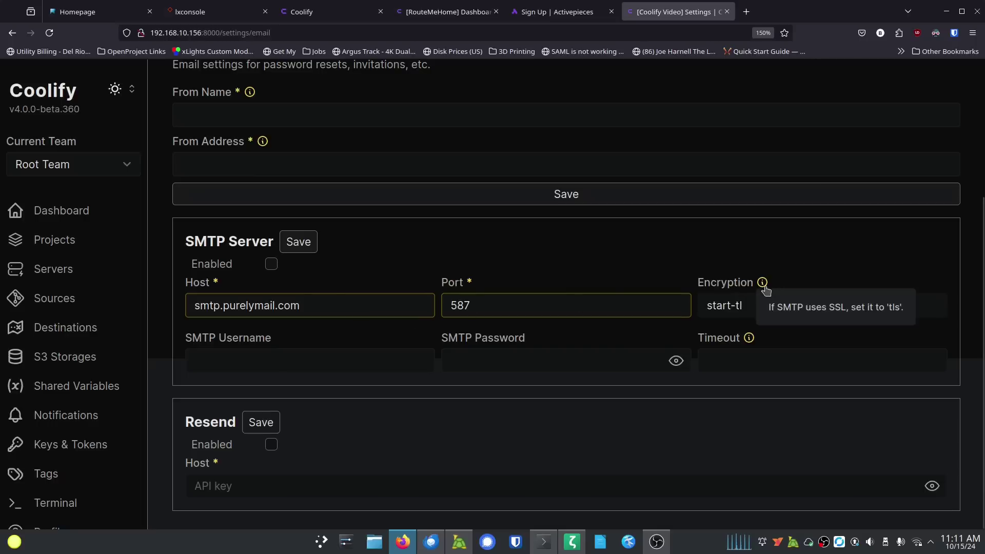
left_click(763, 284)
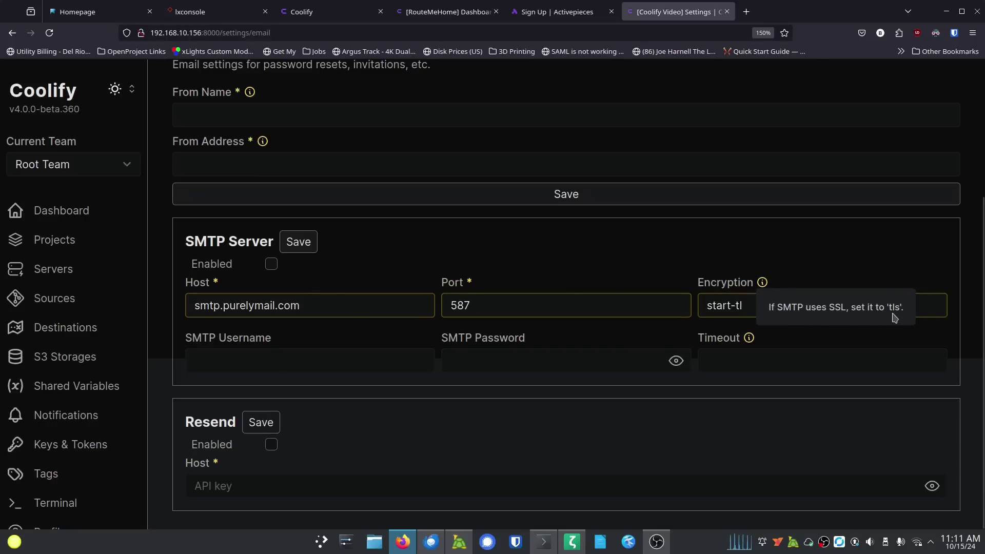
left_click_drag(763, 302, 655, 303)
type("tls")
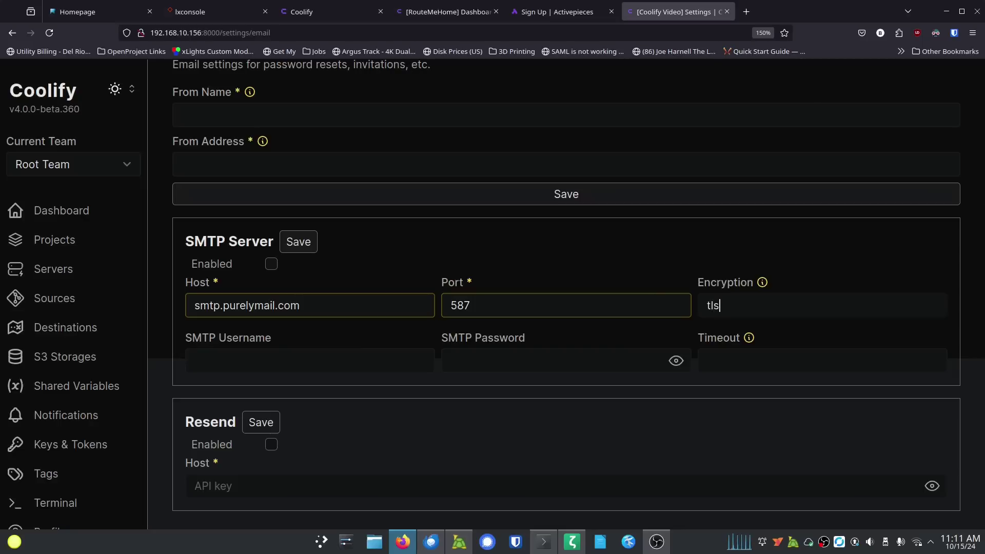
Step: Enter the mail account's e-mail address as SMTP username and its password
left_click(297, 359)
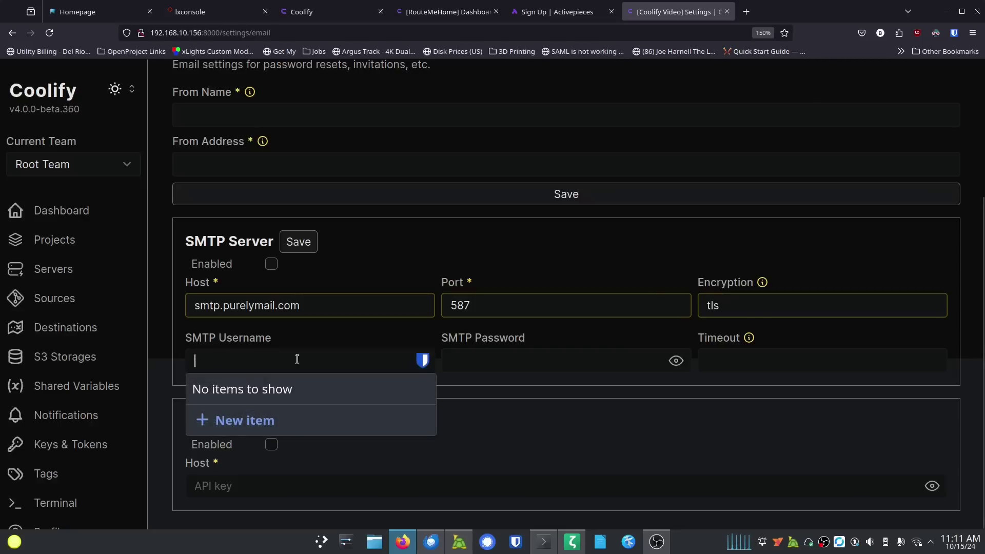
type("b")
key("BackSpace")
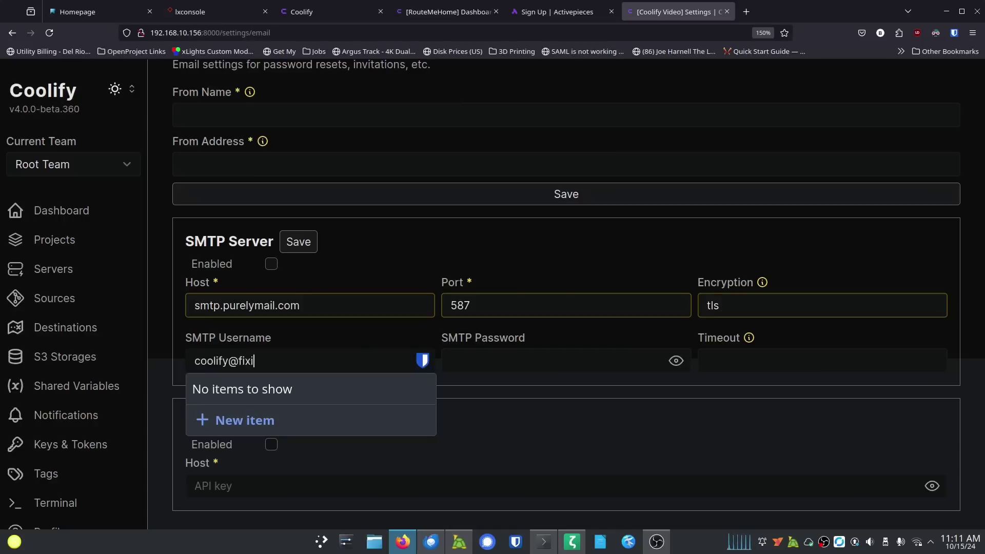
key("Tab")
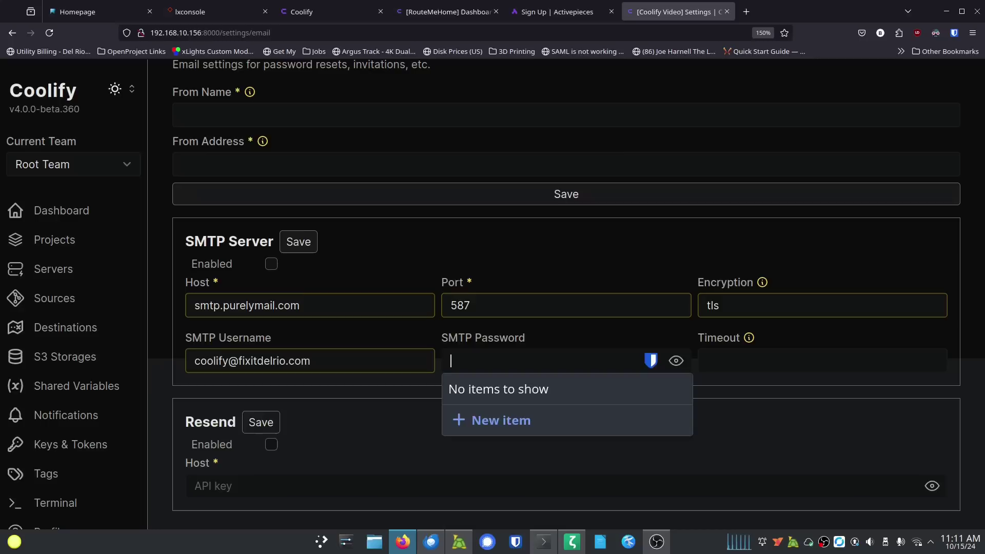
type("•••")
key("BackSpace")
key("BackSpace")
key("BackSpace")
type("••••••••••••••")
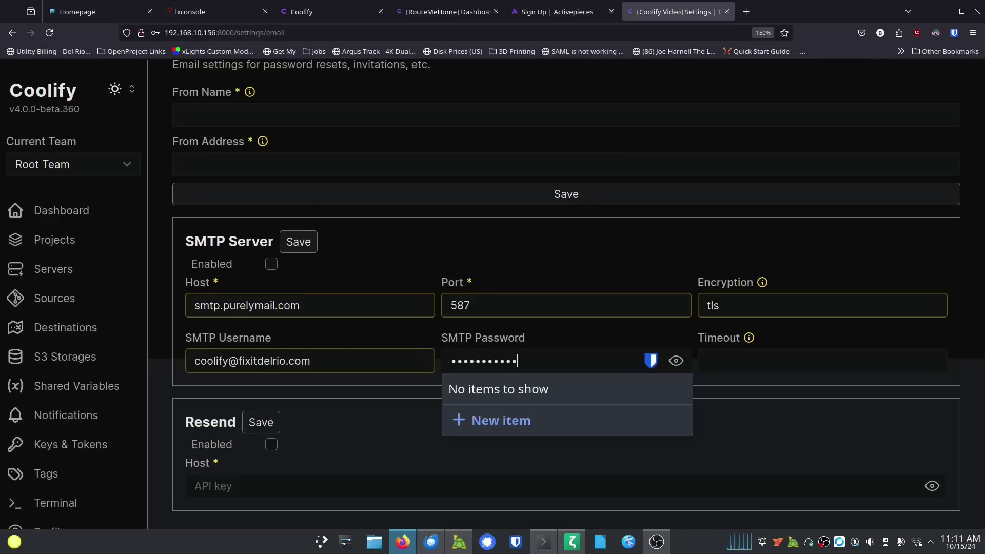
type("••••")
key("Tab")
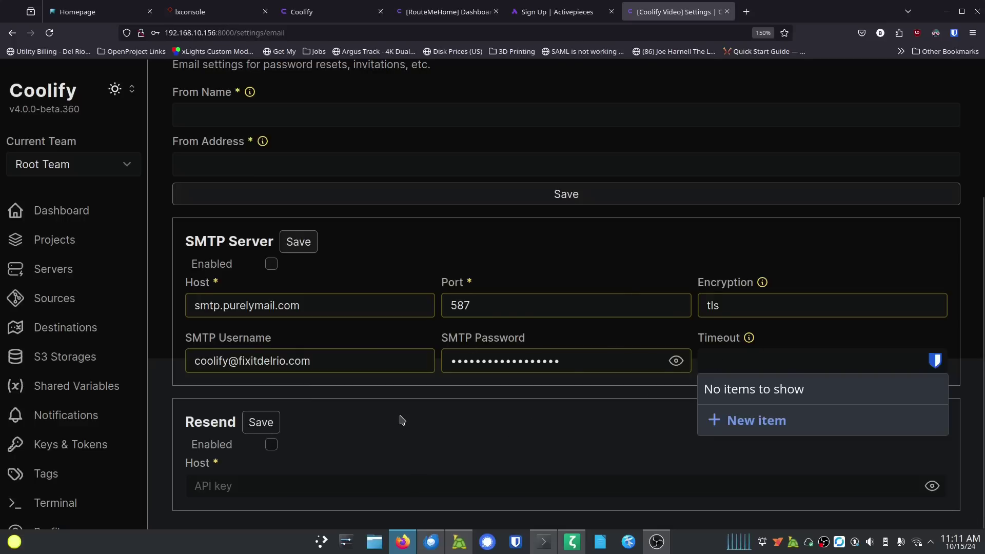
left_click(475, 429)
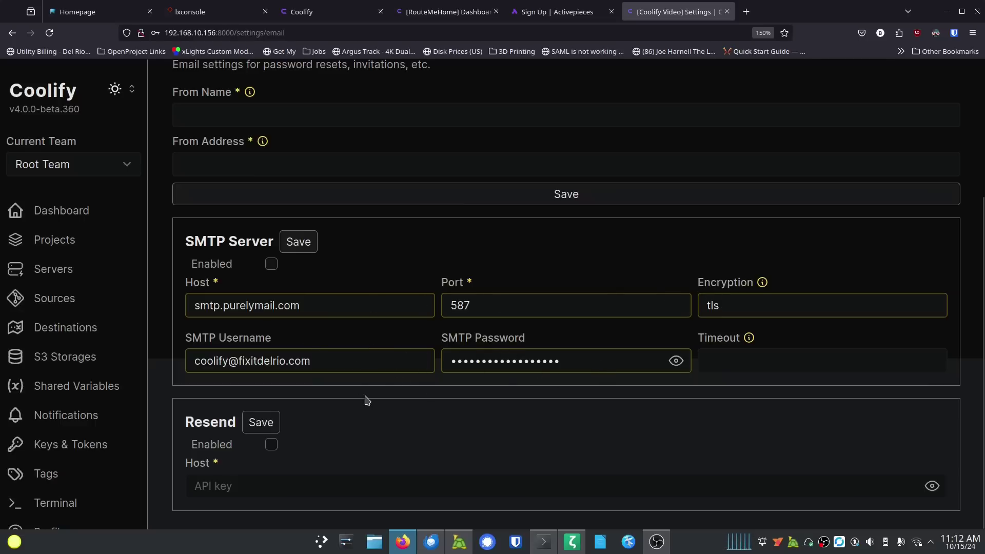
scroll(458, 169, "up", 3)
Step: Look over the OAuth settings, decline Firefox's save-login prompt, and open the Teams page
left_click(457, 173)
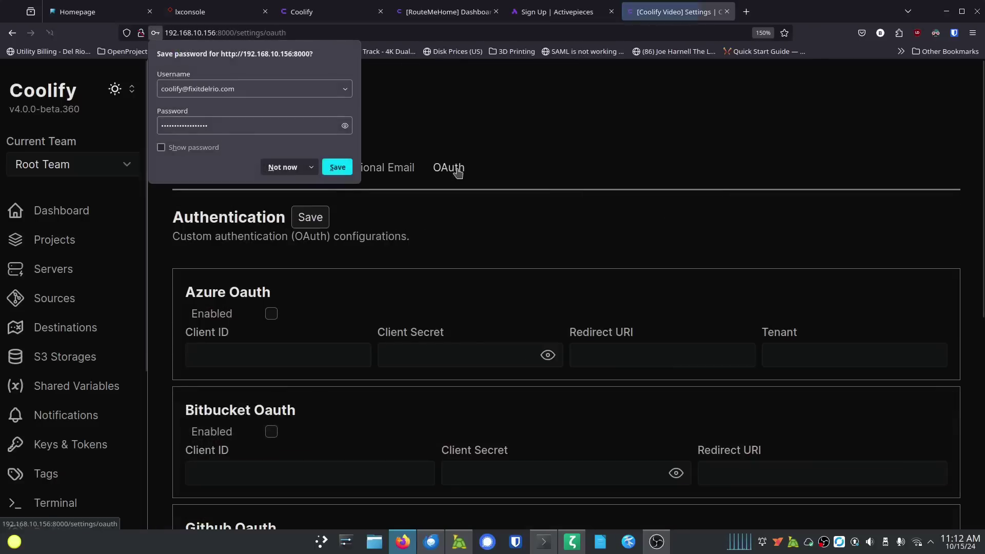
left_click(281, 166)
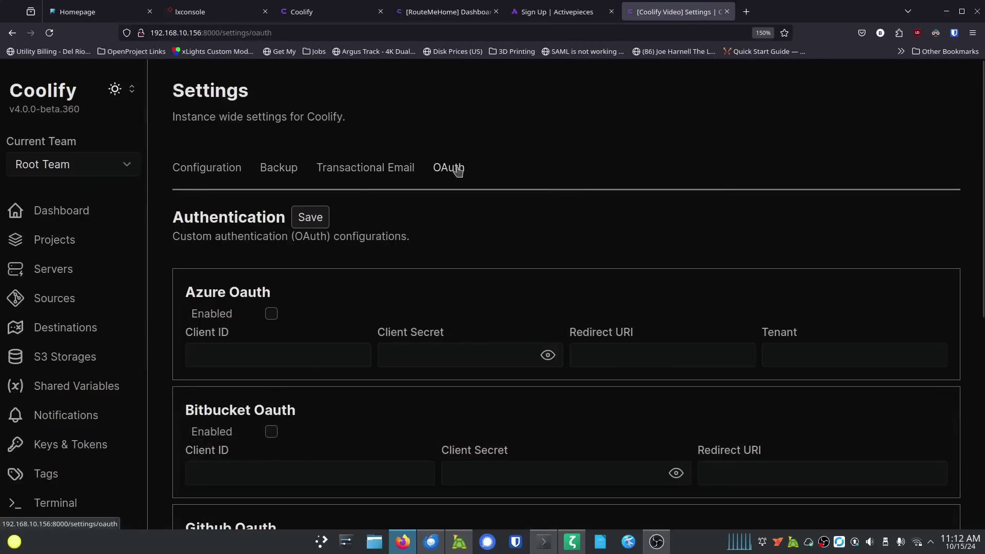
scroll(322, 330, "down", 5)
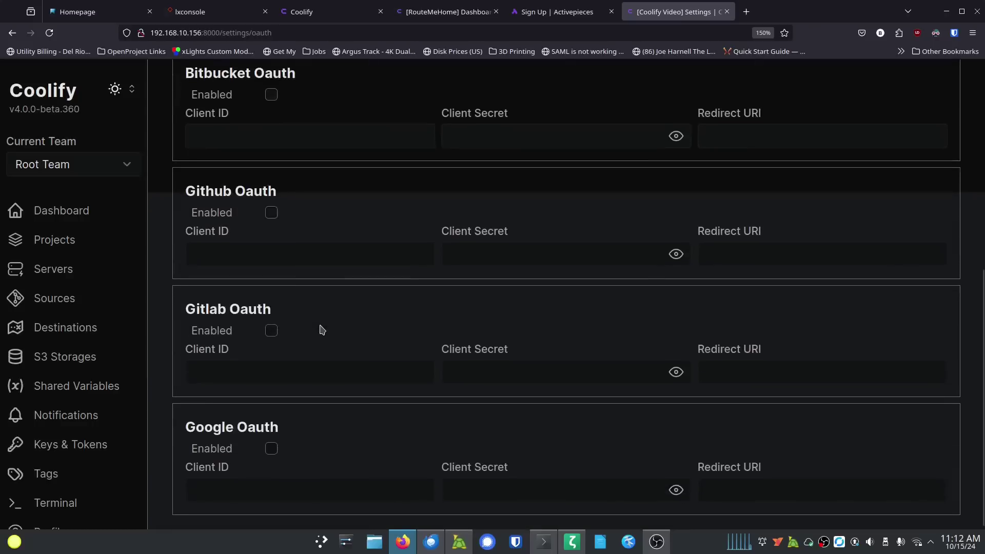
scroll(321, 325, "up", 5)
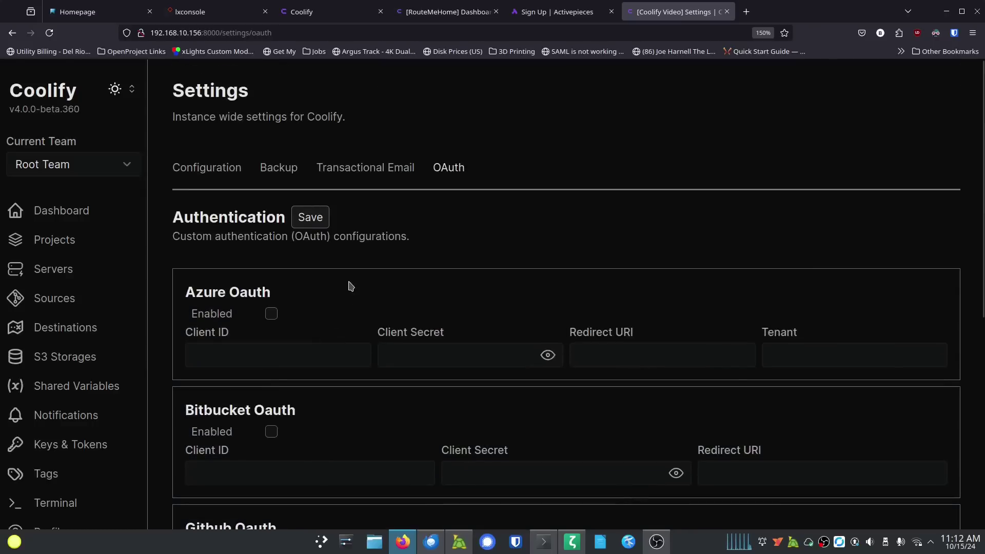
scroll(80, 429, "down", 4)
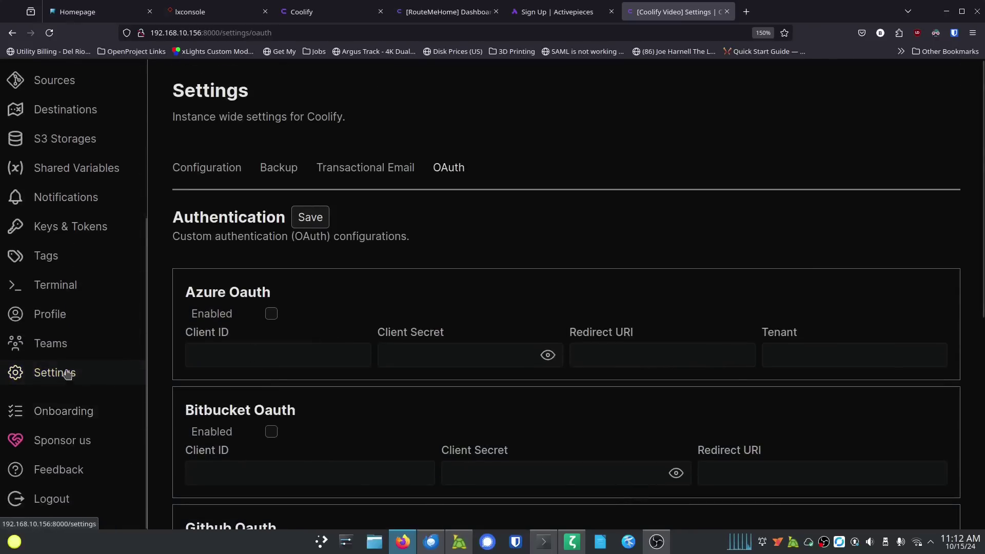
left_click(59, 344)
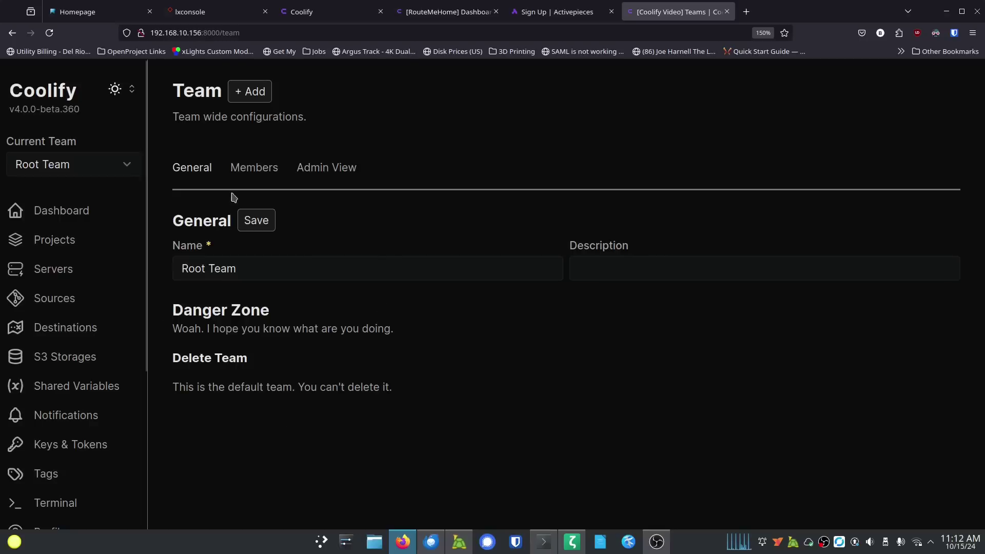
Step: View the Root Team's Members tab, then its Admin View
left_click(253, 168)
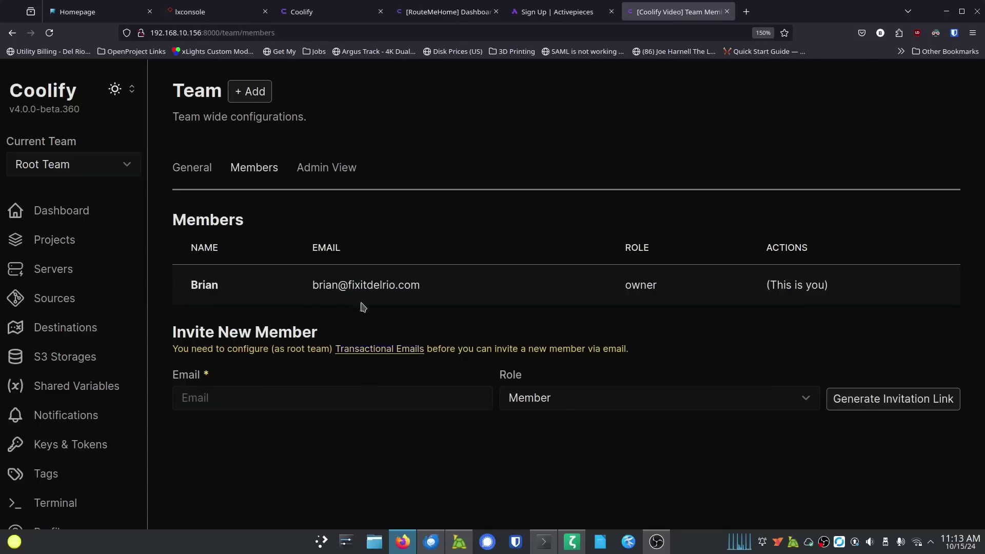
left_click(341, 168)
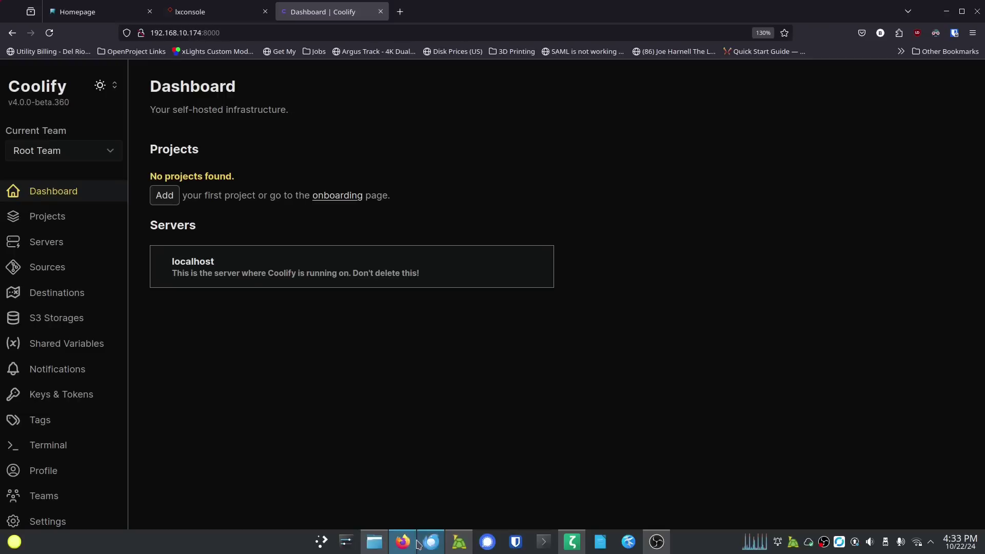
Step: In lxconsole, go to the UGREEN 4-bay server's instances and open cool-remote's Exec panel
left_click(223, 15)
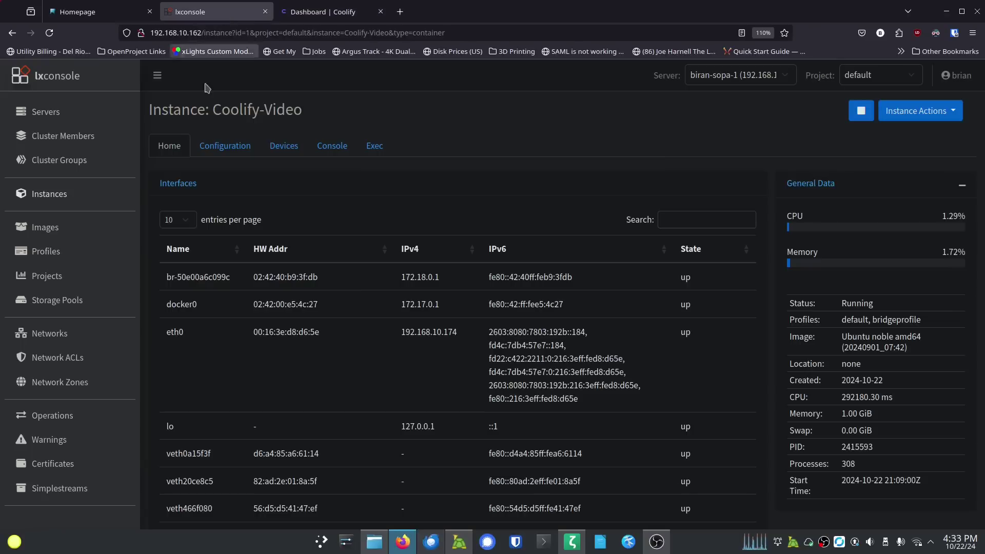
left_click(40, 110)
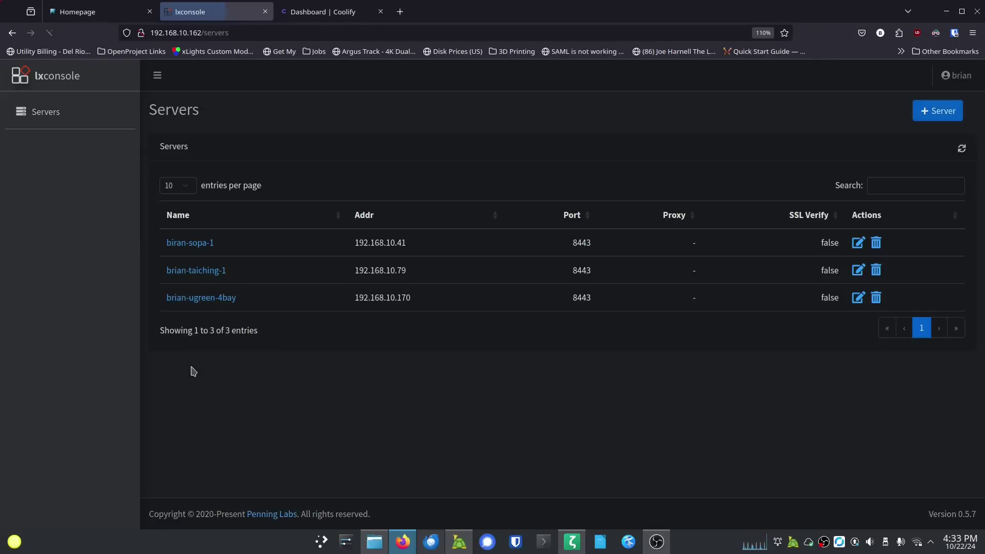
left_click(215, 298)
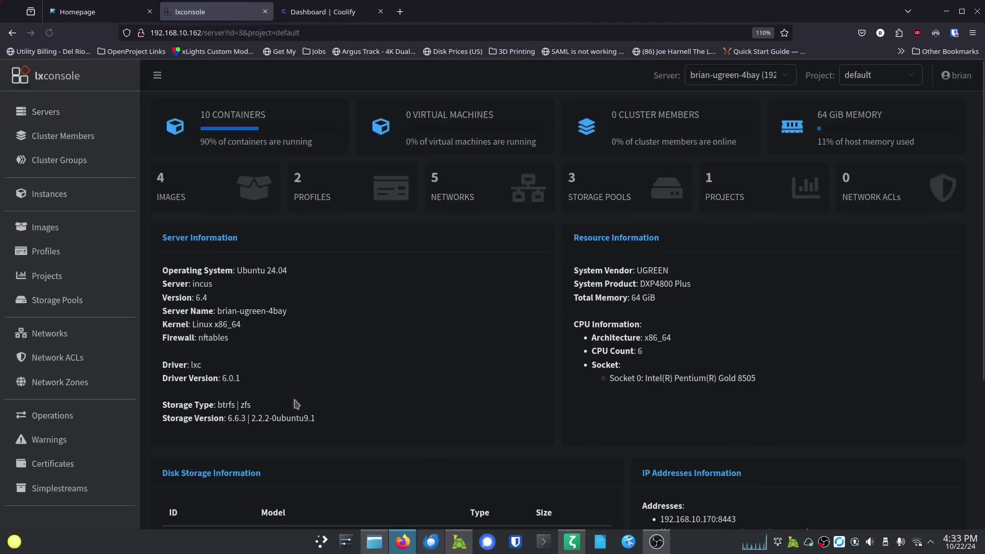
left_click(285, 122)
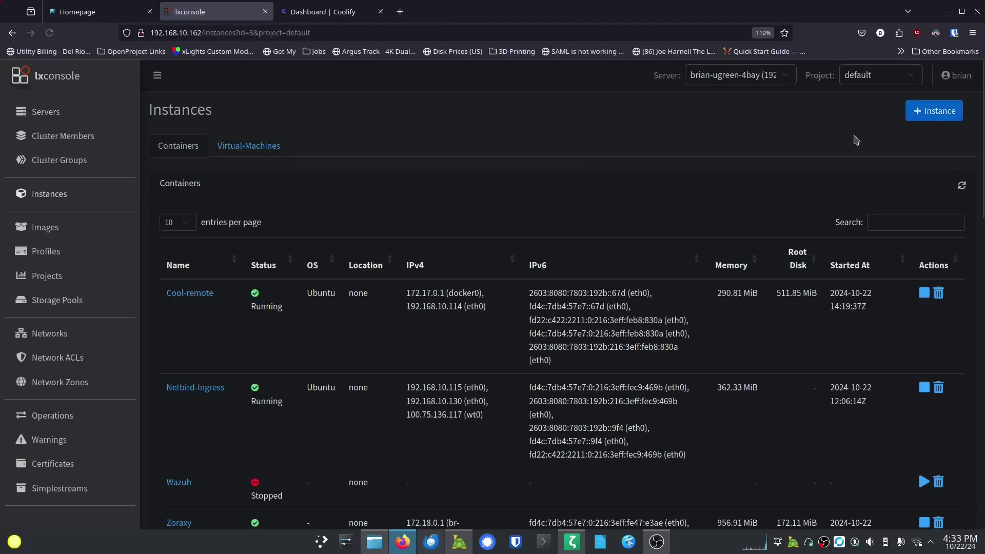
left_click(943, 113)
left_click(756, 192)
scroll(433, 267, "down", 5)
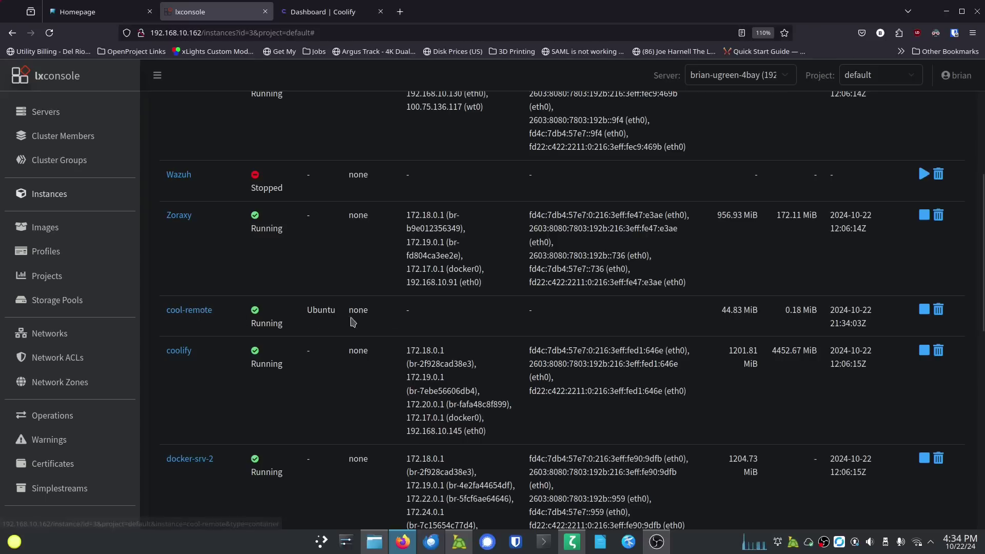
left_click(183, 310)
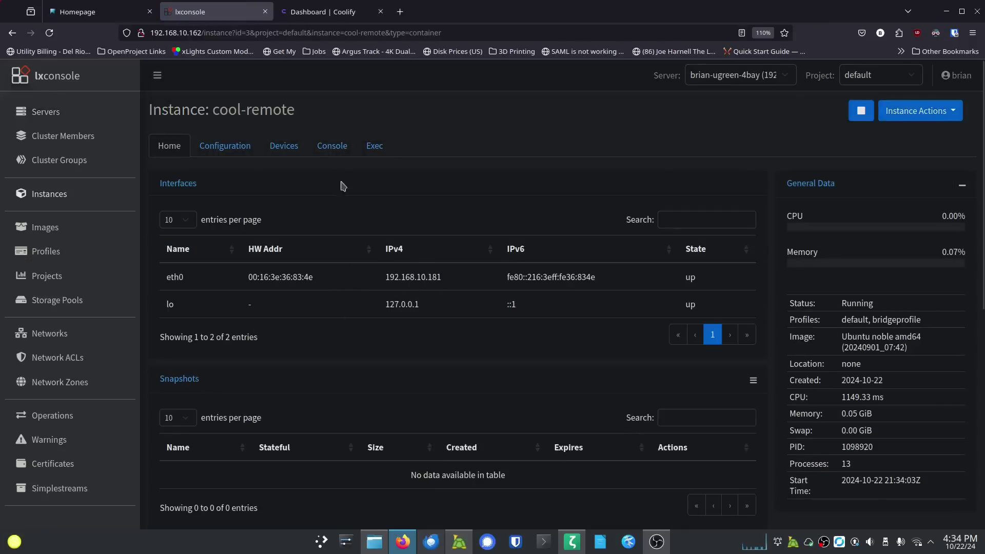
left_click(365, 151)
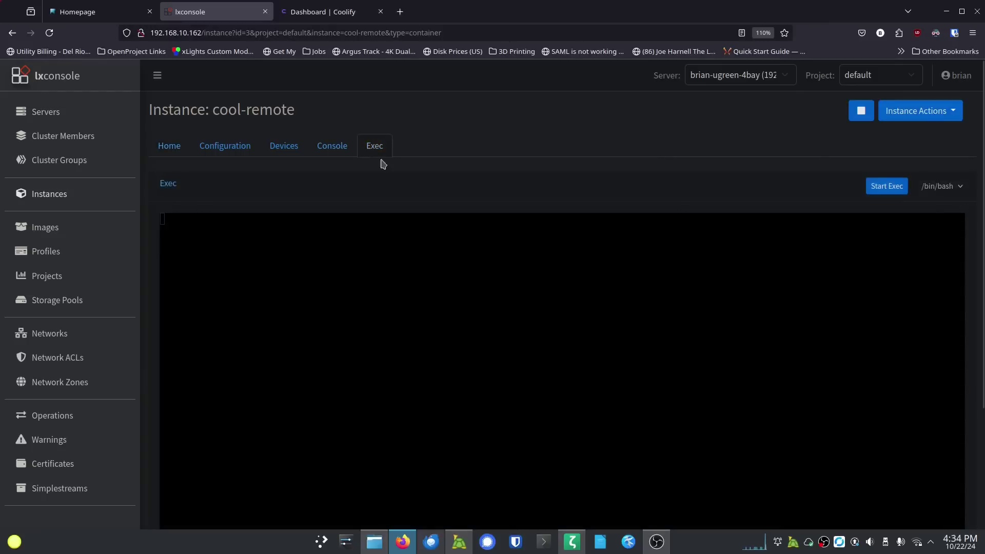
Step: Start a root bash session and run apt update && apt upgrade -y, then clear the screen
left_click(882, 186)
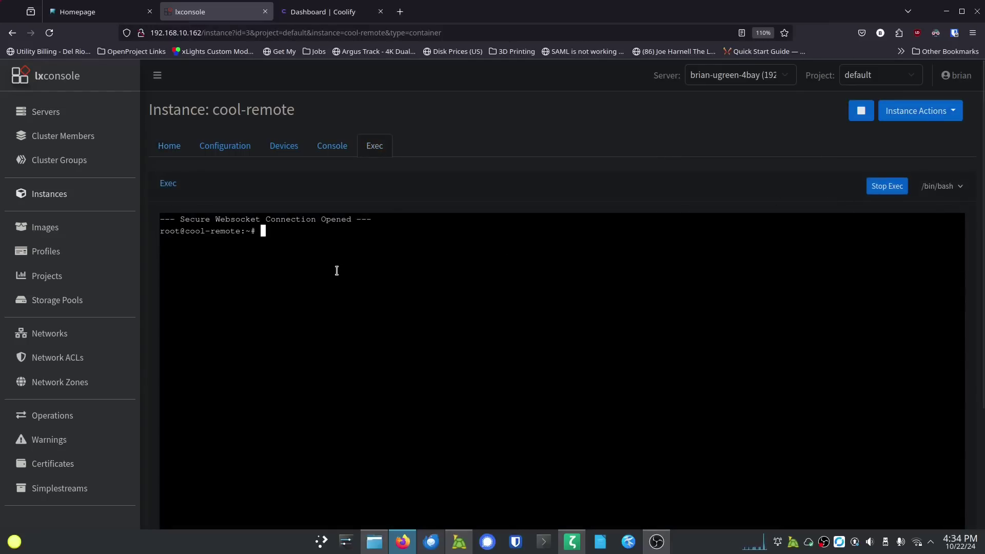
scroll(335, 270, "down", 2)
type("apt update && apt upgrade -y")
key("Return")
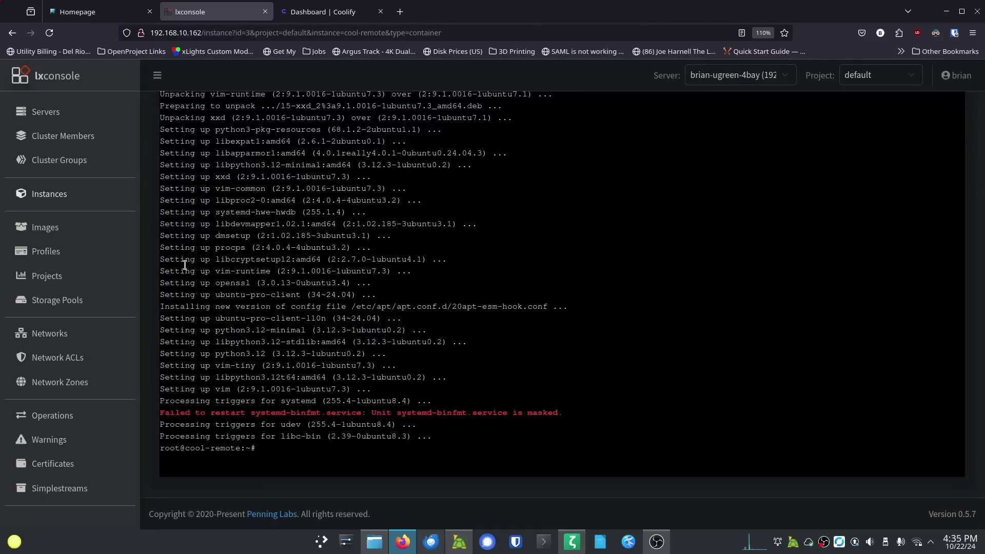
key("ctrl+l")
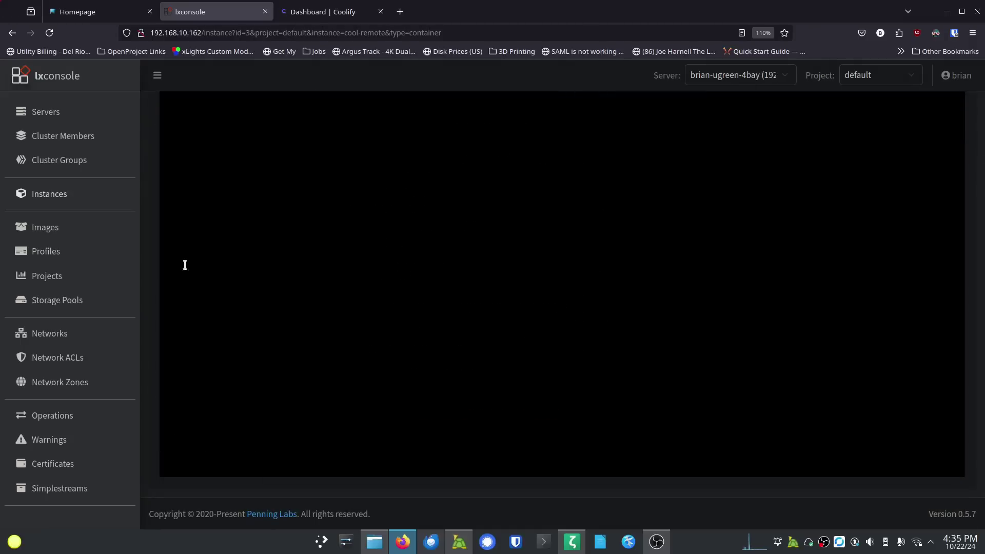
Step: Install the SSH server with apt install openssh-server -y and clear the terminal
scroll(147, 227, "up", 2)
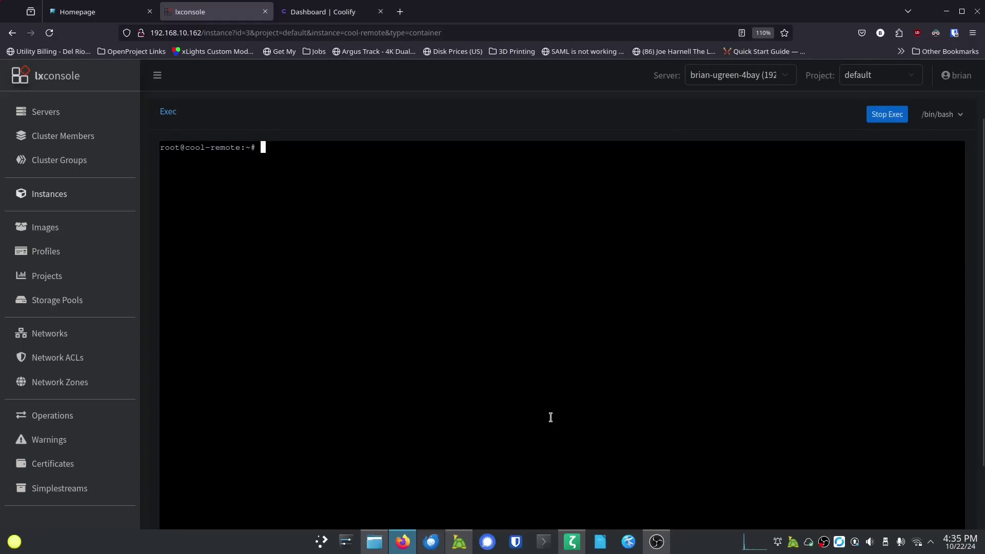
type("apt install openssh-server -y")
key("Return")
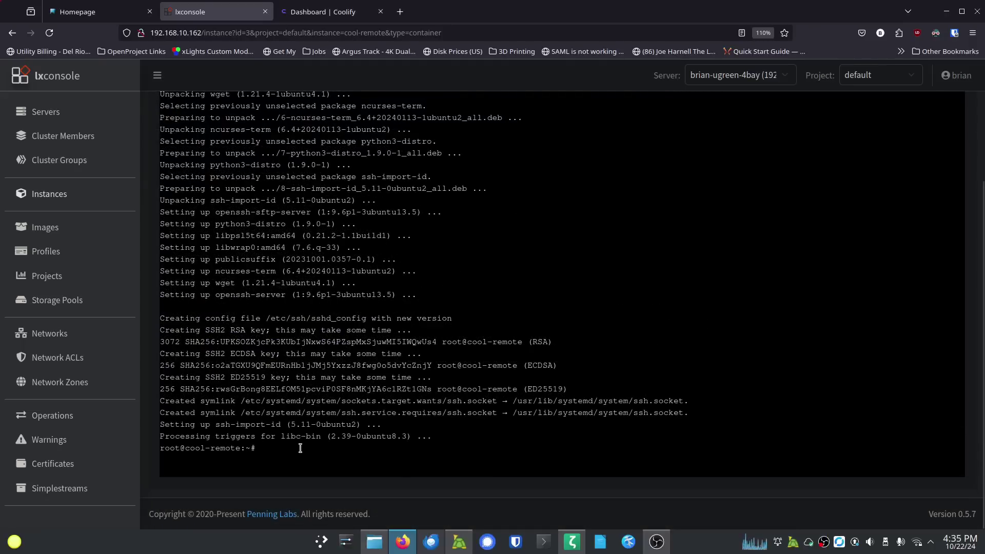
key("ctrl+l")
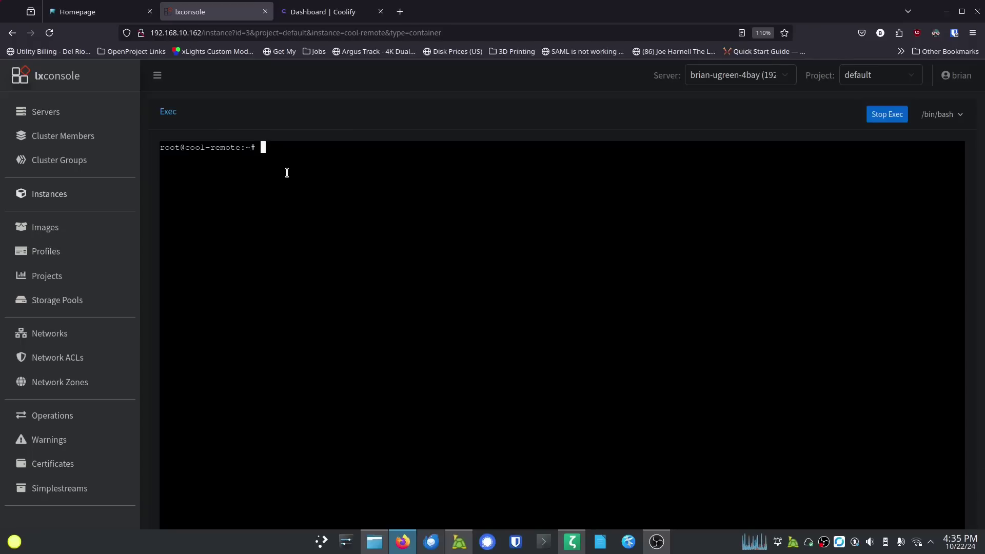
Step: Open /etc/ssh/sshd_config in vi
type("vi ")
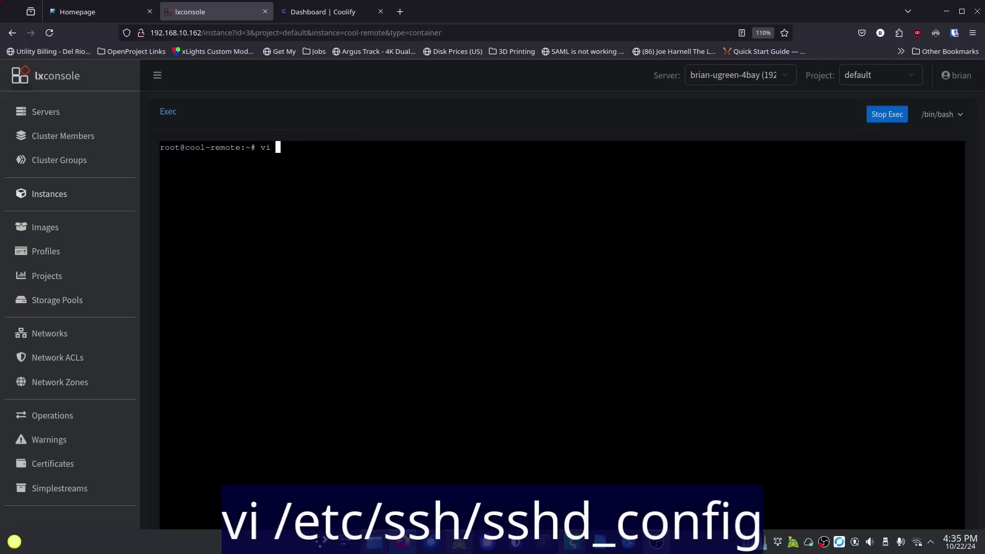
type("/etc/")
type("co")
type("fig")
key("BackSpace")
key("BackSpace")
key("BackSpace")
key("BackSpace")
key("BackSpace")
key("BackSpace")
type("shh/ssd_con")
key("BackSpace")
key("BackSpace")
key("BackSpace")
key("BackSpace")
key("BackSpace")
type("hd_config")
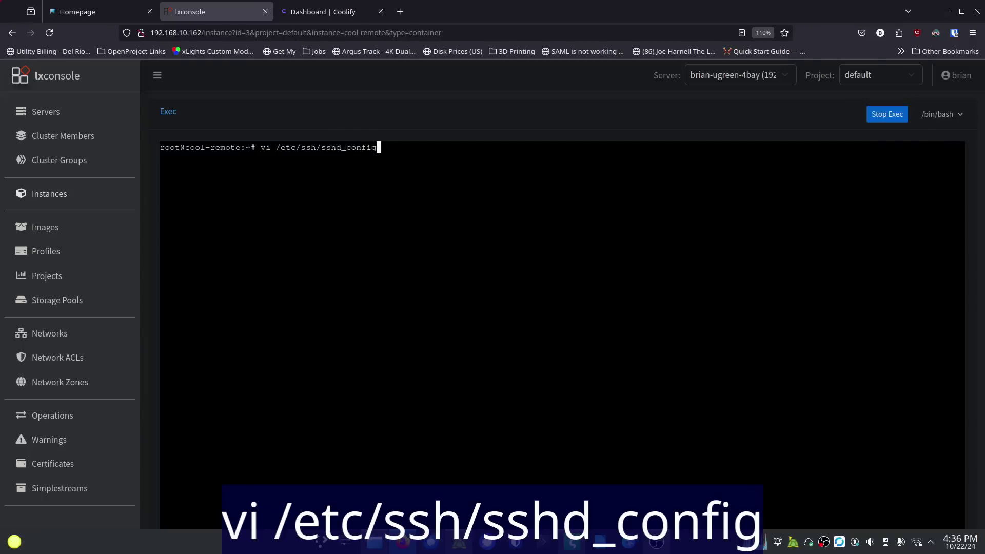
key("Return")
Step: Change the PermitRootLogin line to 'PermitRootLogin yes' and uncomment it
left_click(162, 218)
key("Down")
key("Down")
key("Down")
key("Down")
key("Down")
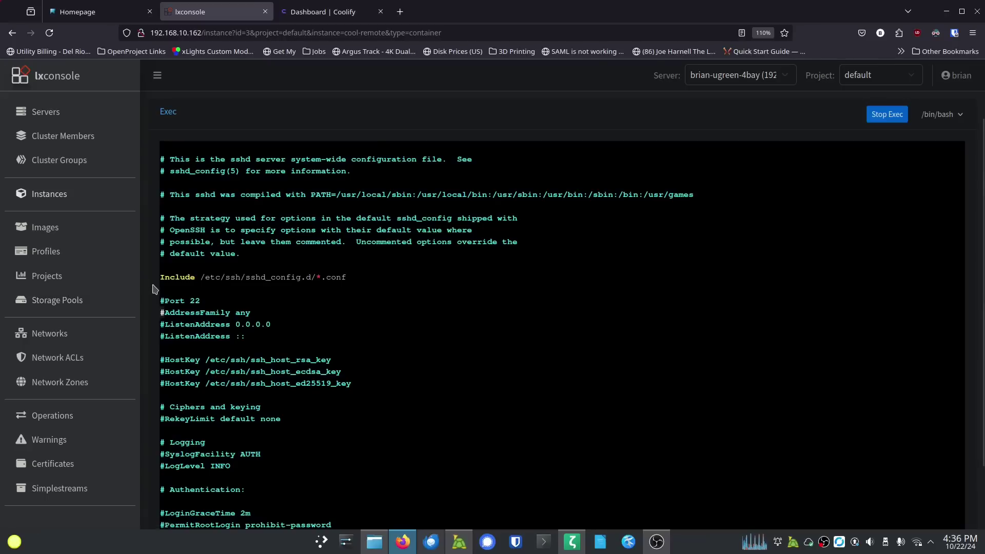
scroll(153, 289, "down", 2)
key("Down")
key("Down")
key("Down")
key("Down")
key("Down")
key("Down")
key("Down")
key("Down")
key("Down")
key("Down")
key("Down")
key("Down")
key("Down")
key("Down")
key("Down")
key("Down")
key("Down")
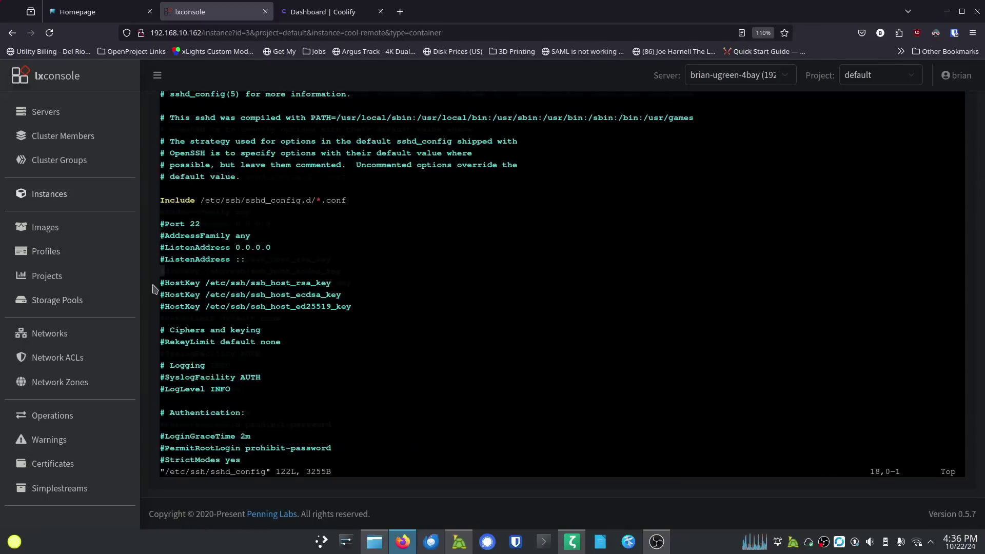
key("Down")
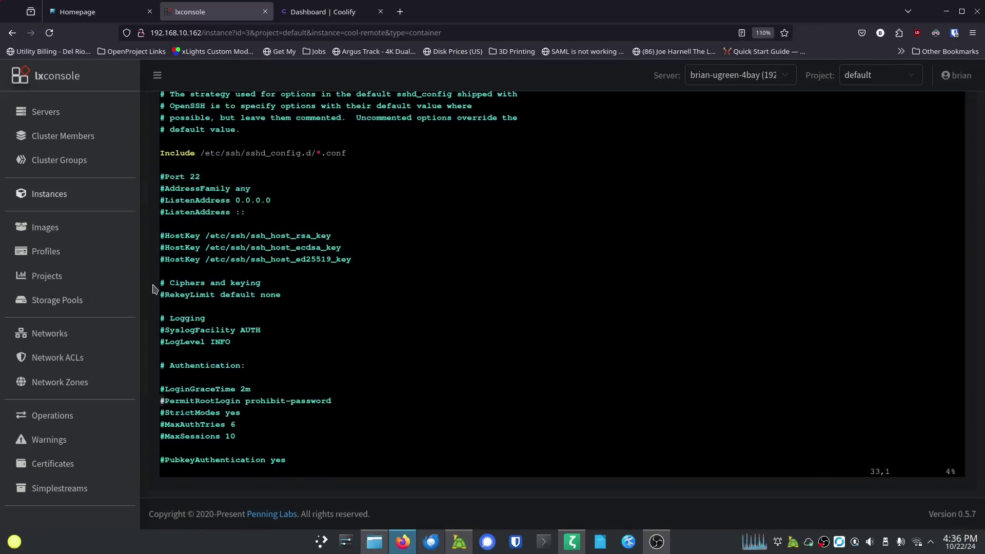
key("Right")
key("Right")
key("Right")
key("Right")
key("Right")
key("Right")
key("Right")
key("Right")
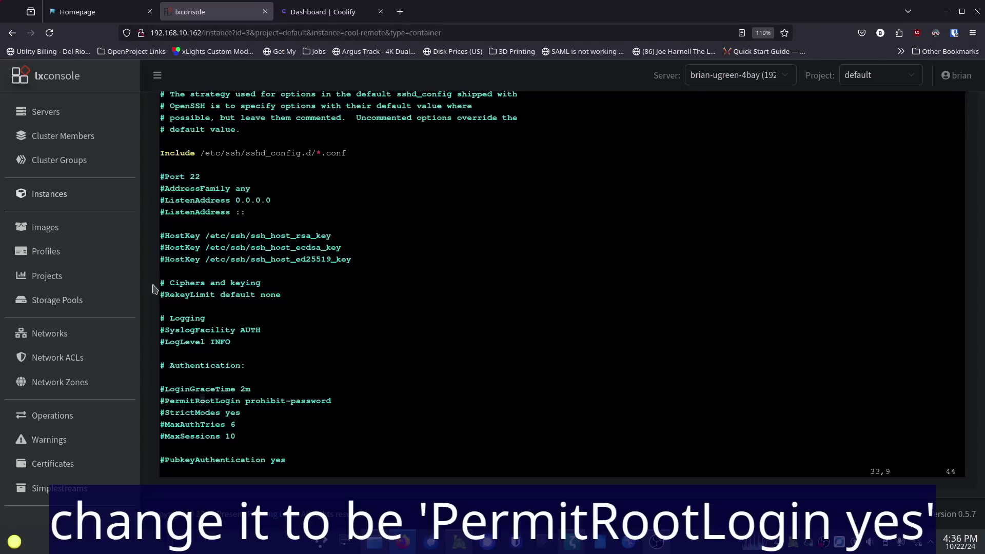
left_click_drag(331, 399, 148, 407)
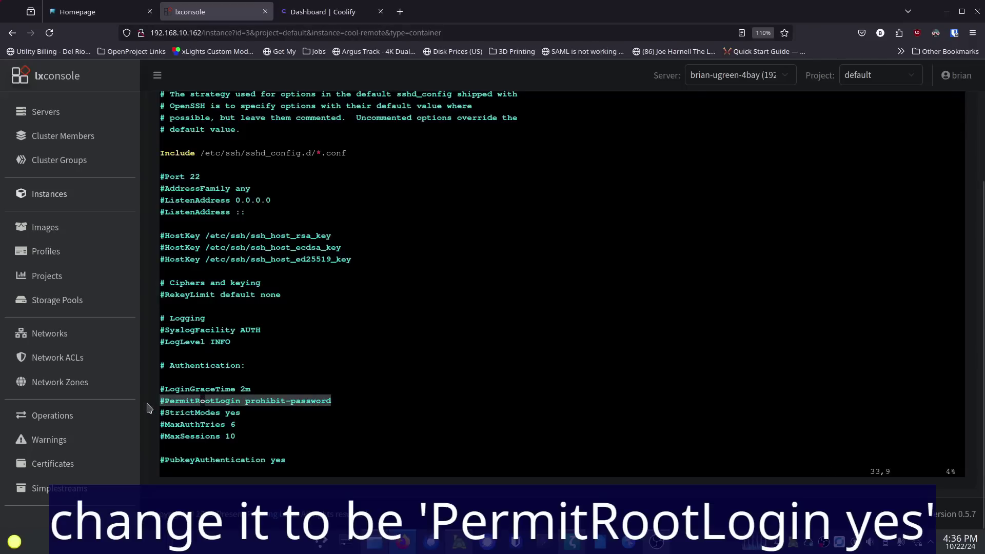
key("Right")
key("Right")
key("Right")
key("Right")
key("Right")
key("Right")
key("Right")
key("Right")
key("Right")
key("Right")
key("Right")
key("Right")
key("Right")
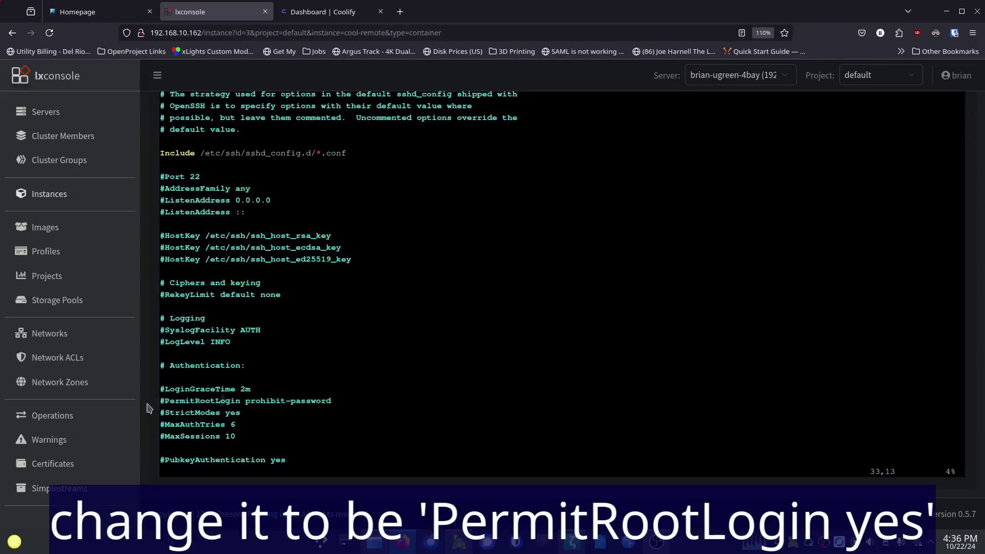
key("Right")
key("Right")
key("Right")
key("Right")
key("Right")
key("Right")
key("Right")
key("Right")
key("Right")
key("Right")
key("Right")
key("Right")
key("i")
key("BackSpace")
key("BackSpace")
key("BackSpace")
key("BackSpace")
key("BackSpace")
key("BackSpace")
key("BackSpace")
key("BackSpace")
key("BackSpace")
key("BackSpace")
key("BackSpace")
key("BackSpace")
key("BackSpace")
key("BackSpace")
key("BackSpace")
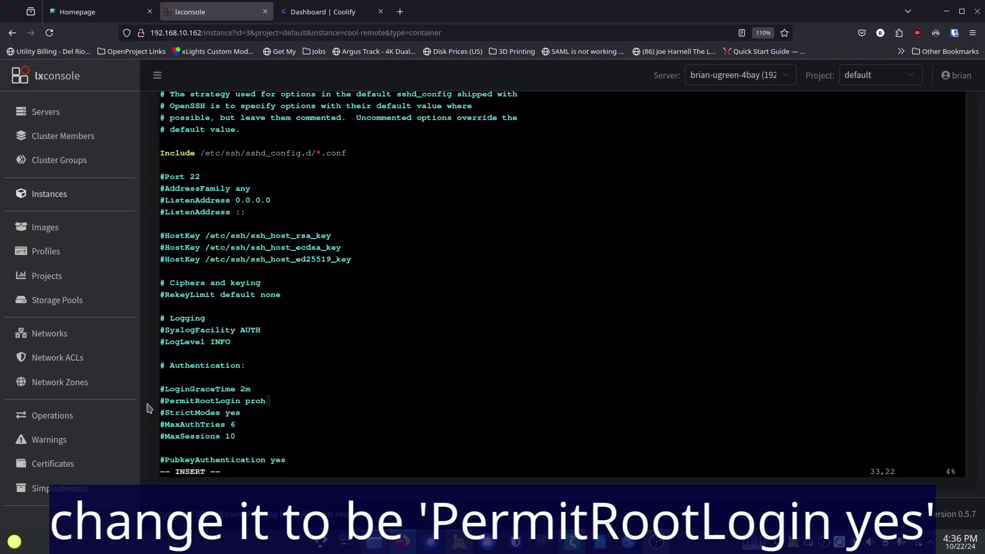
key("BackSpace")
type("yes")
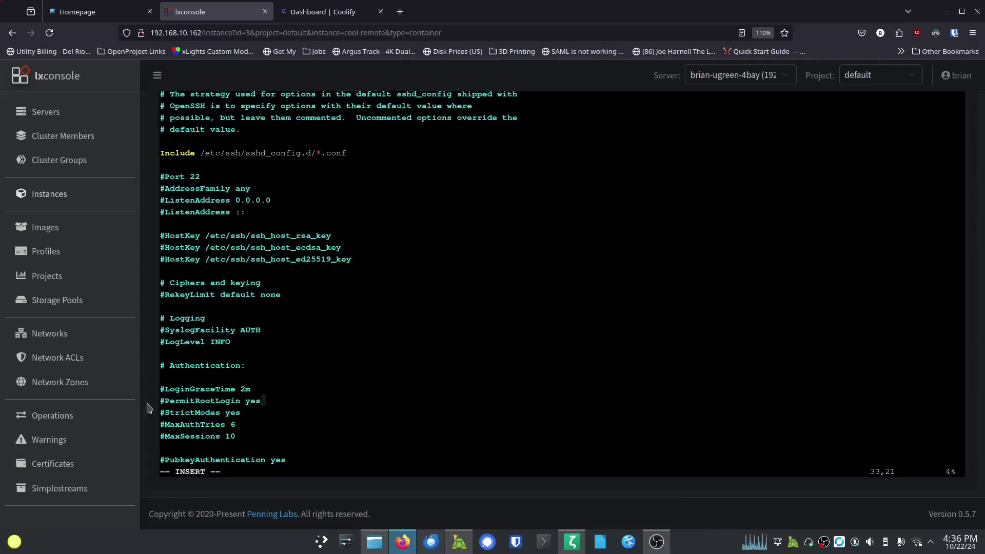
key("Left")
key("Left")
key("Left")
key("Left")
key("Left")
key("Left")
key("Left")
key("Left")
key("Left")
key("Left")
key("Left")
key("Left")
key("Left")
key("Left")
key("Left")
key("Left")
key("Left")
key("Left")
key("Left")
key("BackSpace")
key("Down")
key("Down")
Step: Uncomment 'PubkeyAuthentication yes', then save and quit vi with :wq
key("Down")
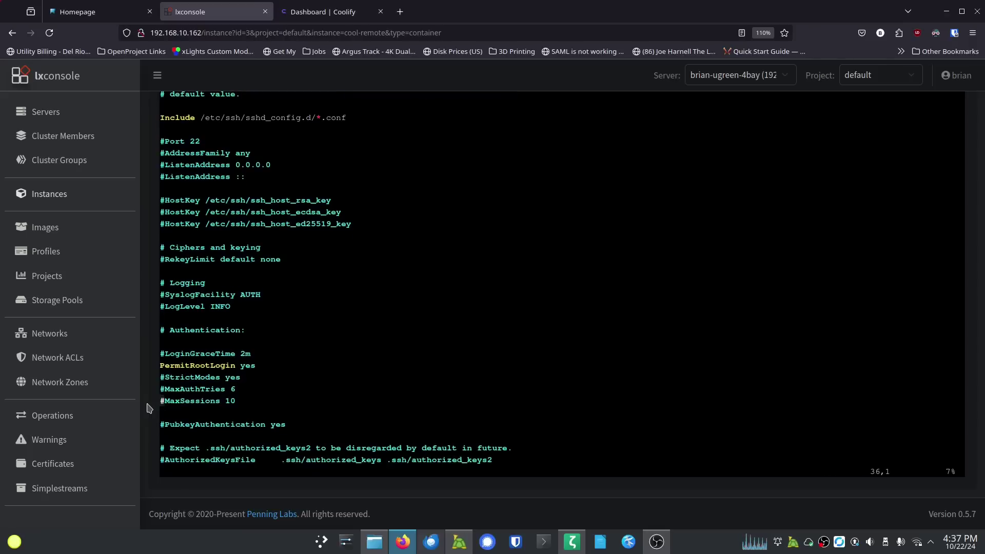
key("Down")
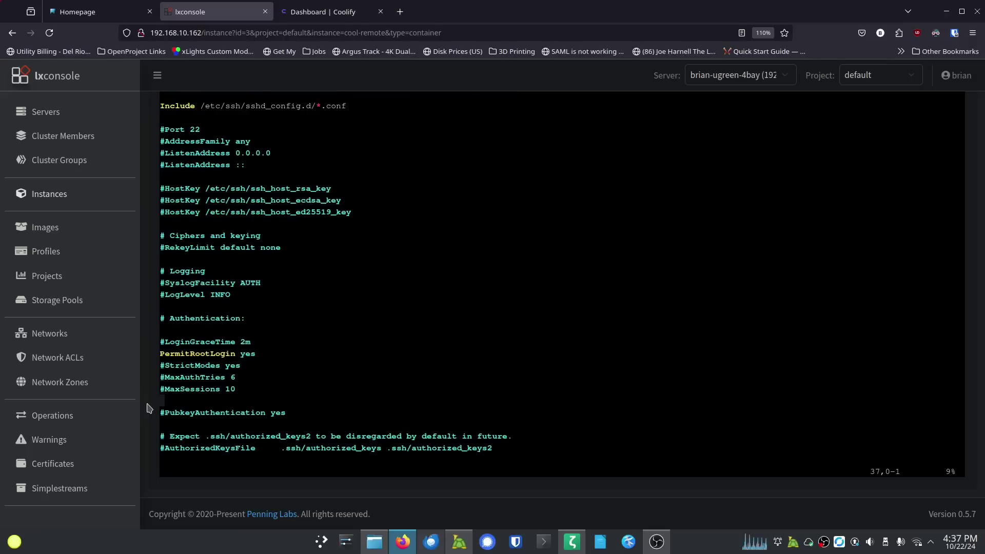
key("Down")
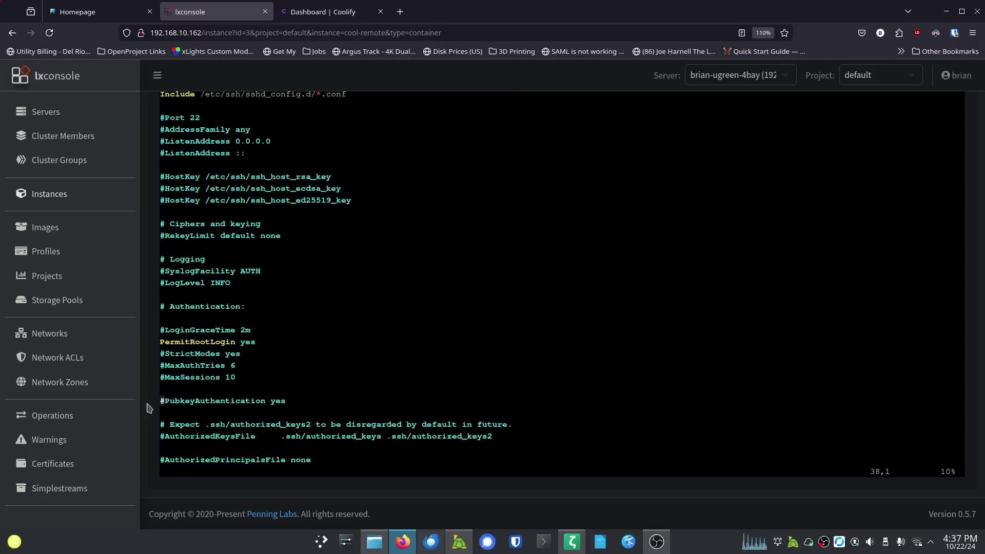
key("i")
key("Delete")
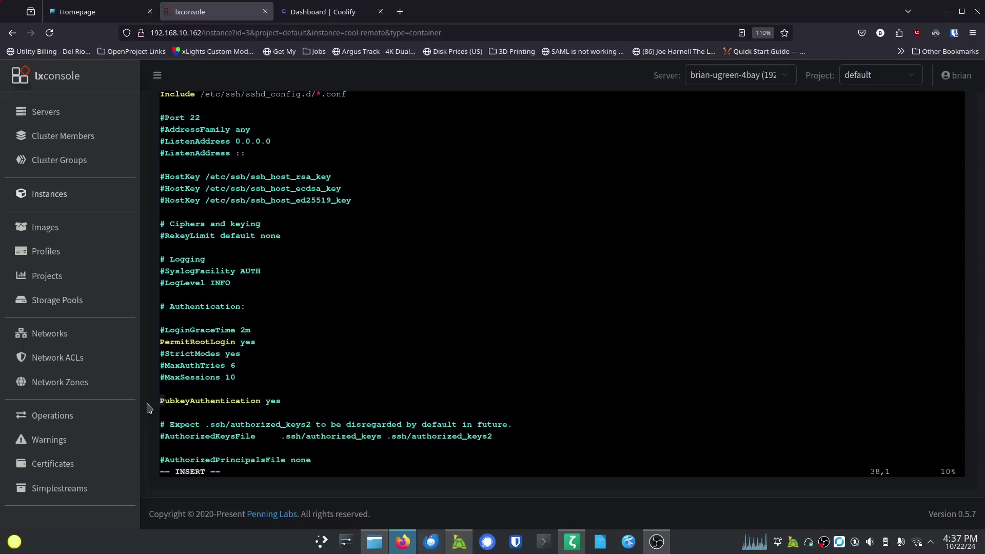
key("Escape")
type(":w")
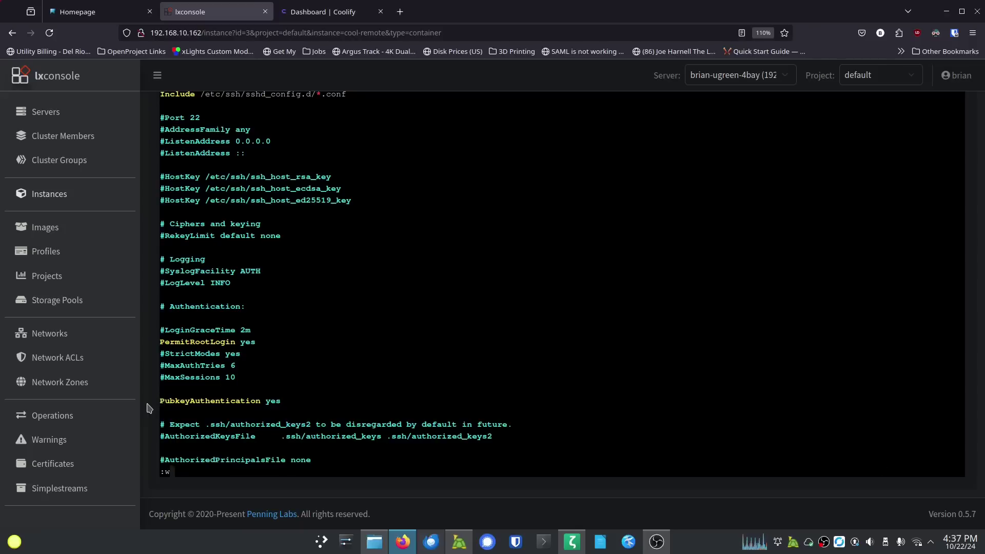
type("q")
key("Return")
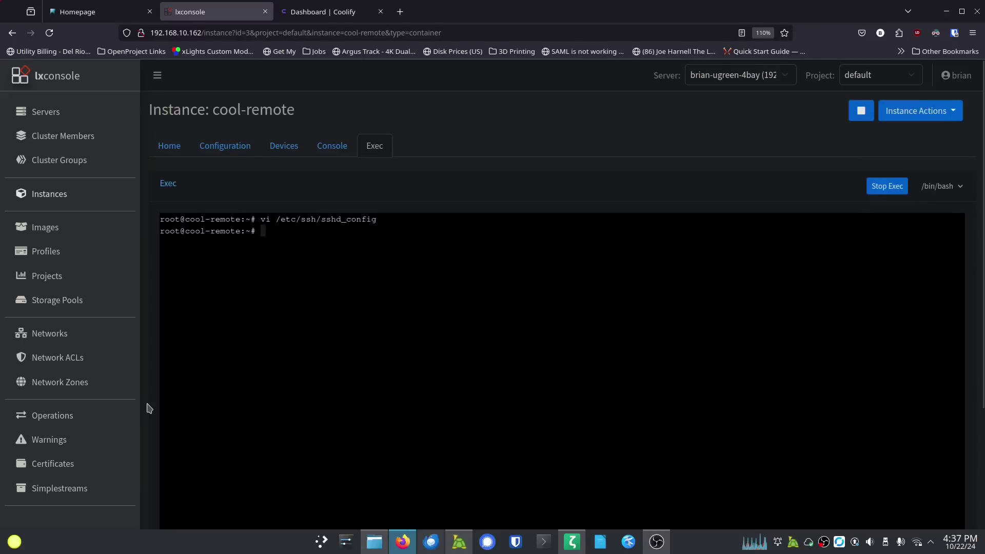
Step: Run 'systemctl restart ssh' in the container and view its home overview with eth0 at 192.168.10.181
type("systemctl ssh r")
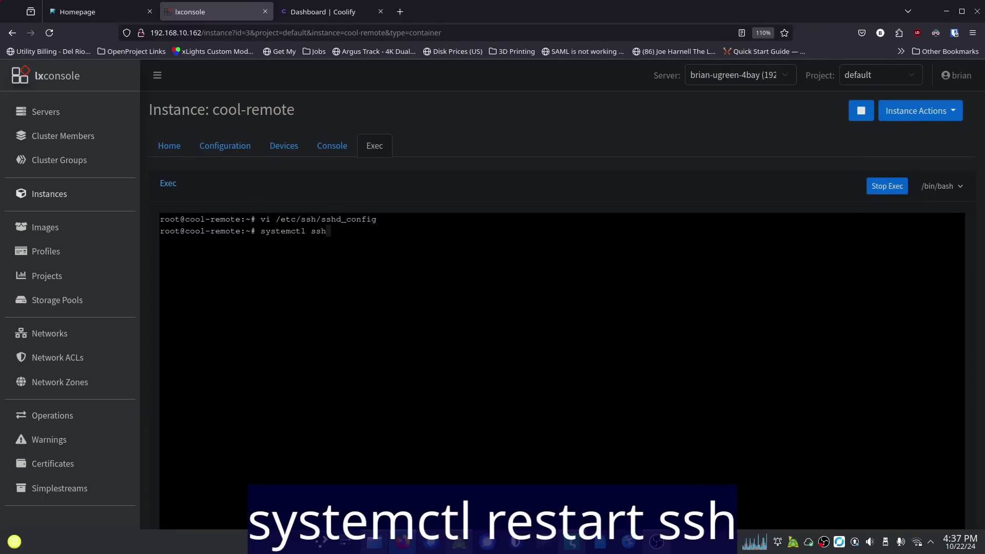
key("BackSpace")
key("BackSpace")
key("BackSpace")
key("BackSpace")
key("BackSpace")
type("restart ssh")
key("Return")
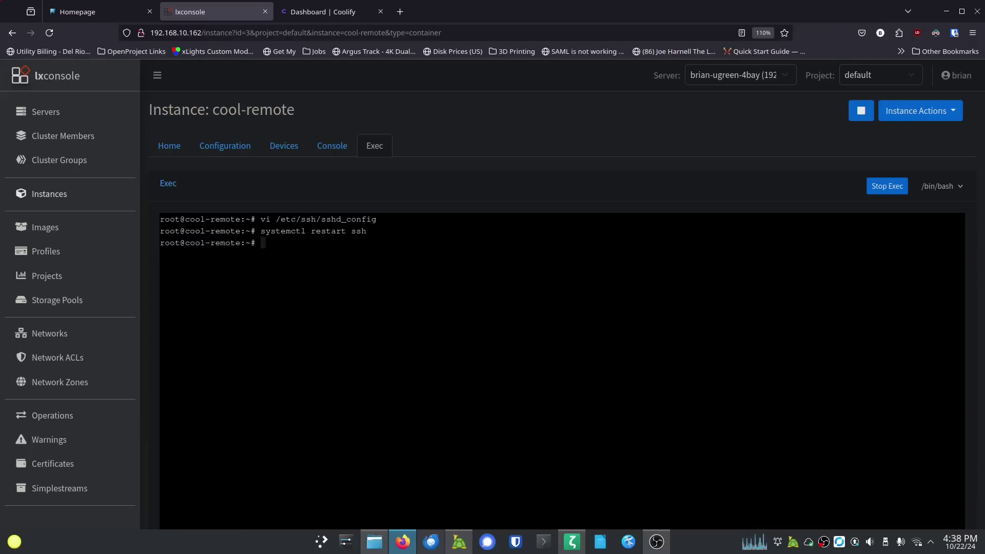
left_click(169, 146)
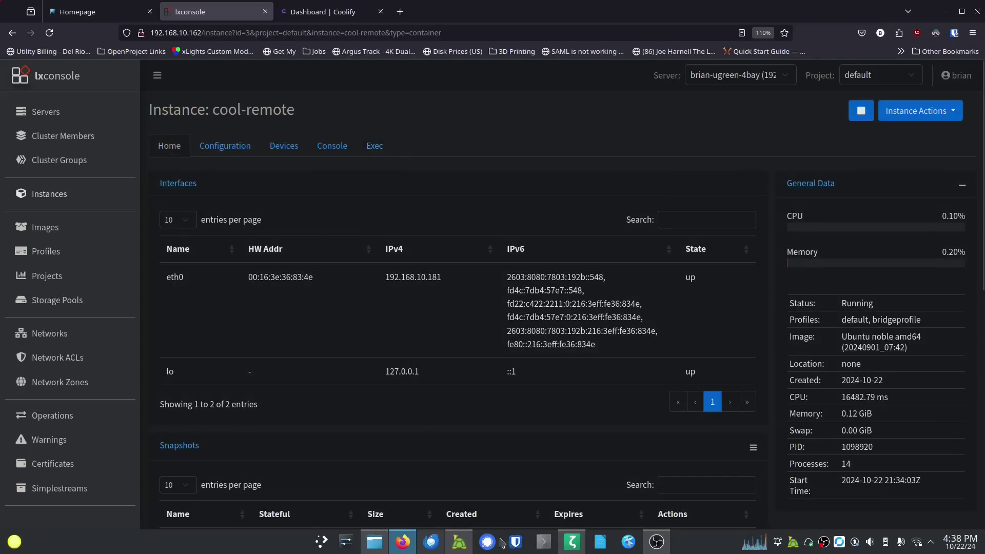
left_click(543, 542)
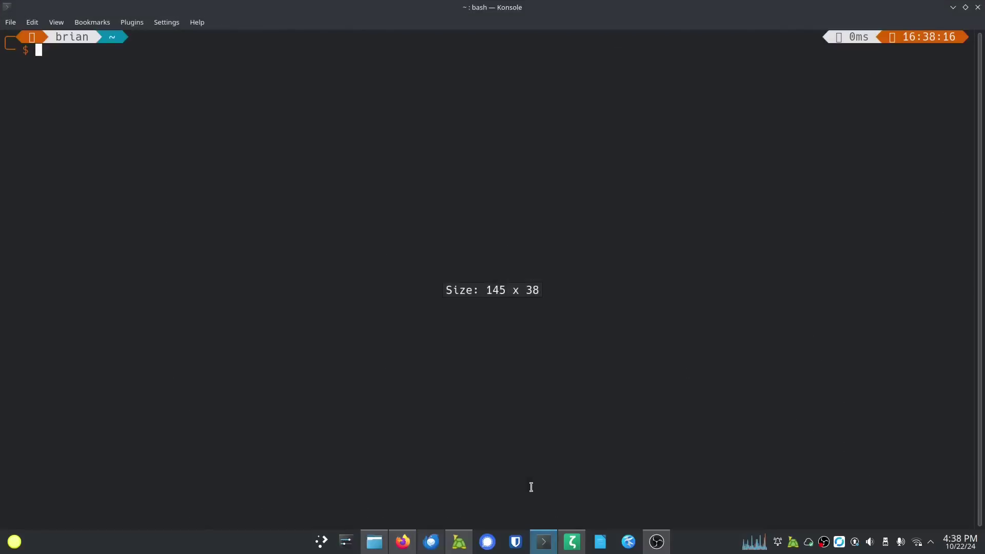
type("ssh ")
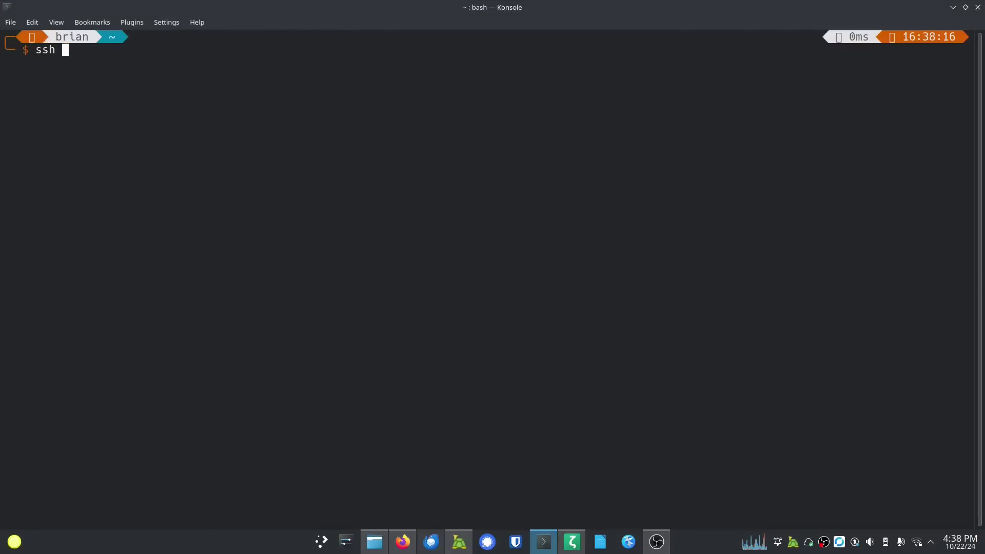
type("root@192.1")
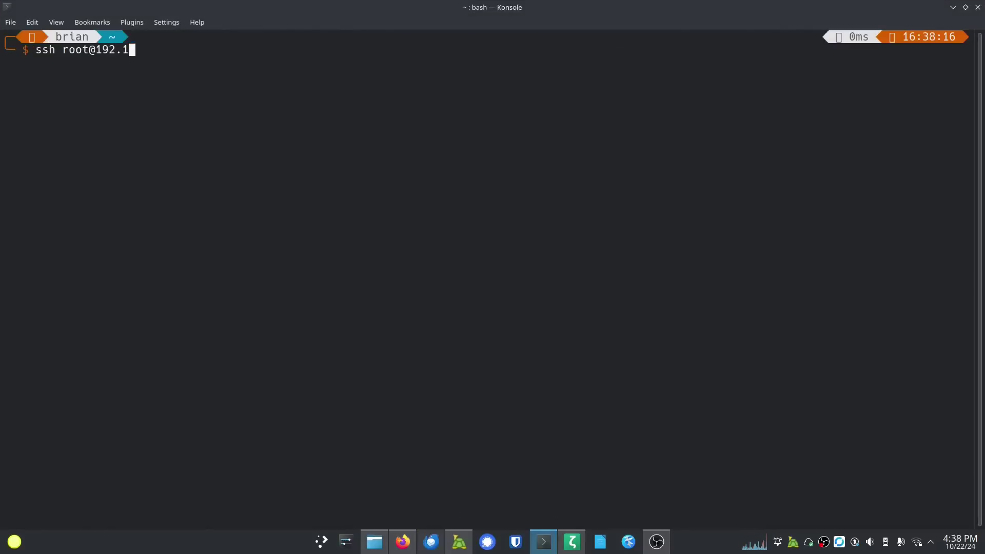
type("68.10.181")
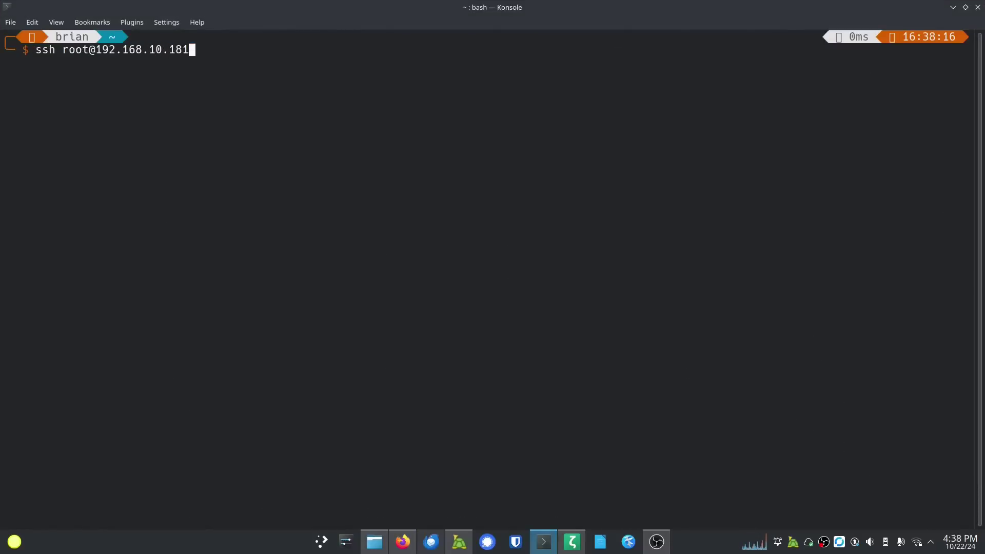
key("Return")
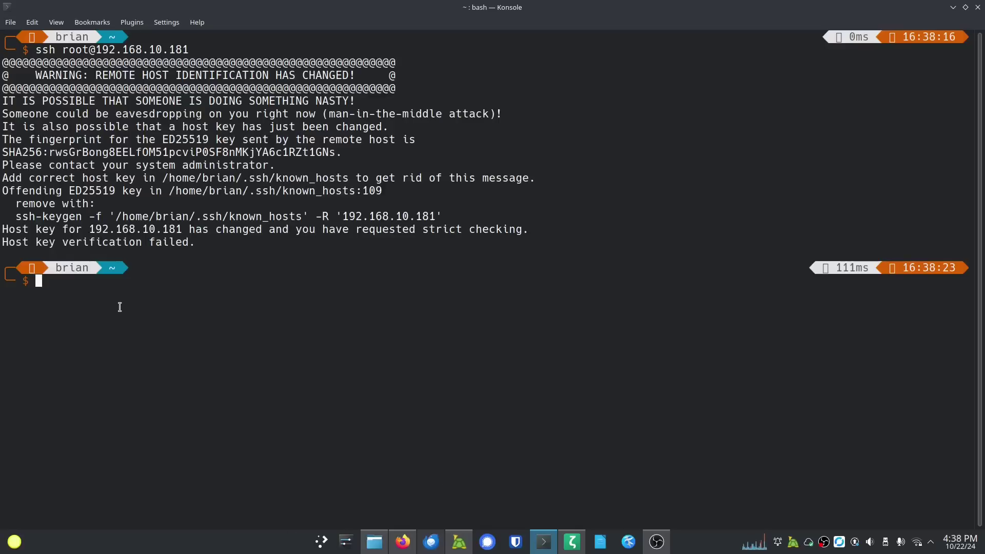
left_click_drag(17, 216, 440, 216)
middle_click(151, 275)
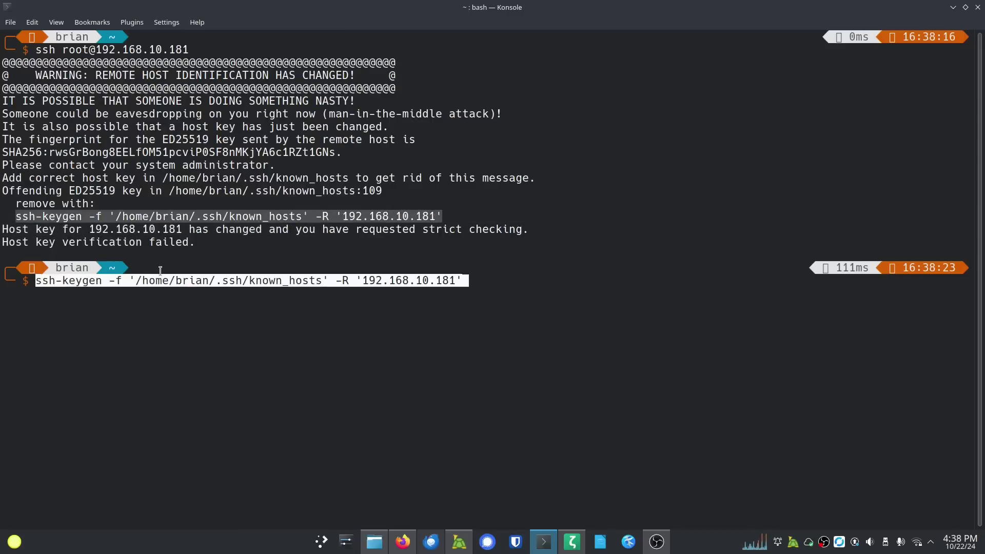
key("Return")
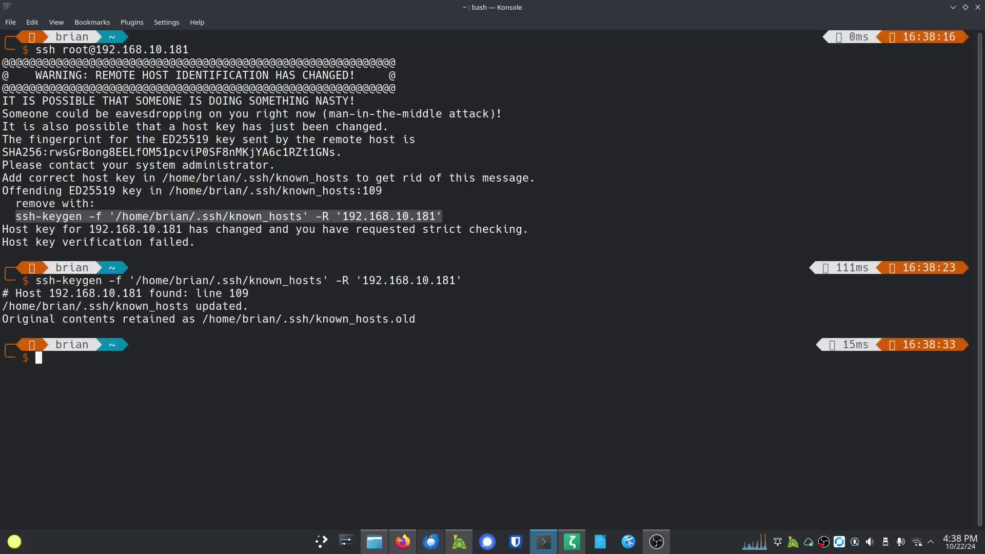
Step: Retry the root SSH login, accept the new ED25519 host key, and attempt the password, which is denied
key("ctrl+l")
key("Up")
key("Up")
key("Return")
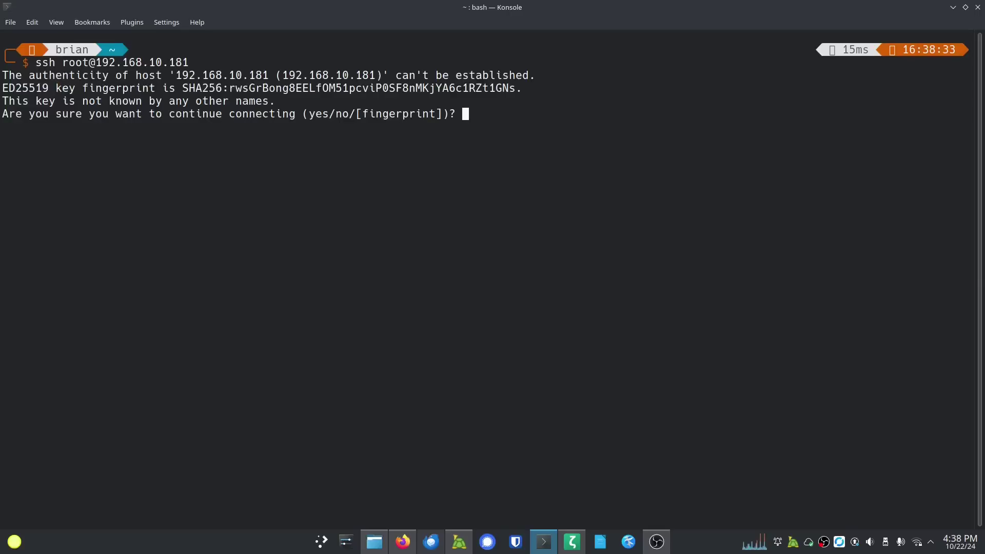
type("yes")
key("Return")
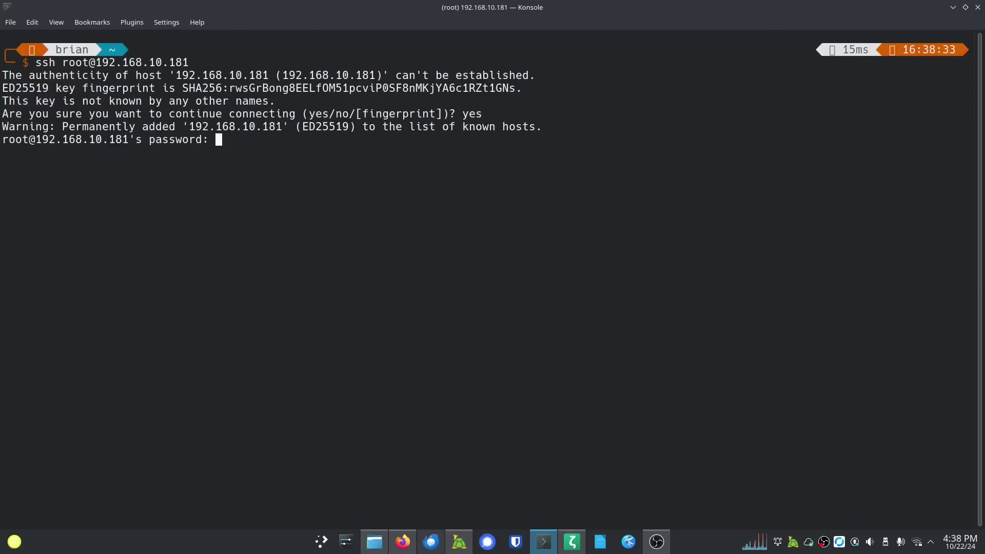
key("Return")
key("ctrl+c")
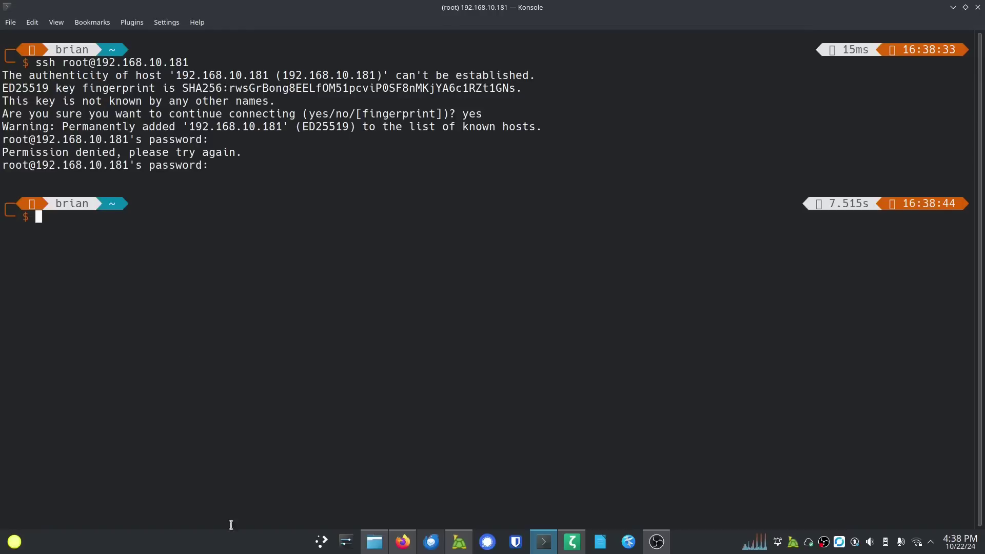
Step: Run passwd in the cool-remote Exec terminal and enter the new root password twice
left_click(402, 542)
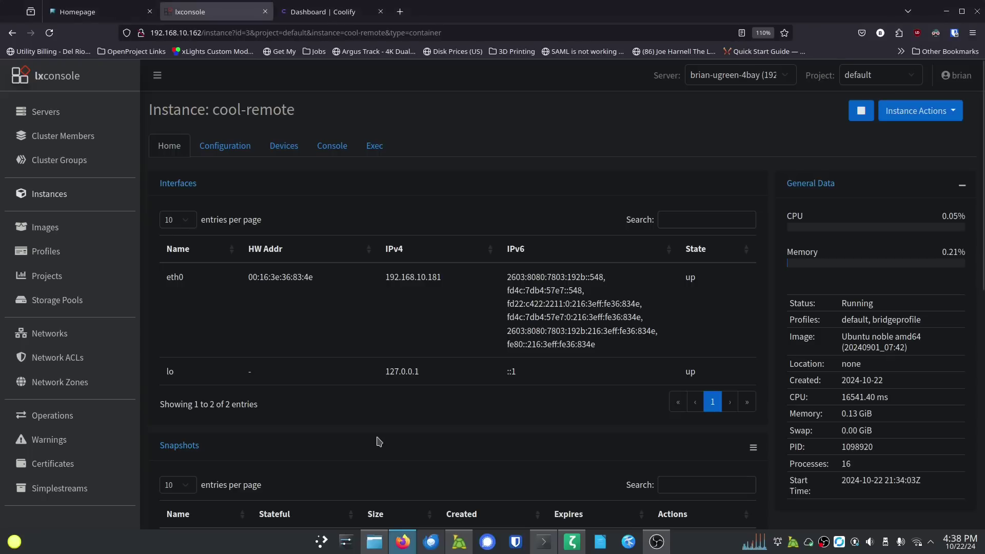
left_click(371, 149)
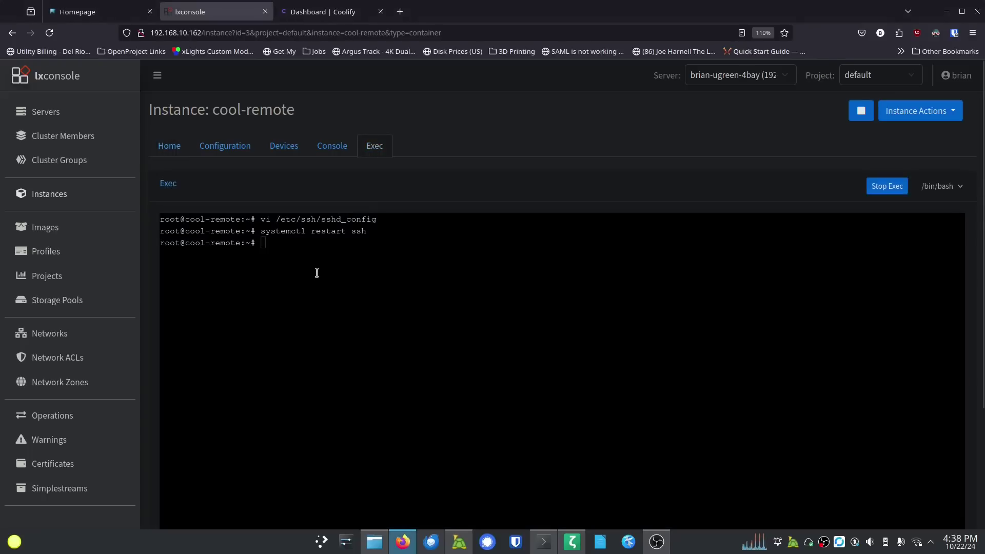
type("passwd")
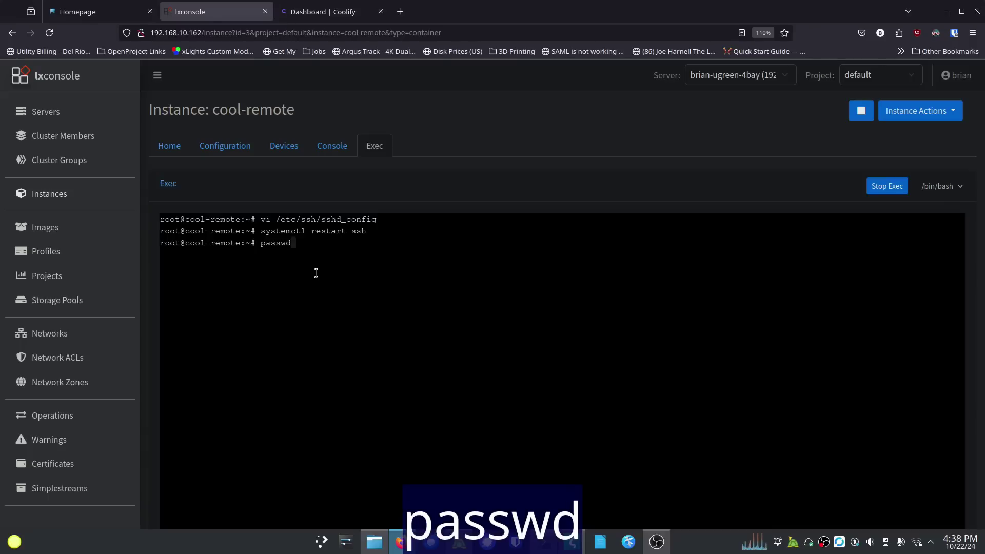
key("Return")
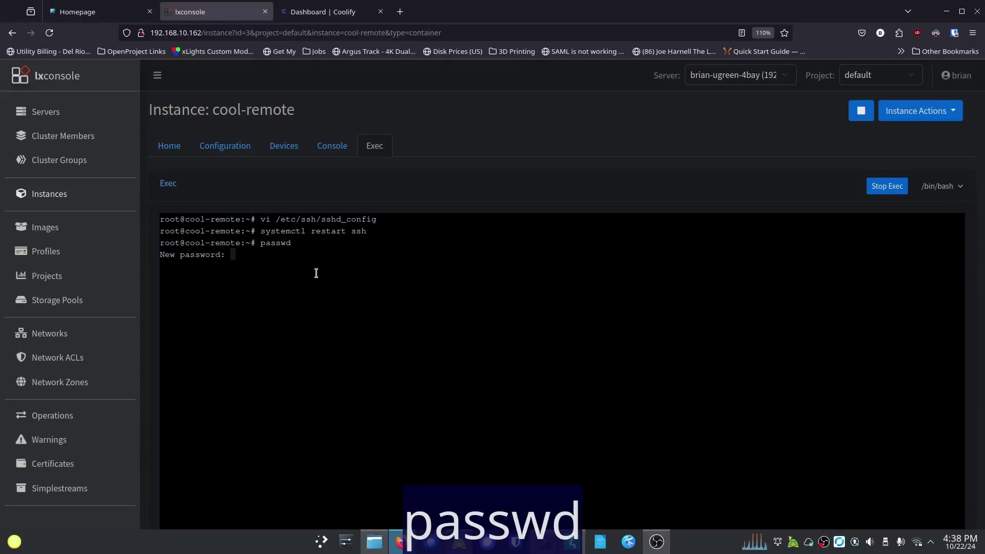
key("Return")
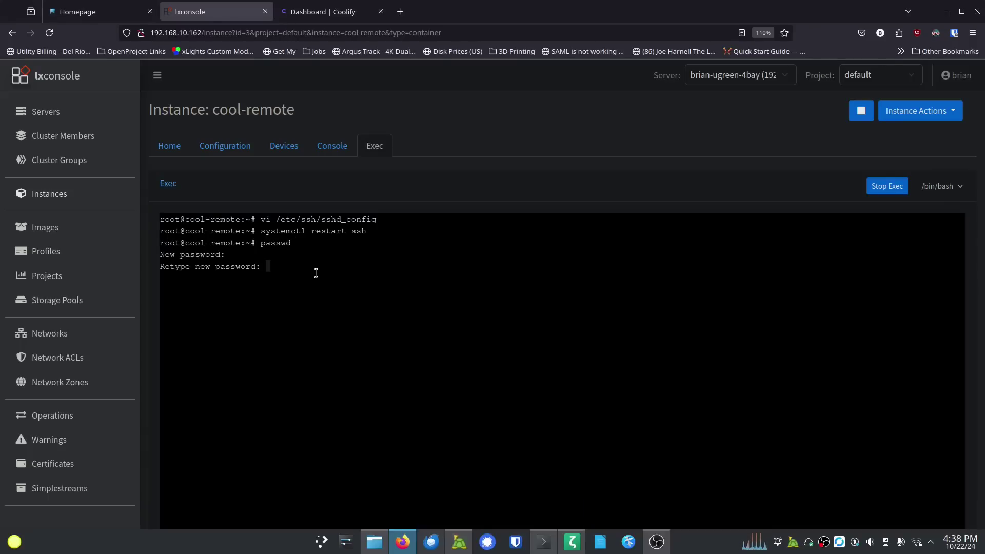
key("Return")
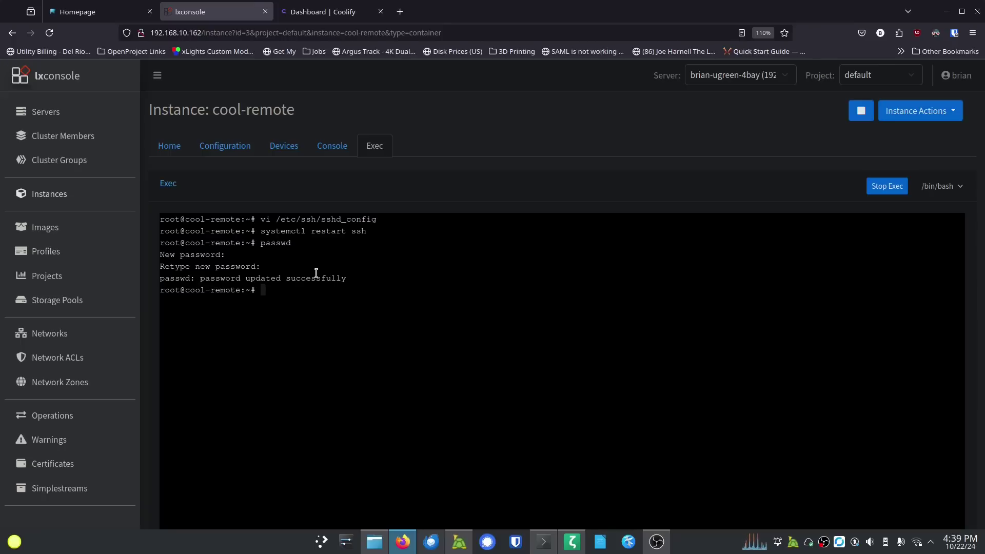
left_click(544, 541)
key("Up")
key("Return")
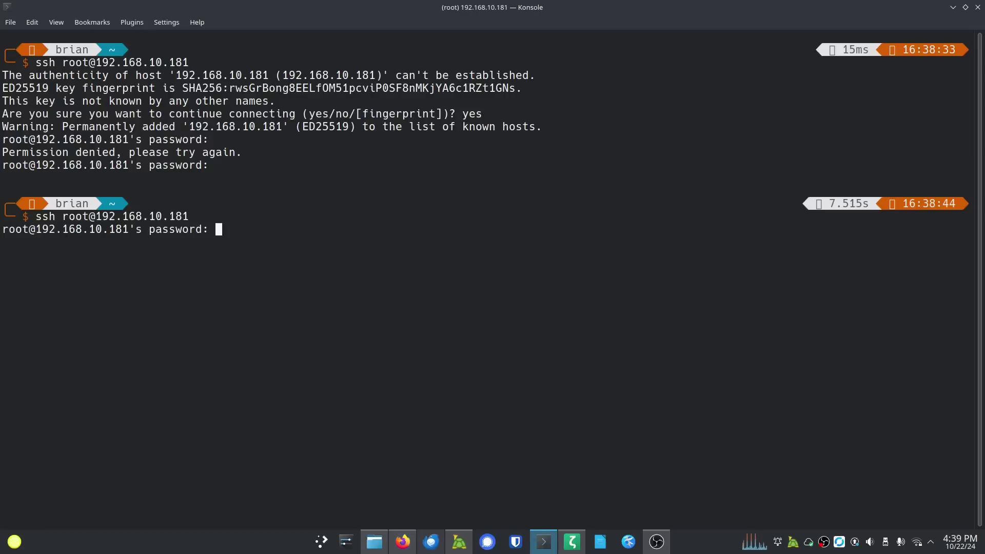
key("Return")
key("ctrl+l")
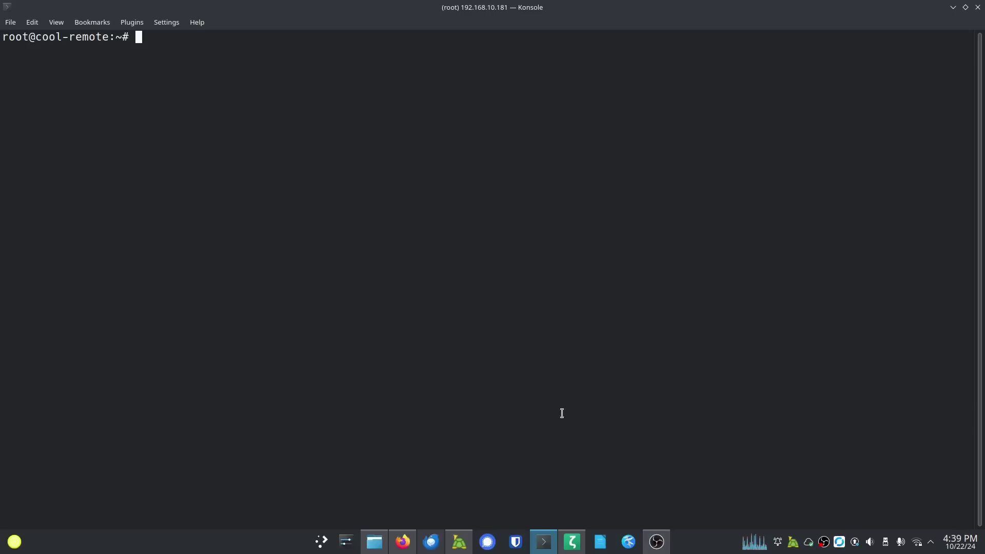
left_click_drag(562, 409, 562, 437)
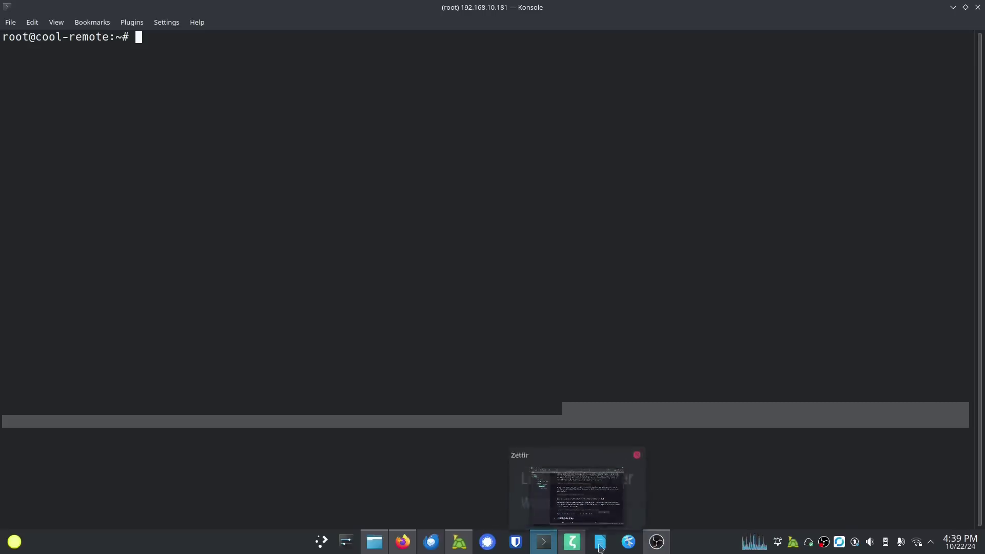
Step: Run the get.docker.com install command copied from the Coolify setup notes
left_click(571, 540)
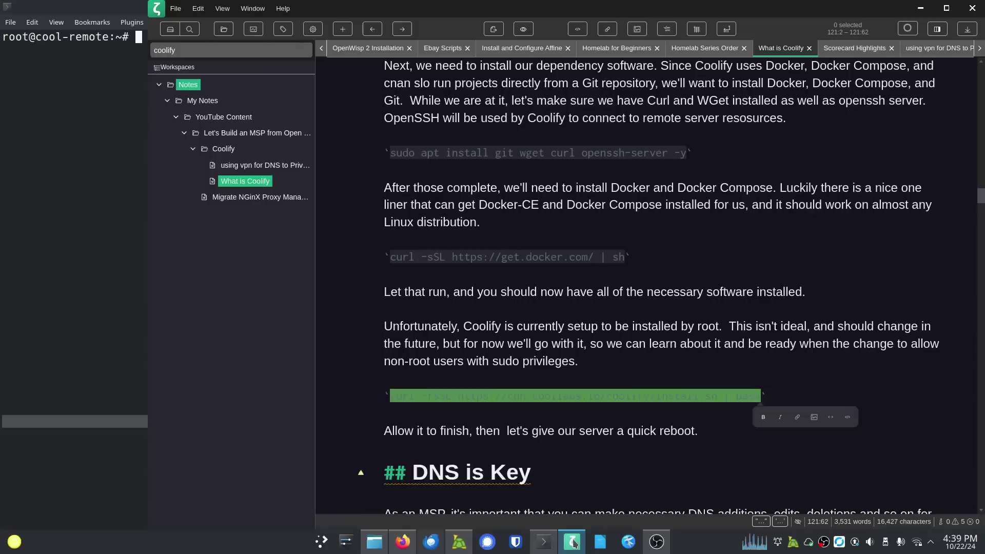
type("curl -sSL https://get.docker.com/ | sh")
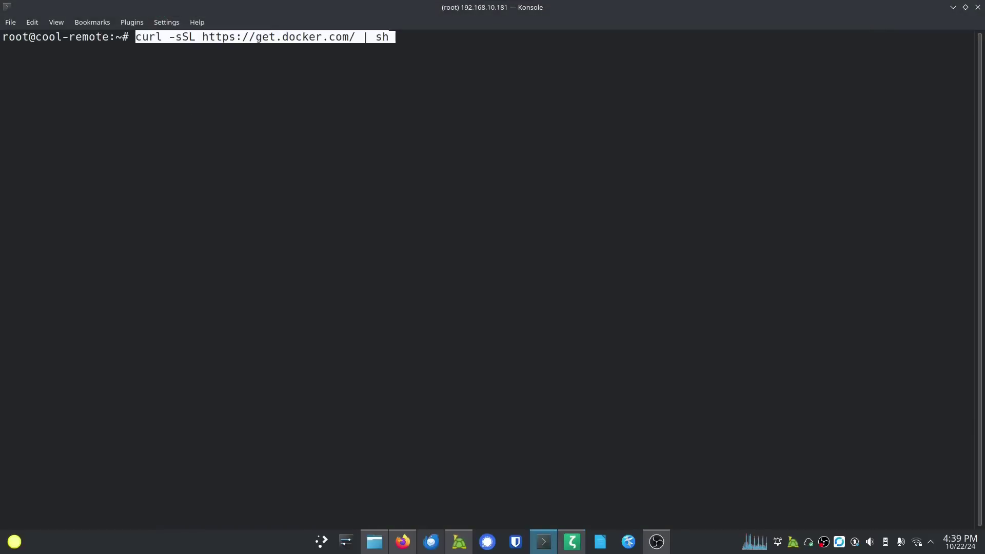
key("End")
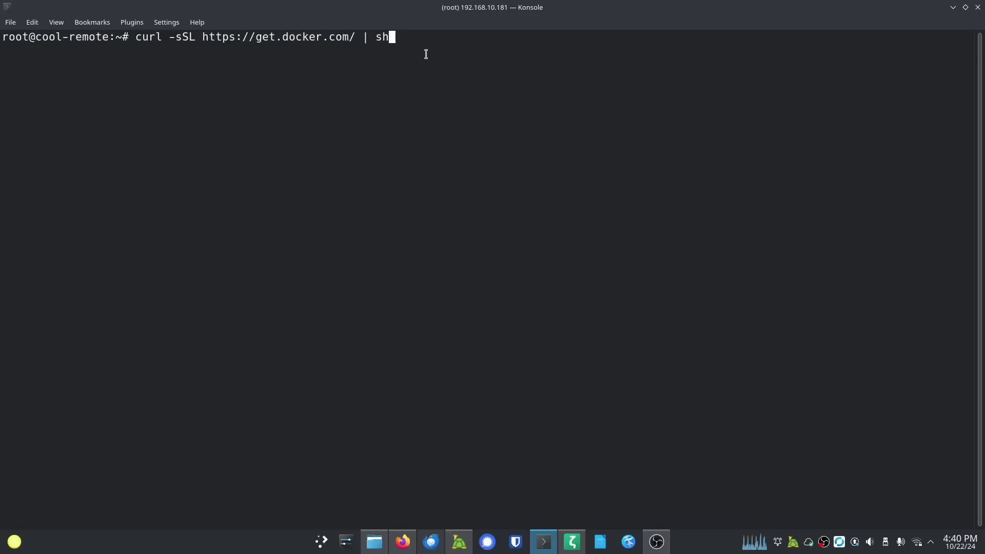
key("Return")
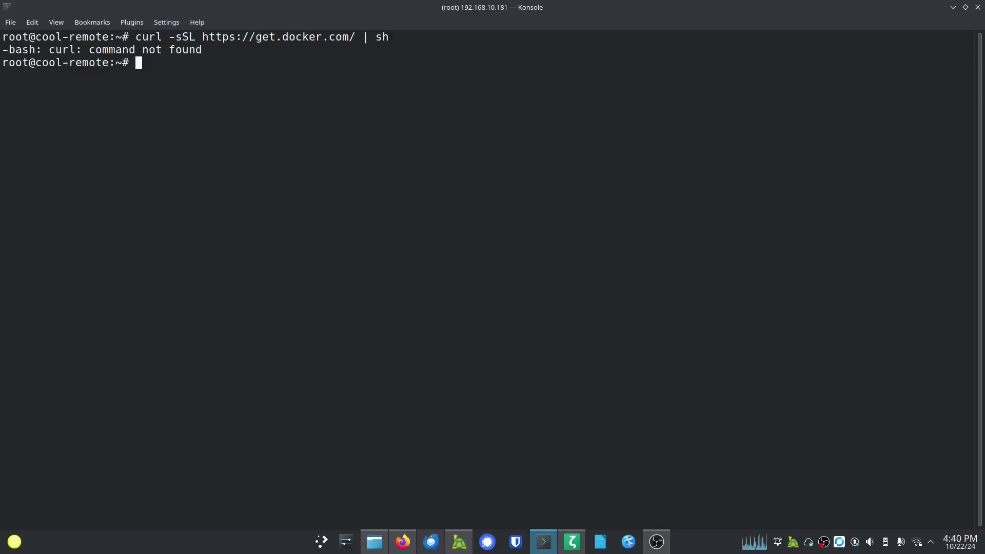
Step: Install curl and nano with apt, then rerun the Docker install script
type("sudo apt install curl nano")
key("Return")
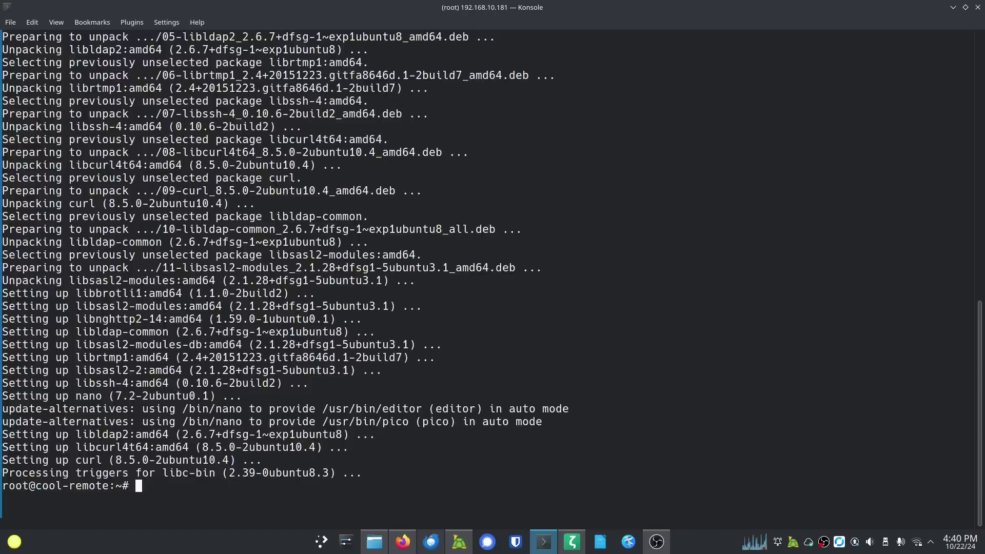
key("ctrl+l")
key("Up")
key("Up")
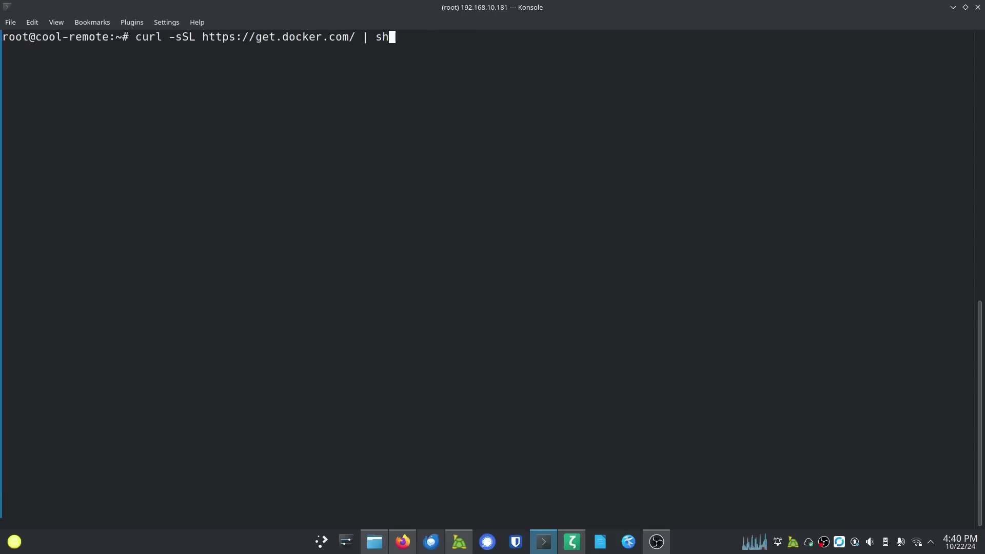
key("Return")
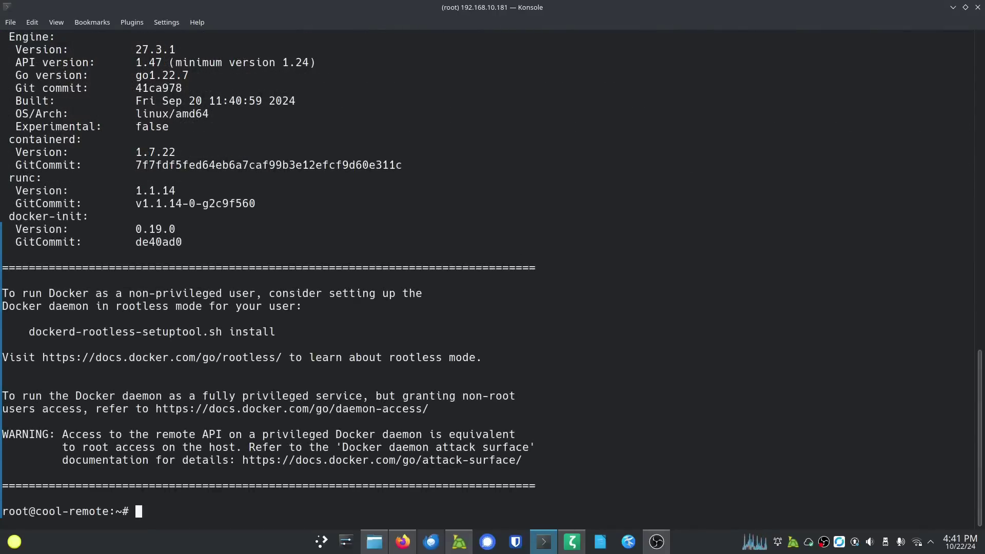
key("ctrl+l")
Step: Check Docker with docker ps (no containers) and docker compose version (v2.29.7)
type("docker ps")
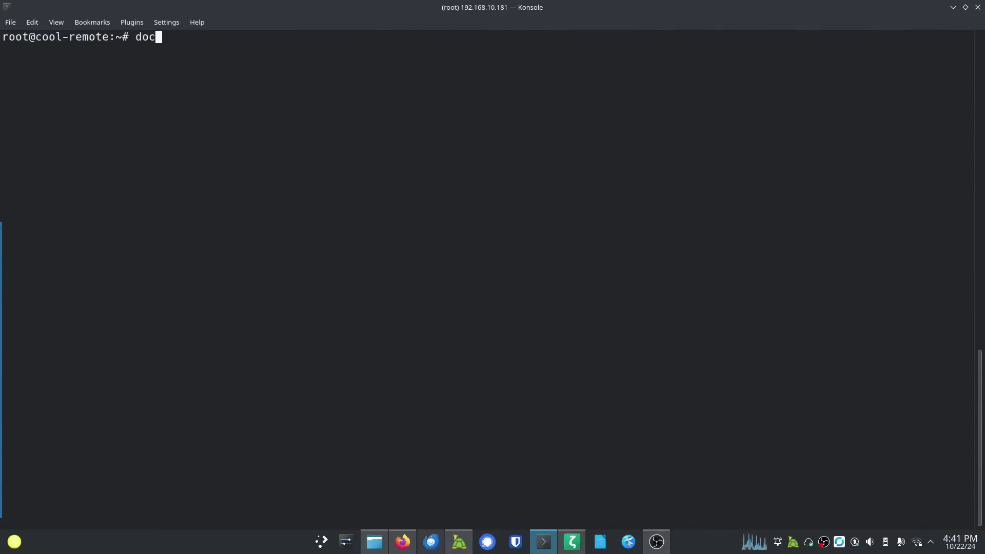
key("Return")
type("docker compose version")
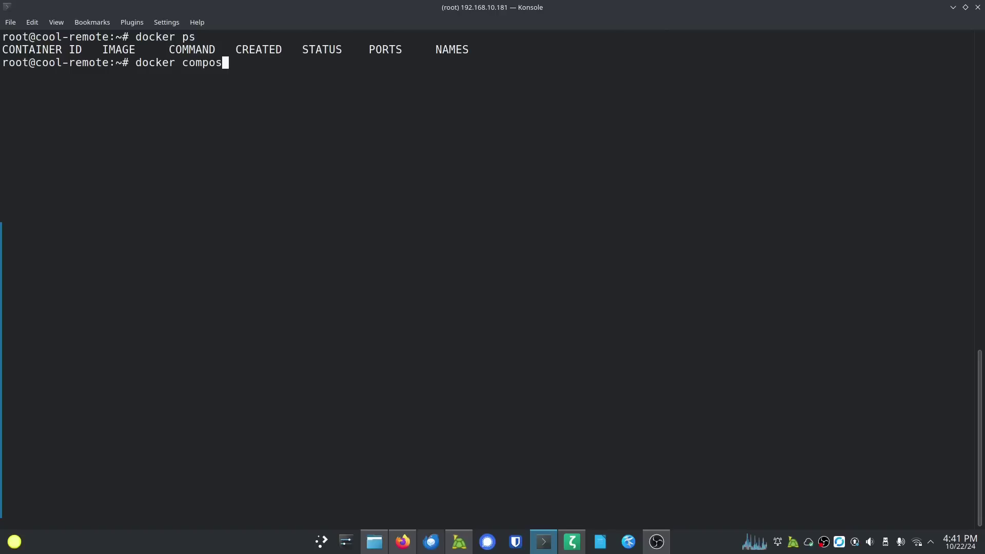
key("Return")
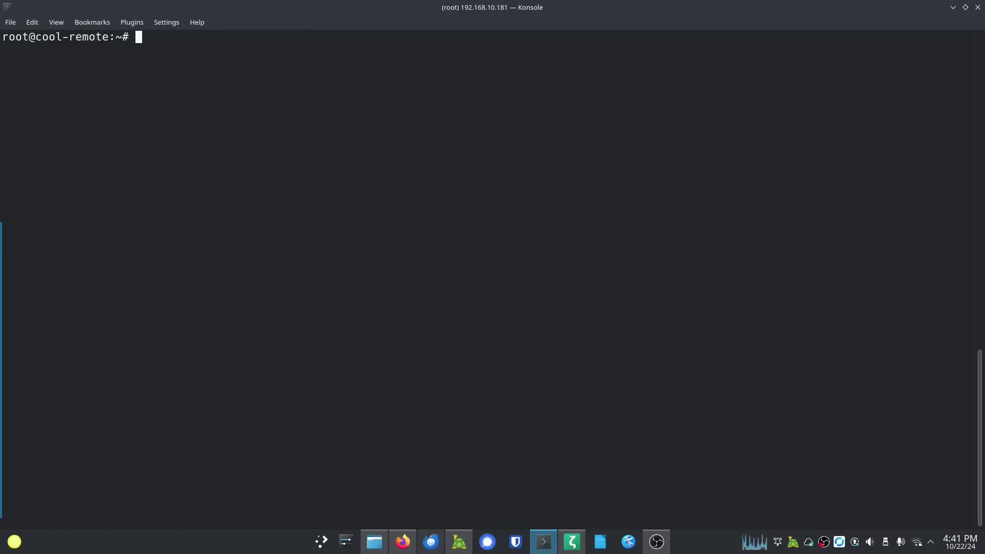
Step: Go into ~/.ssh, confirm it is empty, and start a new authorized_keys file in nano
type("cd .ssh")
key("Return")
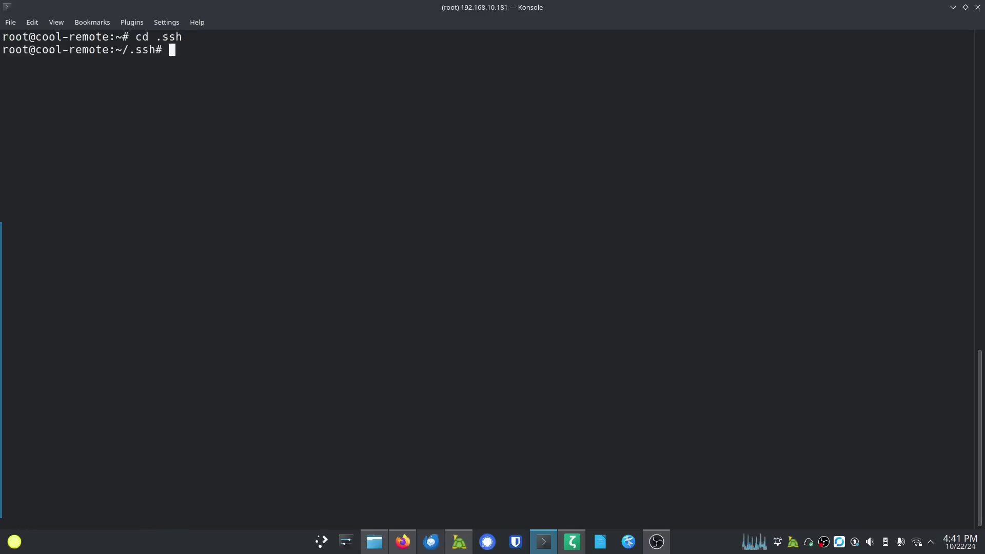
type("ls")
key("Return")
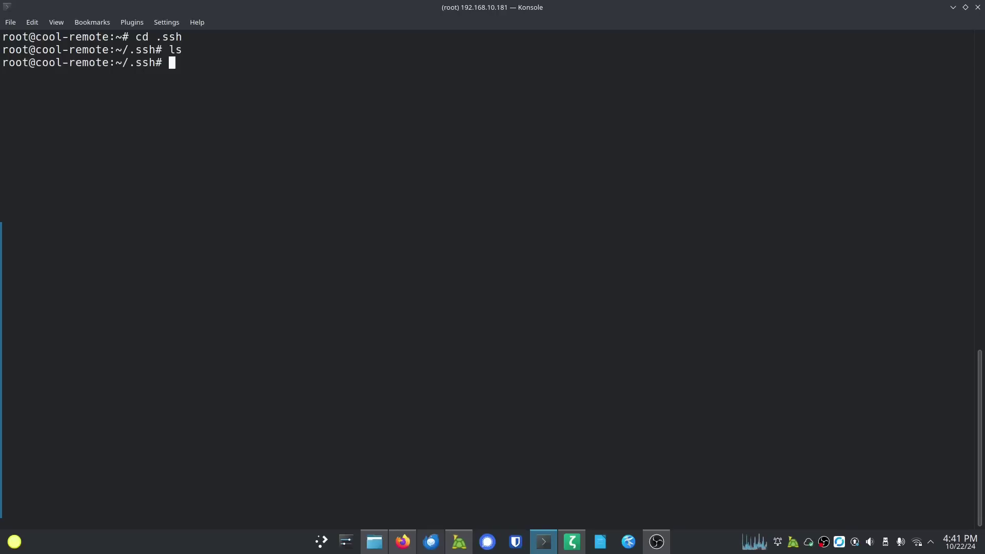
type("nano authori")
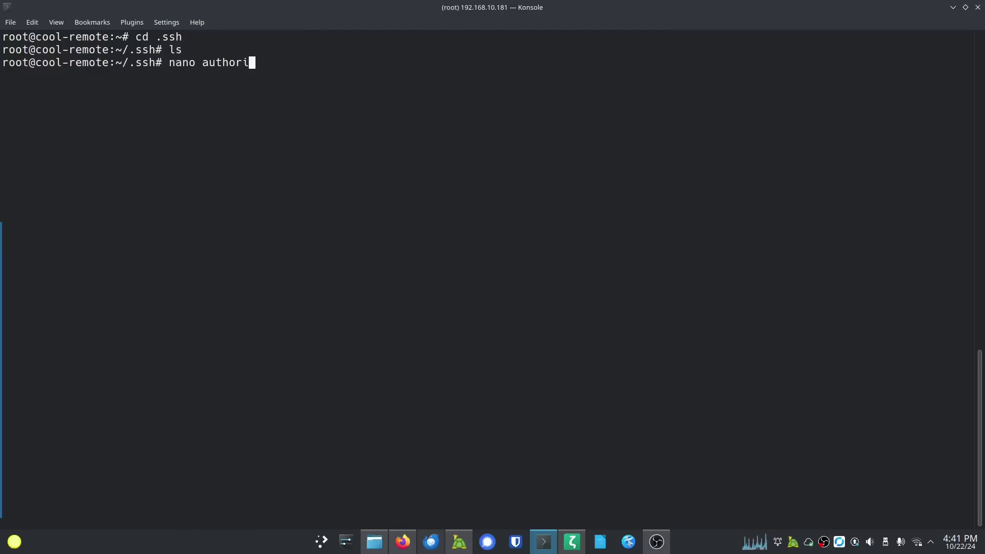
type("zed_keys")
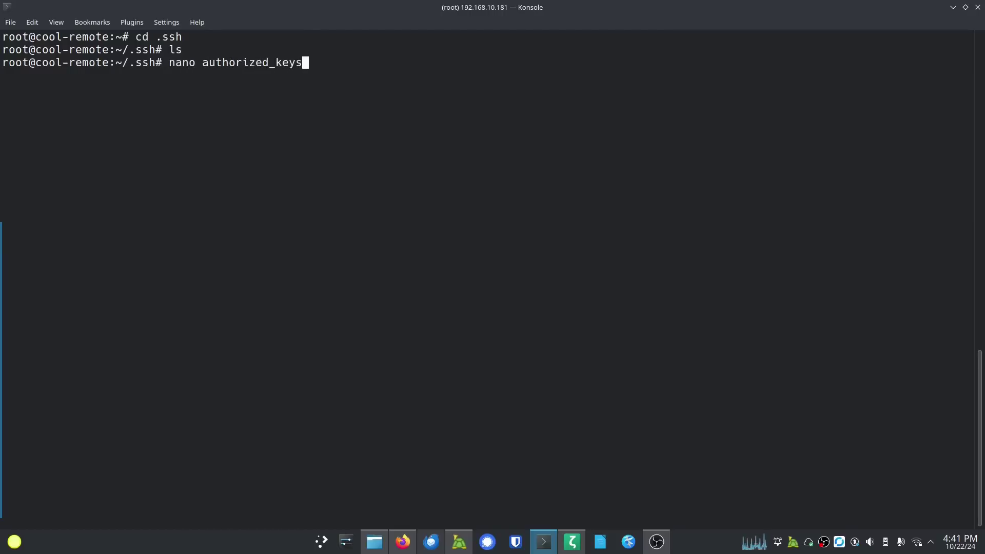
key("Return")
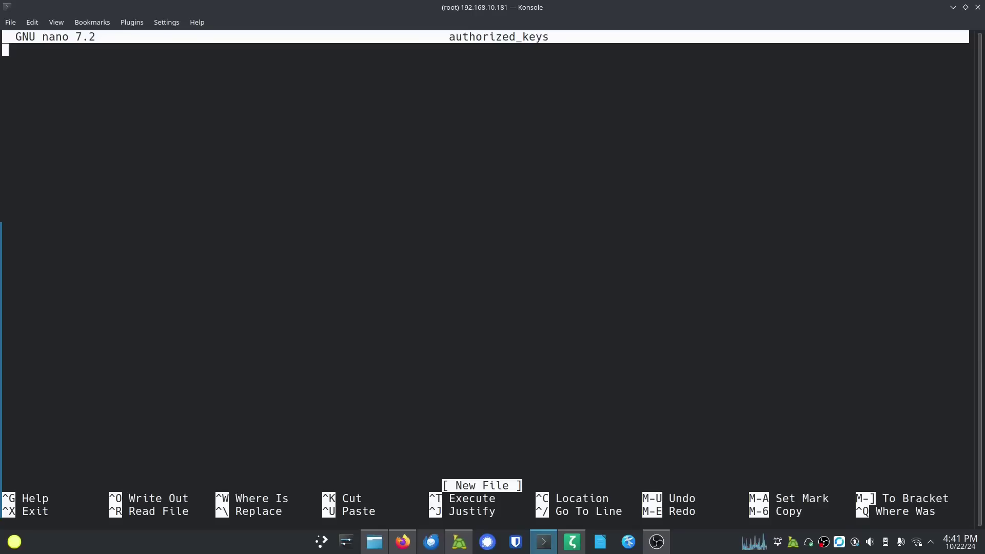
Step: Start a new server in Coolify's Servers list and name it CoolifyRemote
left_click(403, 542)
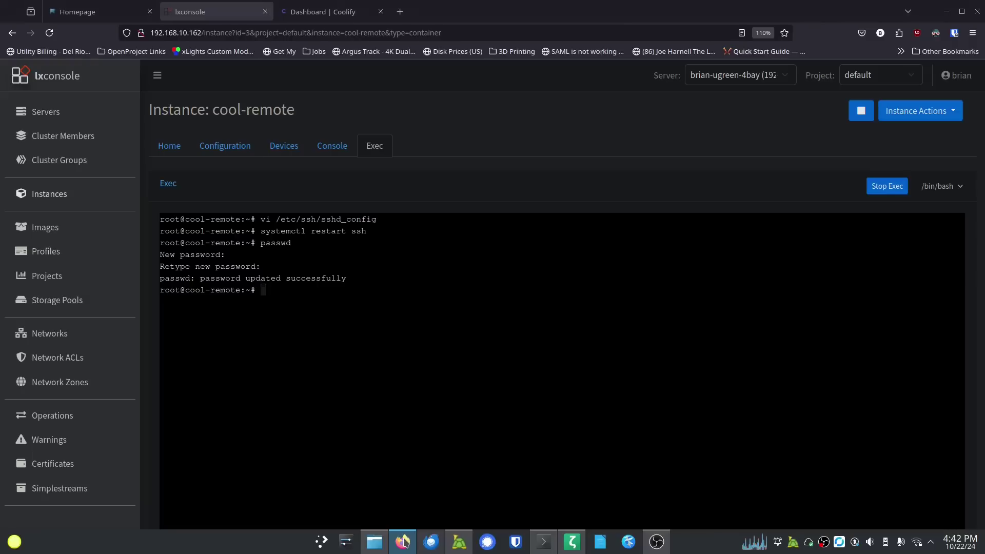
left_click(322, 12)
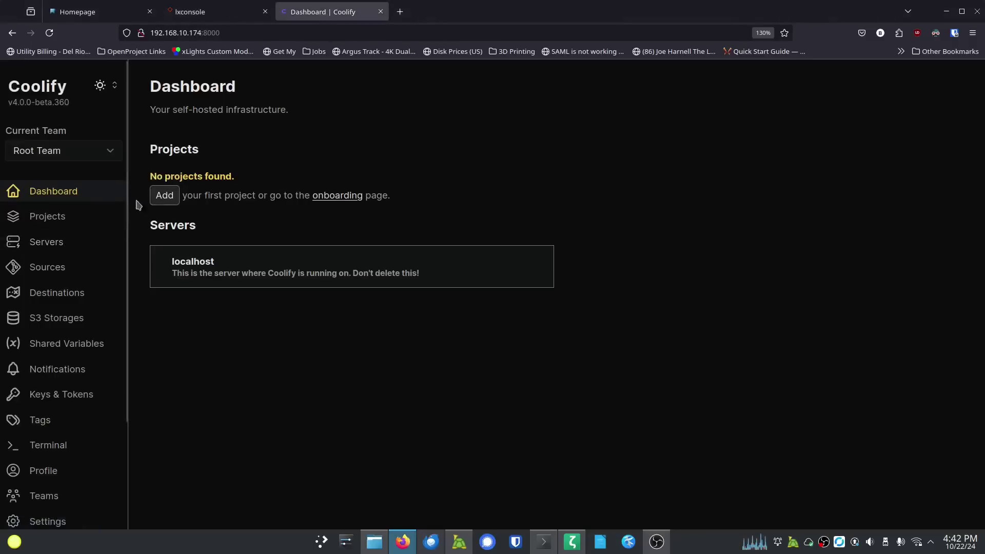
left_click(57, 245)
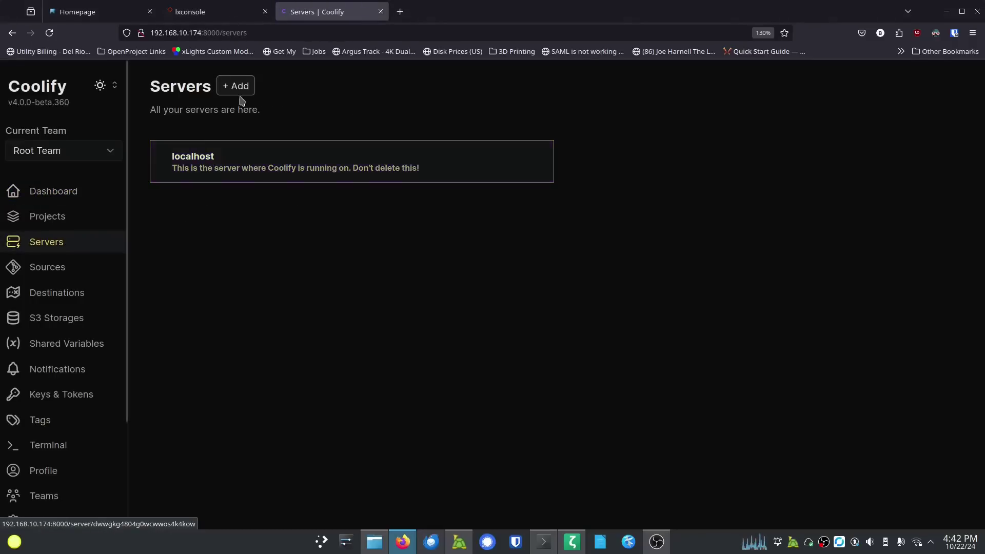
left_click(244, 97)
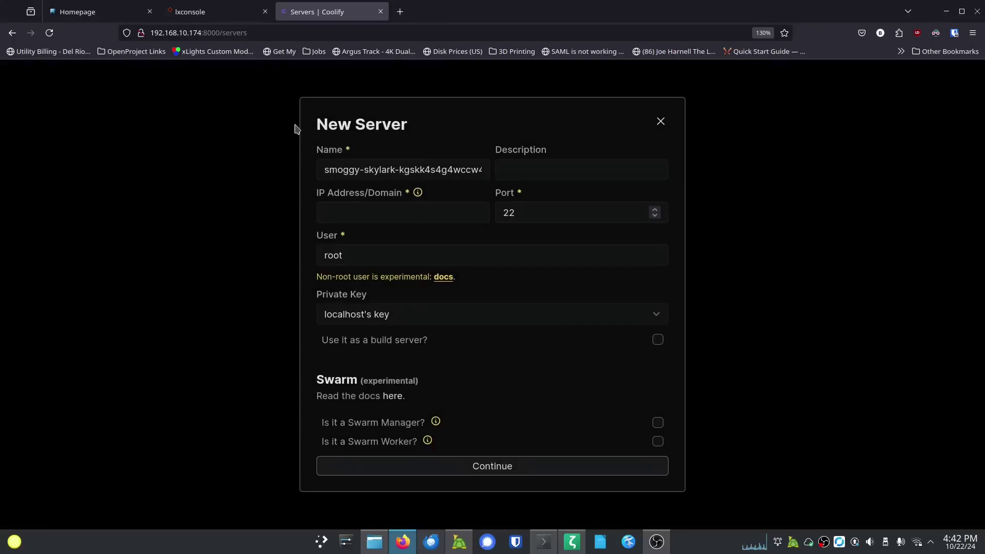
triple_click(390, 170)
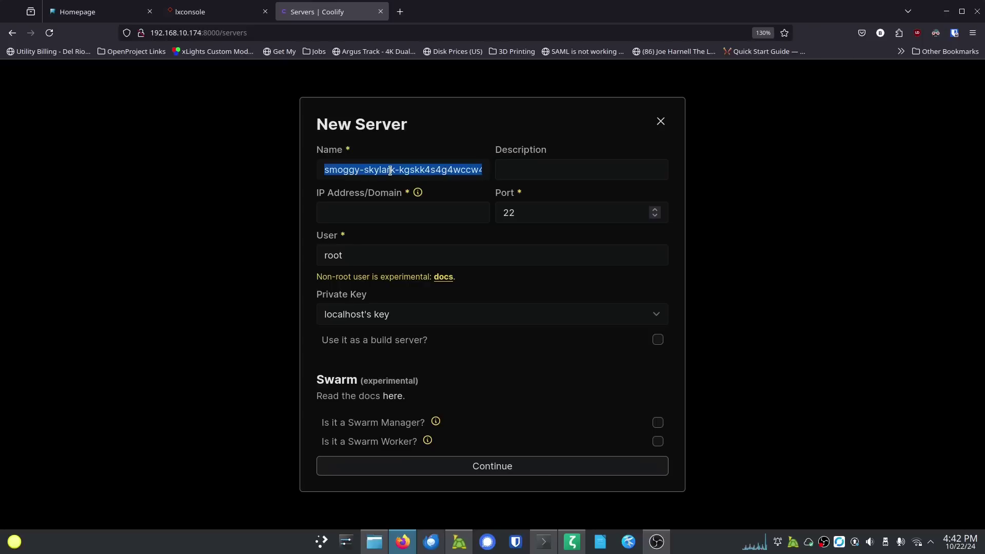
type("Co")
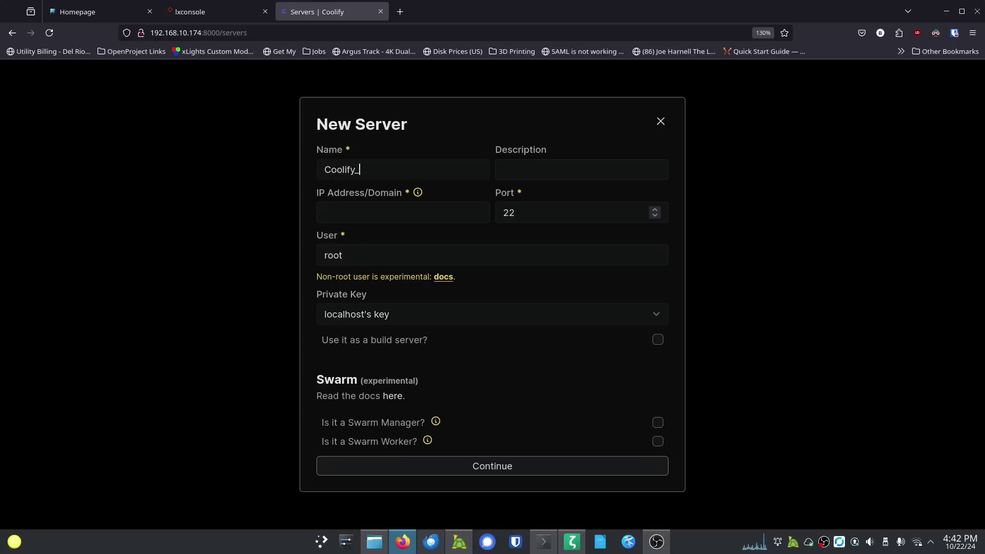
type("olifyRemote")
left_click(504, 169)
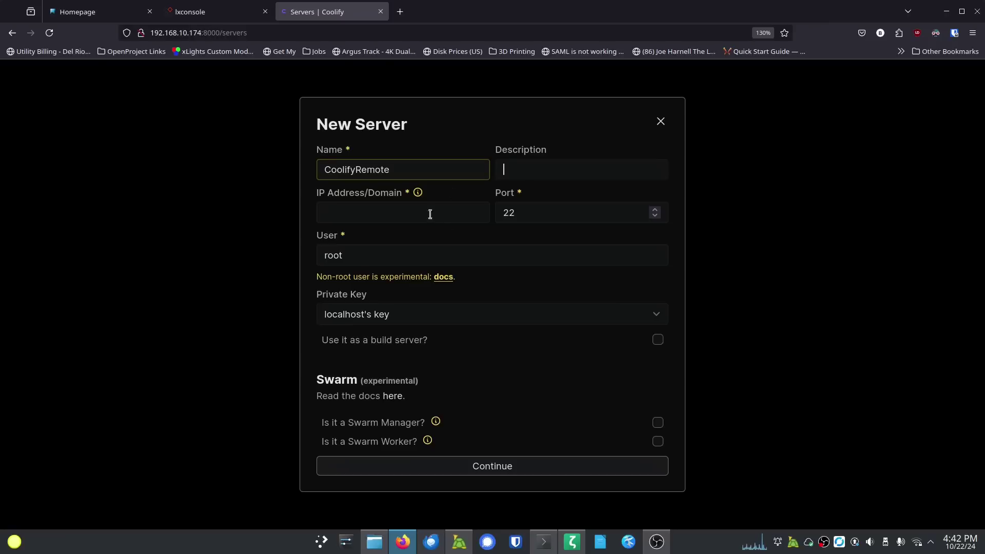
Step: Enter IP 192.168.10.181, keep port 22, user root and localhost's key, then continue
type("192.168.10.181")
left_click(552, 208)
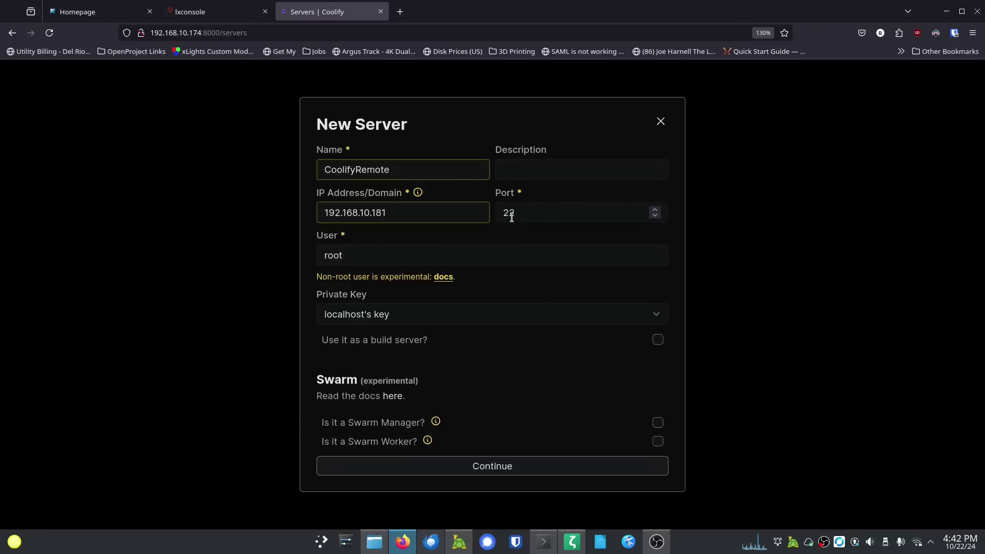
left_click(398, 257)
left_click(426, 318)
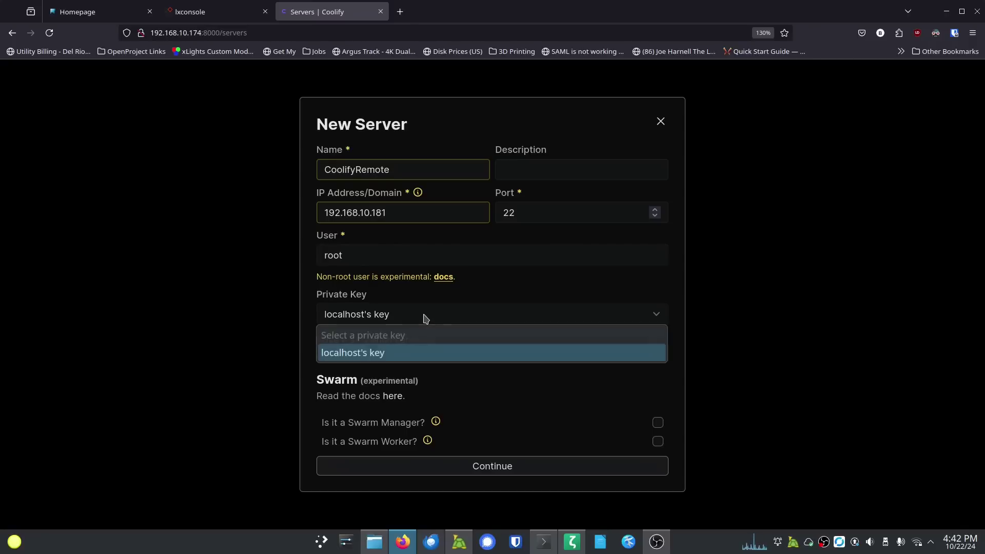
left_click(414, 320)
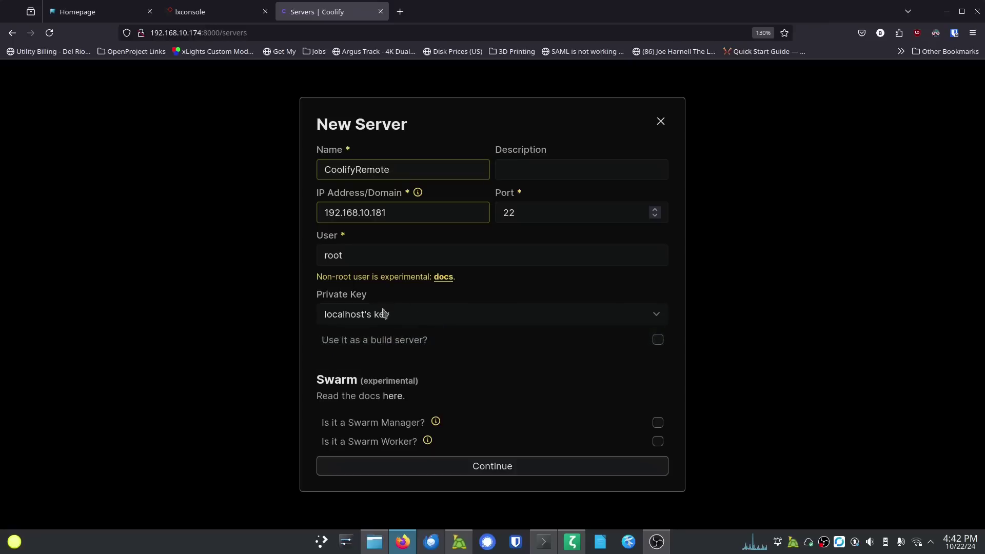
left_click(484, 472)
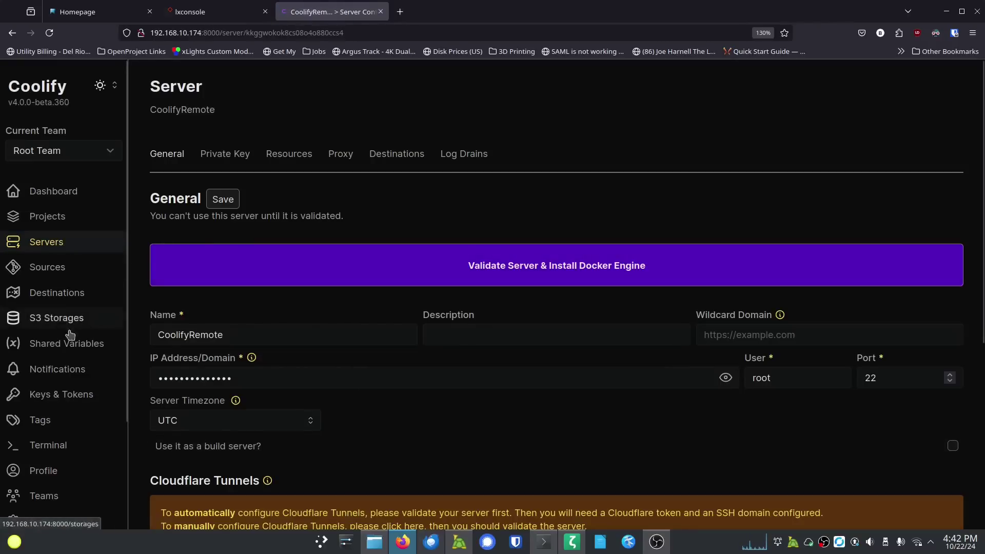
Step: Generate an ED25519 private key named coolify-remote and copy its public key
left_click(69, 394)
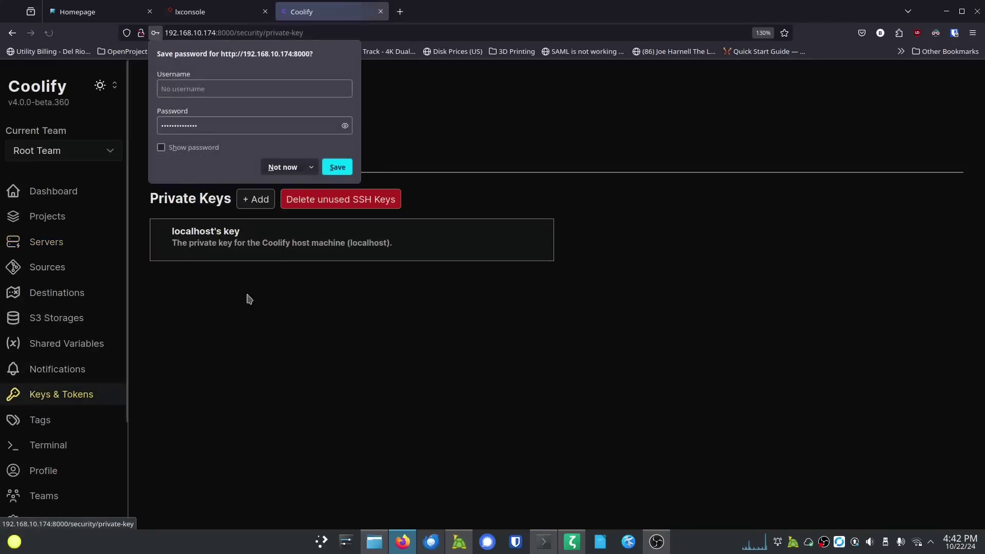
left_click(282, 167)
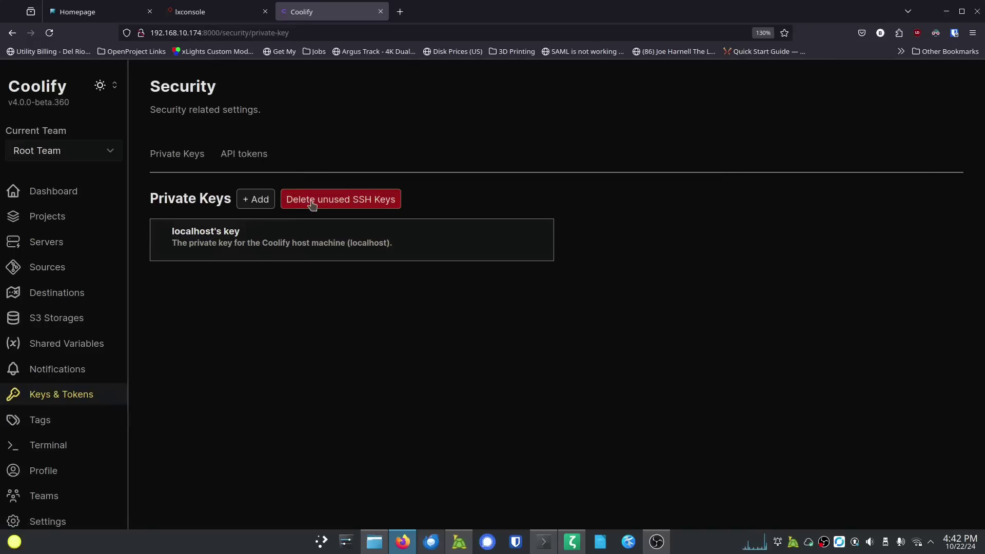
left_click(256, 199)
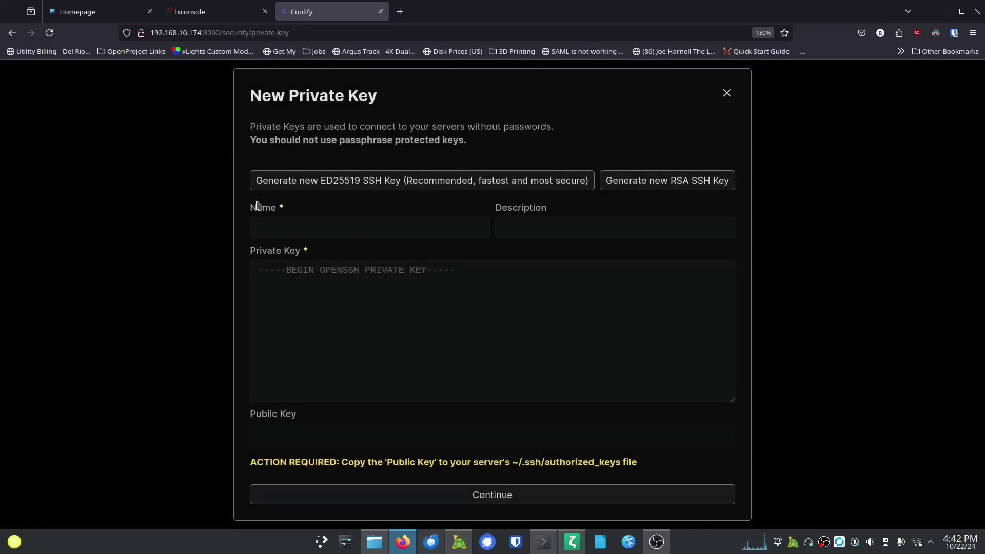
left_click(319, 186)
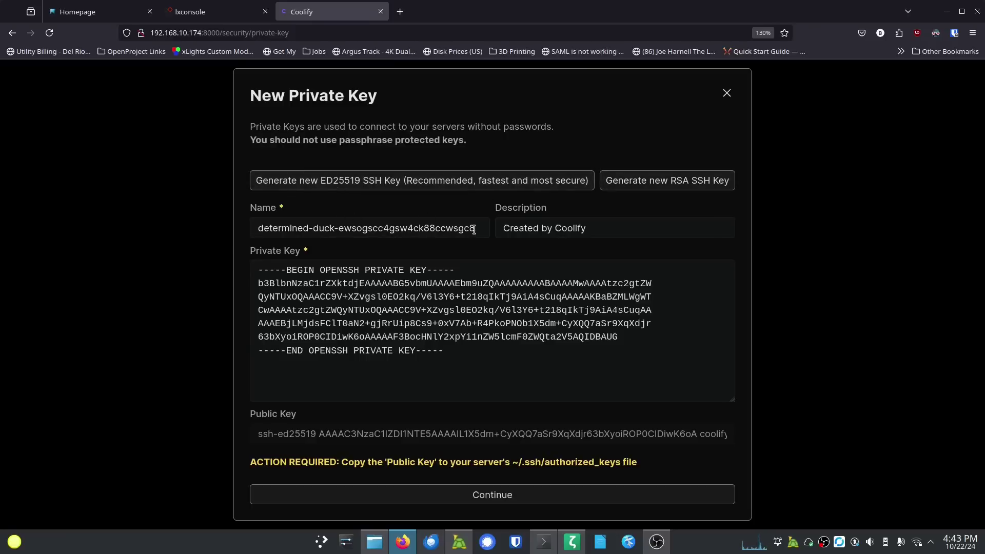
left_click_drag(474, 228, 227, 220)
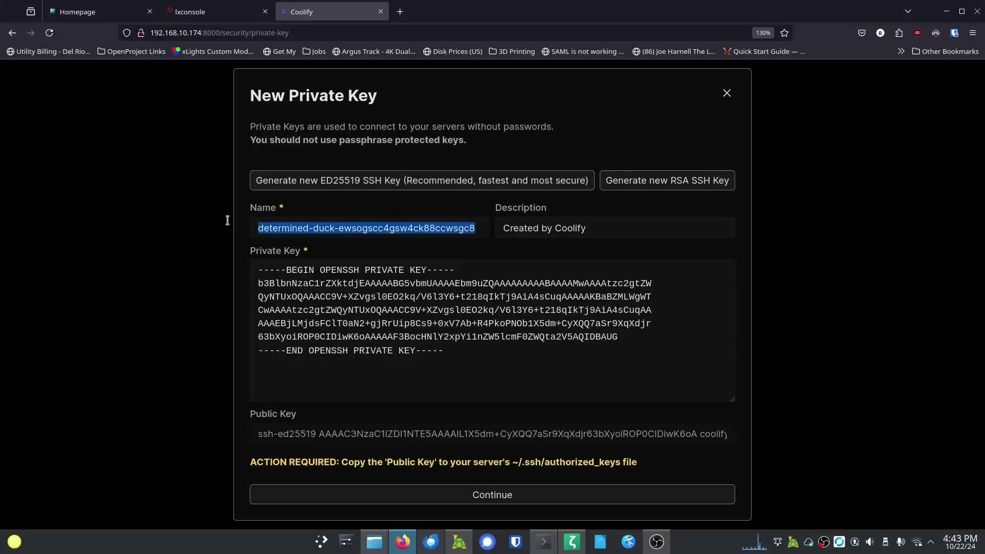
type("coolify-remote")
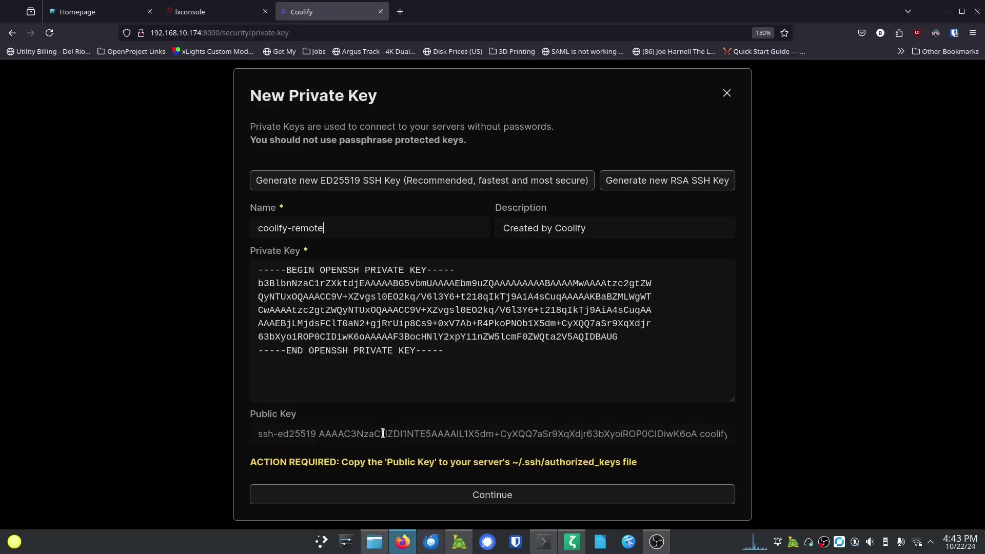
left_click(472, 493)
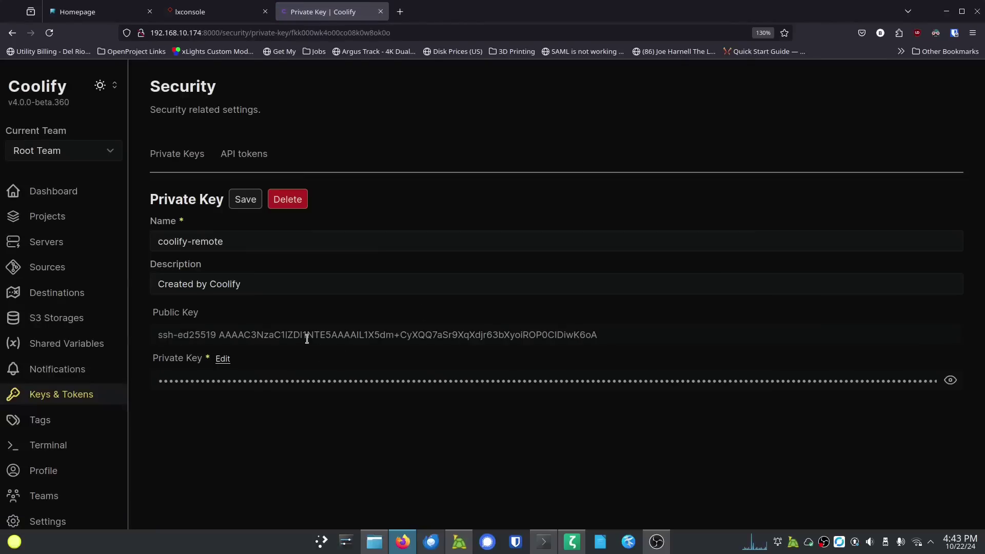
triple_click(307, 338)
key("ctrl+c")
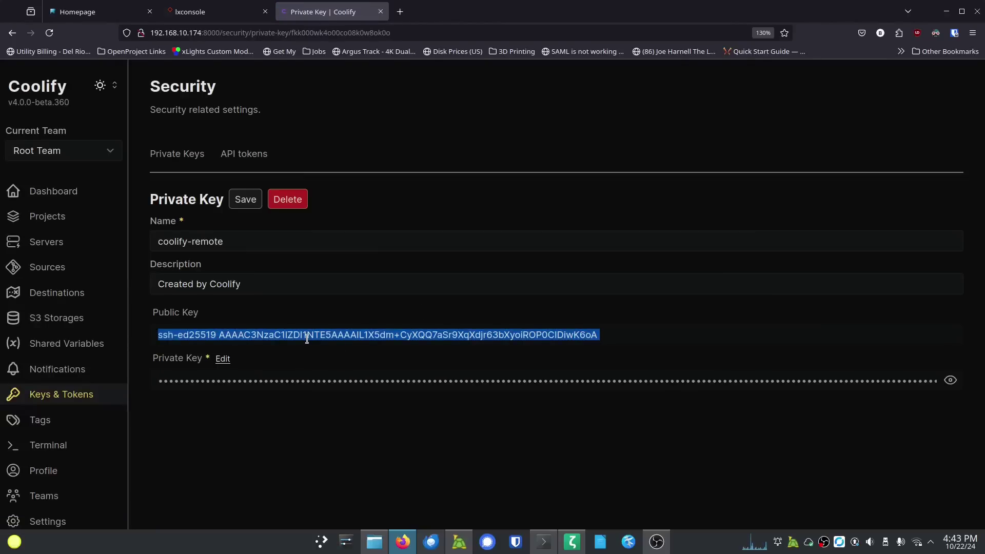
left_click(543, 541)
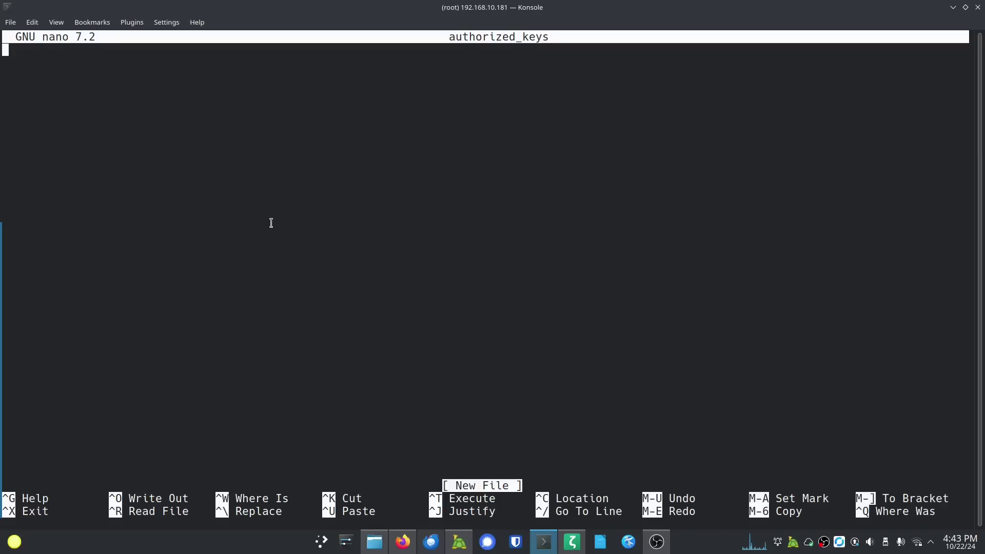
Step: Paste the coolify-remote public key into authorized_keys and save the file in nano
key("ctrl+shift+v")
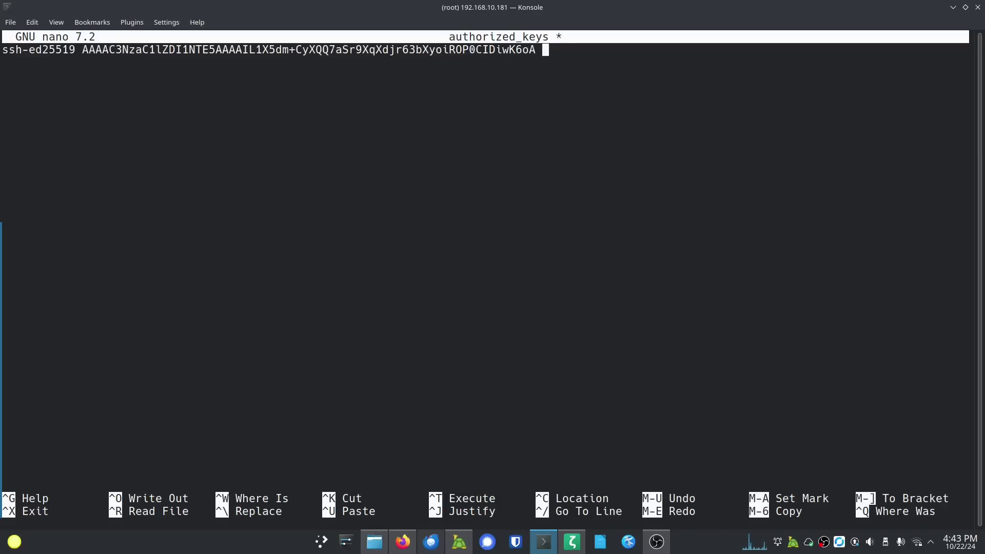
key("ctrl+o")
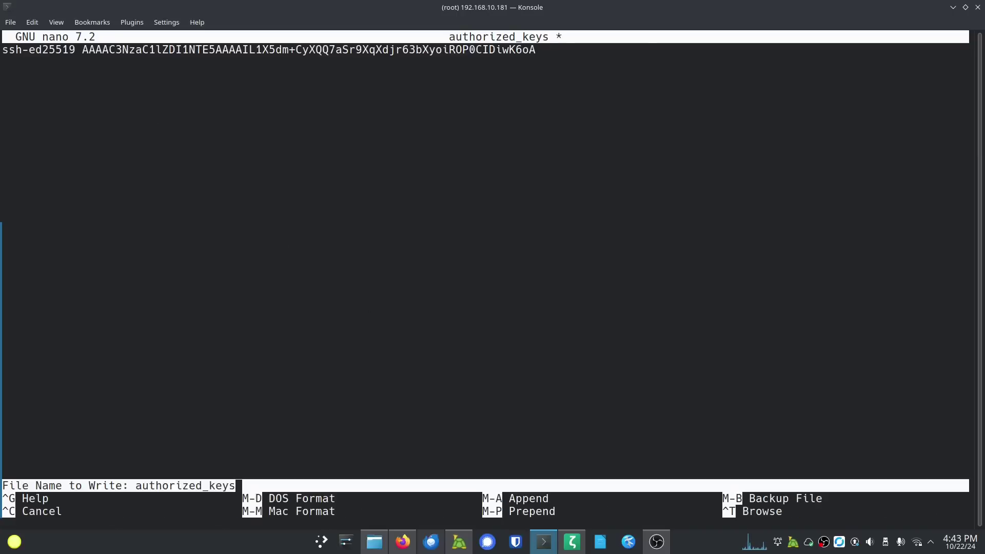
key("Return")
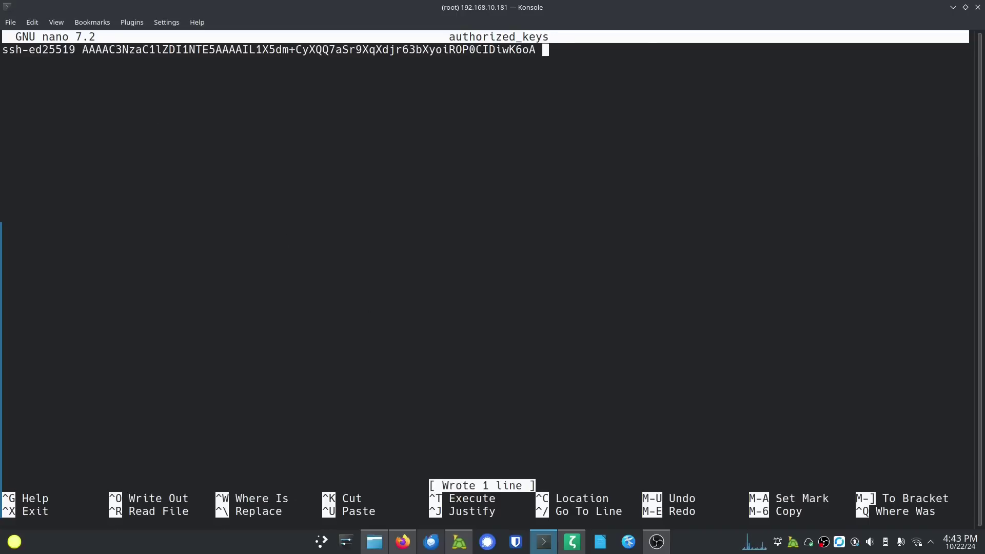
key("ctrl+x")
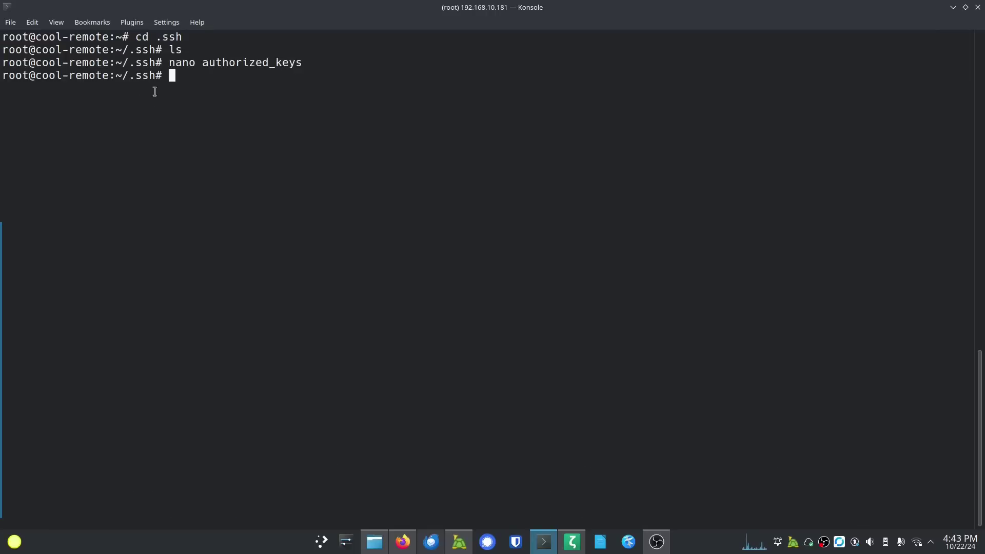
Step: Open the CoolifyRemote server's settings page in Coolify
left_click(404, 540)
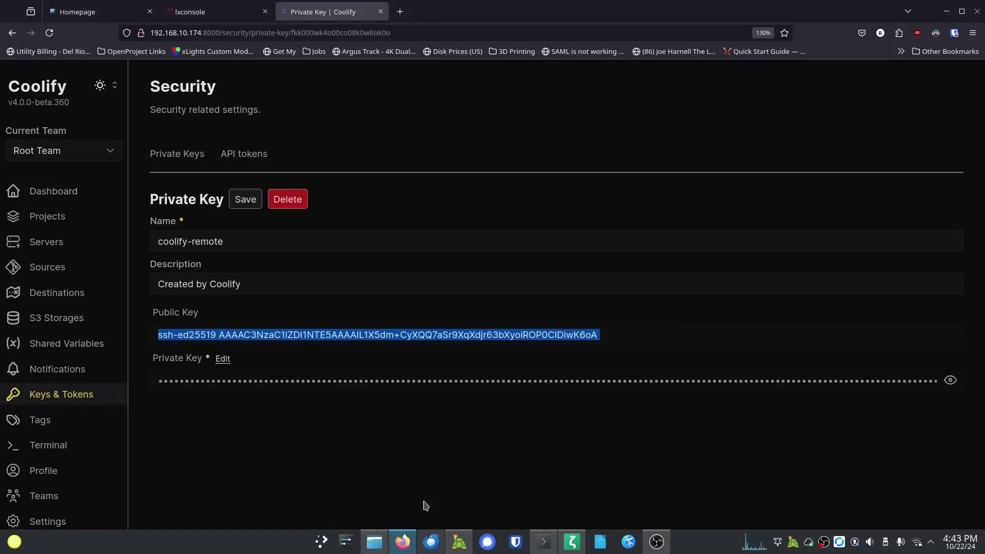
left_click(48, 242)
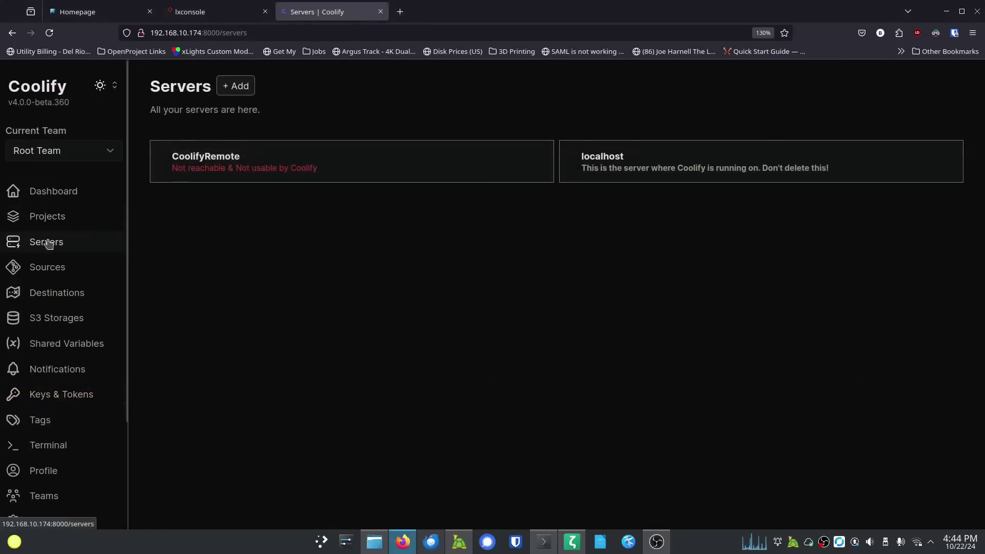
left_click(257, 164)
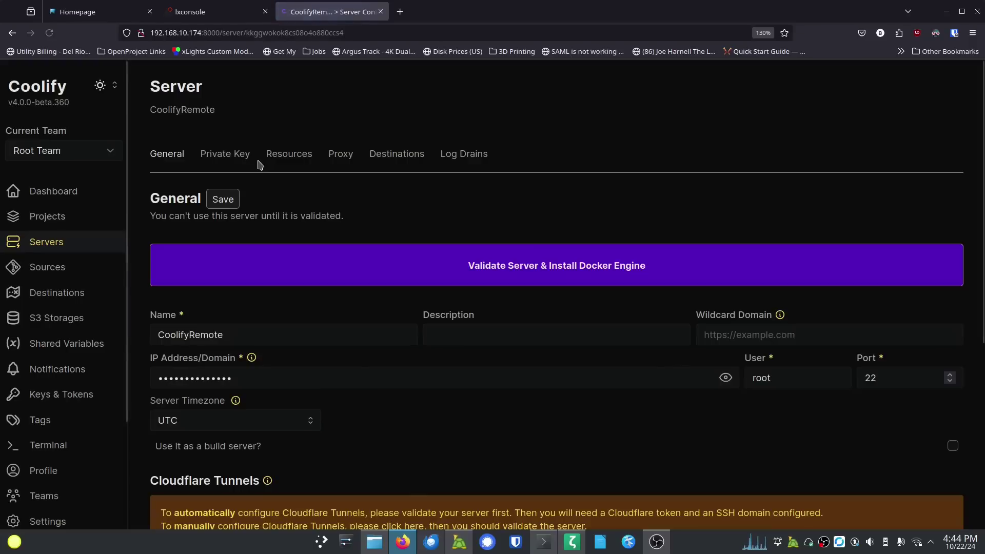
Step: Assign the coolify-remote private key to the CoolifyRemote server
left_click(225, 156)
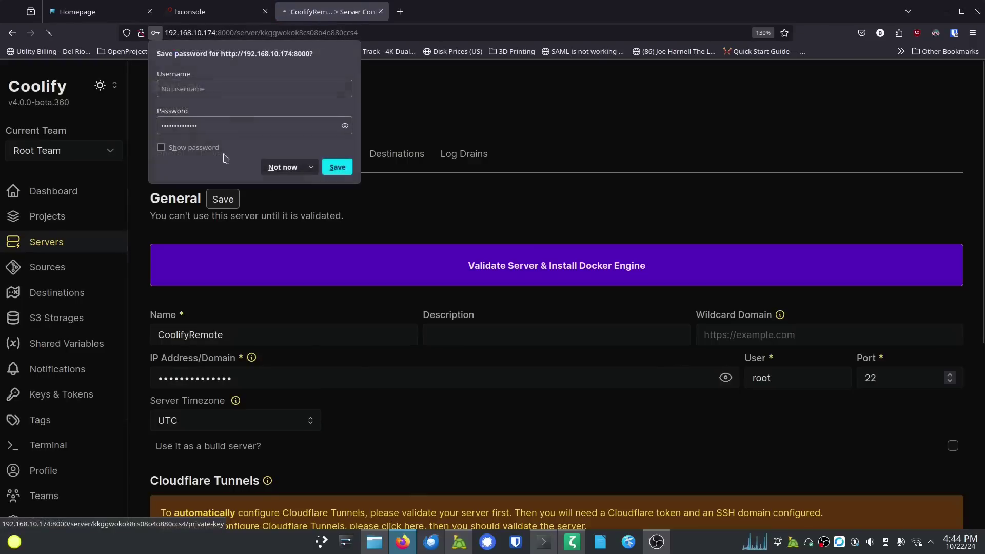
left_click(283, 167)
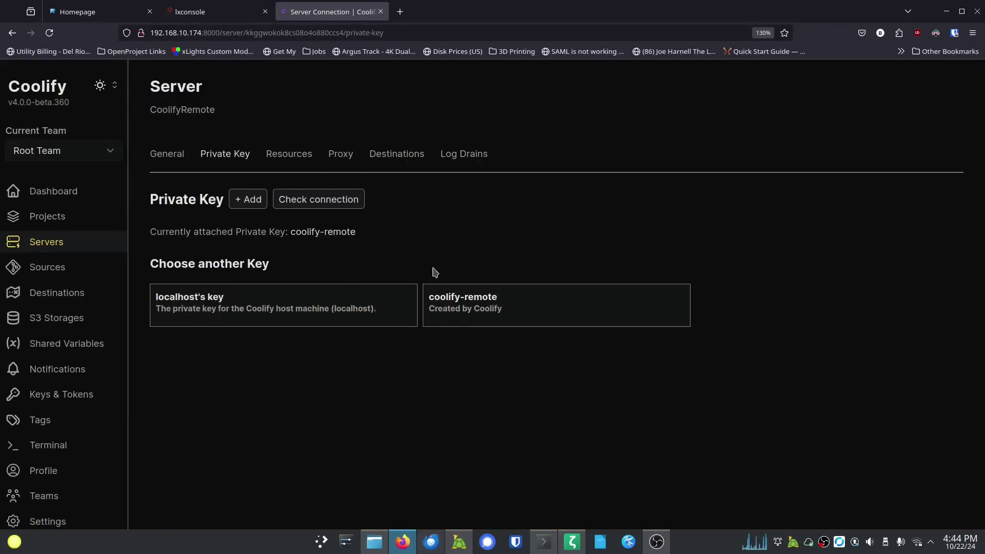
left_click(473, 306)
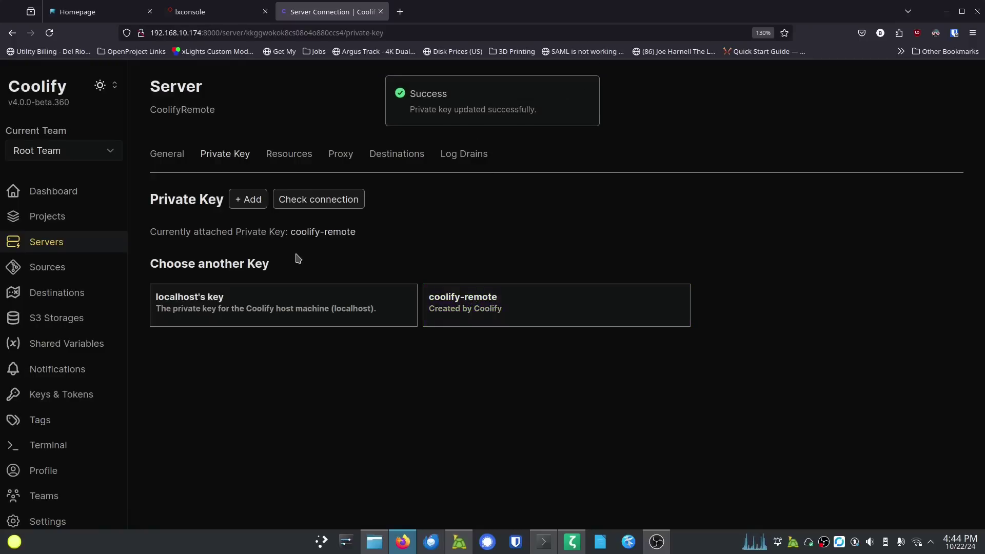
Step: Validate the server and install Docker Engine, closing the results once all checks pass
left_click(156, 154)
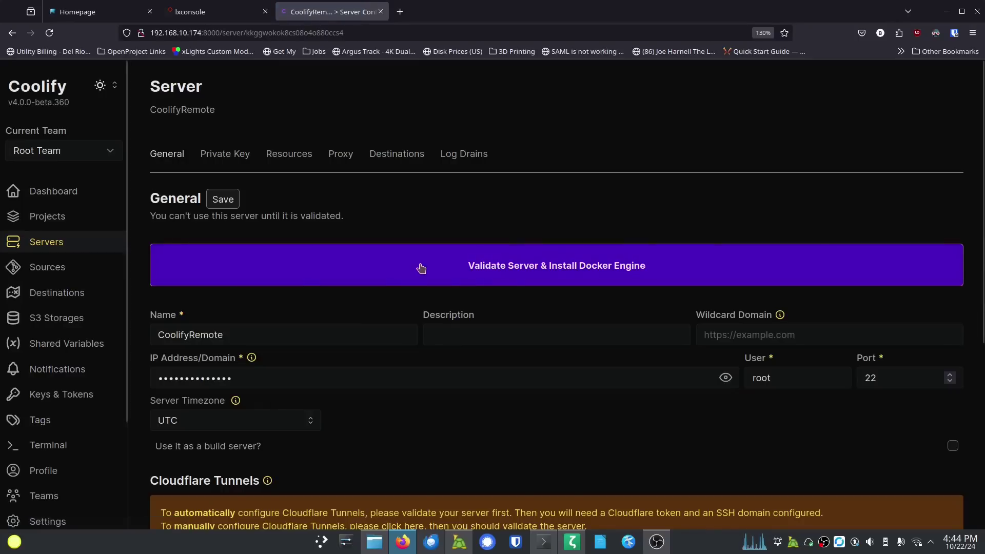
left_click(503, 276)
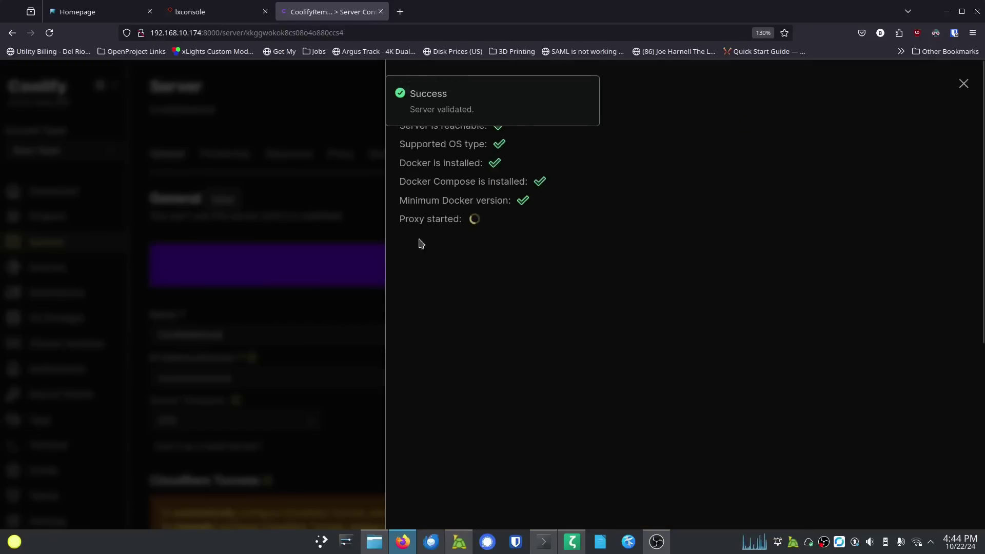
mouse_move(460, 109)
left_click(585, 95)
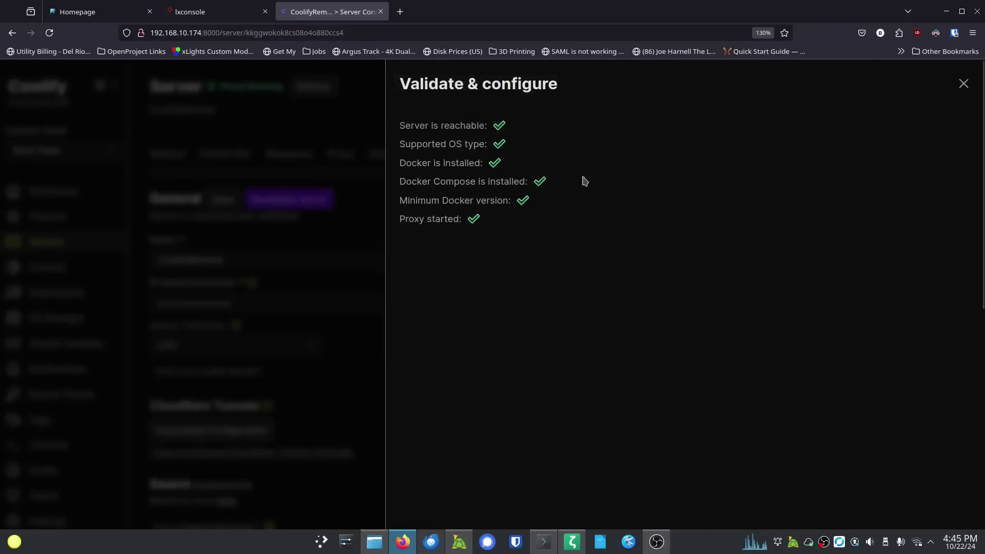
left_click(964, 83)
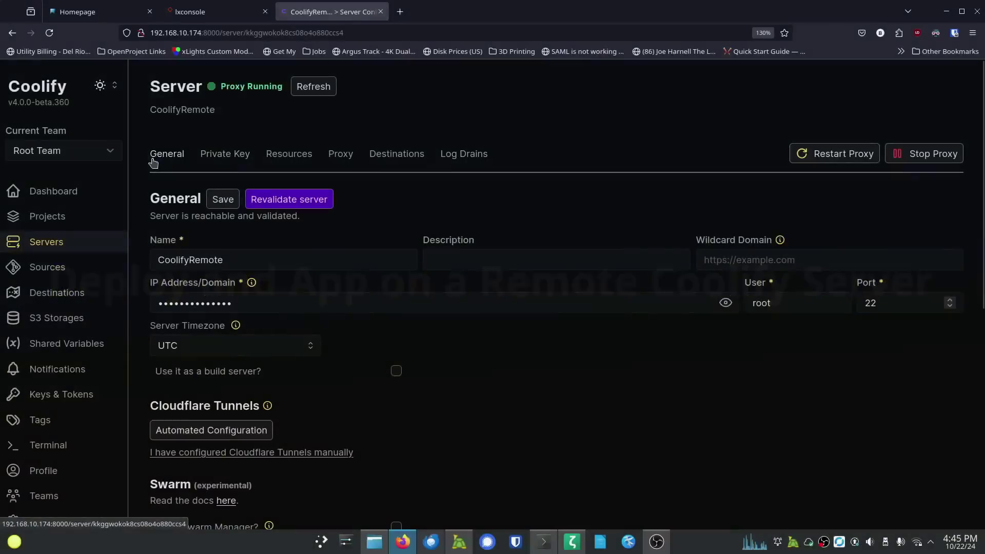
Step: Create a new project named 'Remtoe Coolify'
left_click(55, 218)
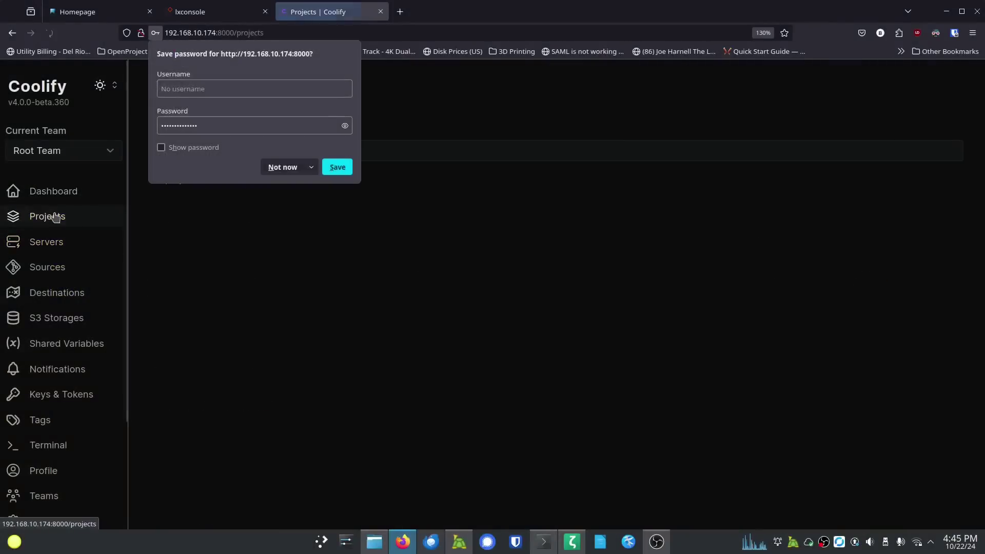
left_click(287, 170)
left_click(239, 86)
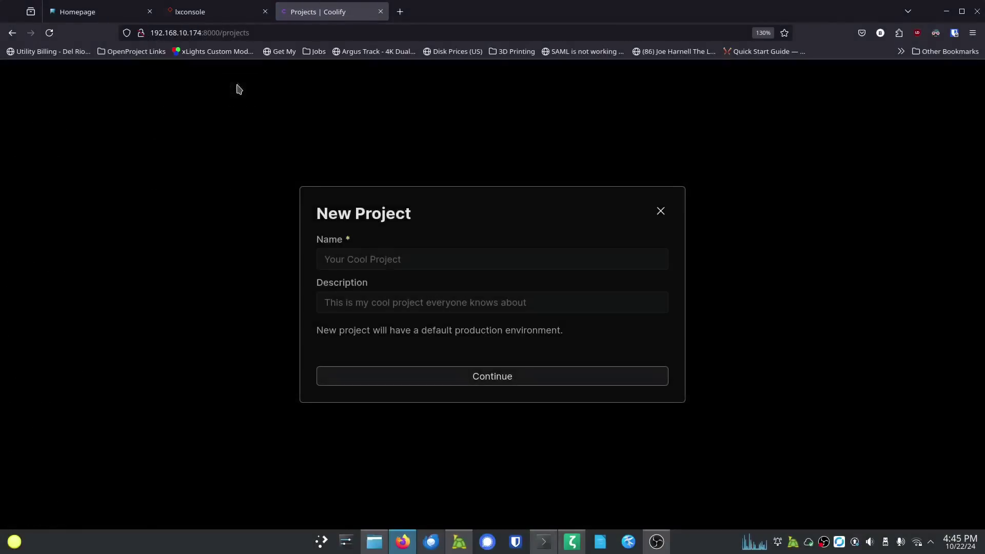
type("Remtoe")
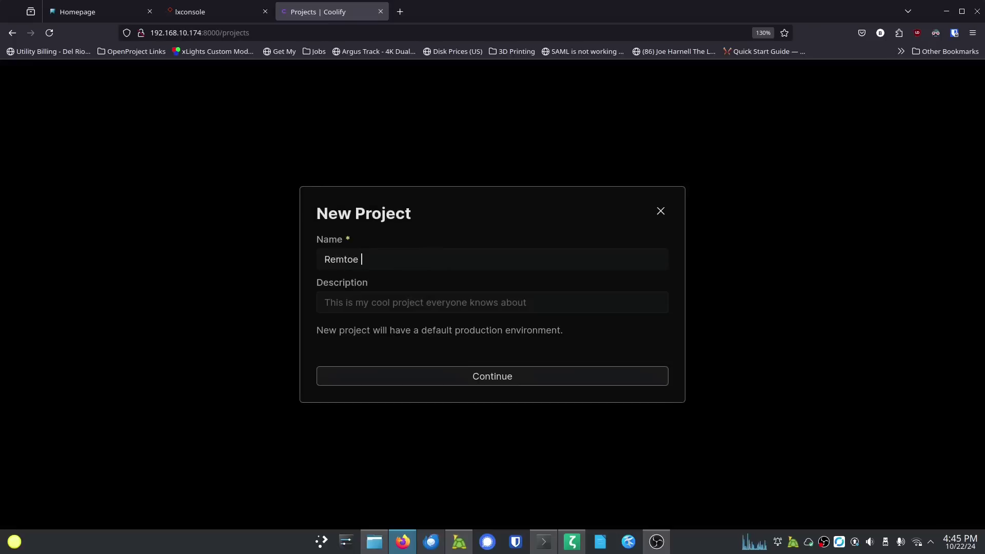
type(" Coolify")
left_click(501, 376)
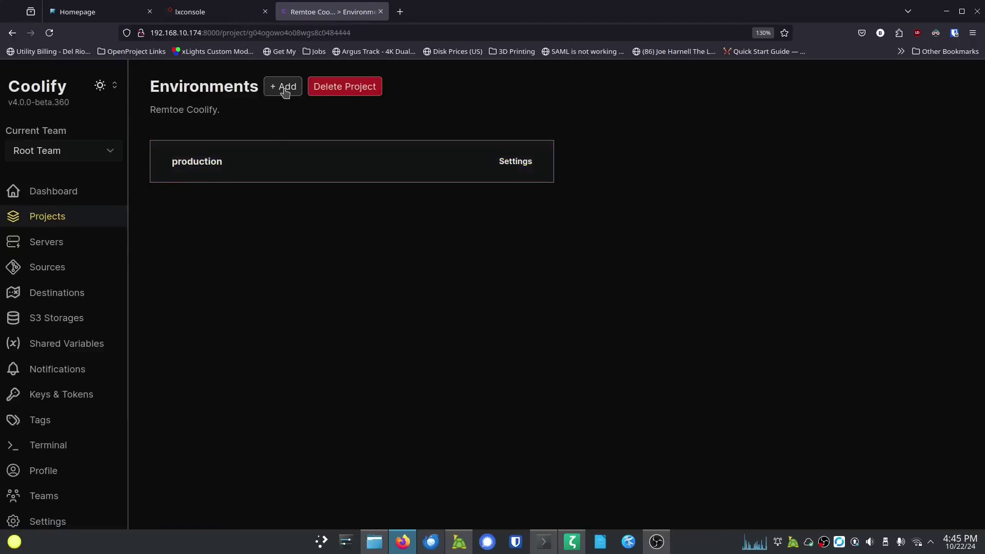
Step: Add a new Activepieces service resource to the production environment
left_click(282, 158)
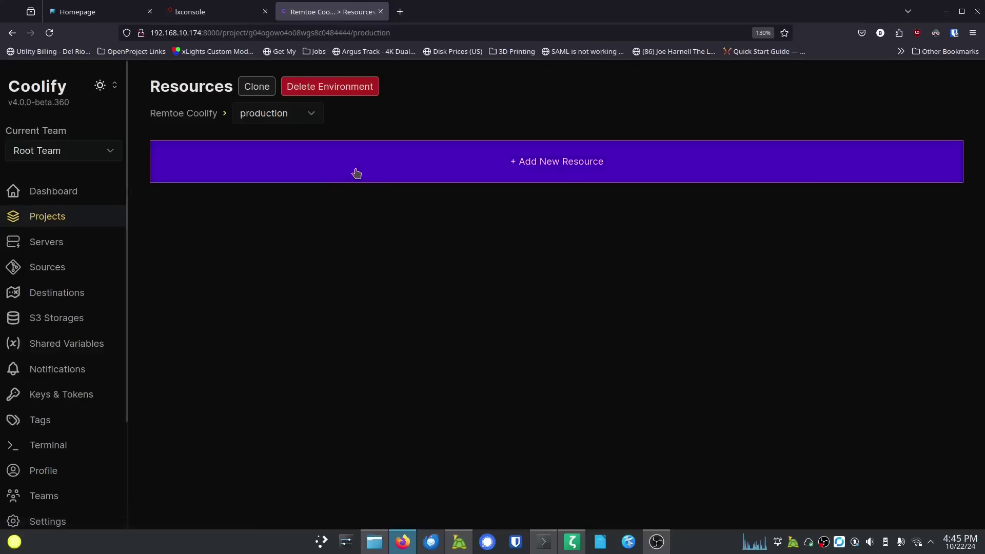
left_click(446, 174)
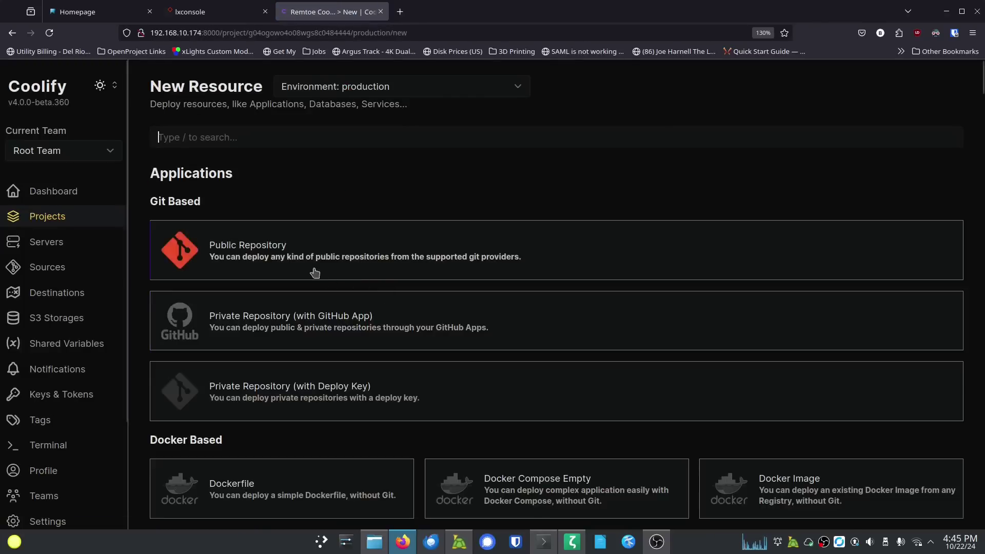
scroll(319, 277, "down", 10)
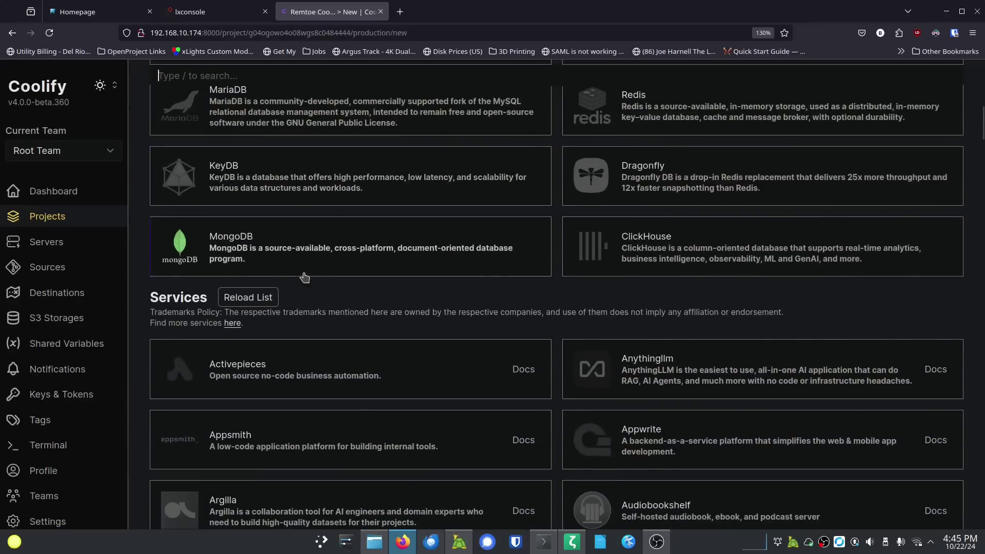
scroll(305, 277, "down", 5)
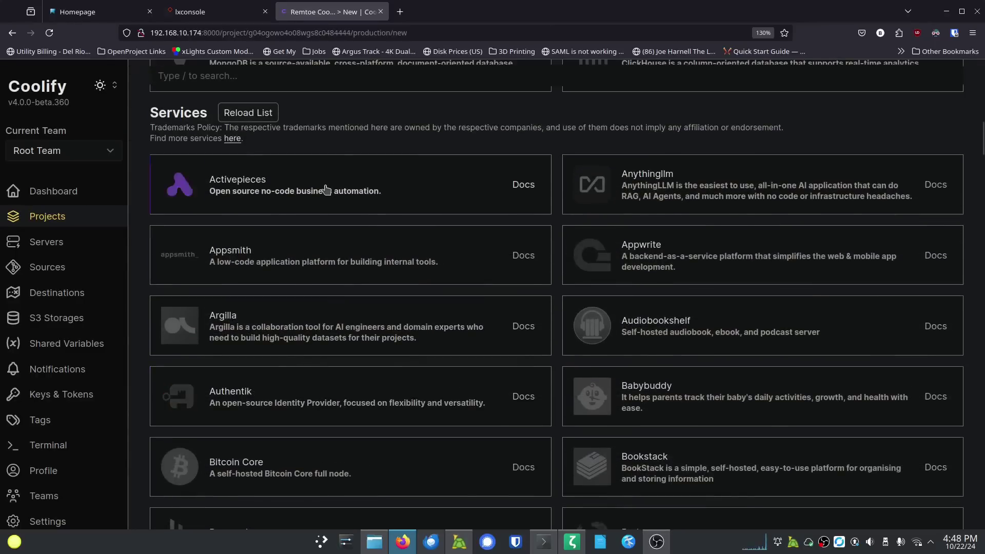
left_click(364, 211)
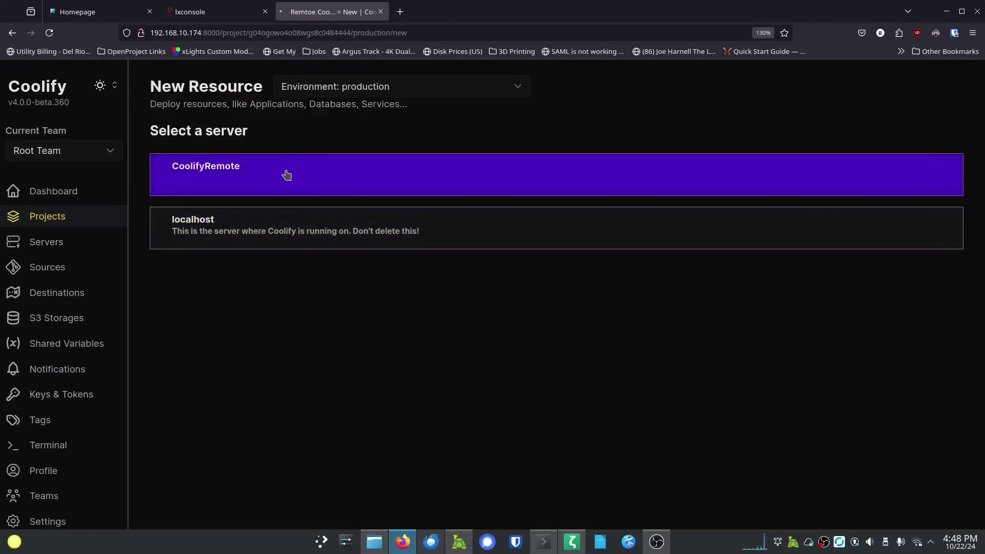
Step: Choose the CoolifyRemote server and rename the service stack to activepieces-remote
left_click(286, 175)
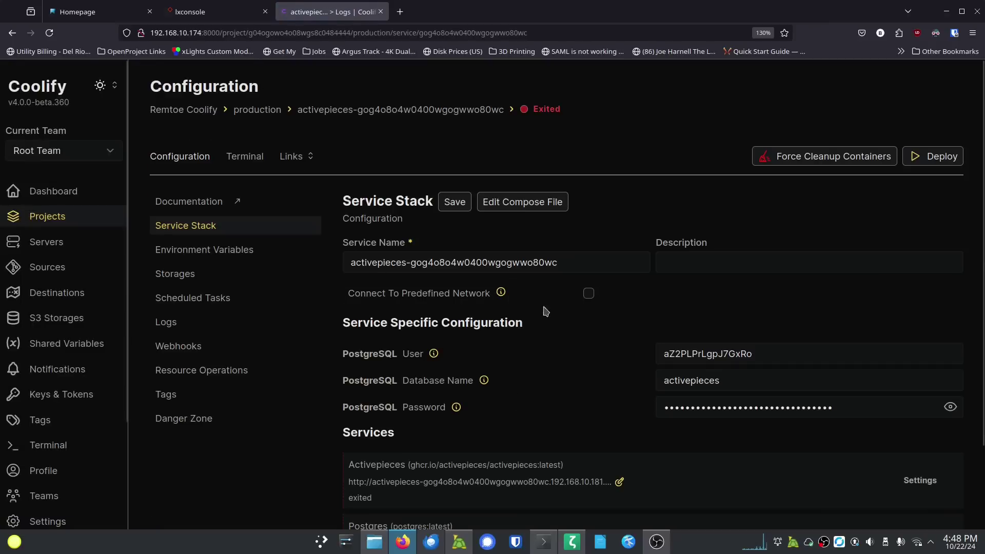
double_click(550, 262)
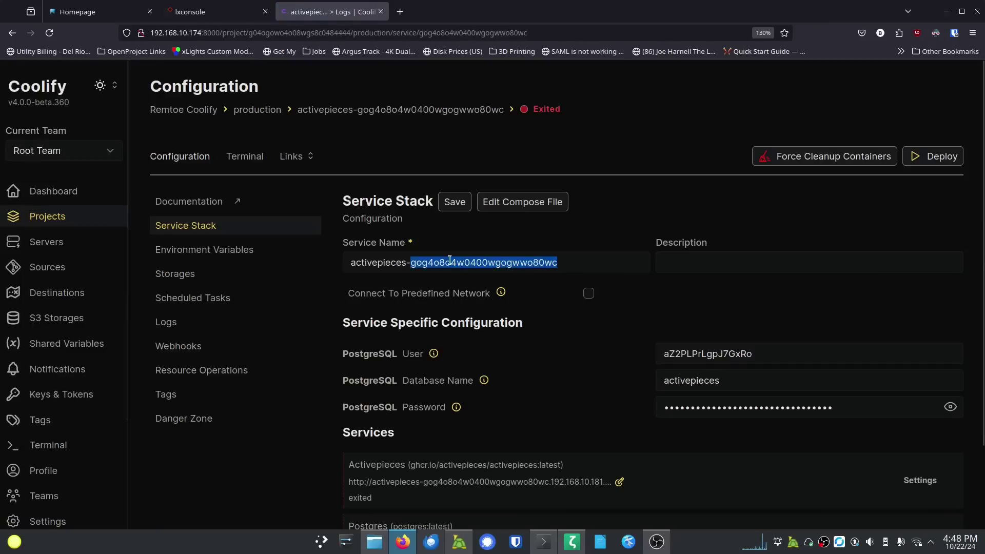
key("BackSpace")
type("r3")
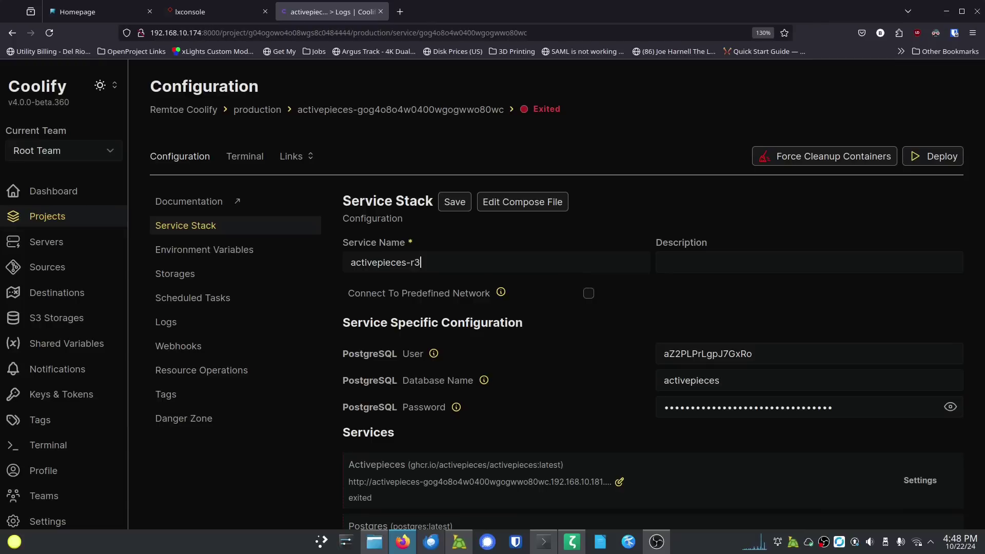
type("mmote")
key("Return")
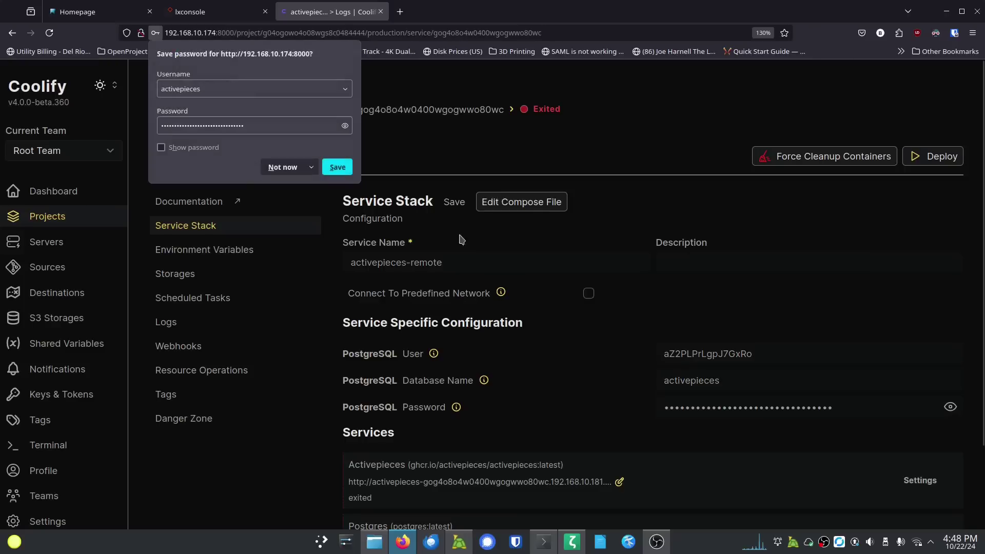
Step: Review the Activepieces domain settings and close them without changes
scroll(521, 404, "down", 2)
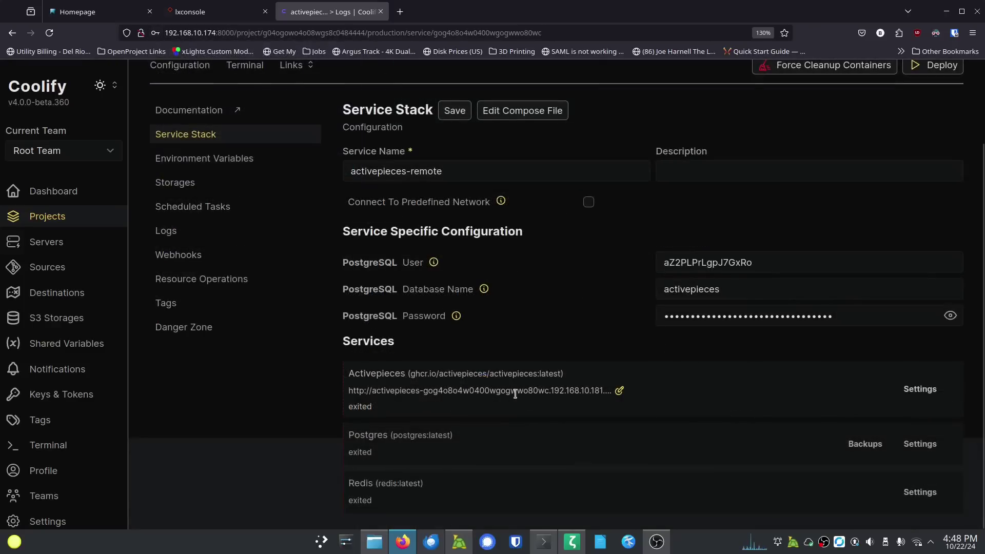
left_click(619, 392)
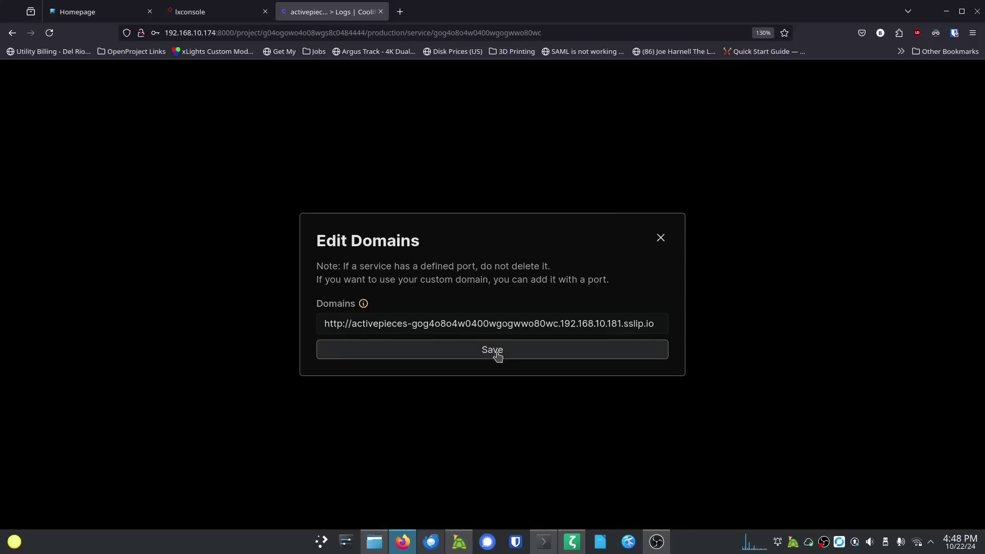
left_click(661, 239)
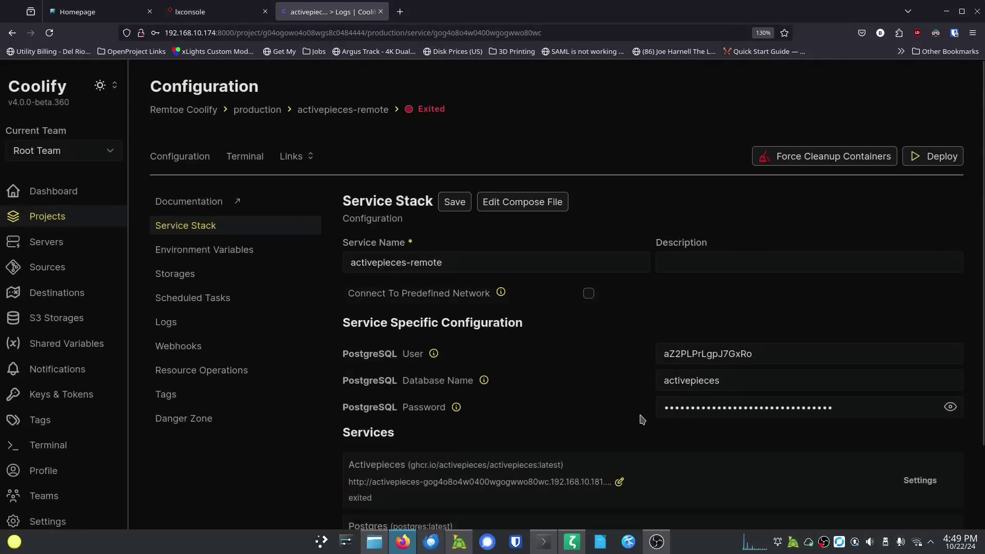
scroll(636, 421, "down", 2)
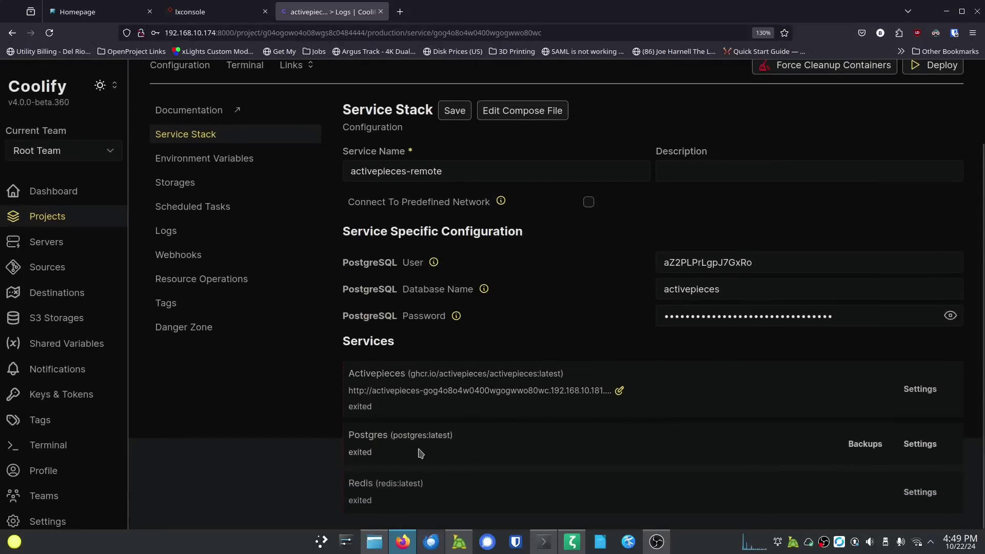
scroll(421, 426, "up", 2)
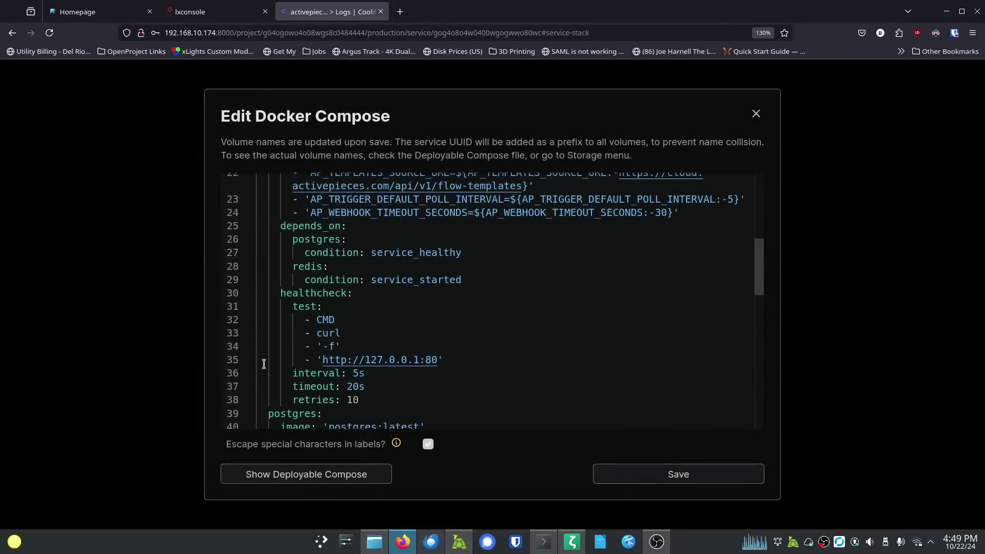
Step: Add a 'ports:' entry '- 8100:80' under the activepieces service's image line
scroll(262, 361, "up", 1)
scroll(263, 359, "up", 8)
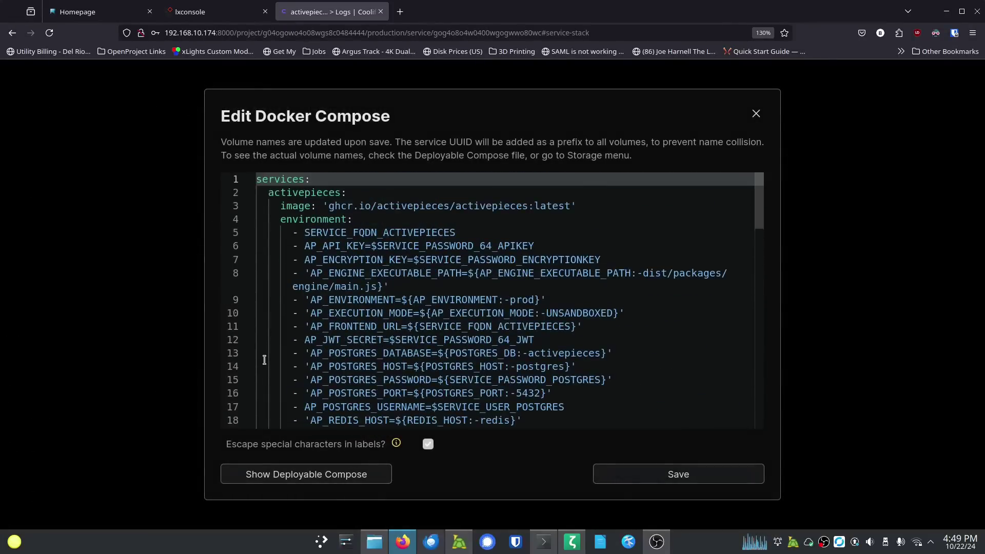
left_click(357, 193)
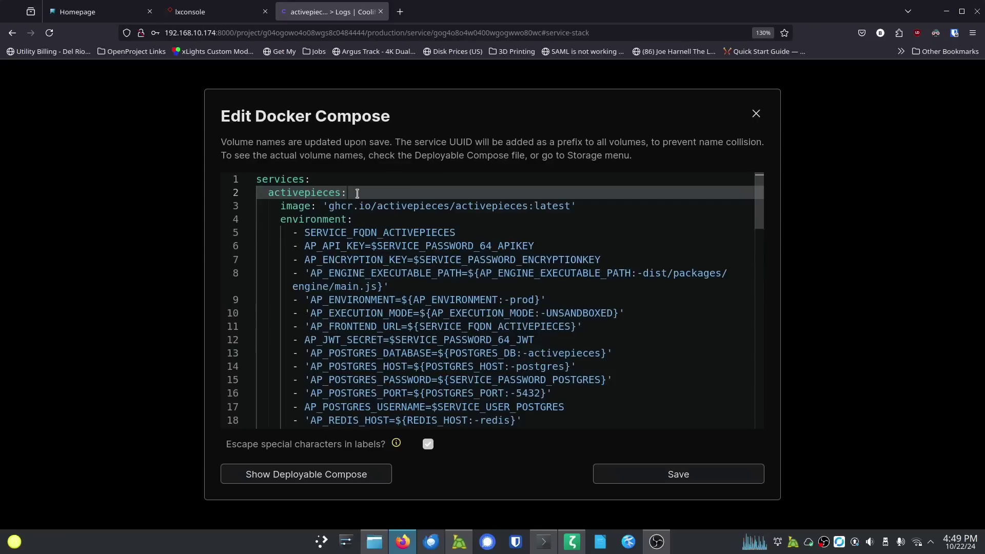
left_click(598, 206)
key("Return")
type("p")
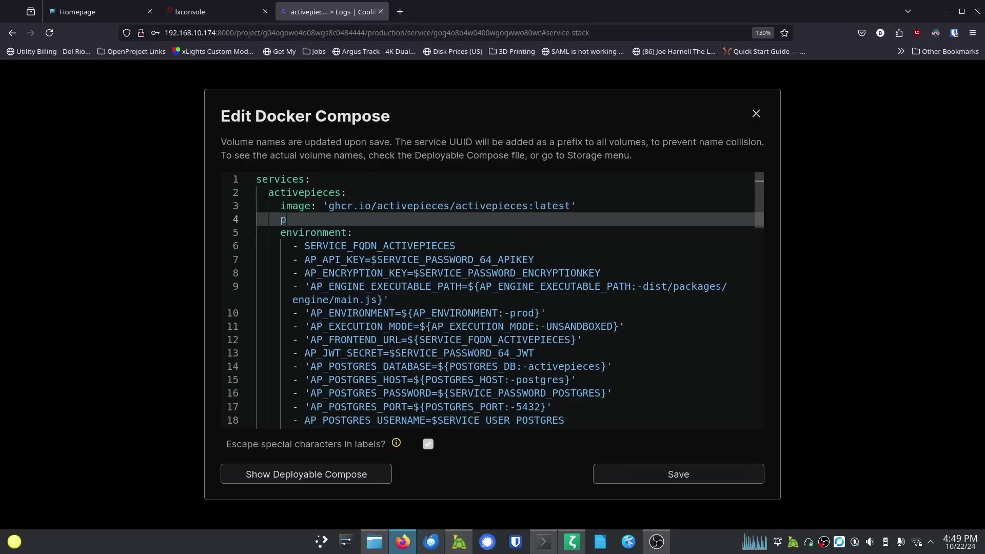
type("orts:")
key("Return")
type("- ")
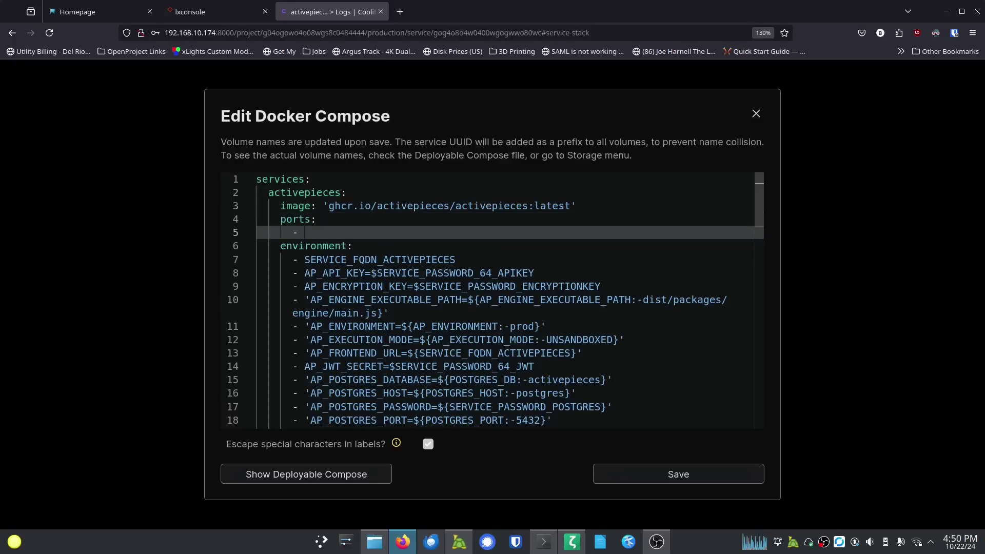
type("8100:80")
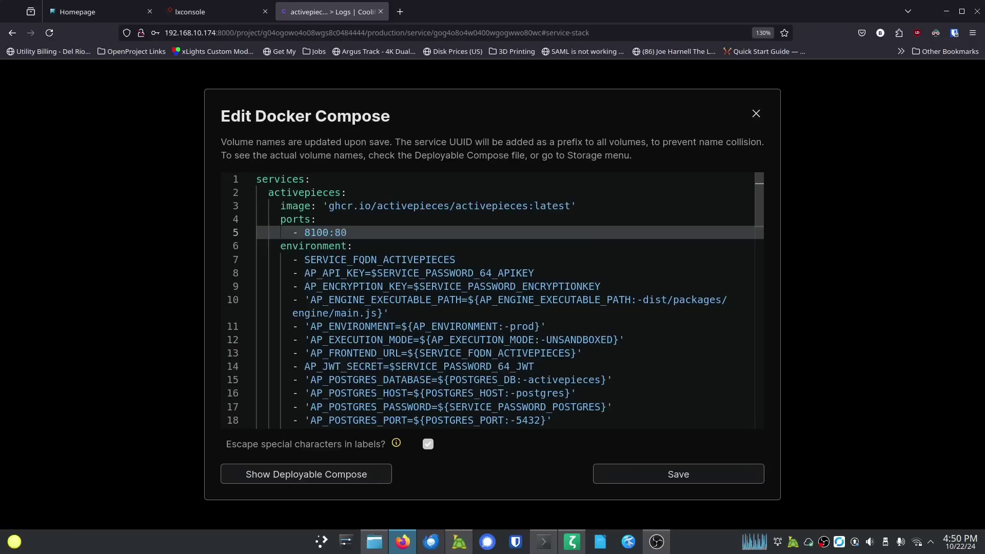
Step: Save the compose file, close the editor and deploy the stack
left_click(689, 481)
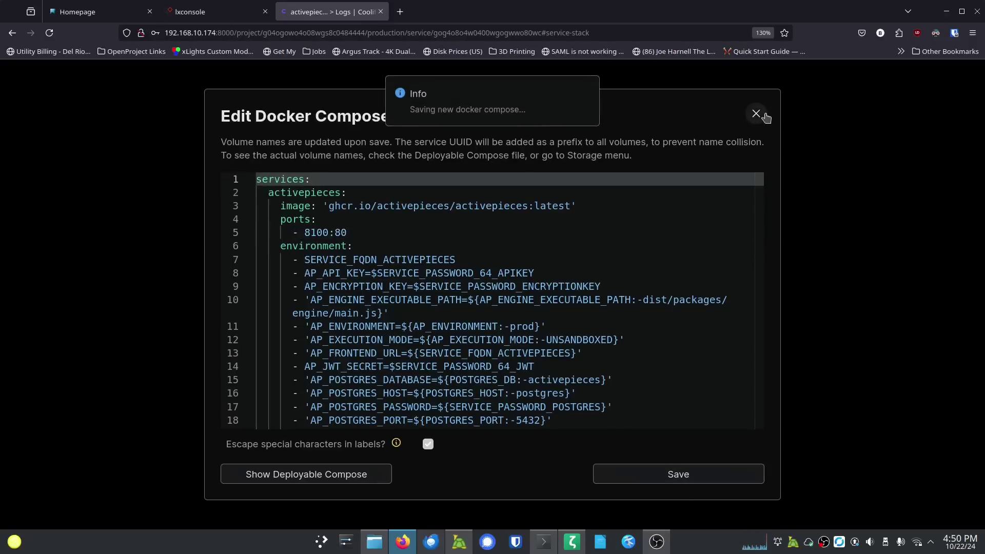
left_click(765, 116)
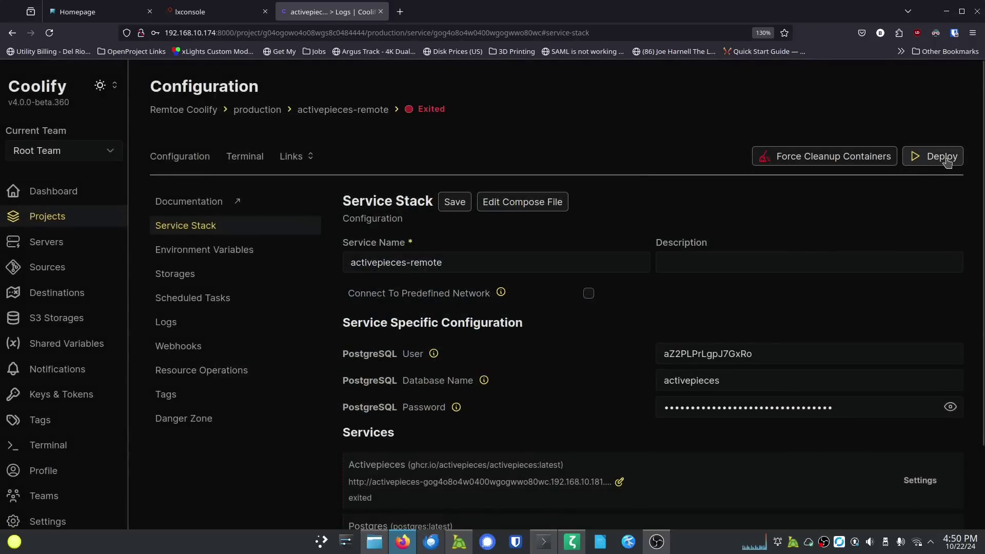
left_click(941, 156)
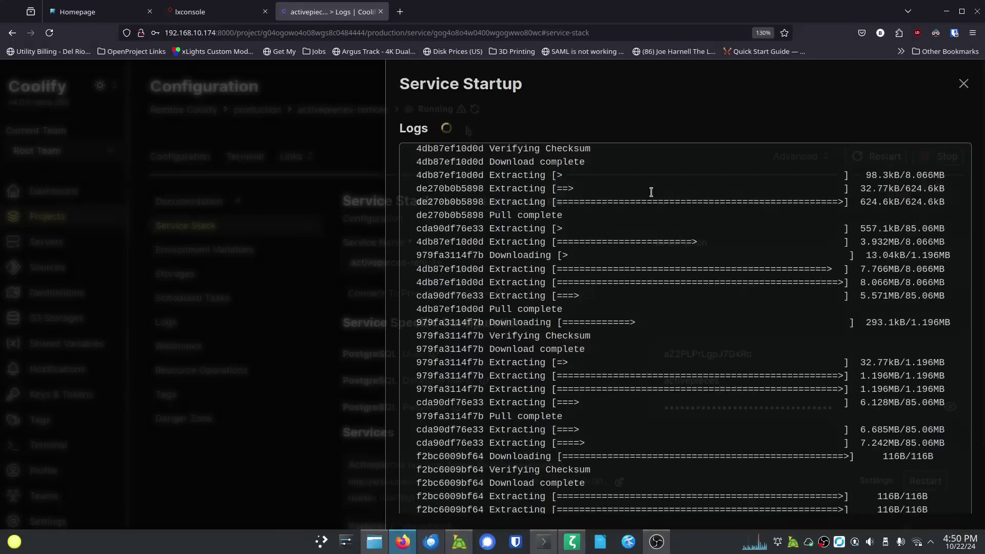
Step: Watch the startup logs until activepieces-remote shows Running with Activepieces healthy
mouse_move(464, 114)
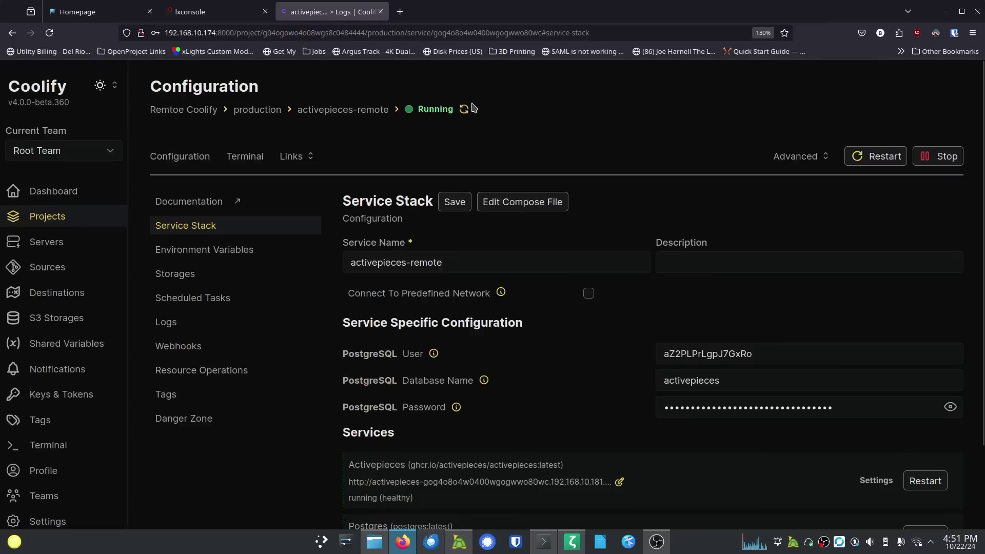
Step: Load 192.168.10.181:8100 in a new tab and zoom out to fit the sign-up form
left_click(404, 16)
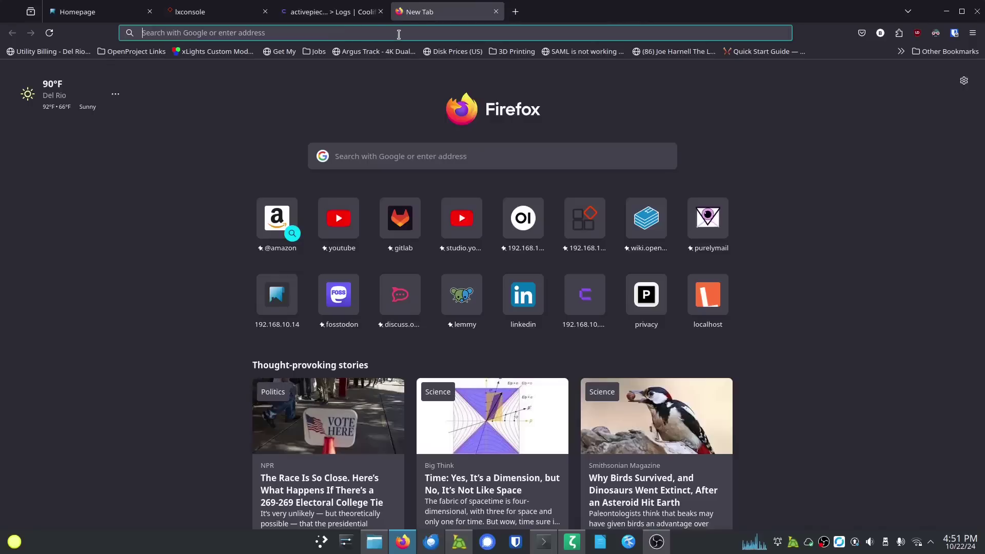
left_click(398, 34)
type("1")
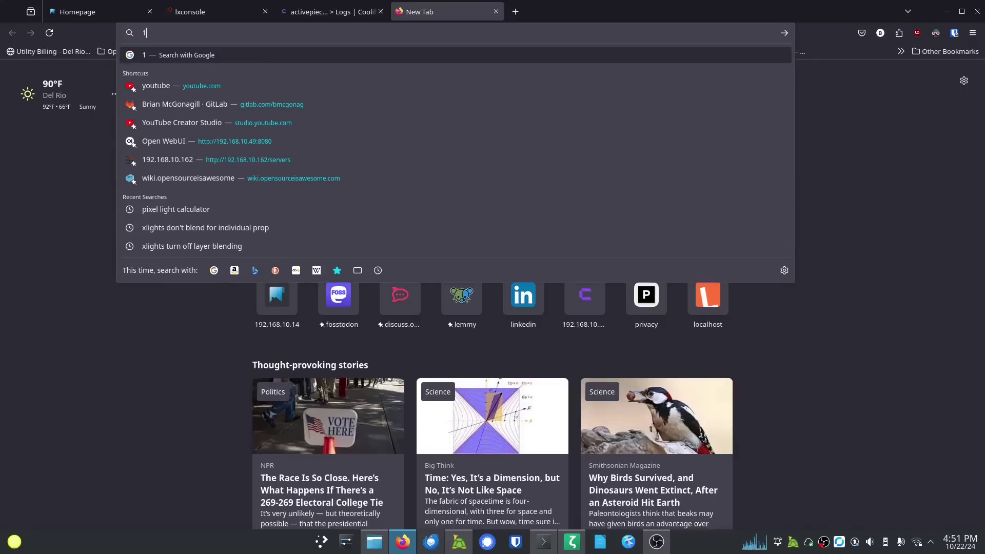
type("92.168.10.181:")
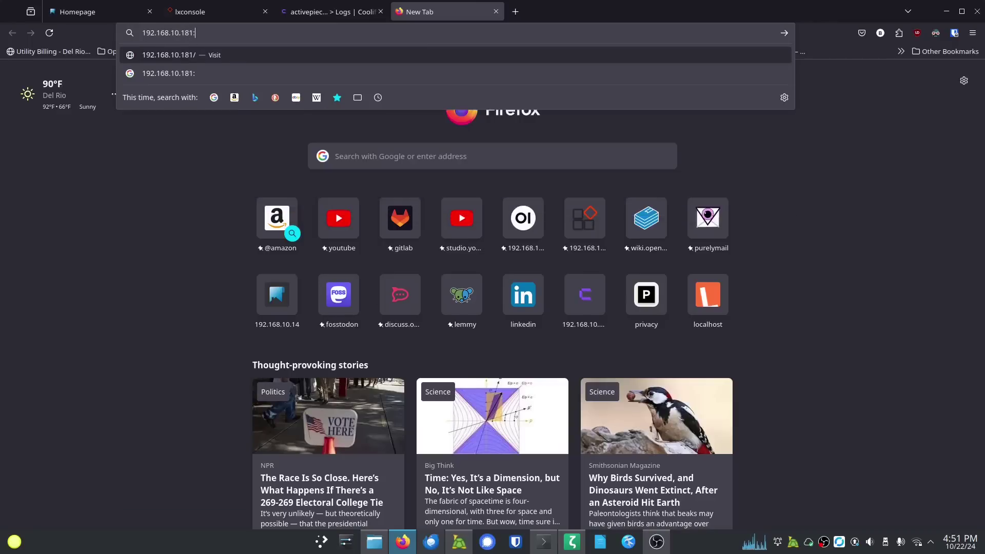
type("8100/sign-up")
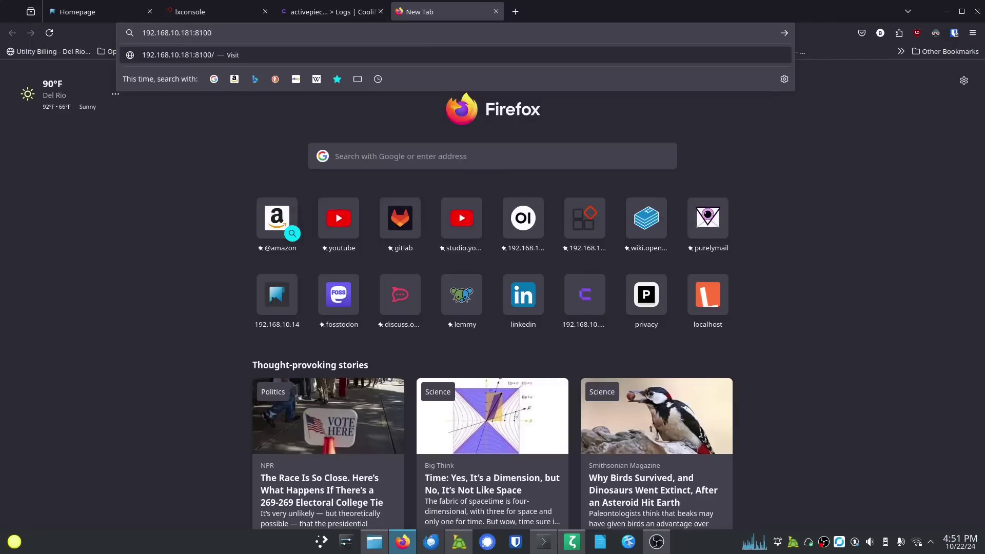
key("Return")
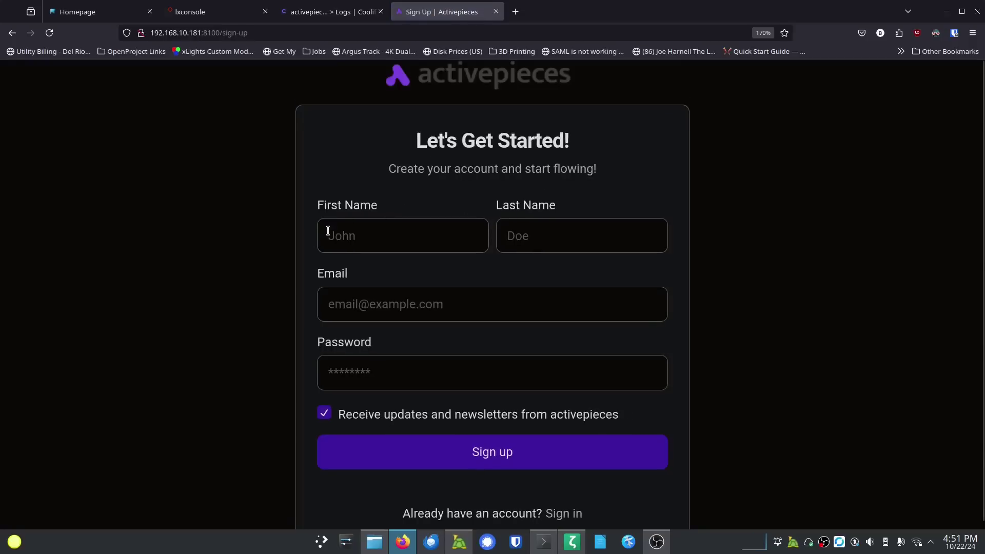
key("ctrl+minus")
key("ctrl+minus")
key("ctrl+minus")
key("ctrl+minus")
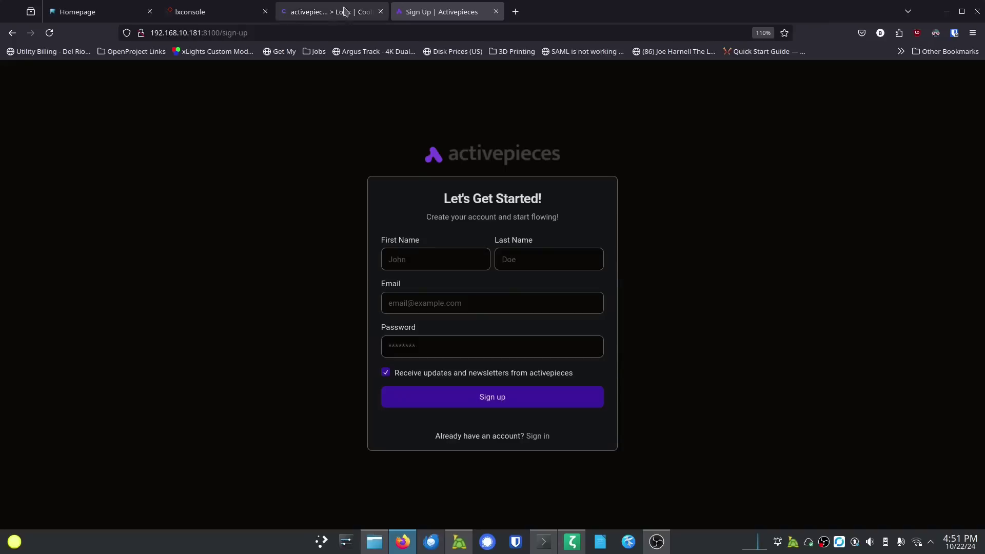
left_click(328, 12)
Step: From the dashboard, open the activepieces-remote stack's sslip.io link in the Remtoe Coolify project
left_click(56, 191)
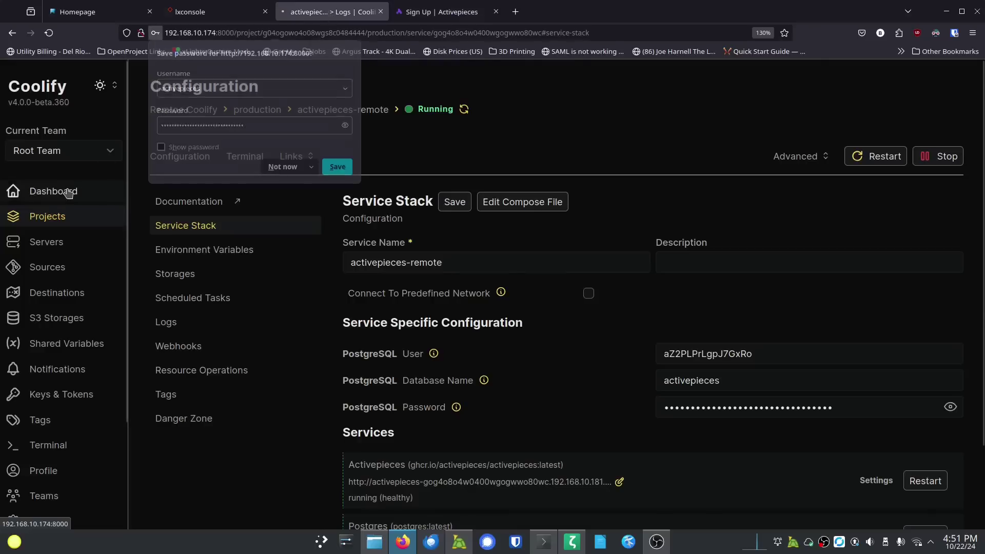
left_click(280, 165)
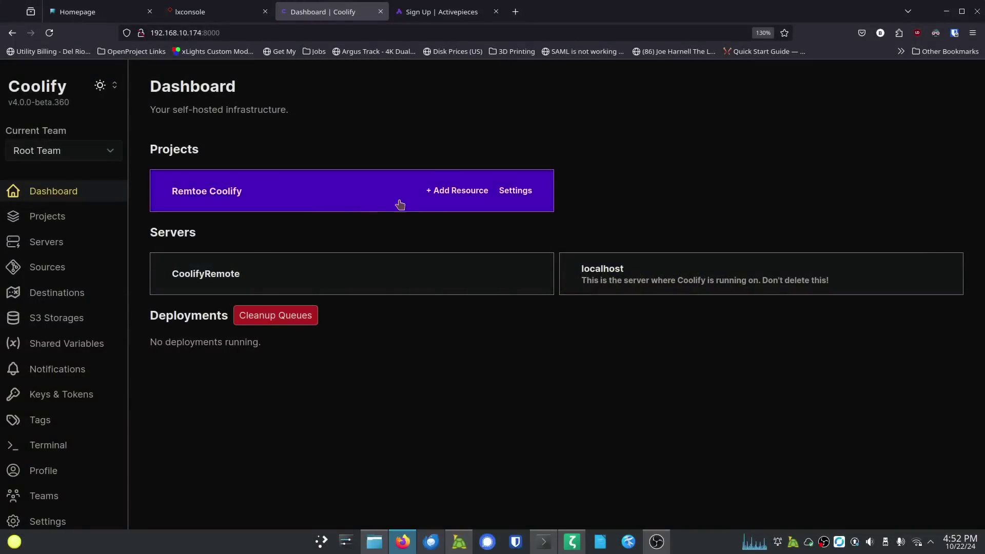
left_click(314, 202)
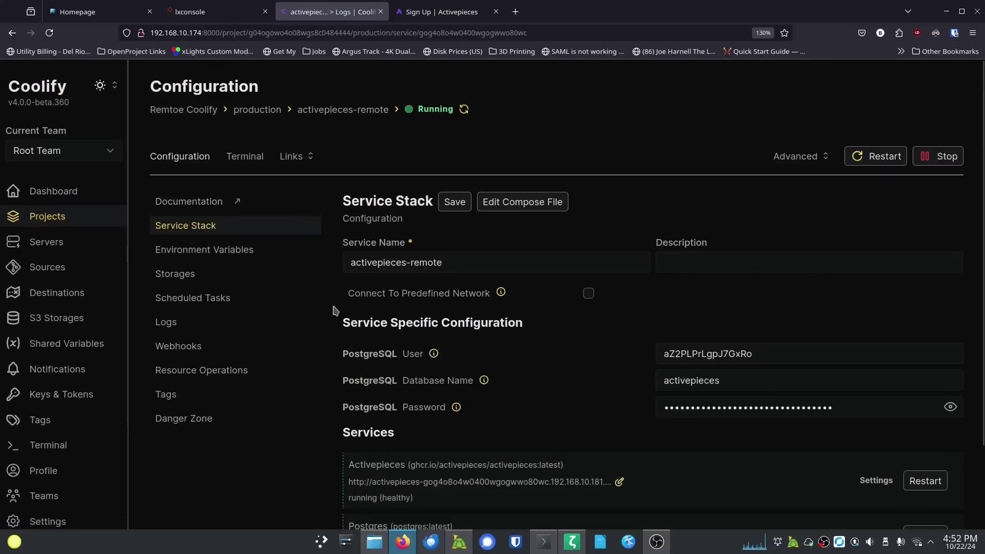
scroll(334, 310, "down", 1)
scroll(333, 310, "down", 2)
scroll(334, 310, "up", 3)
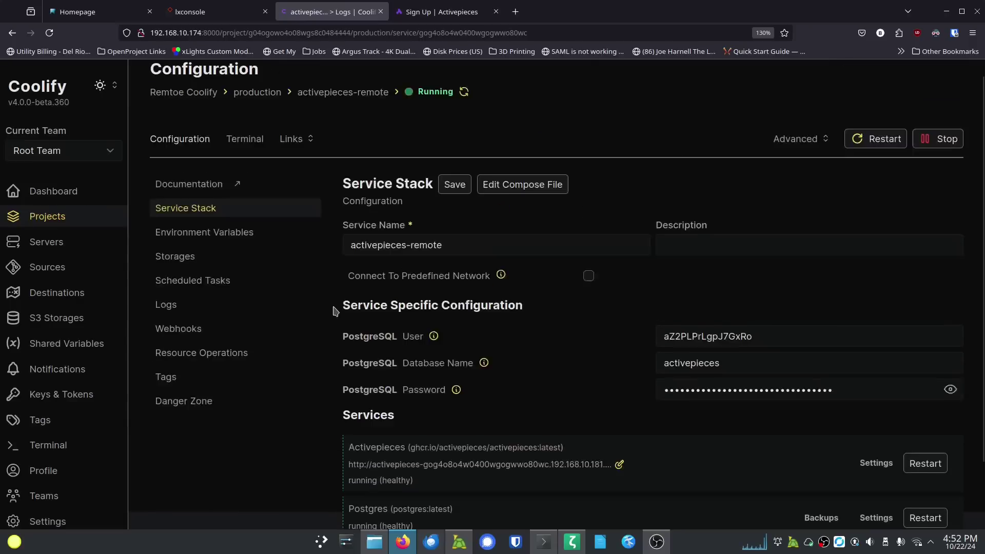
left_click(305, 158)
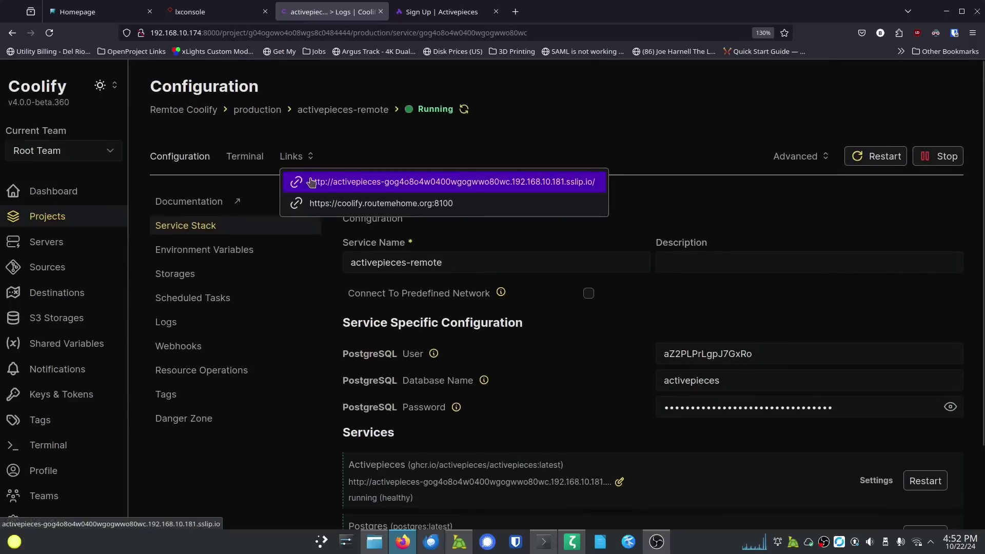
left_click(365, 183)
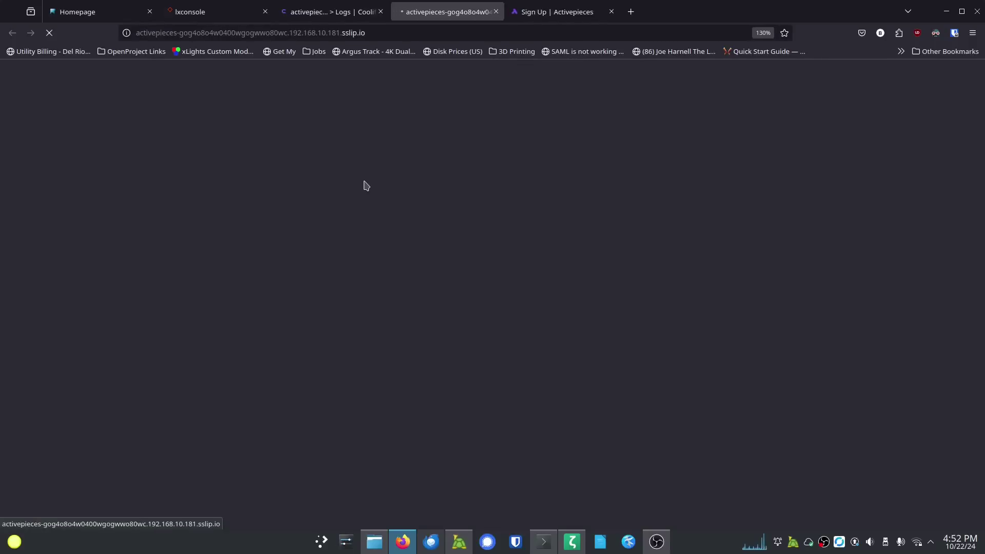